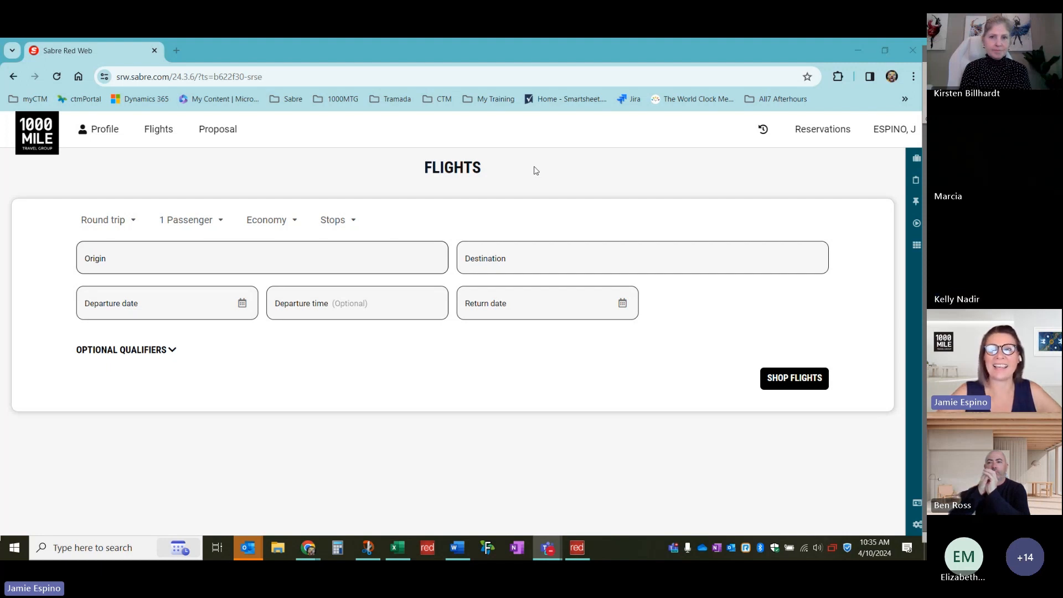
# Bookmark the Sabre Red Web Flights search page
pyautogui.click(179, 78)
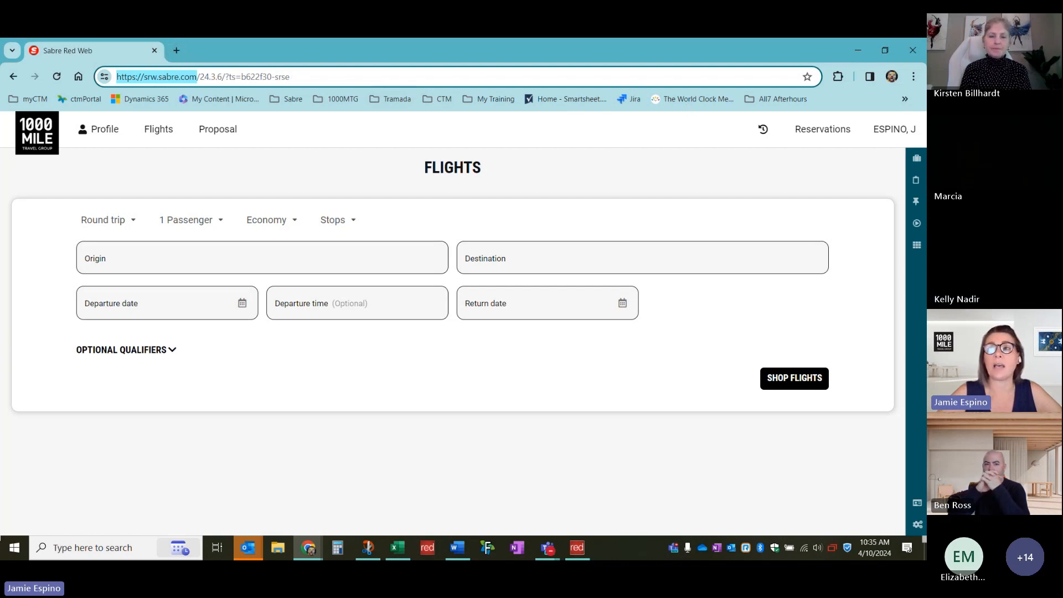
pyautogui.click(807, 76)
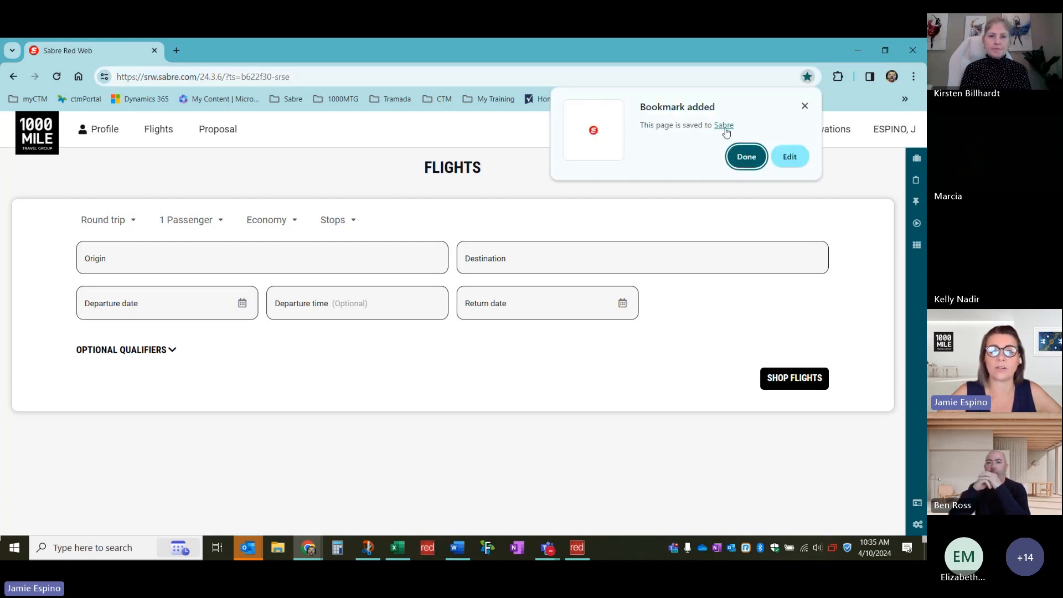
pyautogui.click(746, 156)
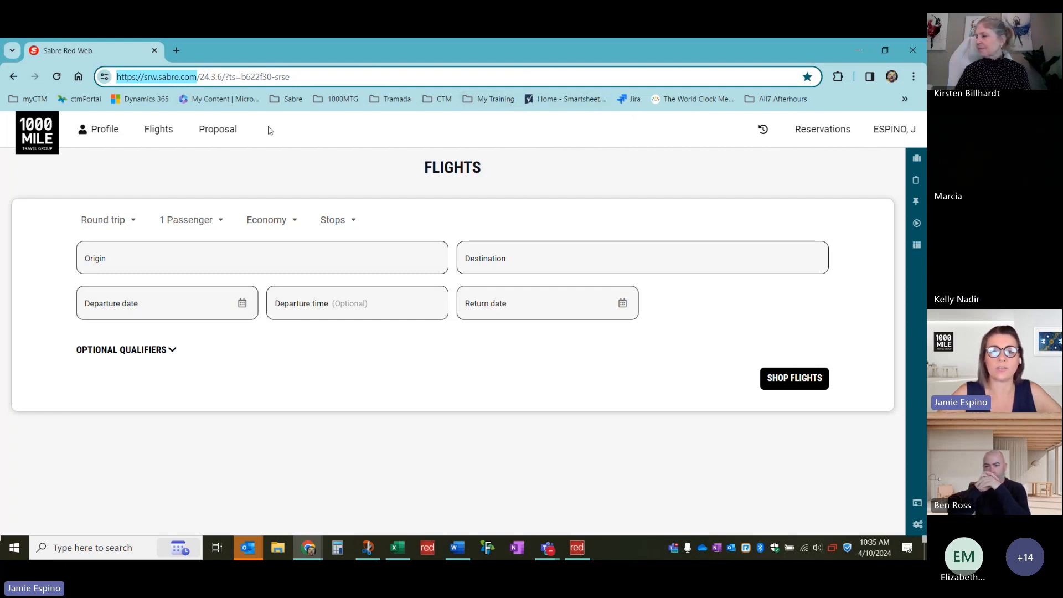
# Glance at the signed-in agent's account menu, then open a blank new browser tab
pyautogui.click(895, 137)
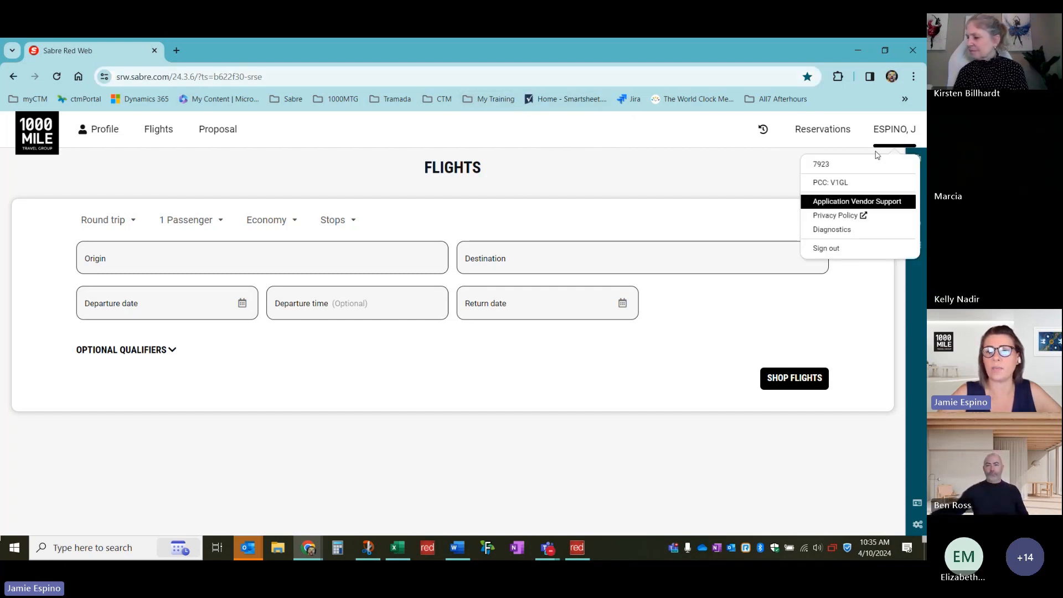
pyautogui.click(895, 133)
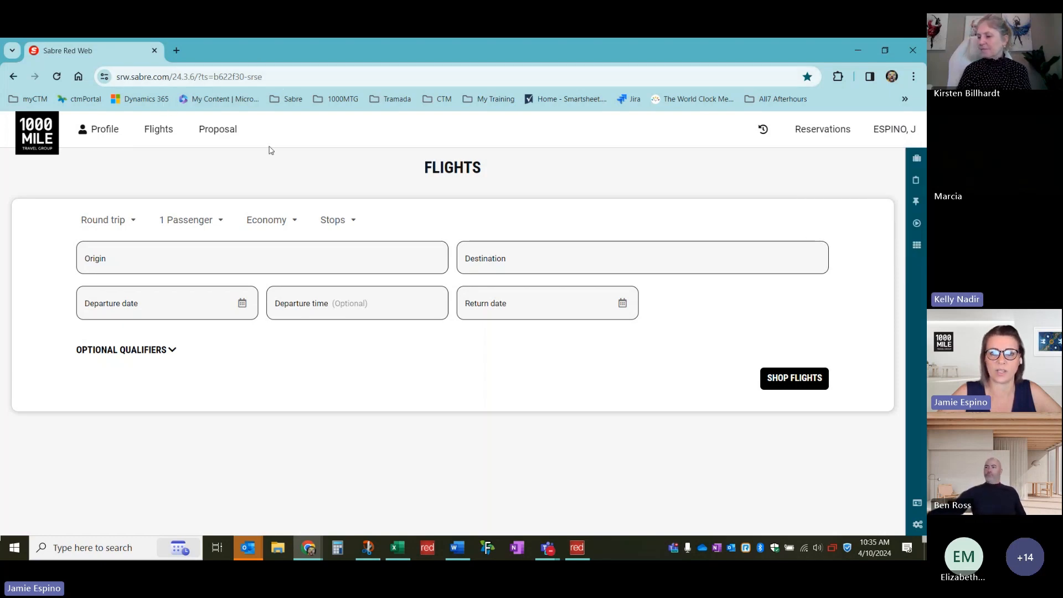
pyautogui.click(178, 51)
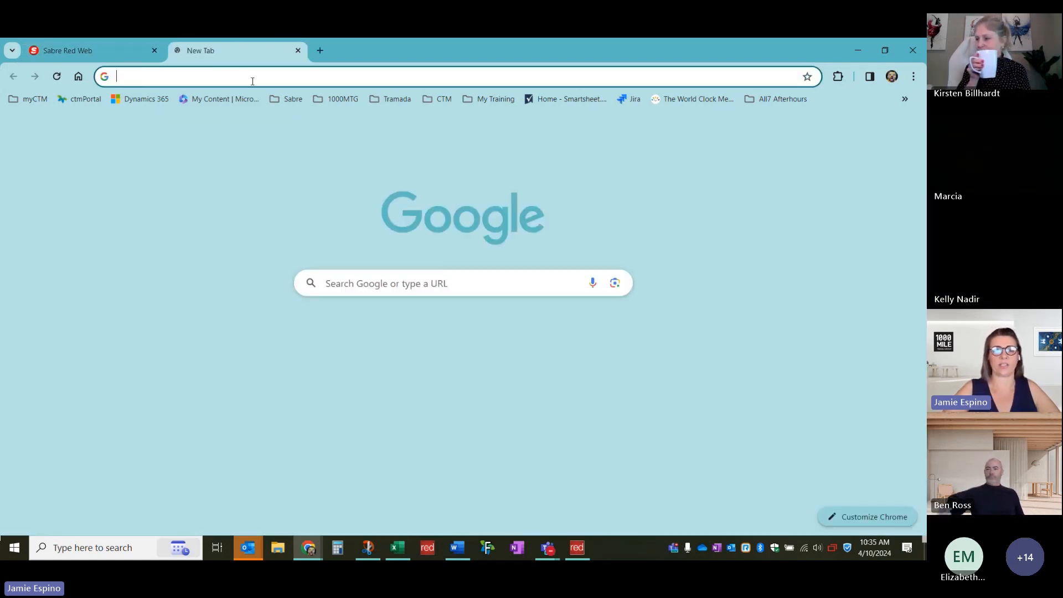
# Load srw.sabre.com in the new tab, then close that extra Login tab
pyautogui.write('srw.sabre.com')
pyautogui.press('Return')
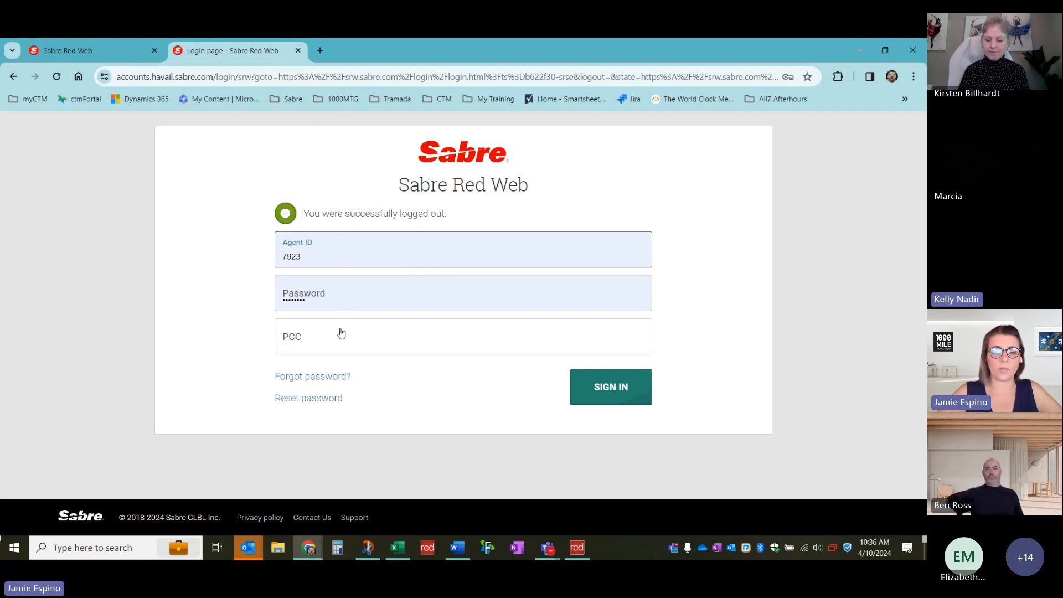
pyautogui.click(298, 50)
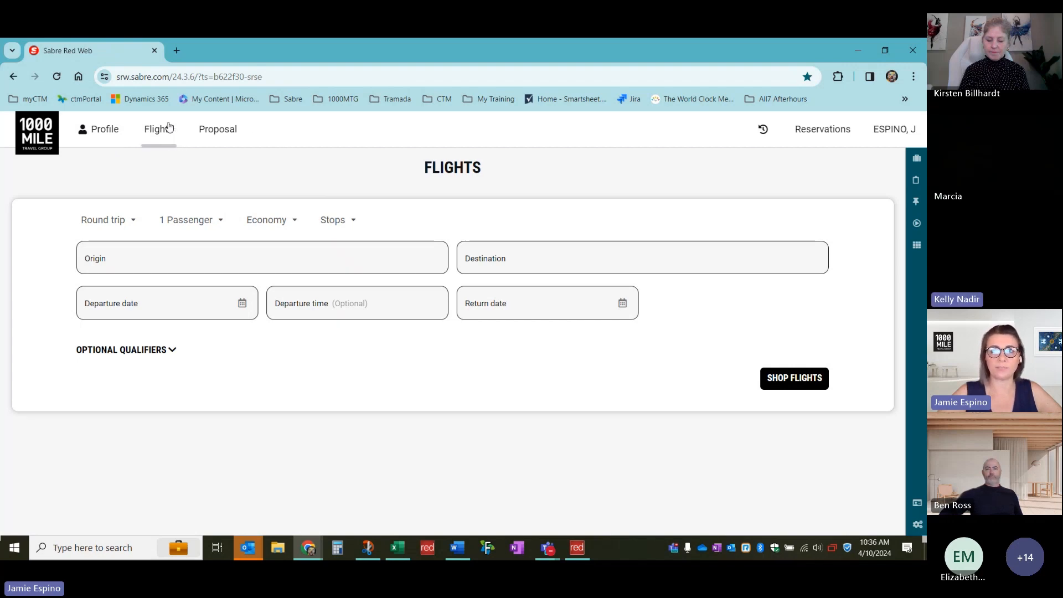
pyautogui.click(102, 133)
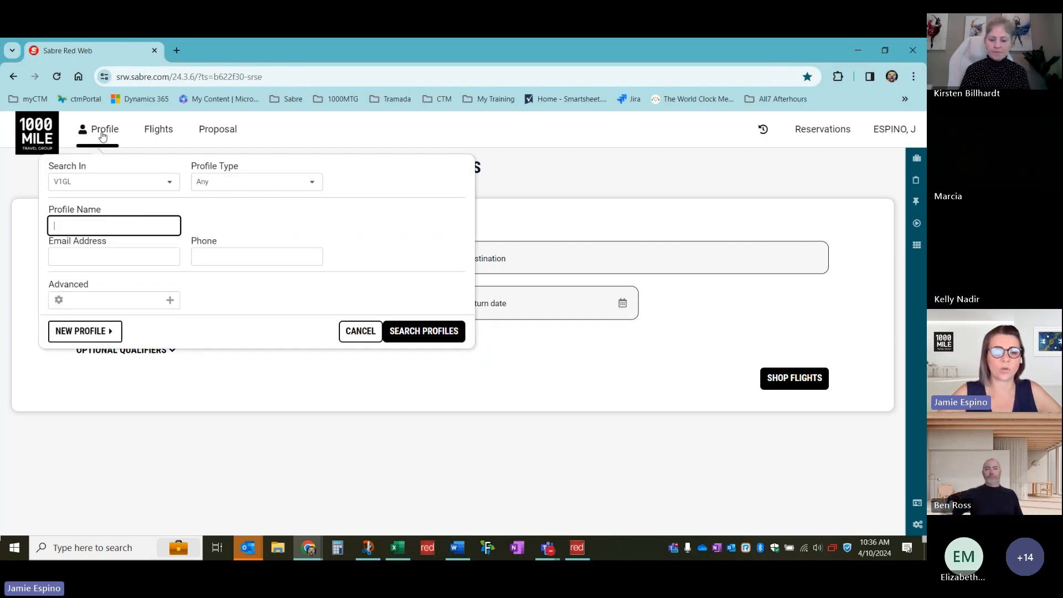
pyautogui.click(105, 133)
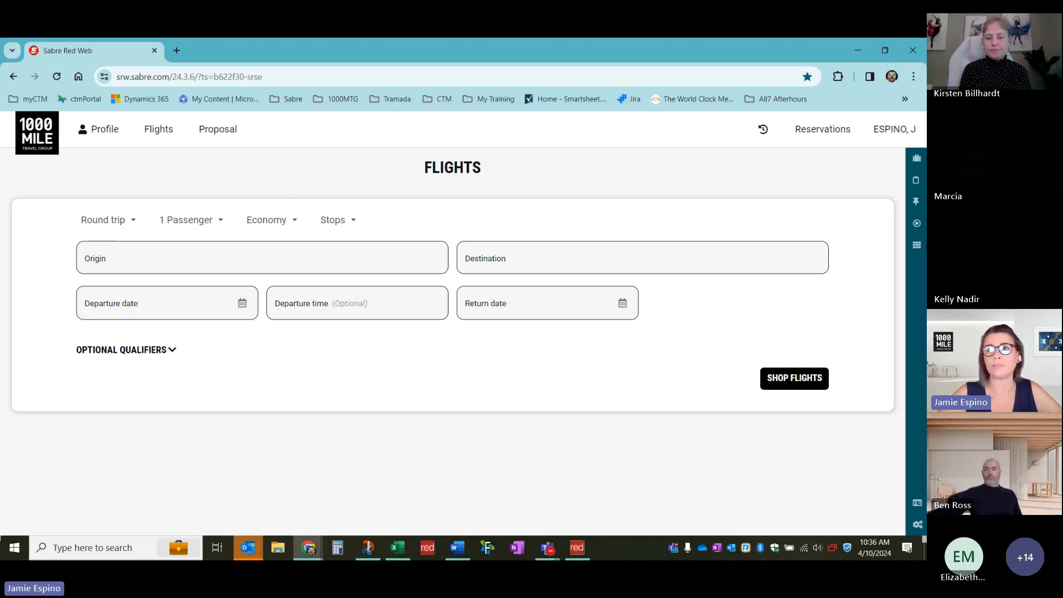
pyautogui.click(101, 140)
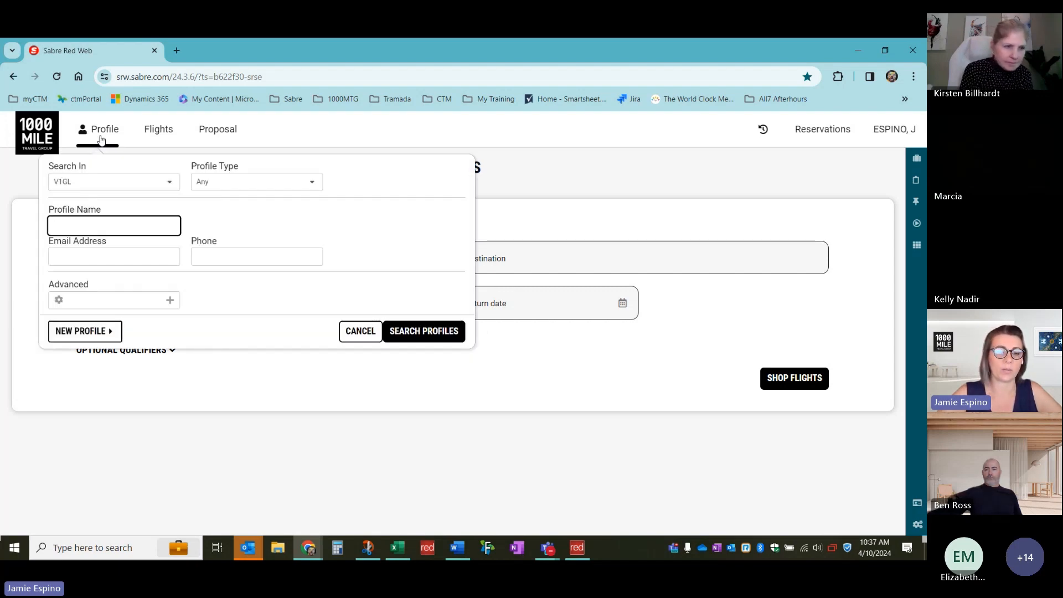
pyautogui.click(158, 138)
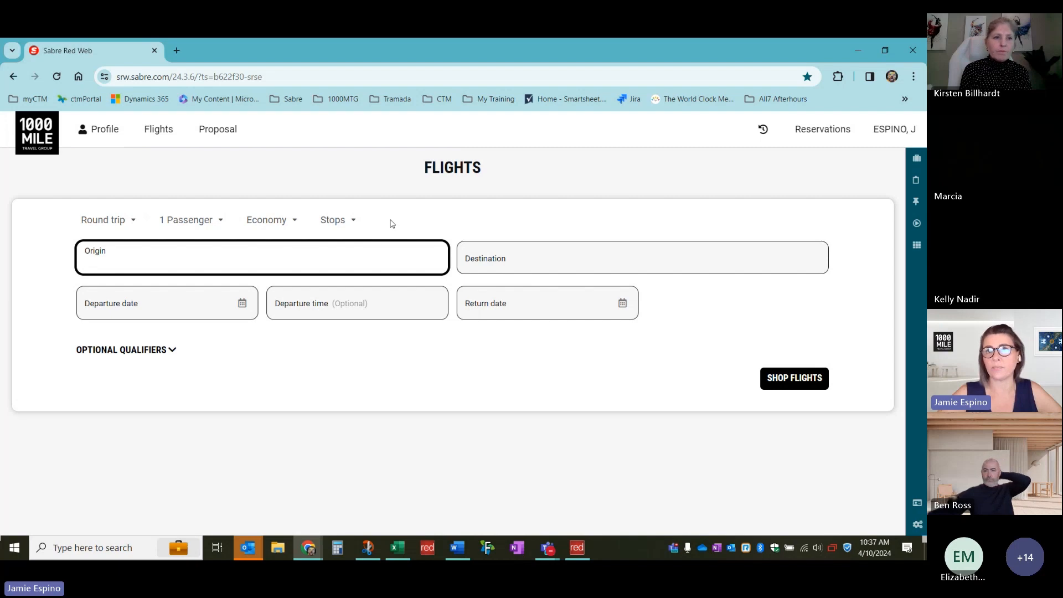
# Open and close the Proposal search, view Command History, then go to Reservations
pyautogui.click(225, 137)
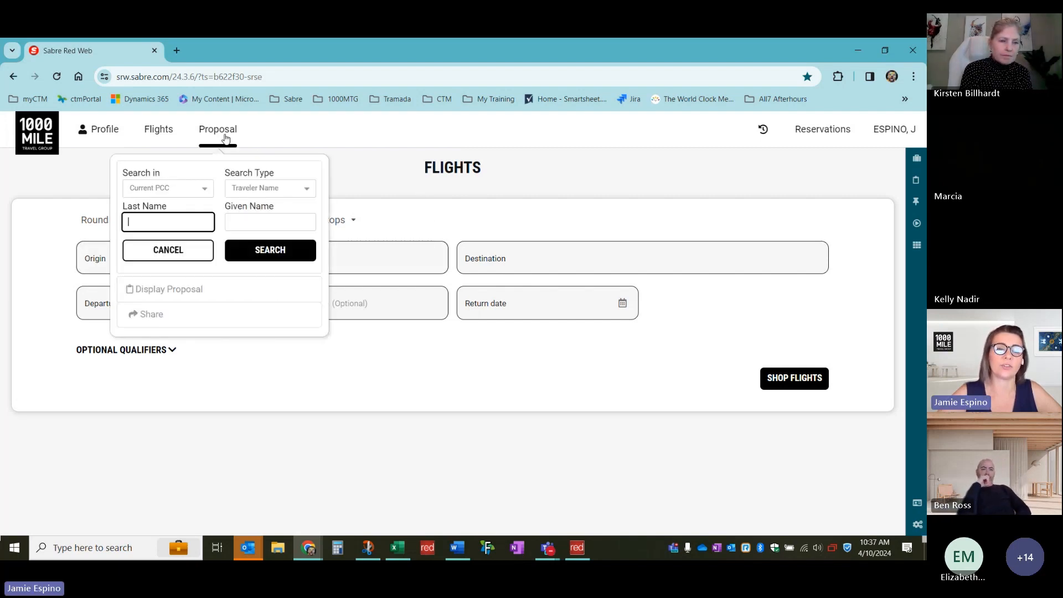
pyautogui.click(225, 138)
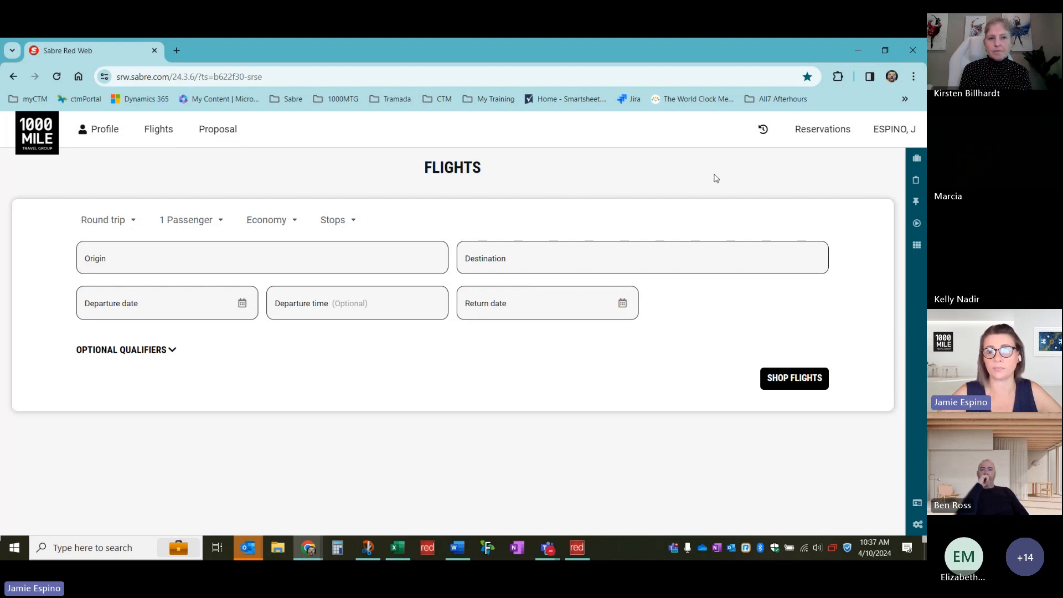
pyautogui.click(763, 133)
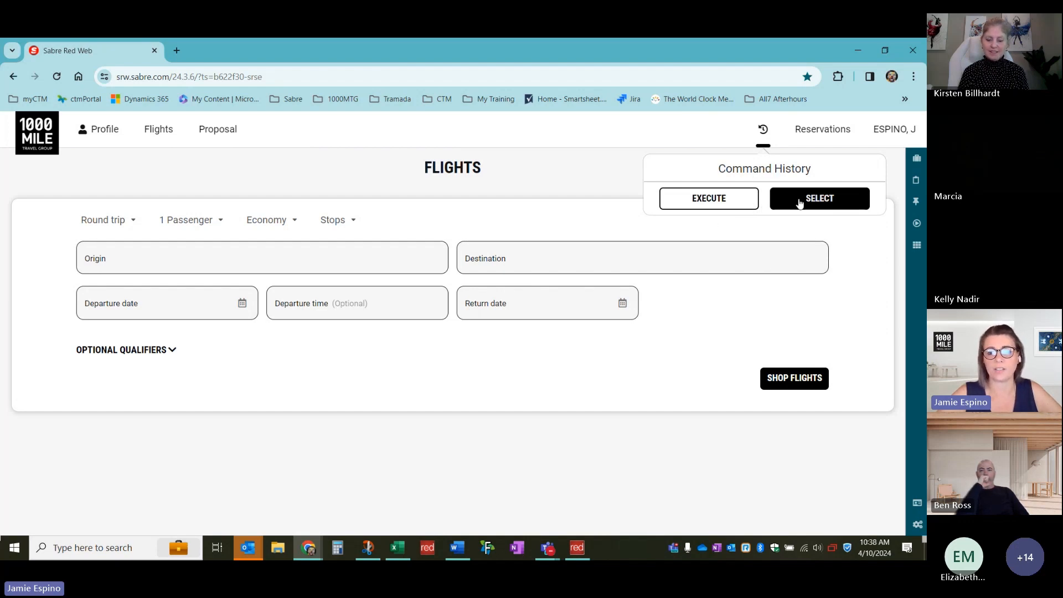
pyautogui.click(817, 140)
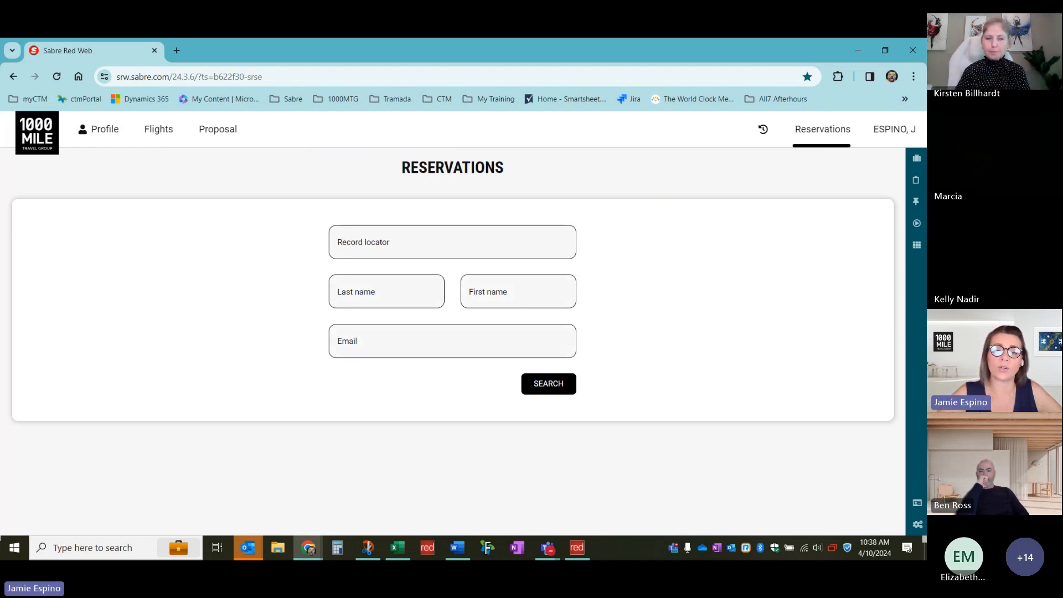
pyautogui.click(408, 298)
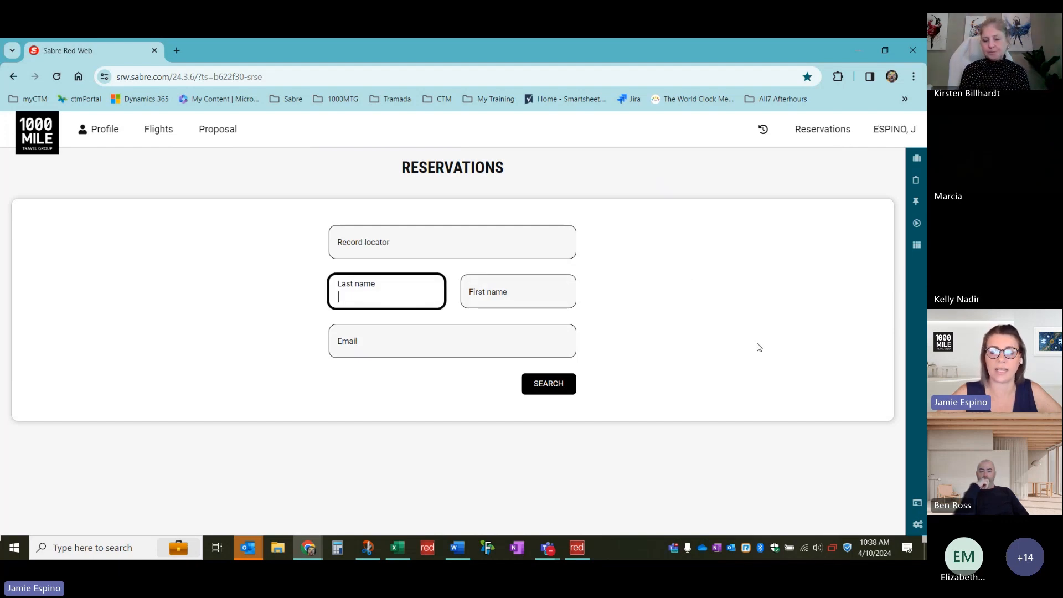
pyautogui.click(556, 388)
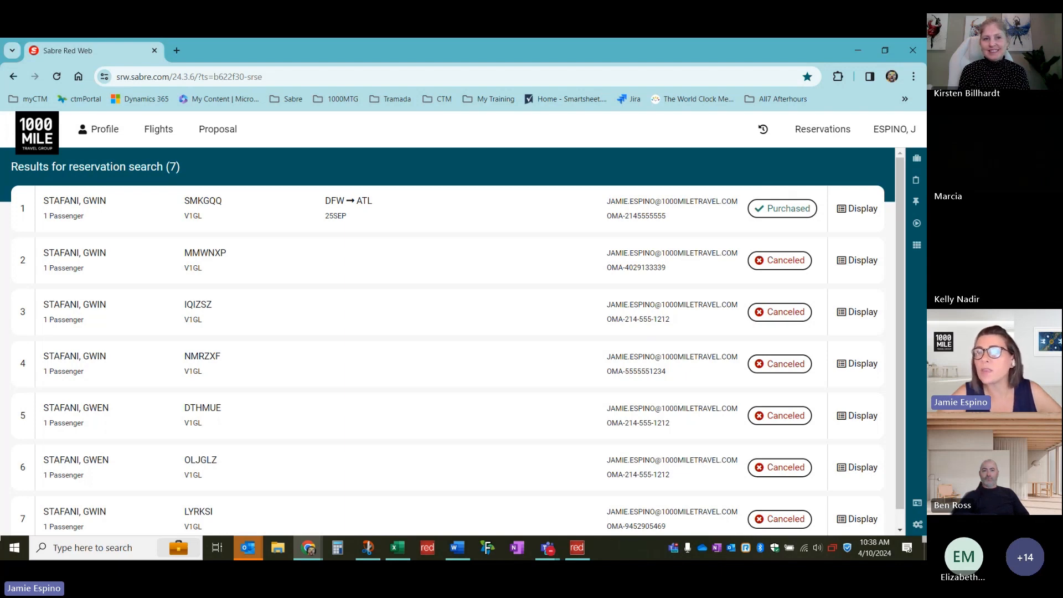
pyautogui.click(833, 137)
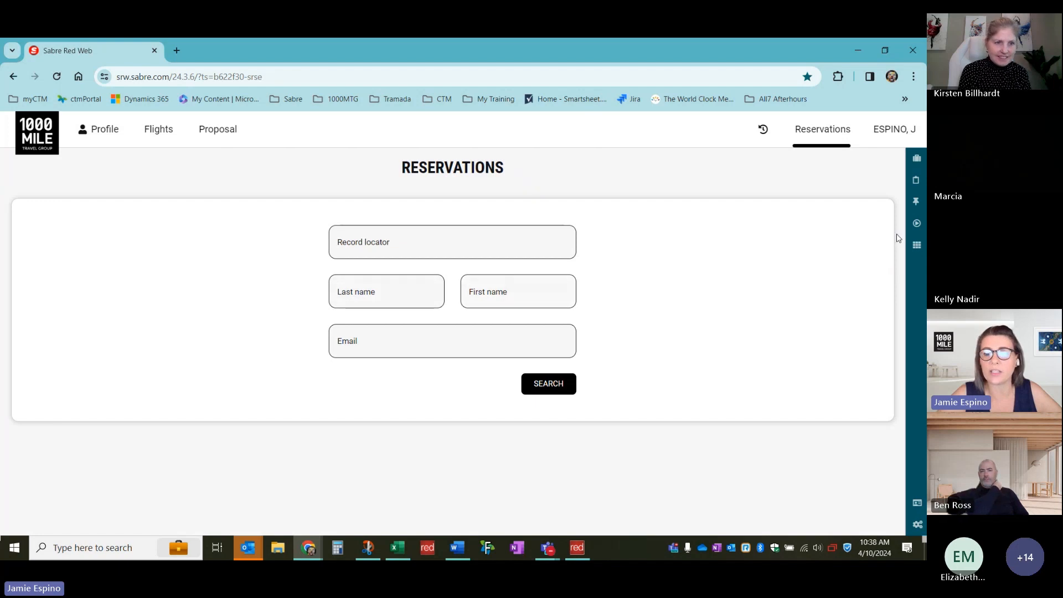
pyautogui.click(880, 132)
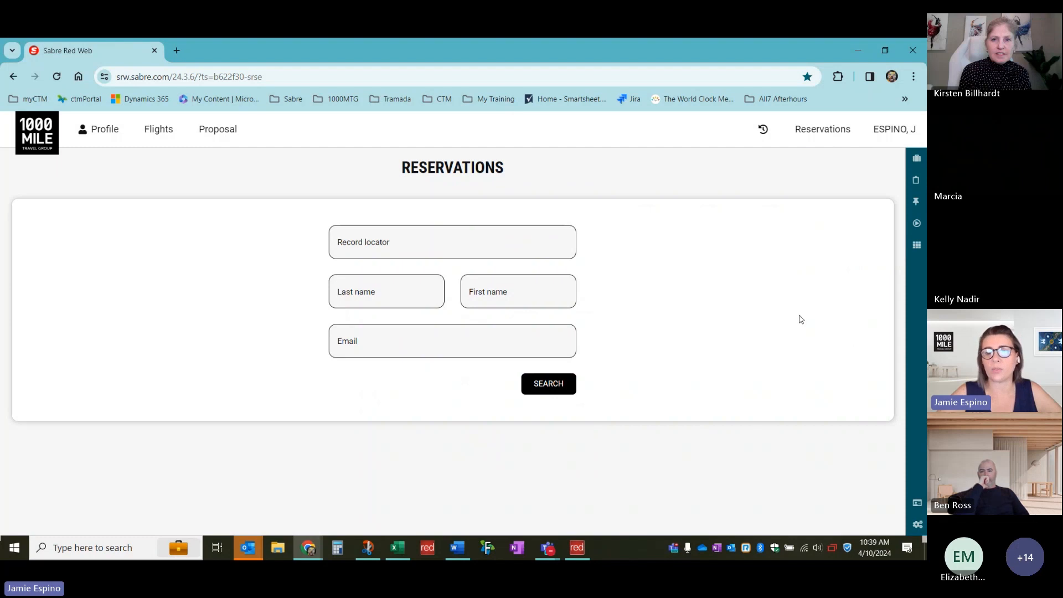
# Cycle through the right-rail panels to Agency Admin, then open and cancel Settings
pyautogui.click(917, 161)
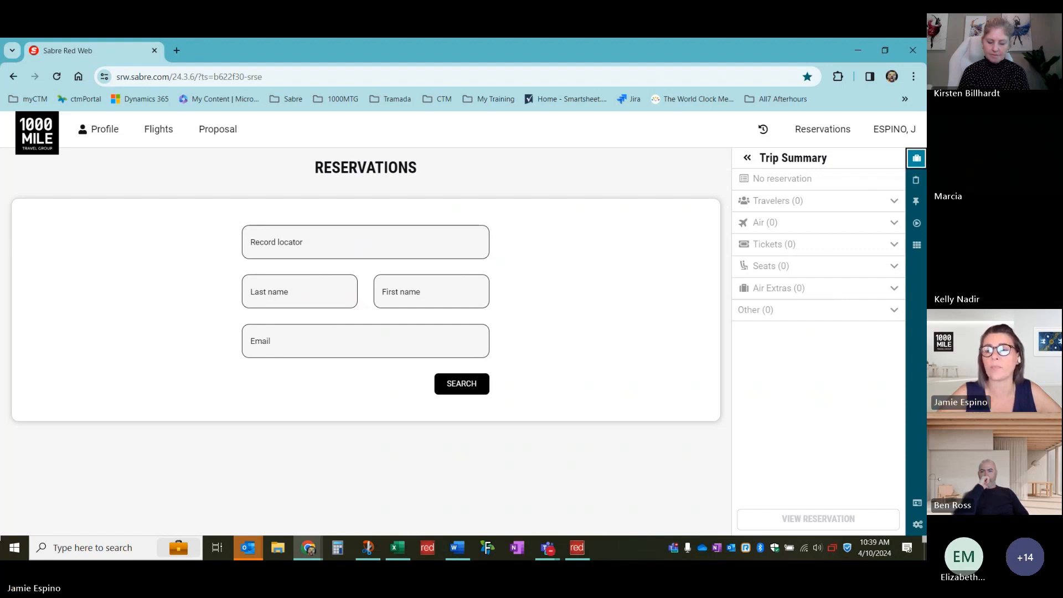
pyautogui.click(915, 181)
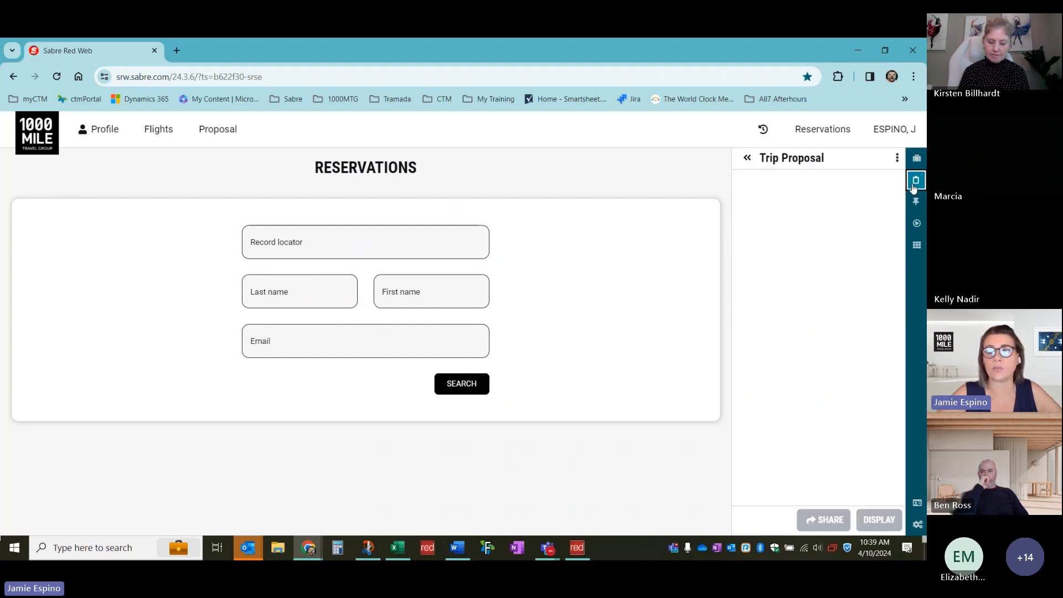
pyautogui.click(916, 202)
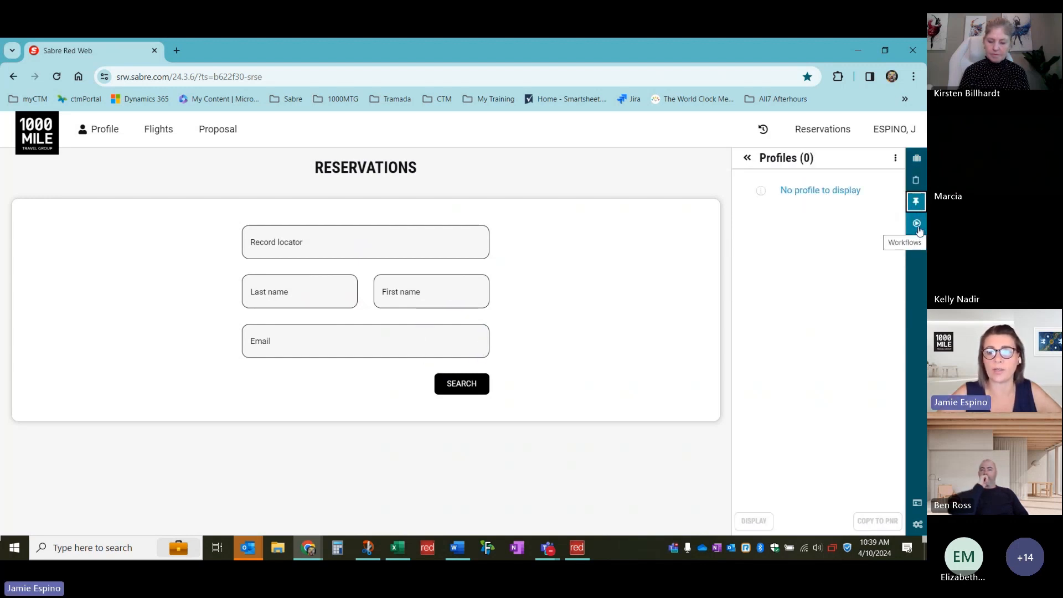
pyautogui.click(917, 224)
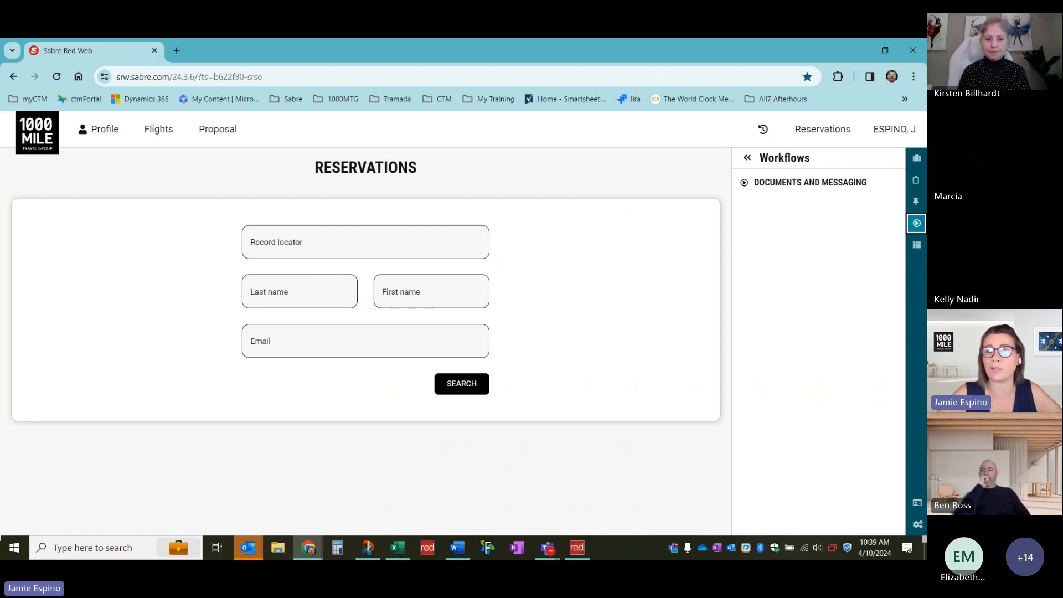
pyautogui.click(916, 250)
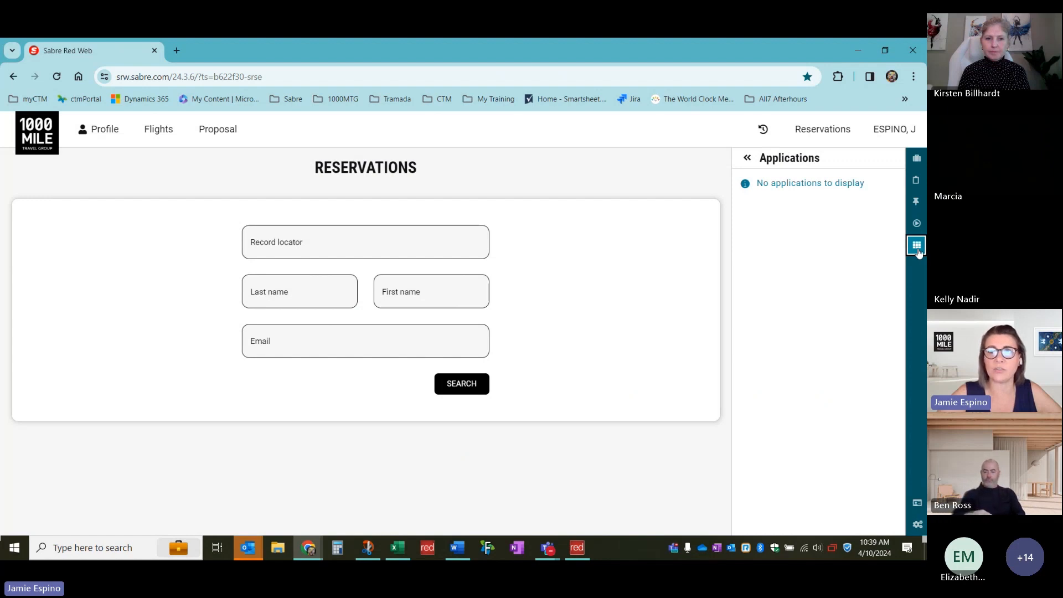
pyautogui.click(917, 504)
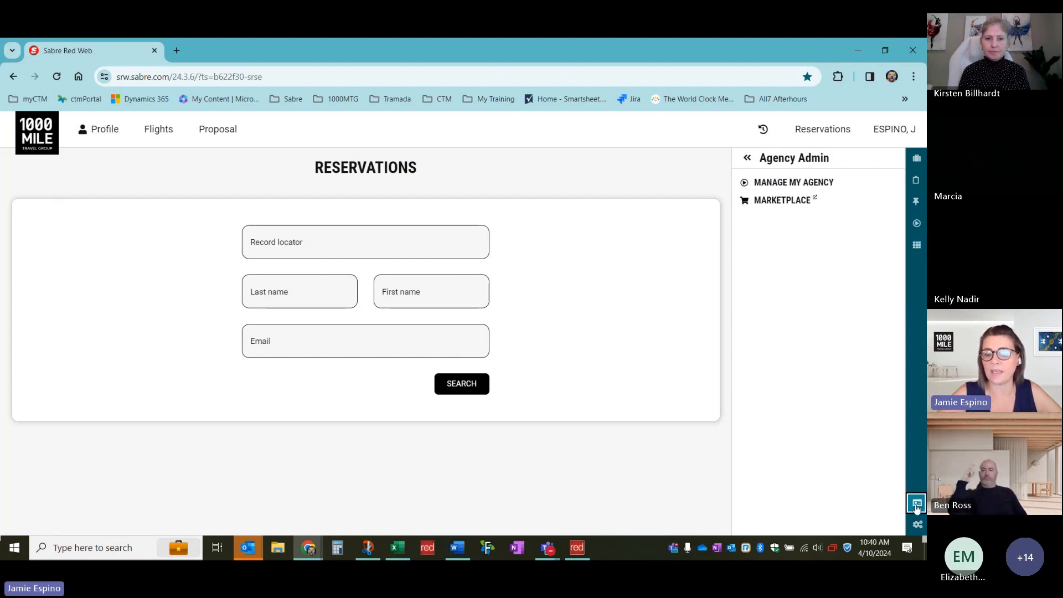
pyautogui.click(917, 526)
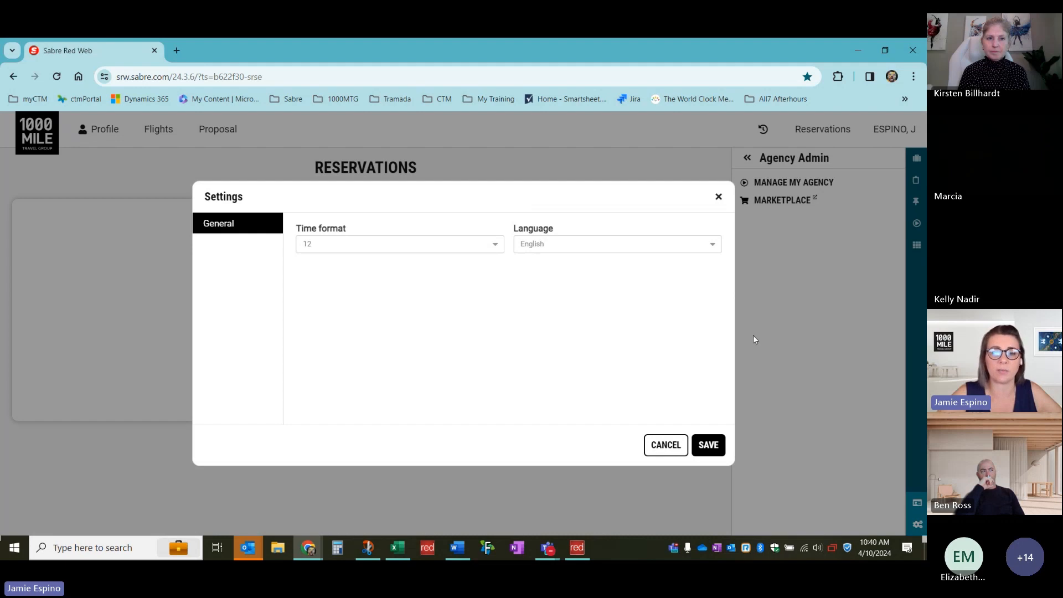
pyautogui.click(658, 446)
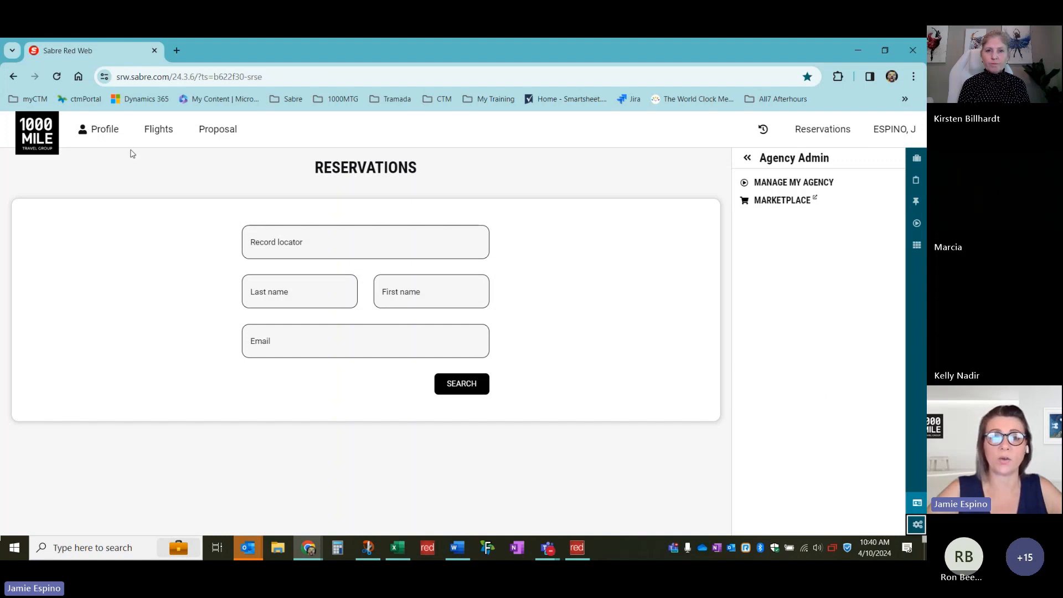
# Back on Flights, review the trip type, passenger, cabin and stops dropdowns without changes
pyautogui.click(157, 136)
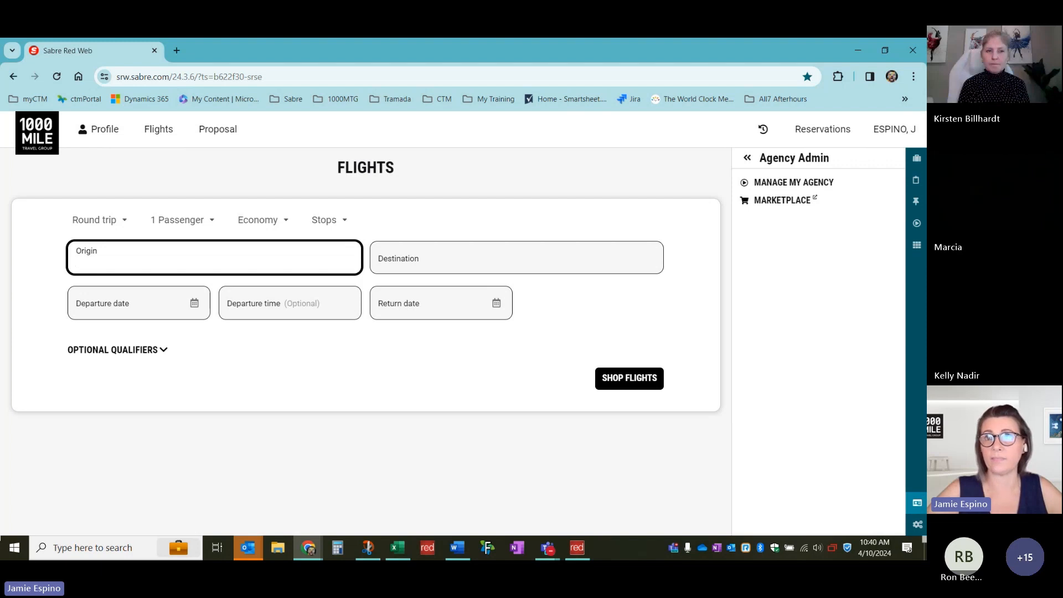
pyautogui.click(125, 224)
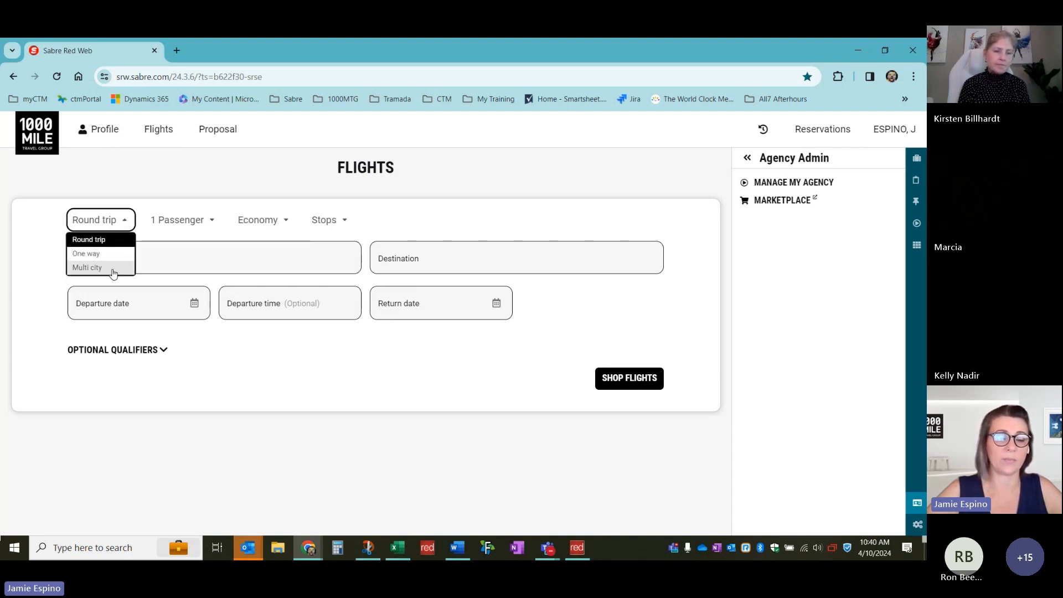
pyautogui.click(211, 221)
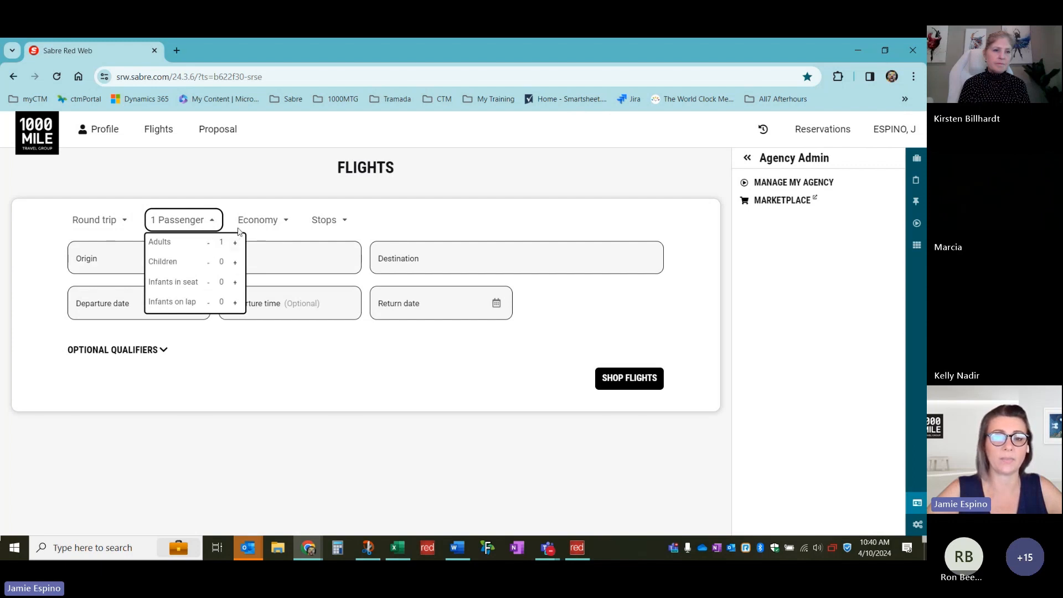
pyautogui.click(288, 223)
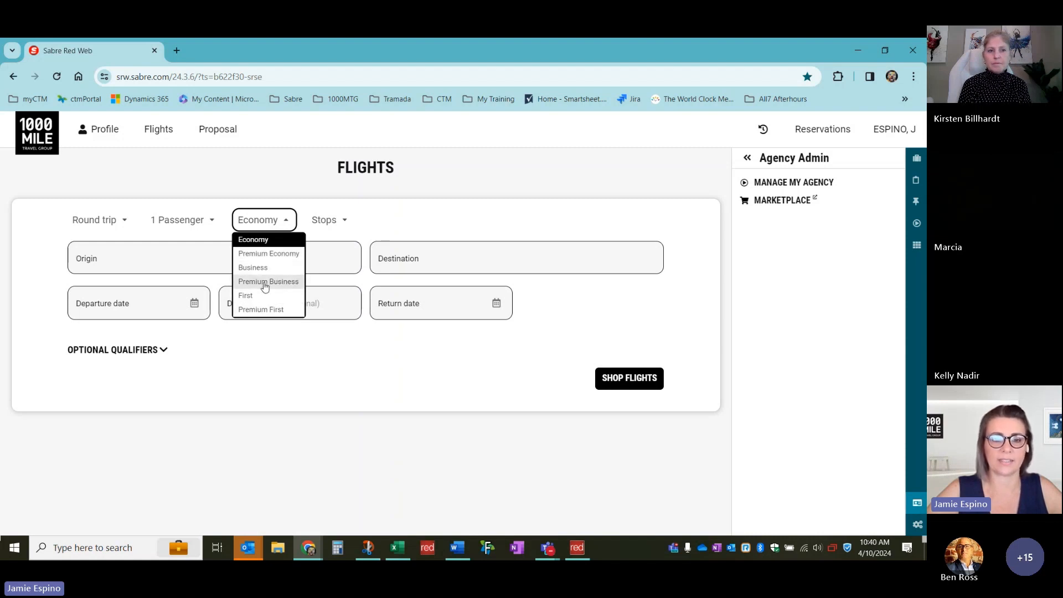
pyautogui.click(345, 222)
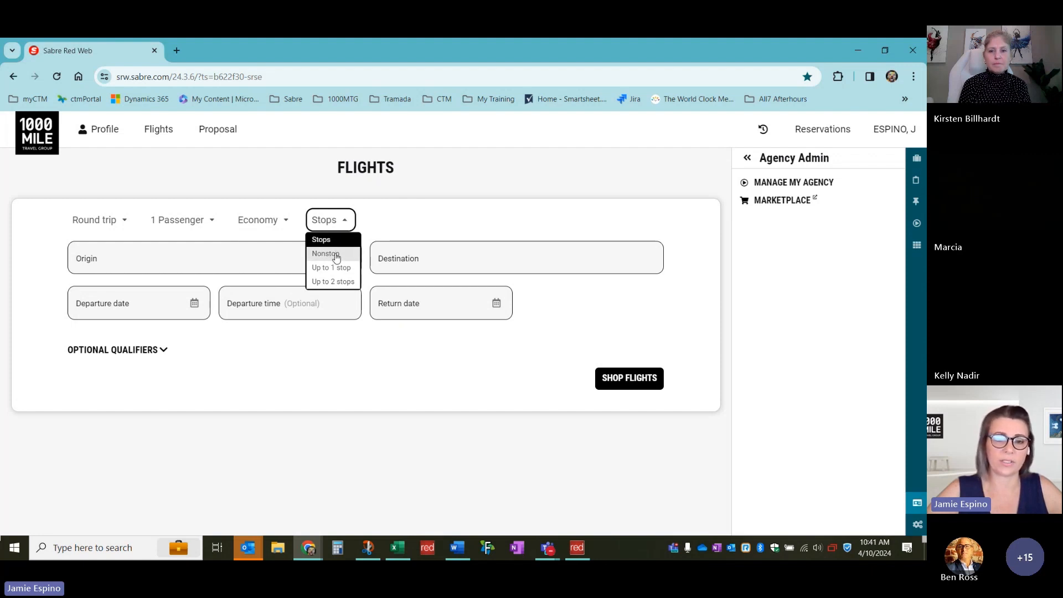
pyautogui.click(343, 220)
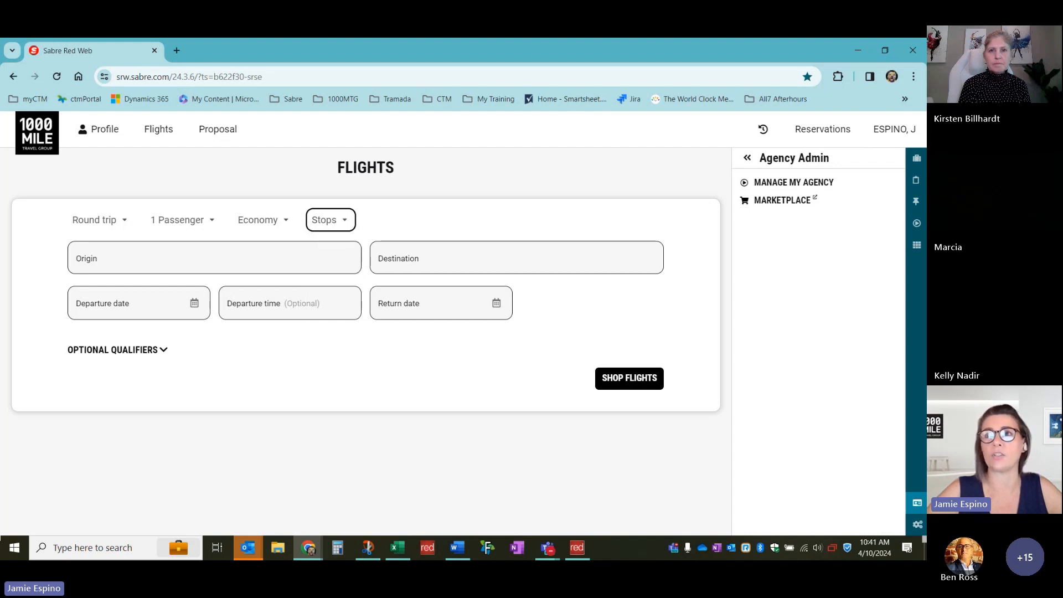
# Search Dallas airports in Origin and set it to DFW - Dallas/Fort Worth Intl
pyautogui.click(232, 262)
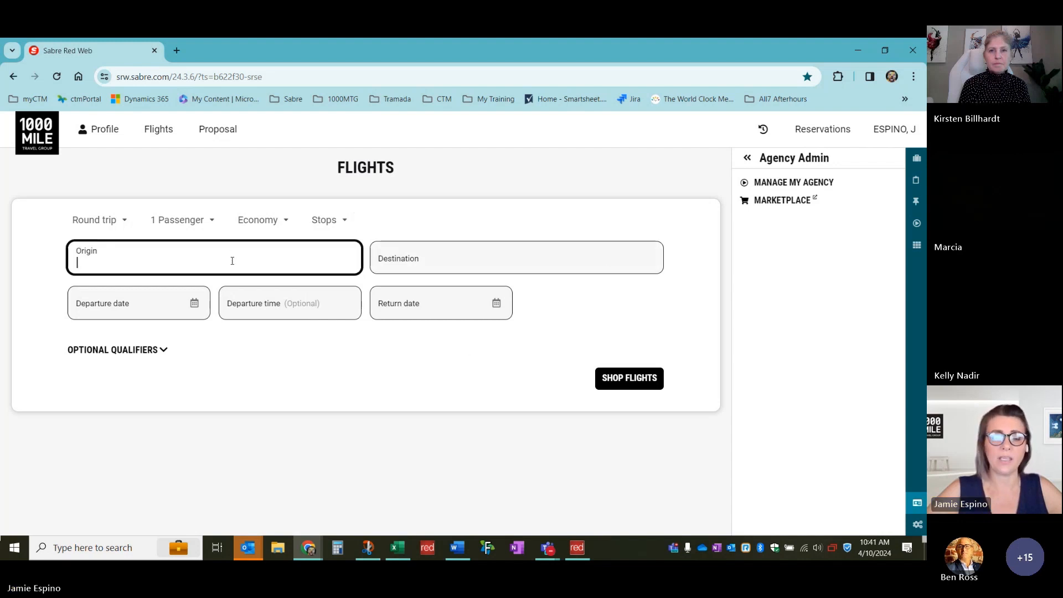
pyautogui.write('DALL')
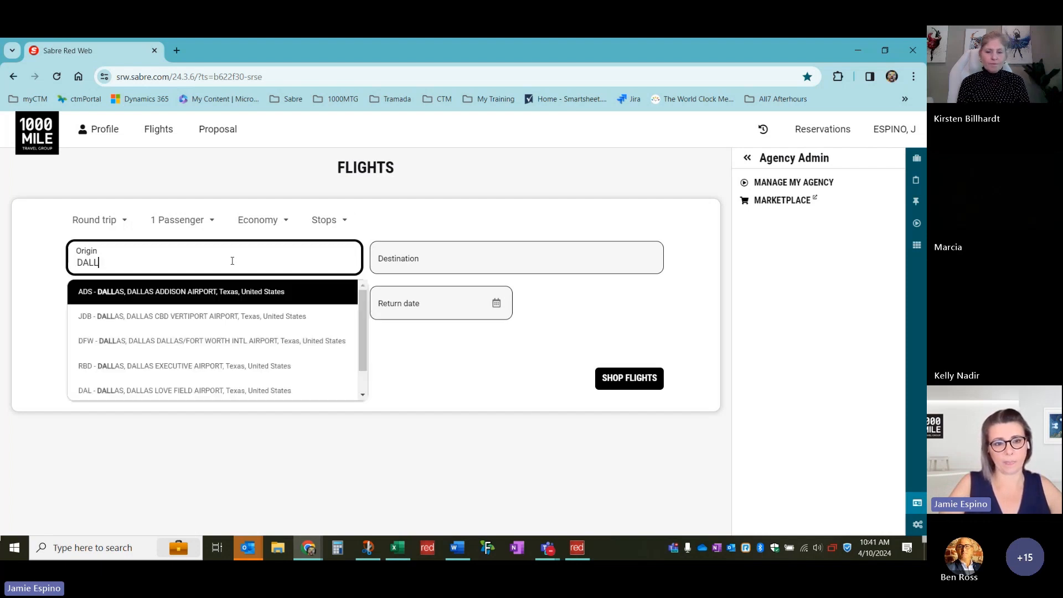
pyautogui.write('AS')
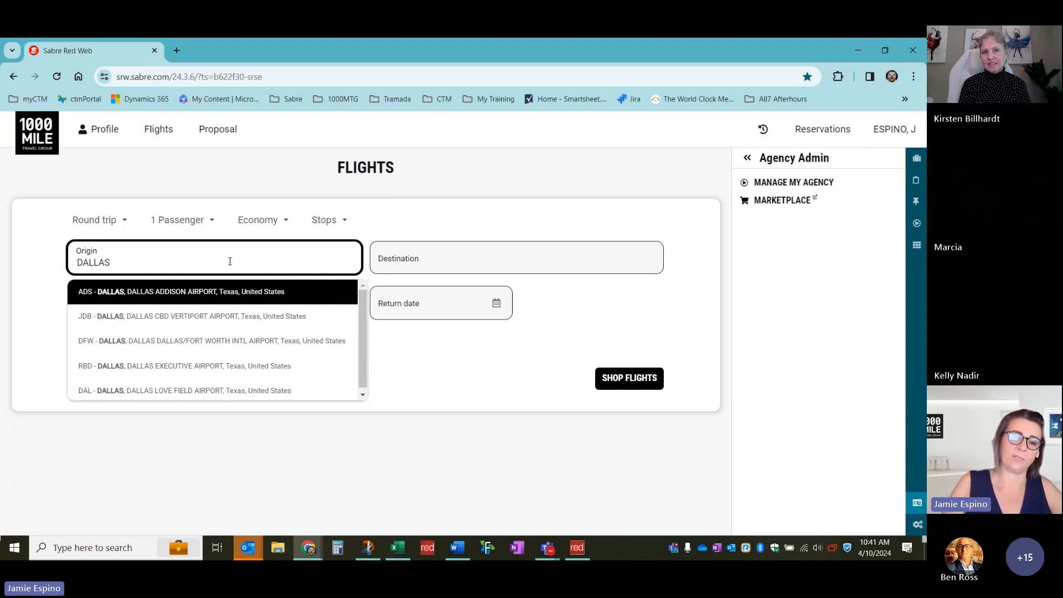
pyautogui.press('BackSpace')
pyautogui.press('BackSpace')
pyautogui.press('BackSpace')
pyautogui.press('BackSpace')
pyautogui.press('BackSpace')
pyautogui.write('DFW')
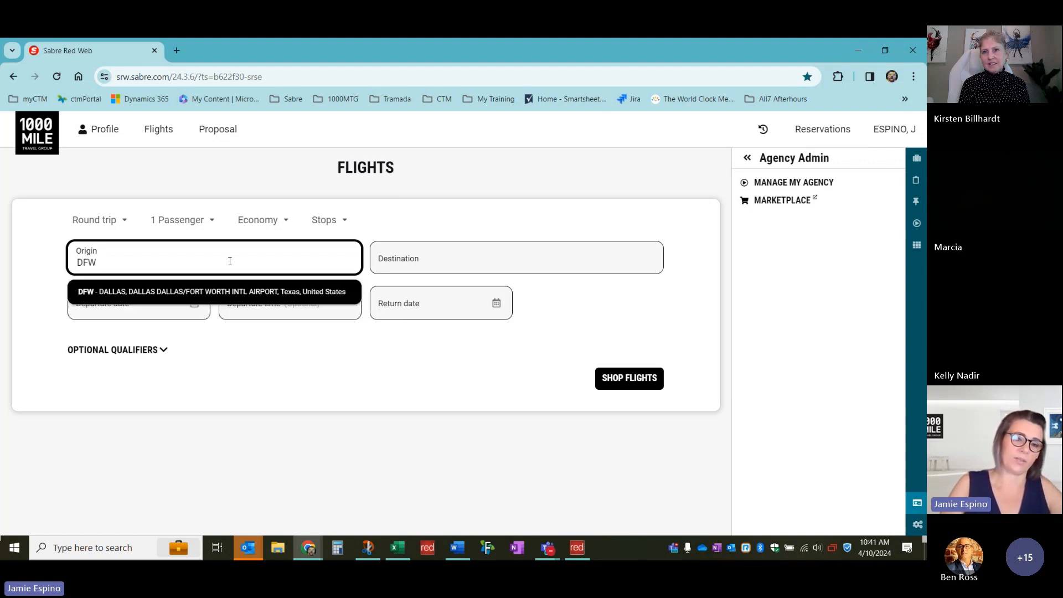
pyautogui.press('BackSpace')
pyautogui.press('BackSpace')
pyautogui.press('BackSpace')
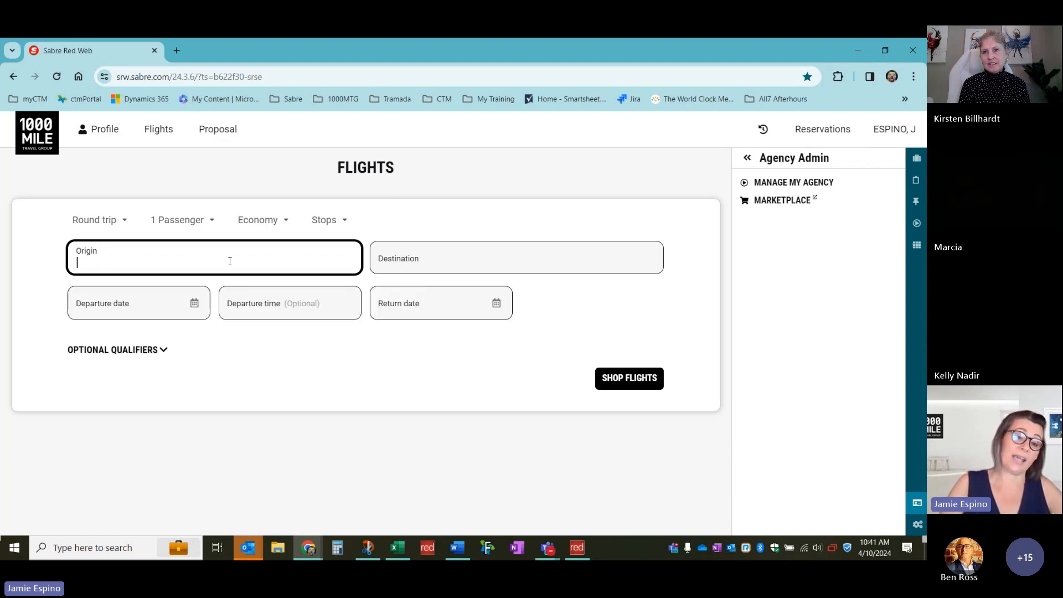
pyautogui.write('DALLAS')
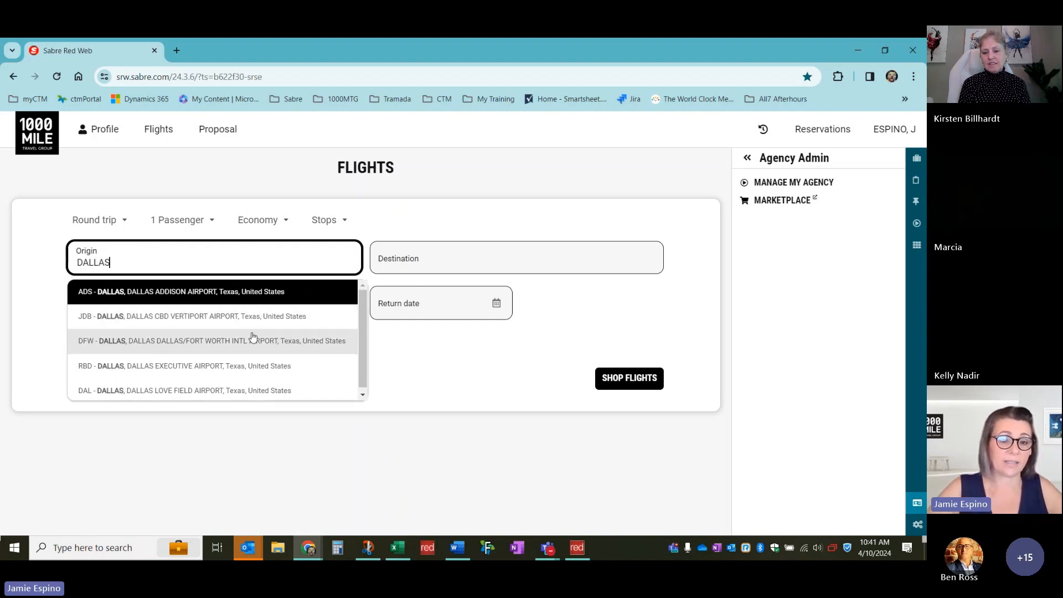
pyautogui.press('Return')
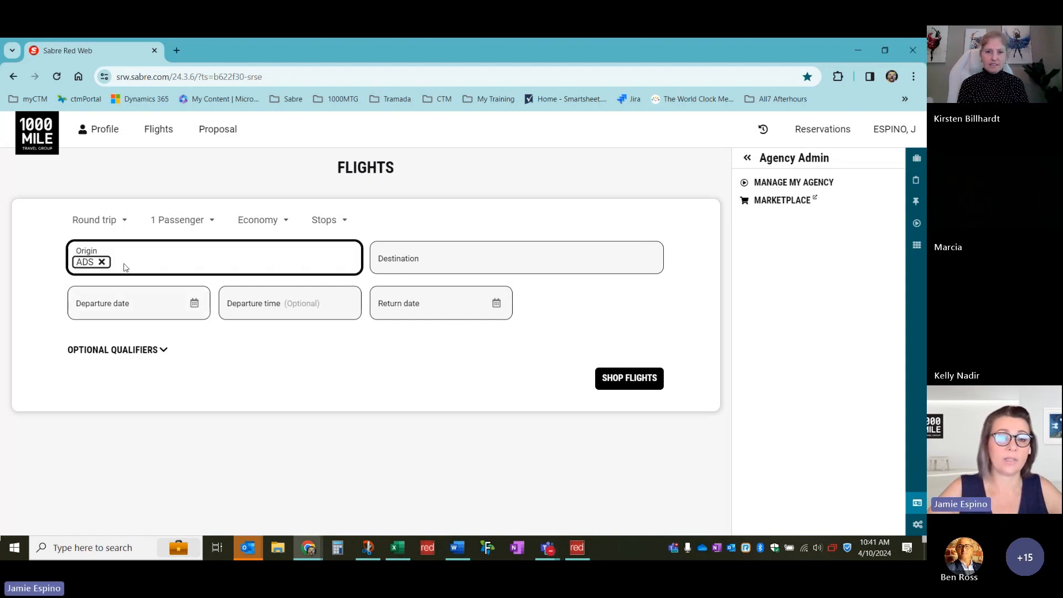
pyautogui.click(102, 262)
pyautogui.write('LLA')
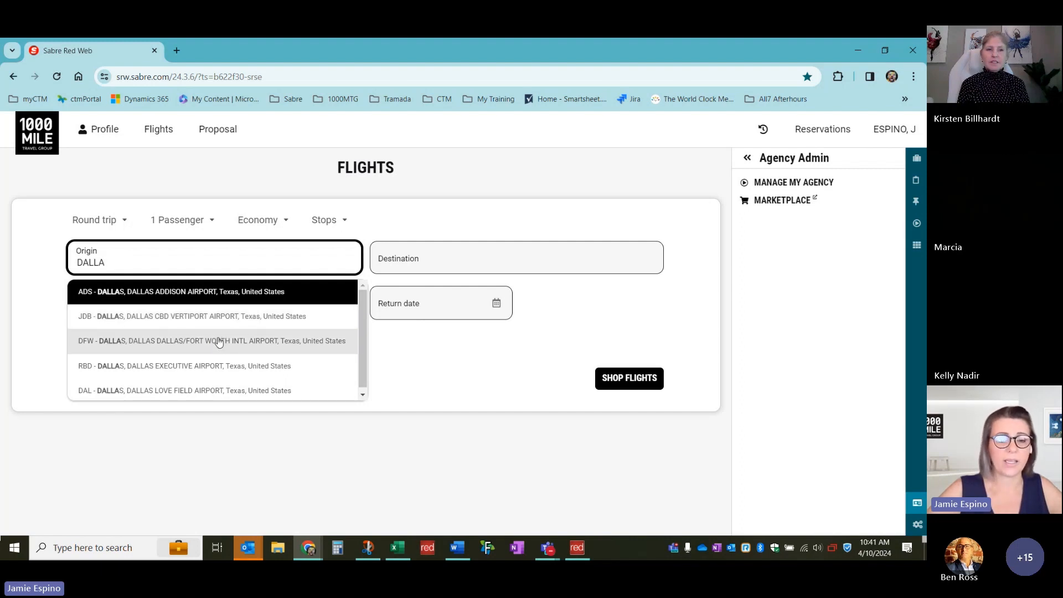
pyautogui.scroll(-1, 219, 354)
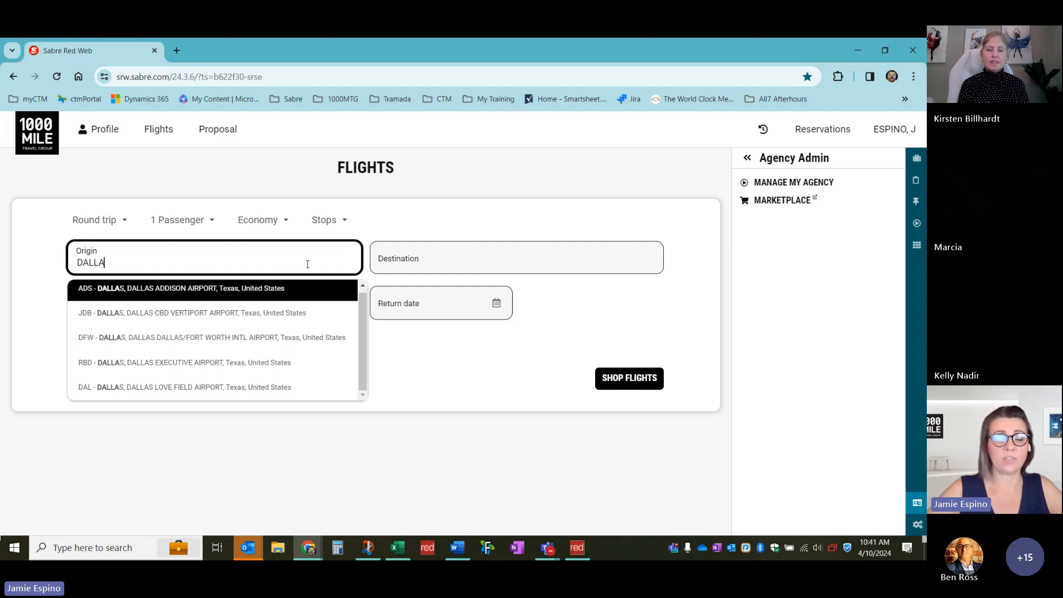
pyautogui.write('S')
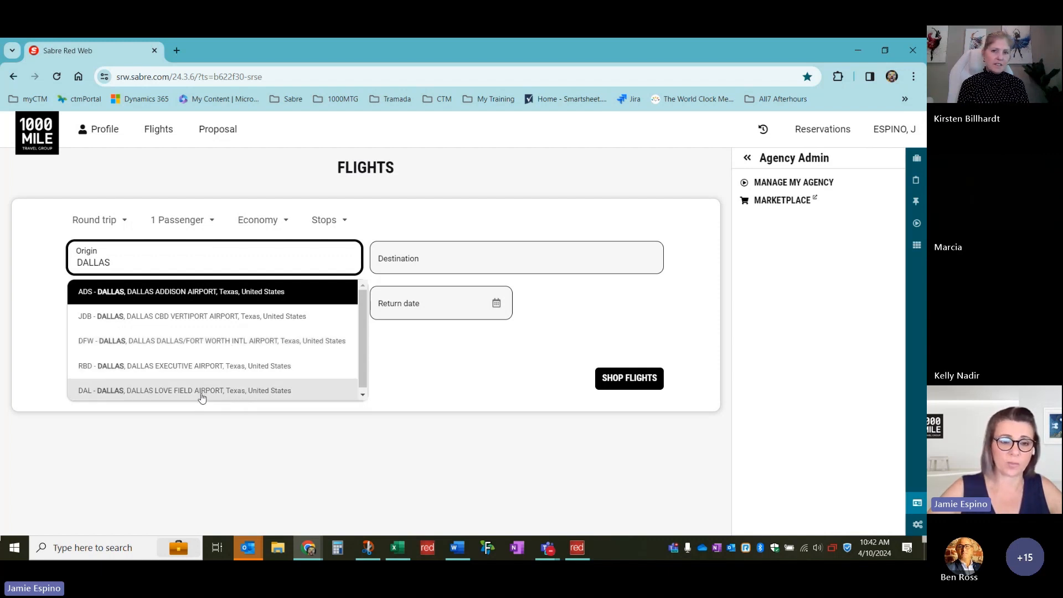
pyautogui.click(234, 347)
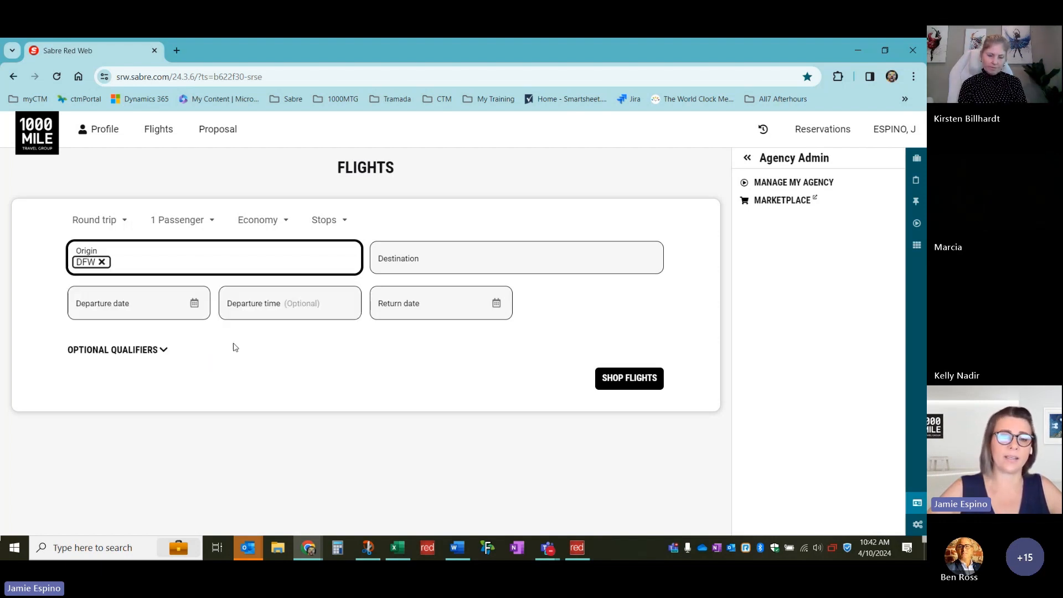
# Set the destination to New Orleans (MSY)
pyautogui.click(428, 265)
pyautogui.write('NEW OR')
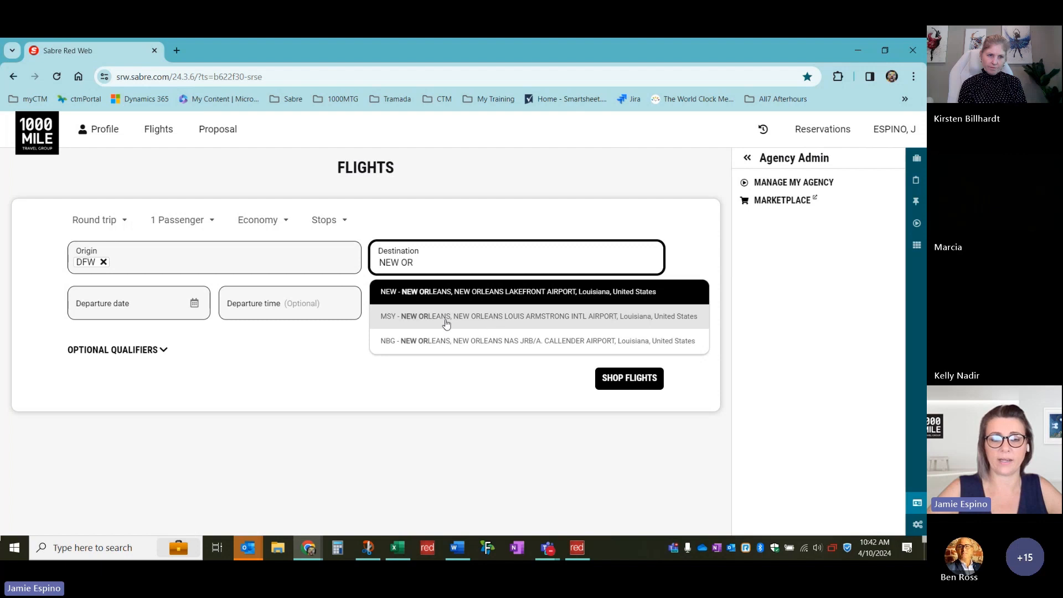
pyautogui.click(561, 324)
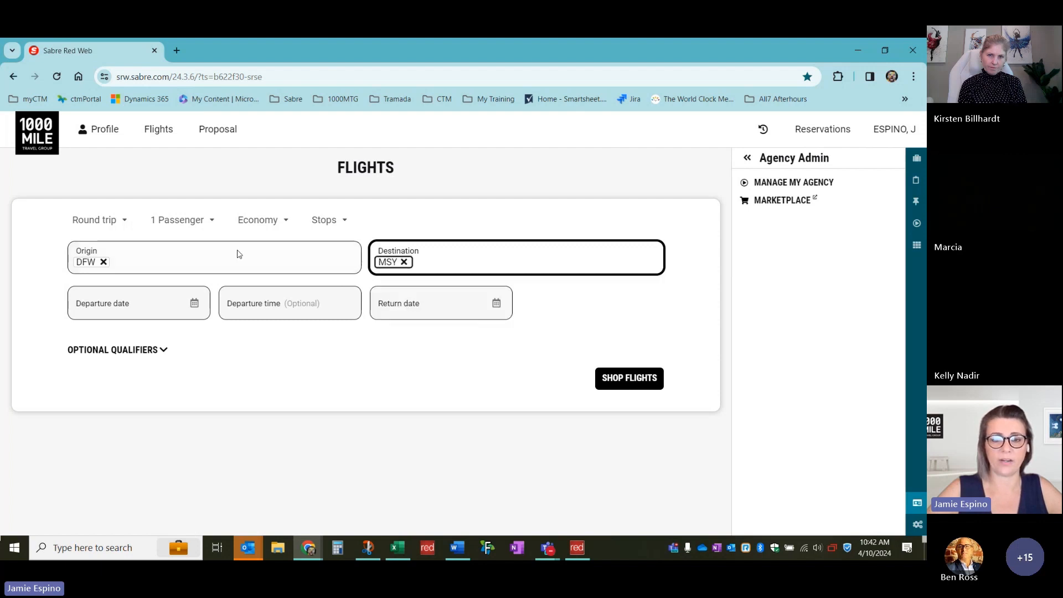
# Set departure to 18 Sep 2024 and return to 25SEP2024
pyautogui.click(194, 304)
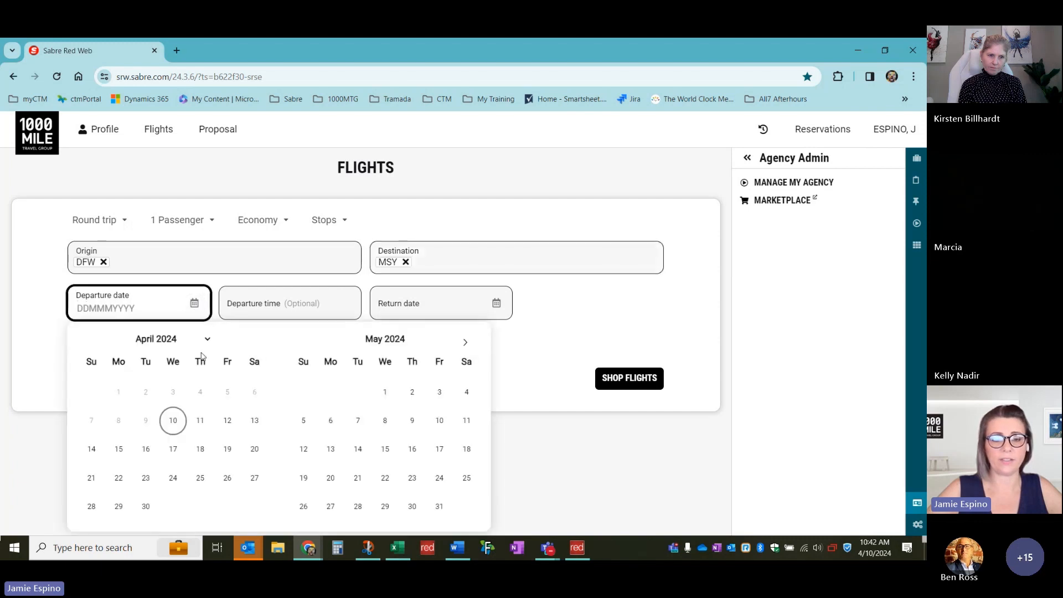
pyautogui.click(465, 344)
pyautogui.click(466, 344)
pyautogui.click(465, 344)
pyautogui.click(465, 344)
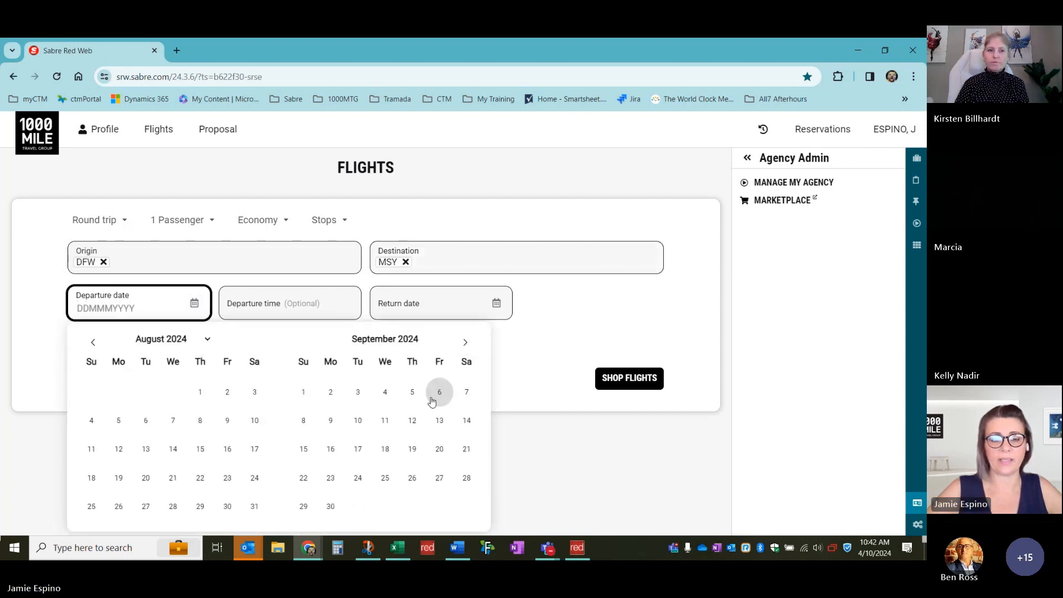
pyautogui.click(385, 449)
pyautogui.press('Tab')
pyautogui.press('Tab')
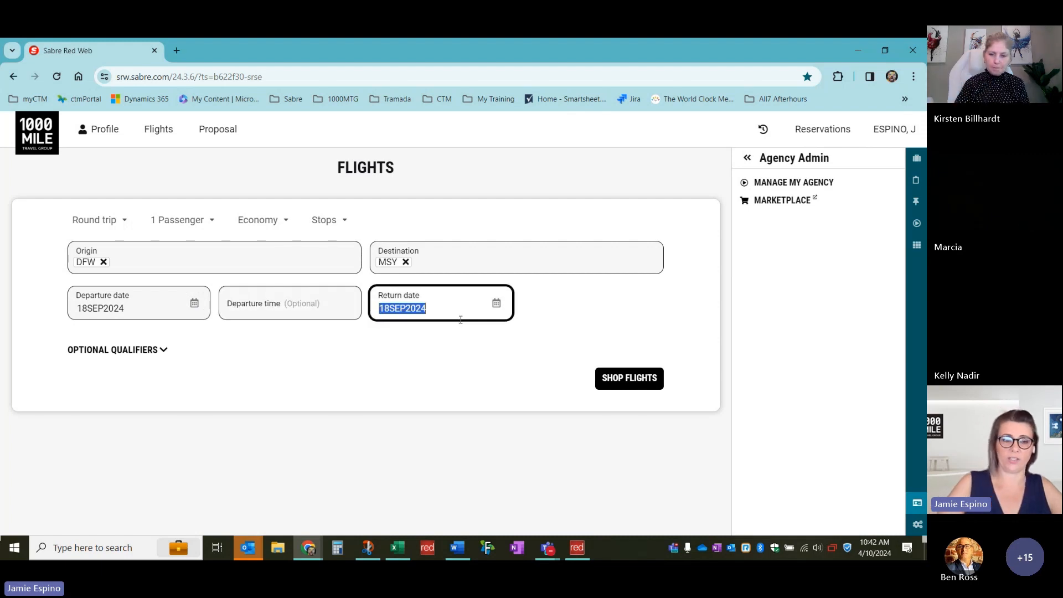
pyautogui.write('25SEP2024')
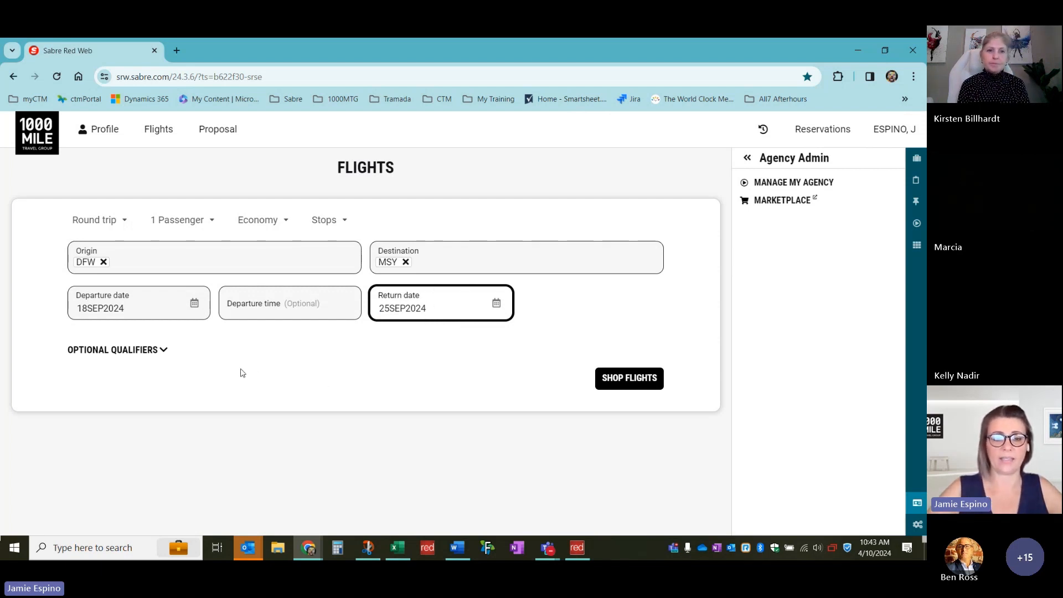
pyautogui.click(165, 350)
# Inspect the carrier filter's Include/Exclude options, leaving Include selected
pyautogui.scroll(-3, 330, 332)
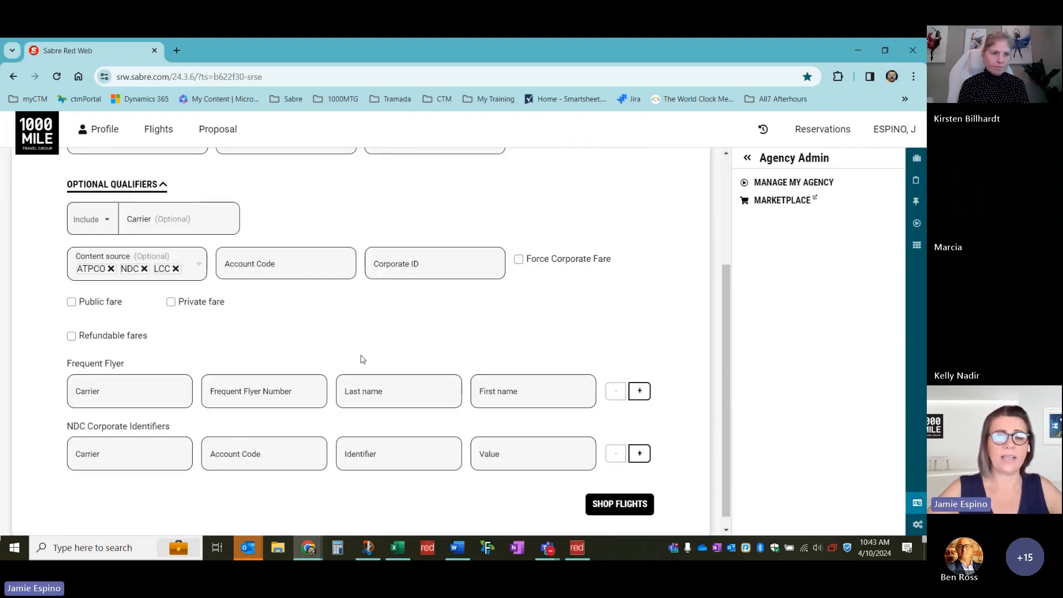
pyautogui.scroll(1, 437, 353)
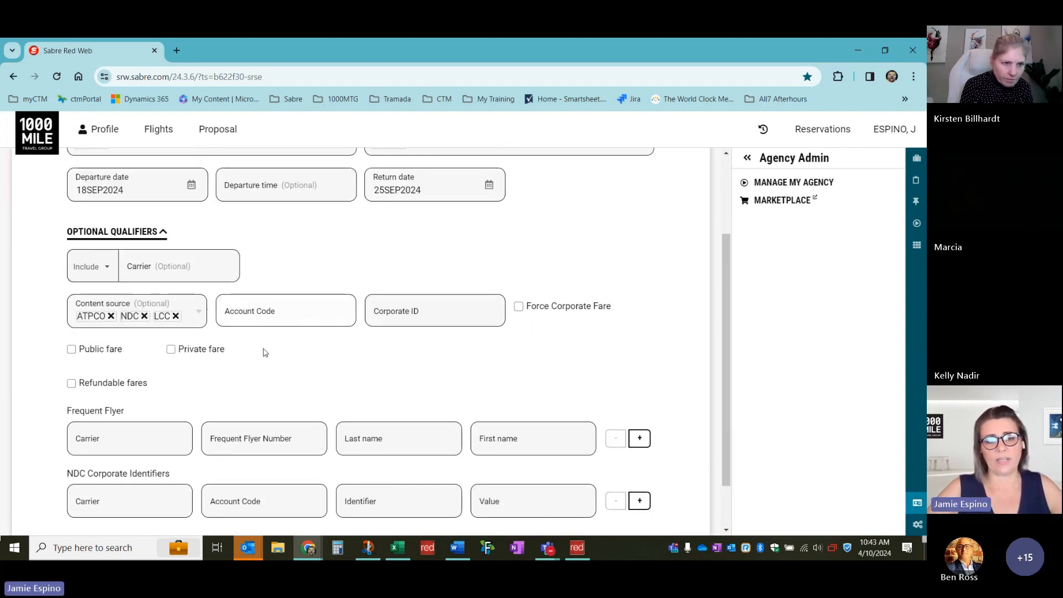
pyautogui.scroll(1, 342, 325)
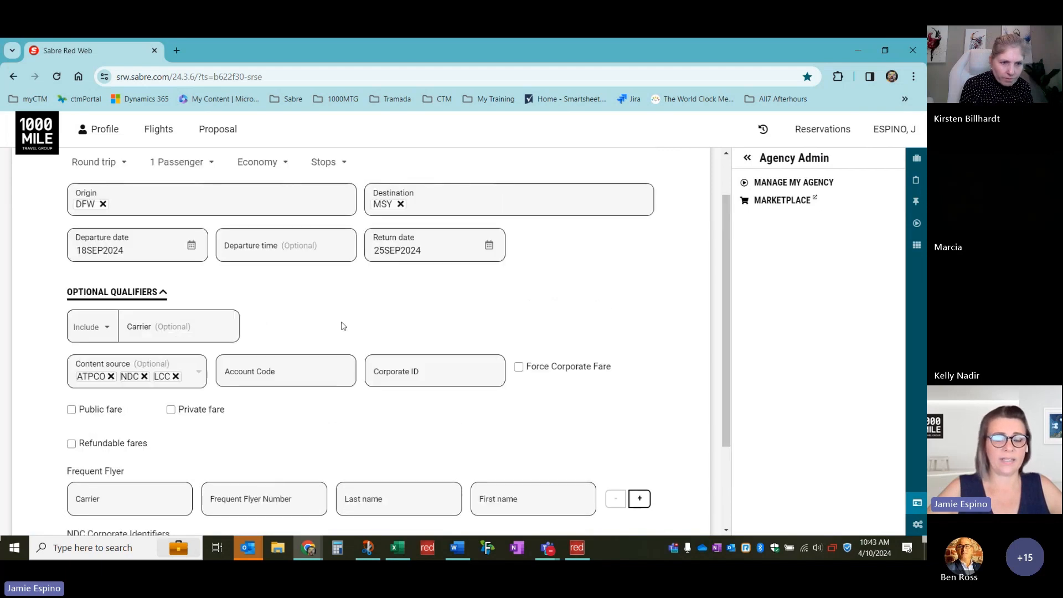
pyautogui.scroll(-1, 574, 344)
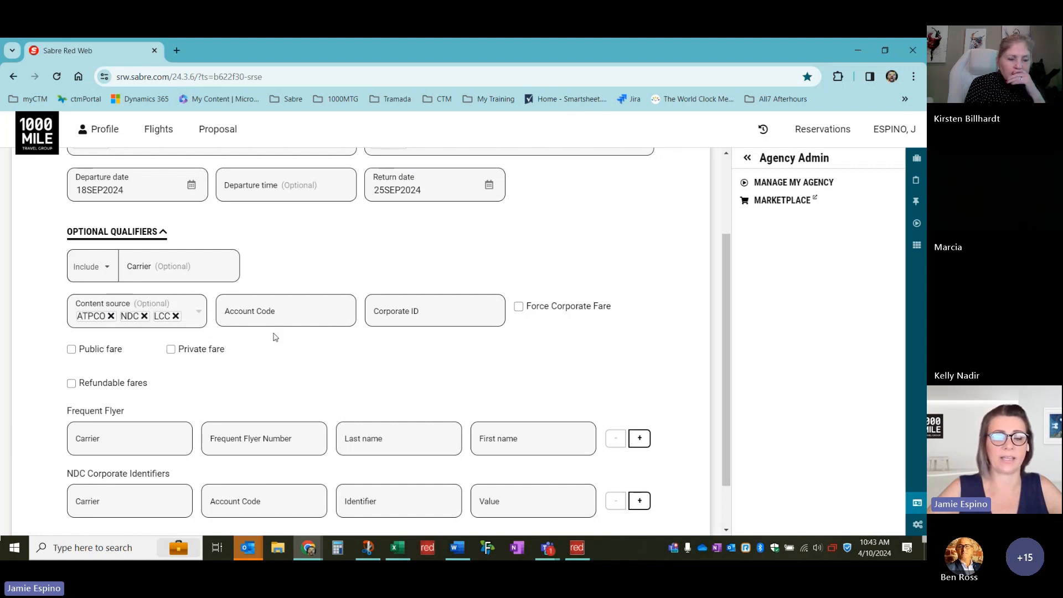
pyautogui.click(189, 268)
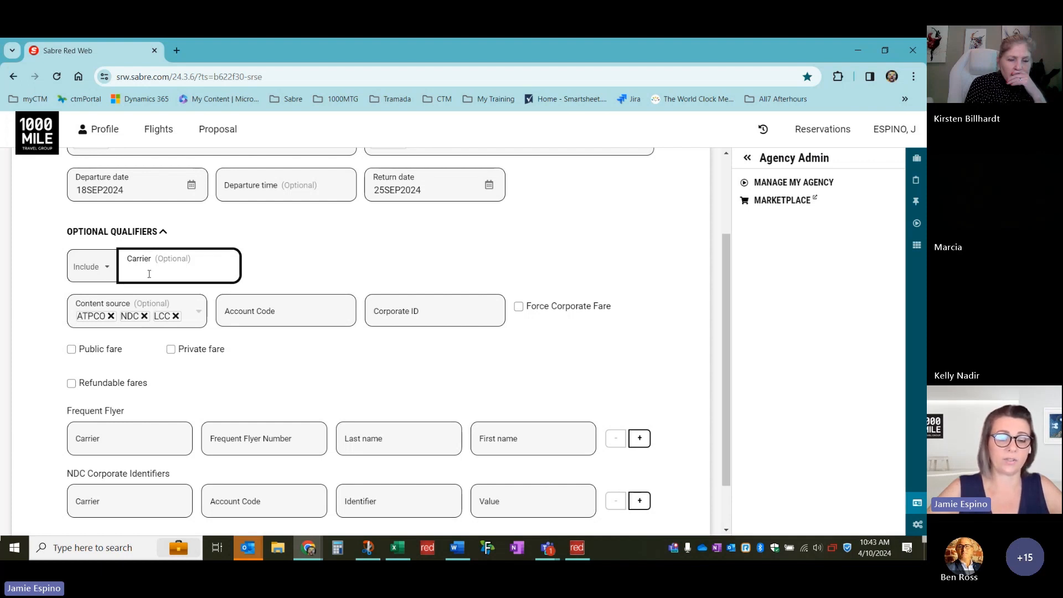
pyautogui.click(105, 271)
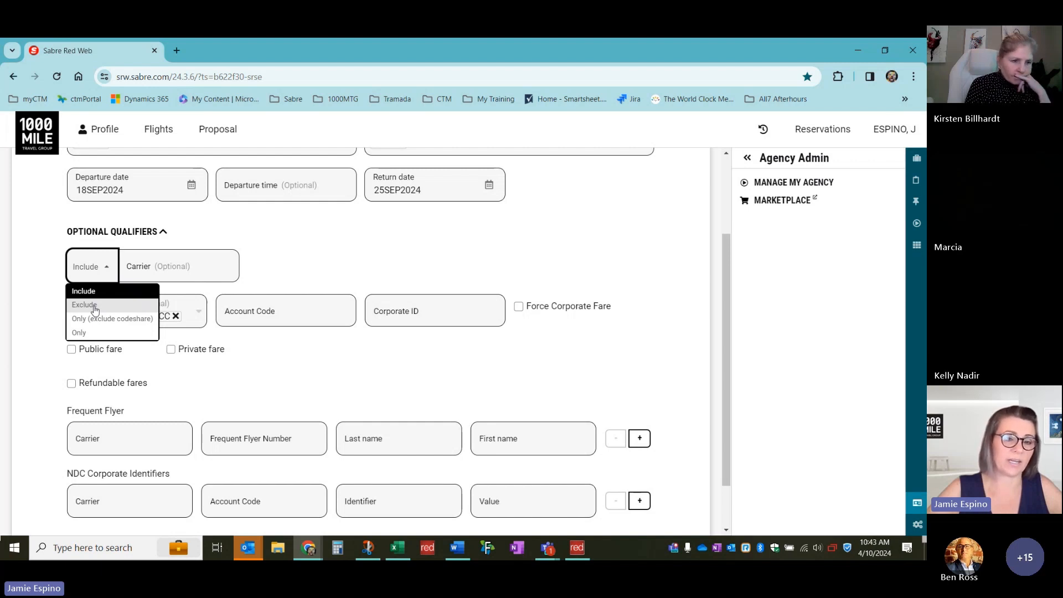
pyautogui.click(108, 271)
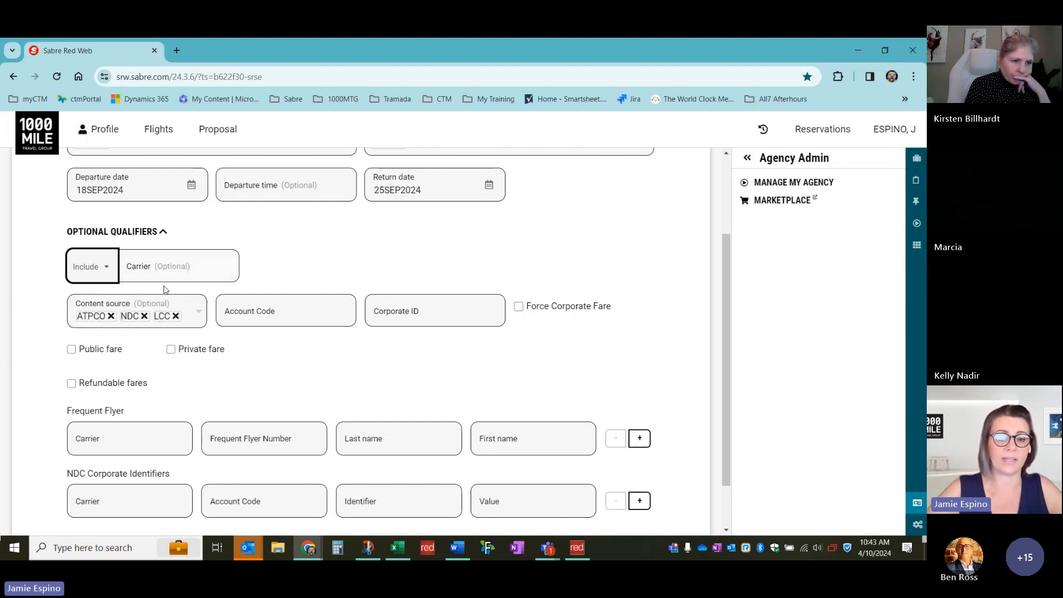
# Restrict to refundable fares and run the DFW–MSY flight search
pyautogui.scroll(-2, 242, 365)
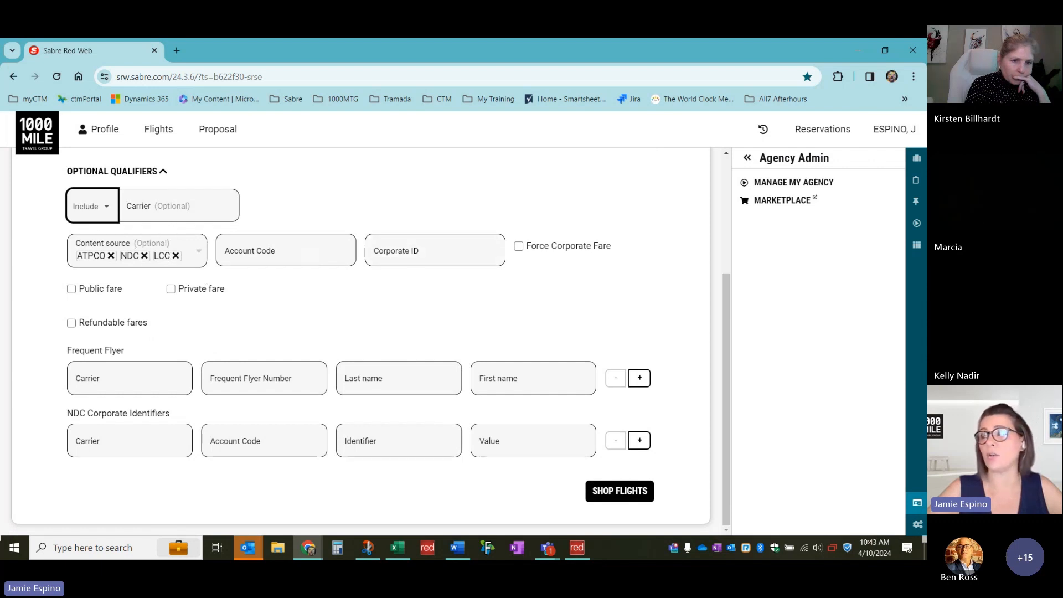
pyautogui.hotkey('alt', 'Tab')
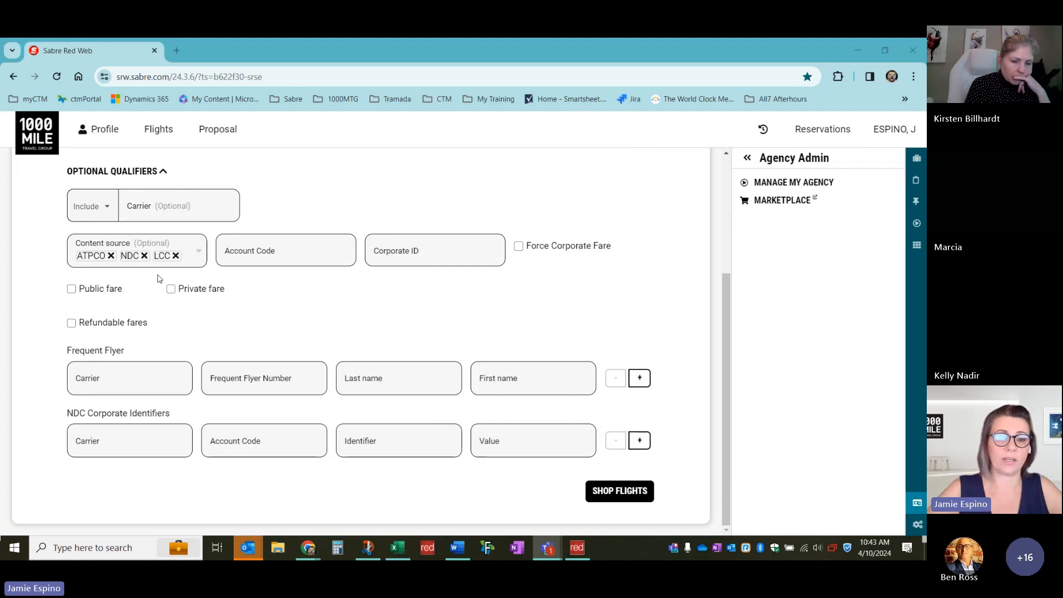
pyautogui.click(71, 324)
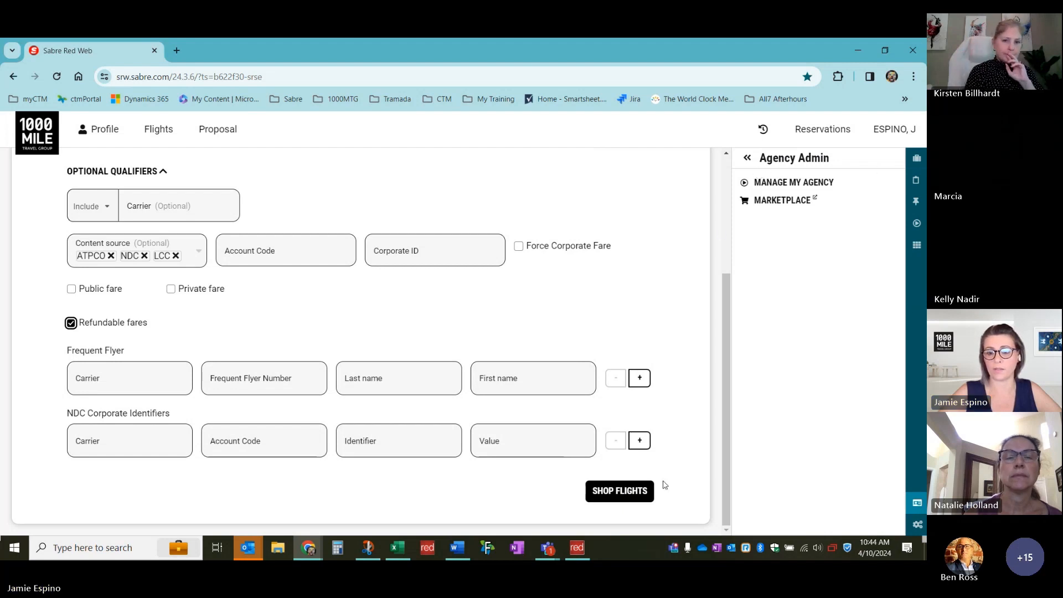
pyautogui.click(622, 491)
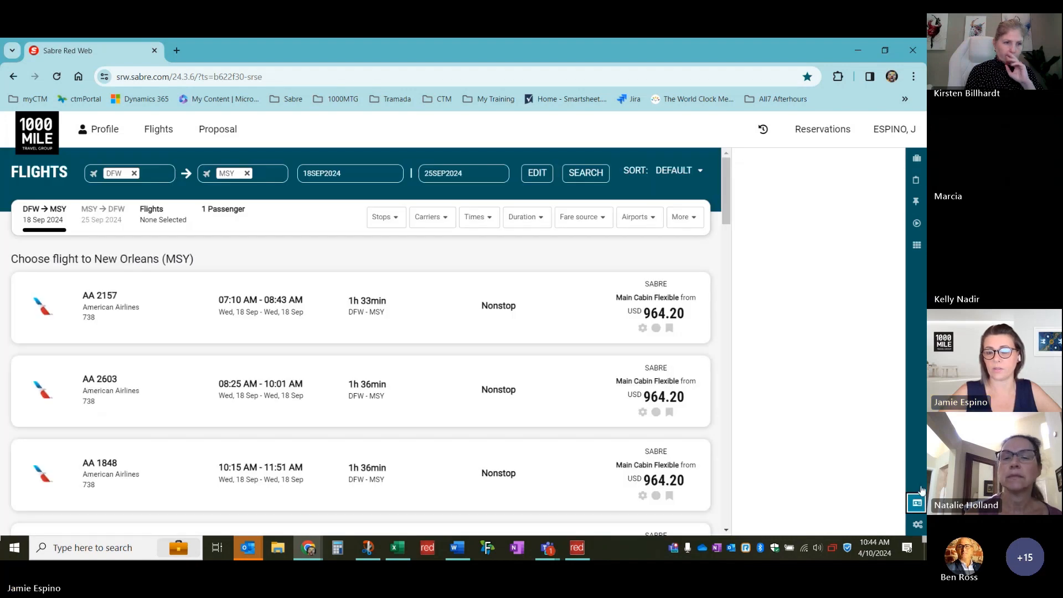
# Close the Agency Admin panel, scan the results, and reopen the DFW–MSY search for editing
pyautogui.click(911, 505)
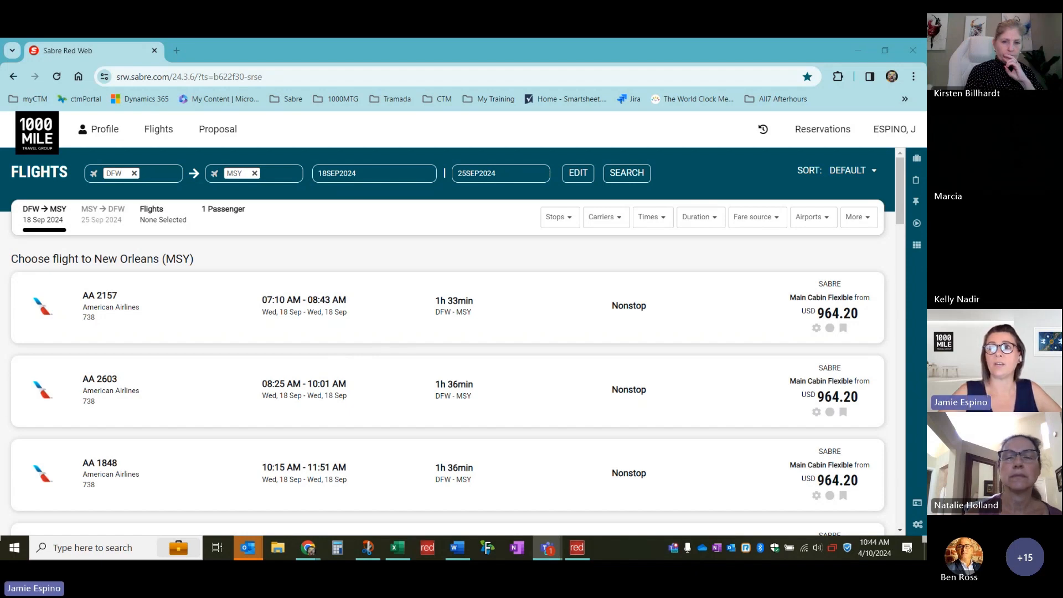
pyautogui.scroll(-1, 677, 324)
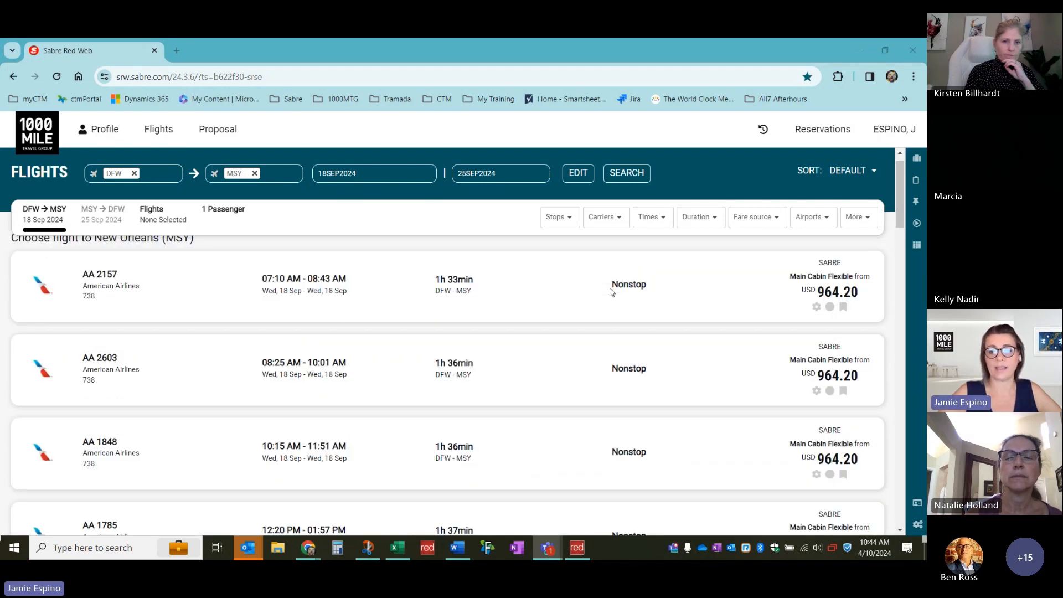
pyautogui.scroll(1, 611, 291)
pyautogui.scroll(-1, 813, 351)
pyautogui.scroll(1, 814, 351)
pyautogui.scroll(-3, 811, 347)
pyautogui.scroll(-3, 812, 347)
pyautogui.scroll(6, 806, 356)
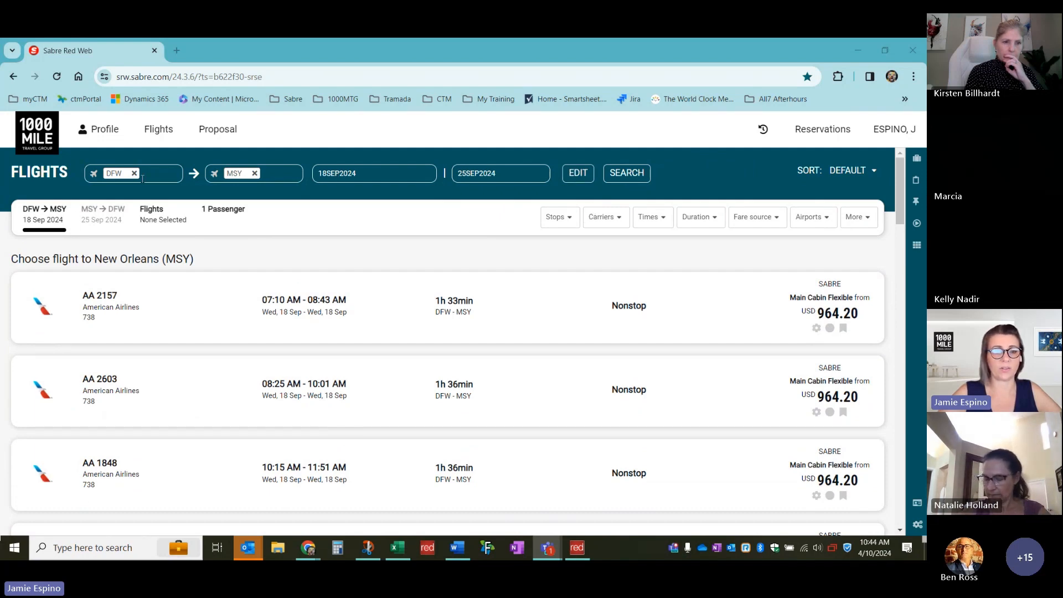
pyautogui.click(578, 174)
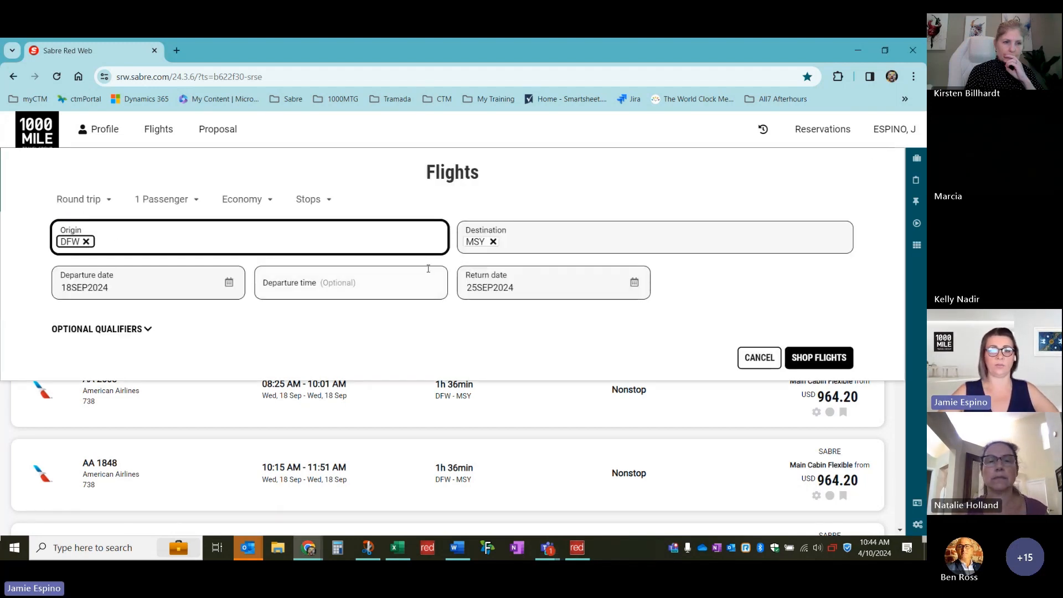
# Change the cabin to Premium Economy and rerun the DFW–MSY search
pyautogui.click(254, 202)
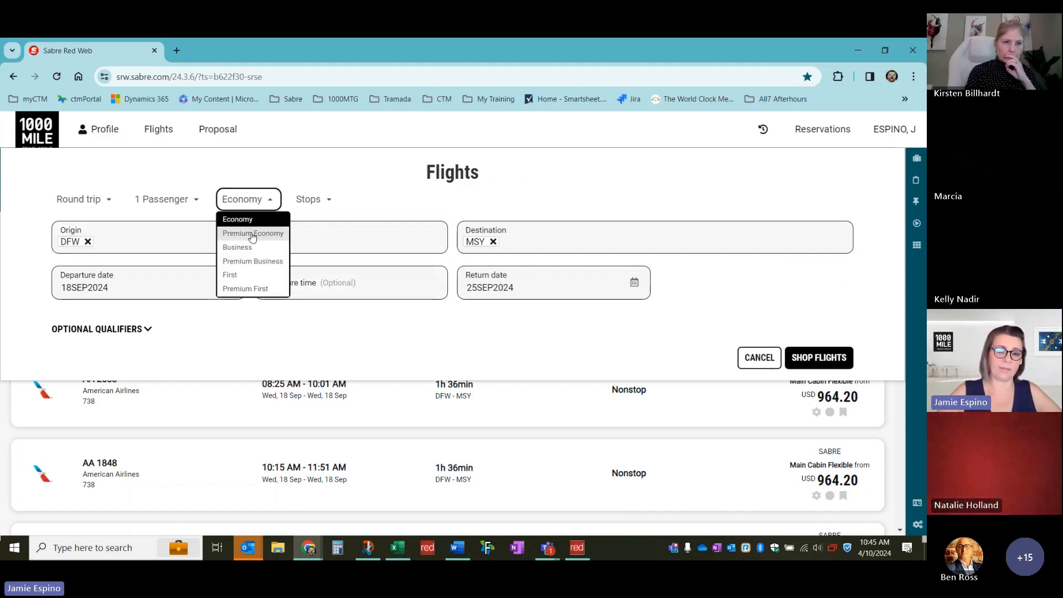
pyautogui.click(251, 233)
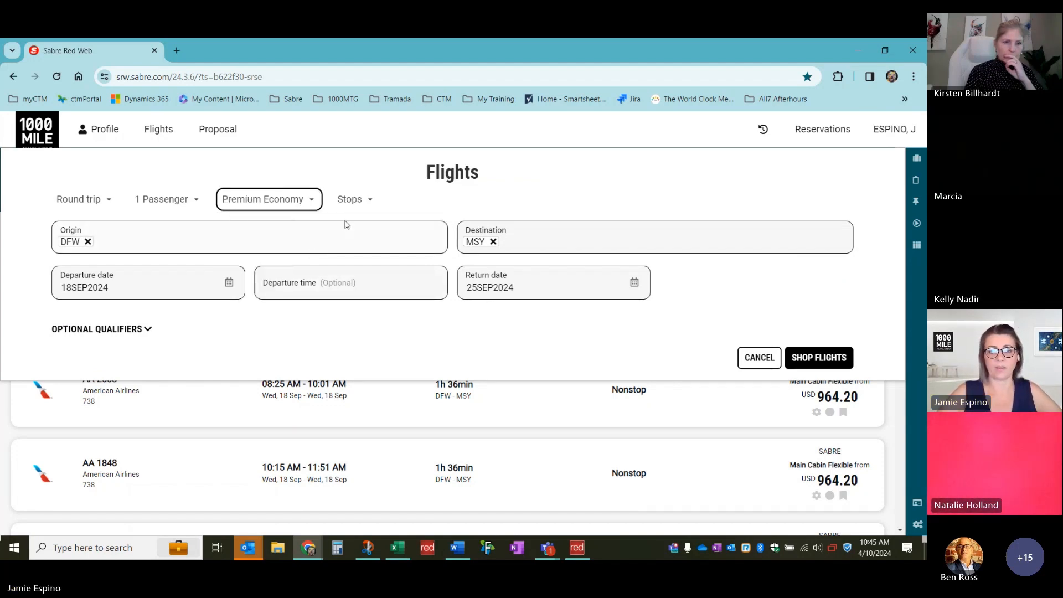
pyautogui.click(825, 361)
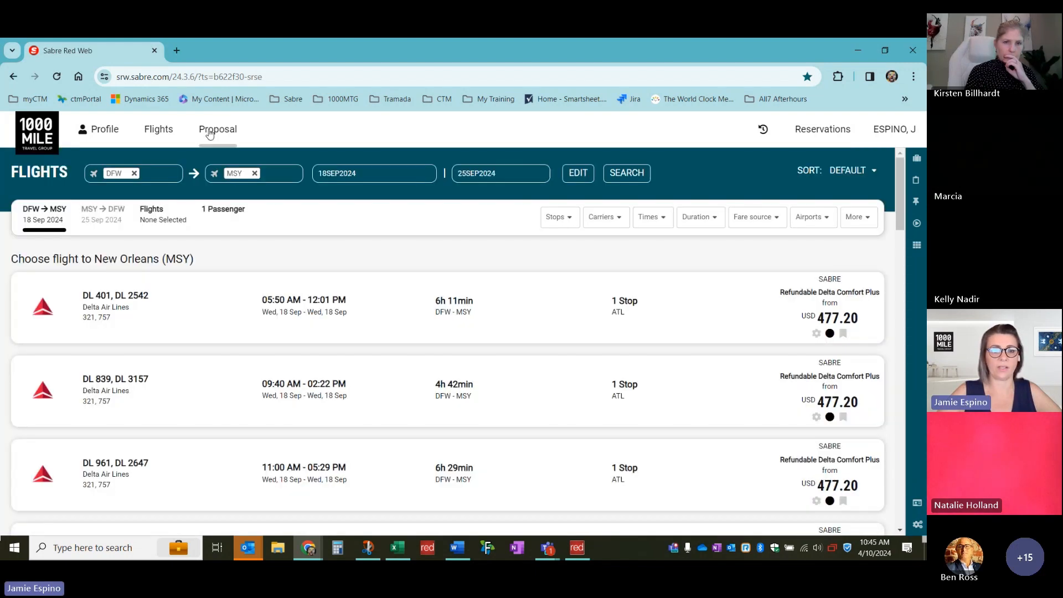
# Review the fares and commission details, then select outbound DL 401/DL 2542
pyautogui.scroll(-1, 197, 306)
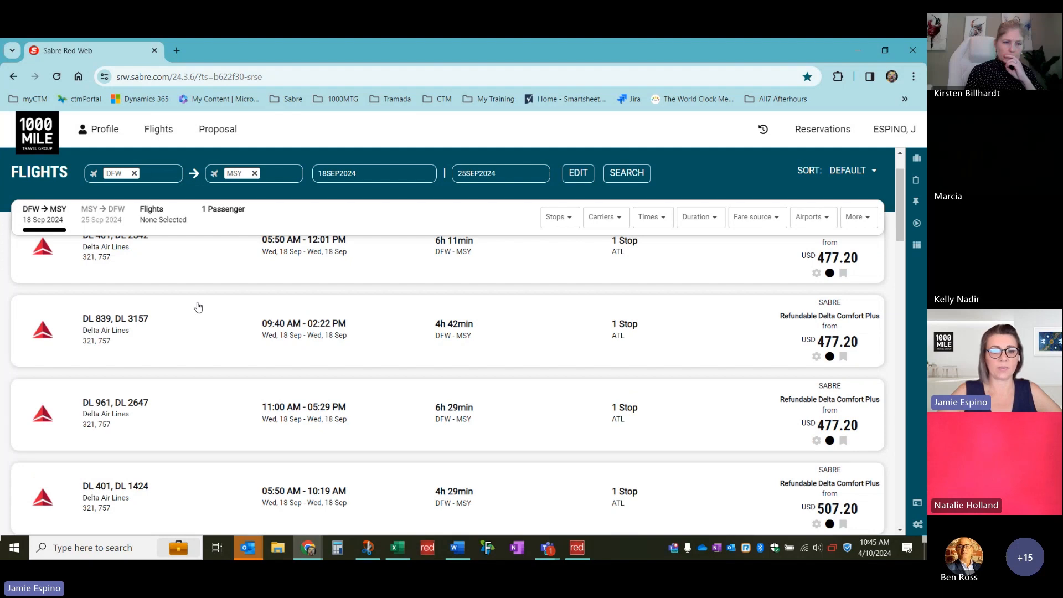
pyautogui.scroll(1, 198, 306)
pyautogui.scroll(-1, 438, 329)
pyautogui.scroll(1, 417, 294)
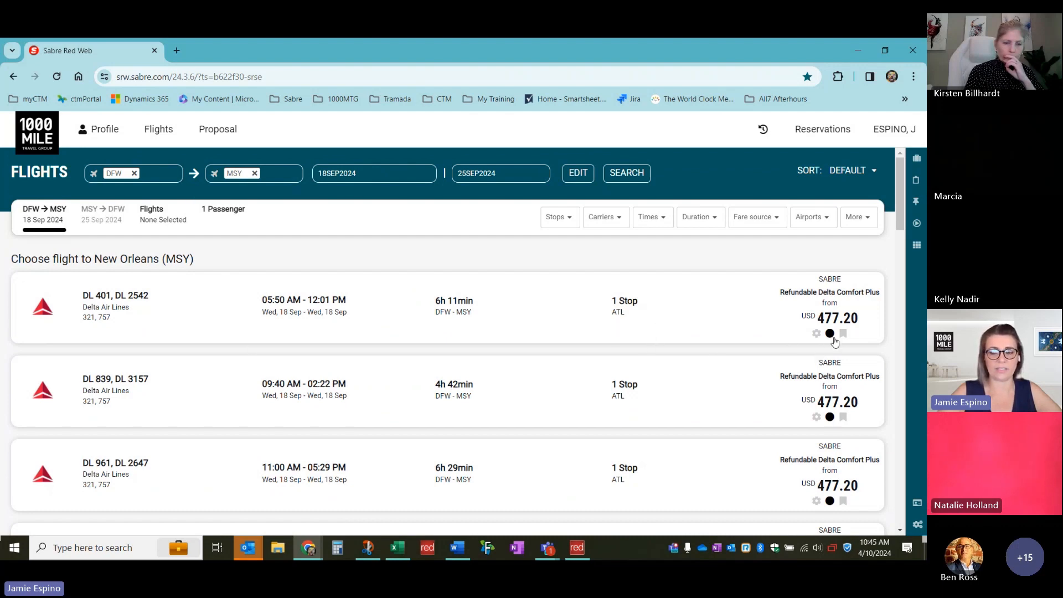
pyautogui.moveTo(829, 336)
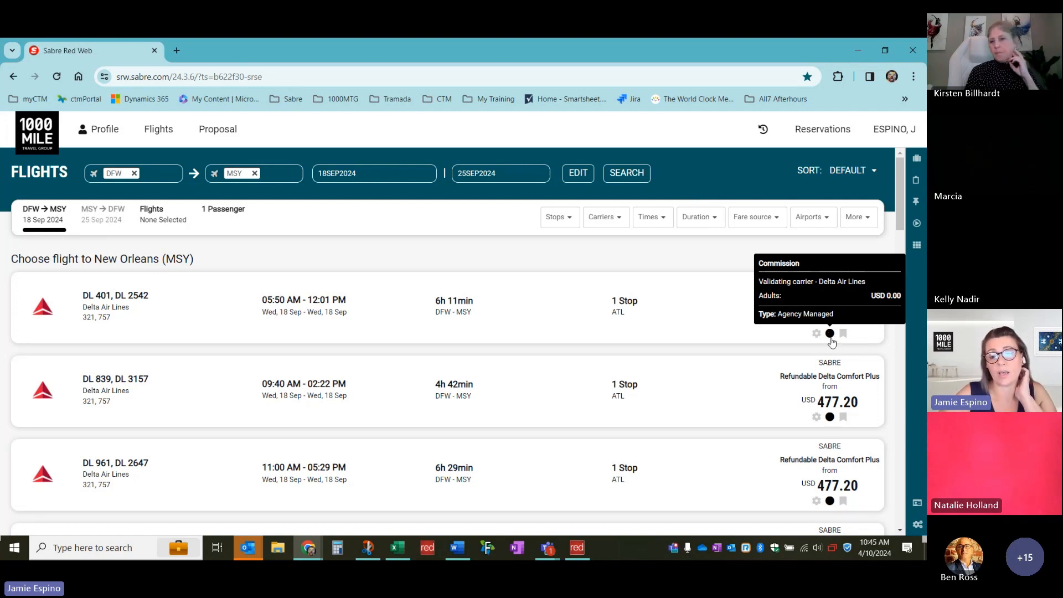
pyautogui.moveTo(829, 422)
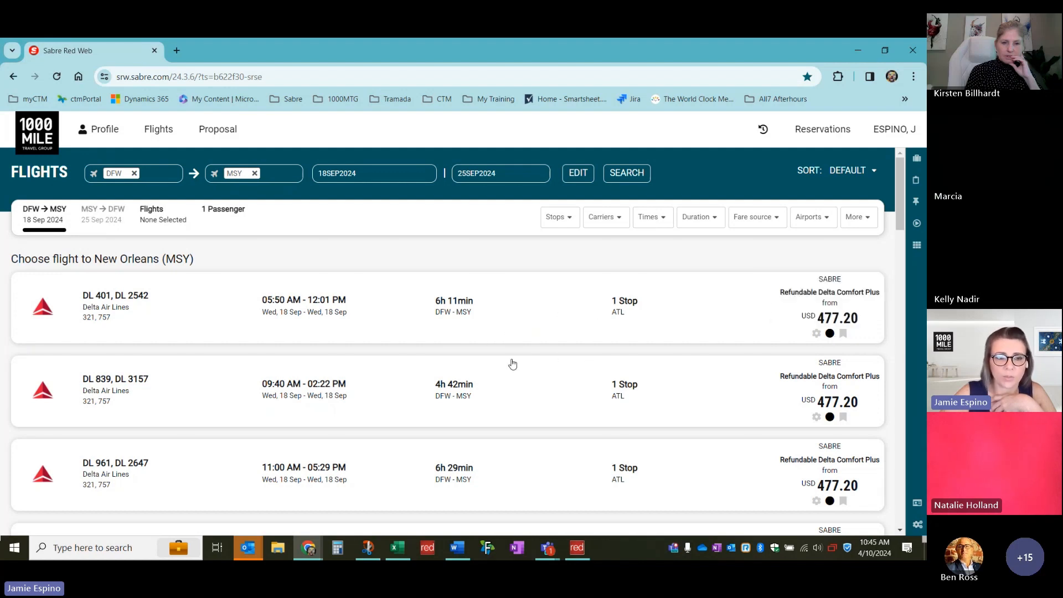
pyautogui.scroll(-1, 531, 370)
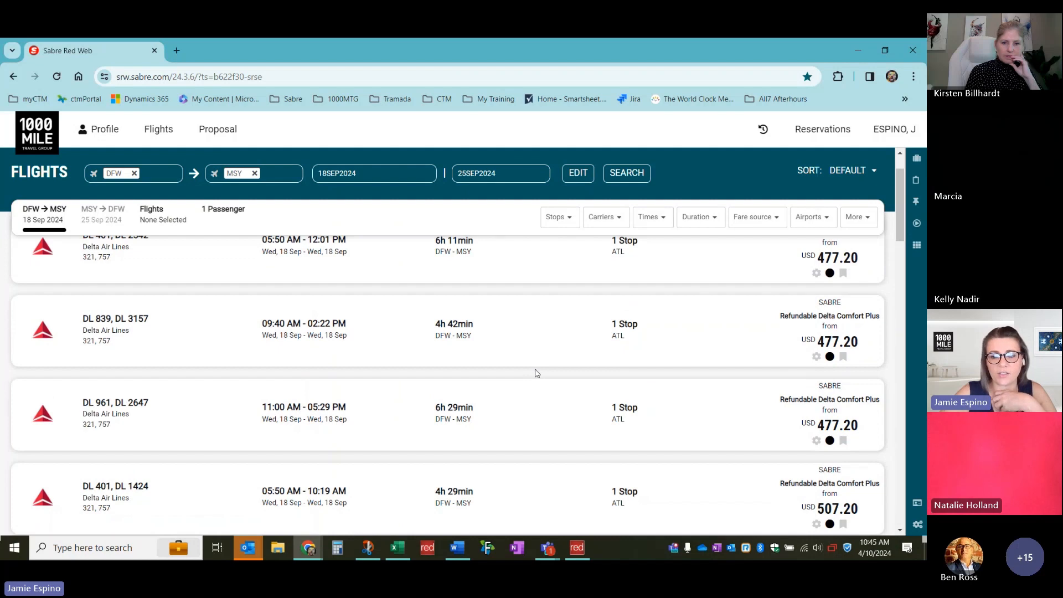
pyautogui.scroll(1, 534, 370)
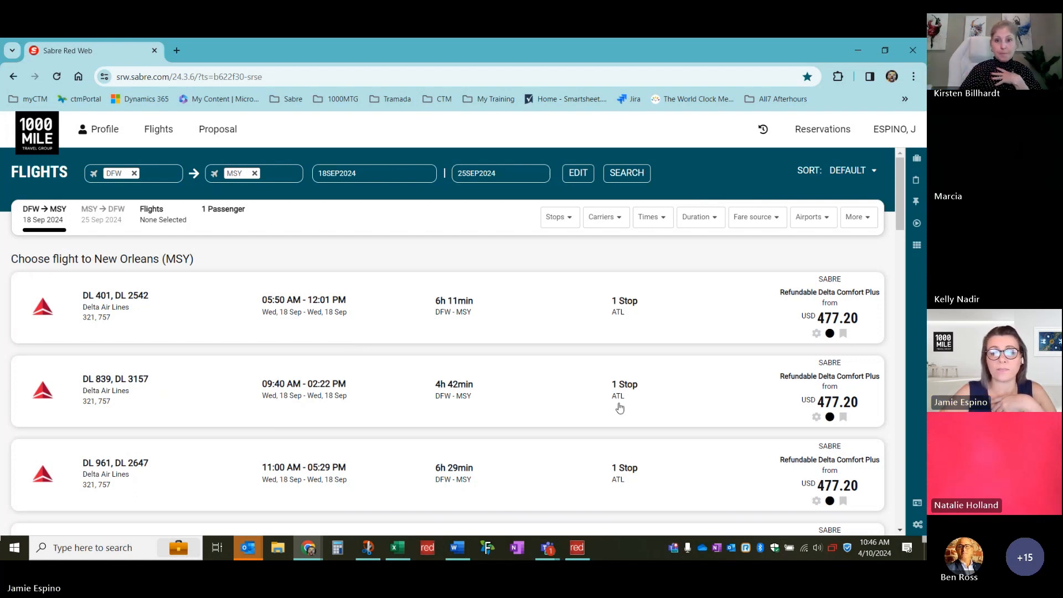
pyautogui.click(582, 313)
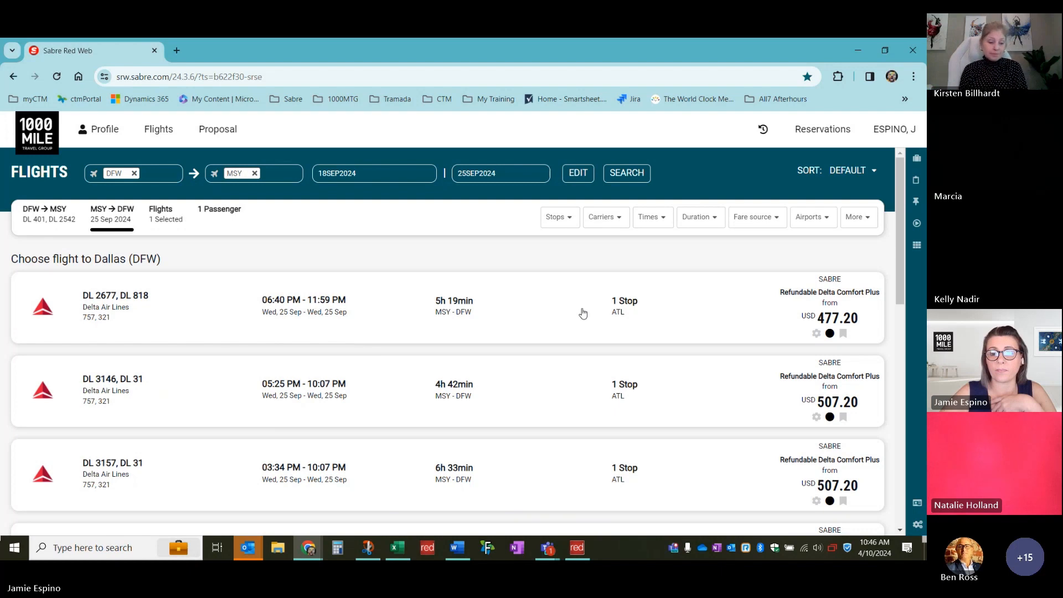
# Pair the DL 2677/DL 818 return, check its Comfort Plus fare details, then go back to the 18 Sep outbound list
pyautogui.click(711, 327)
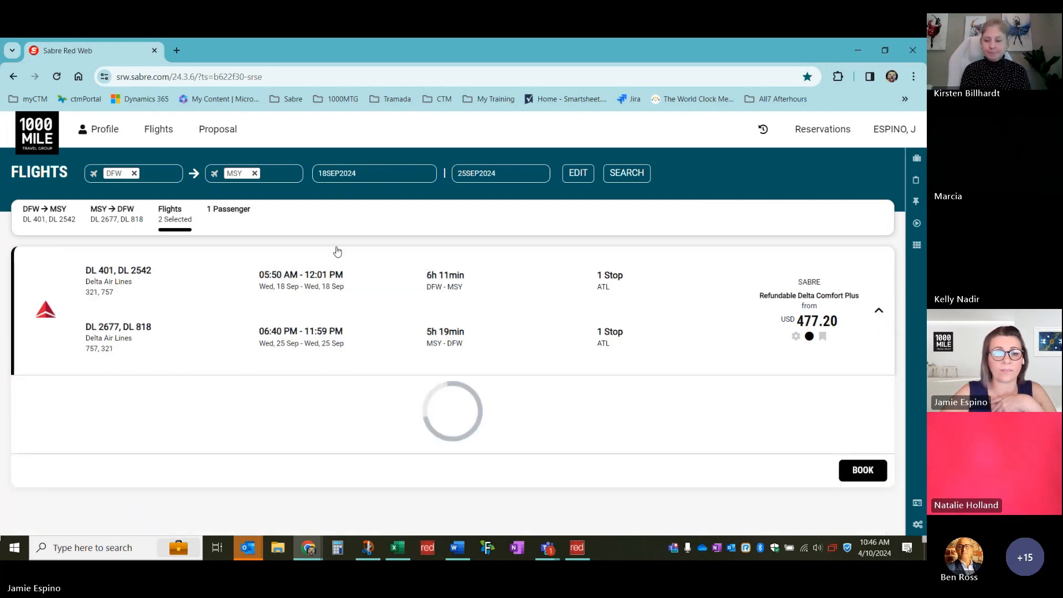
pyautogui.moveTo(54, 222)
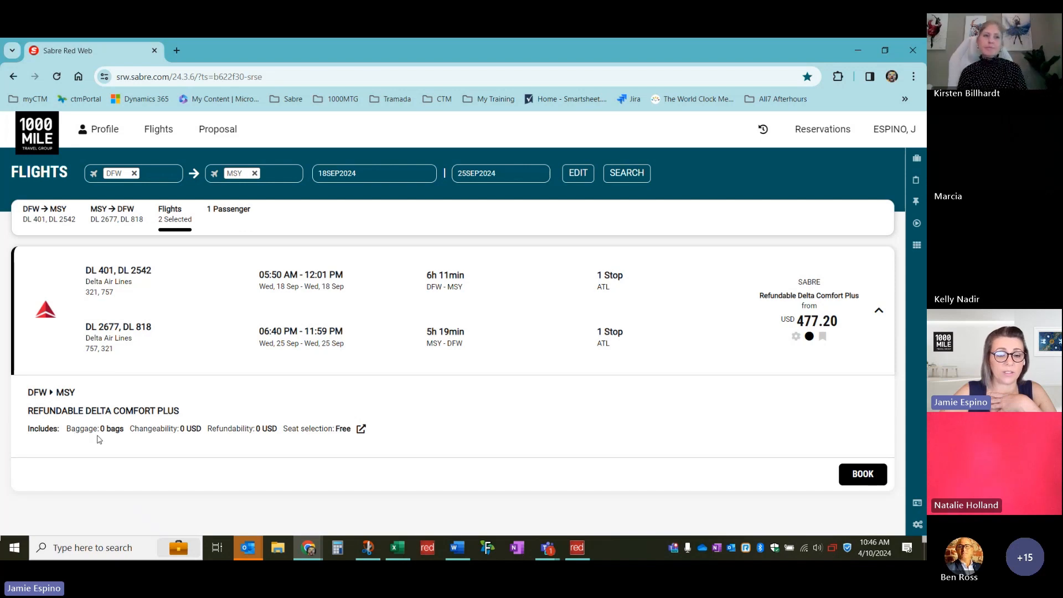
pyautogui.click(878, 311)
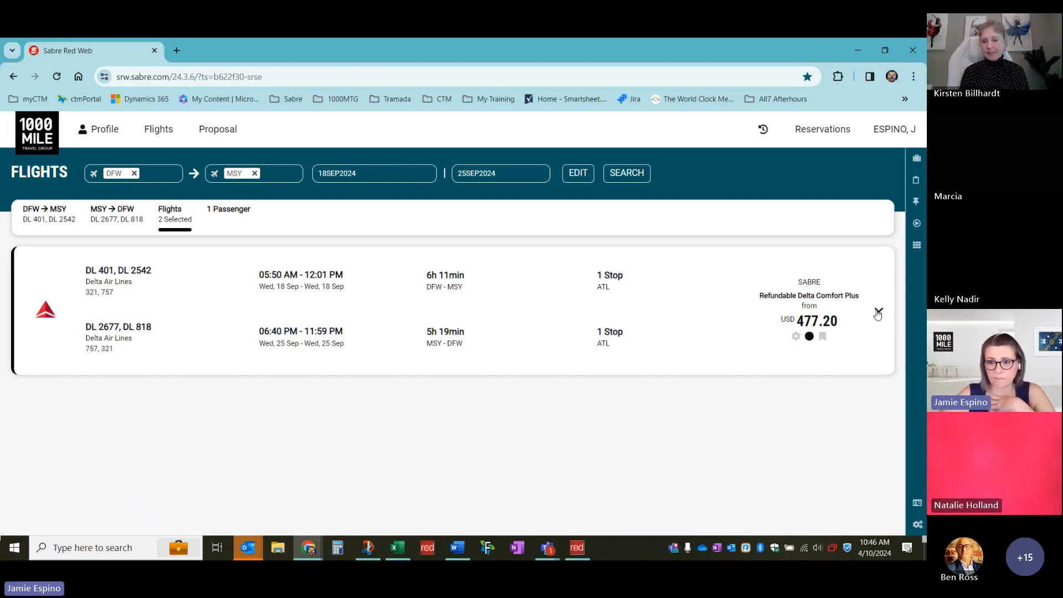
pyautogui.click(877, 312)
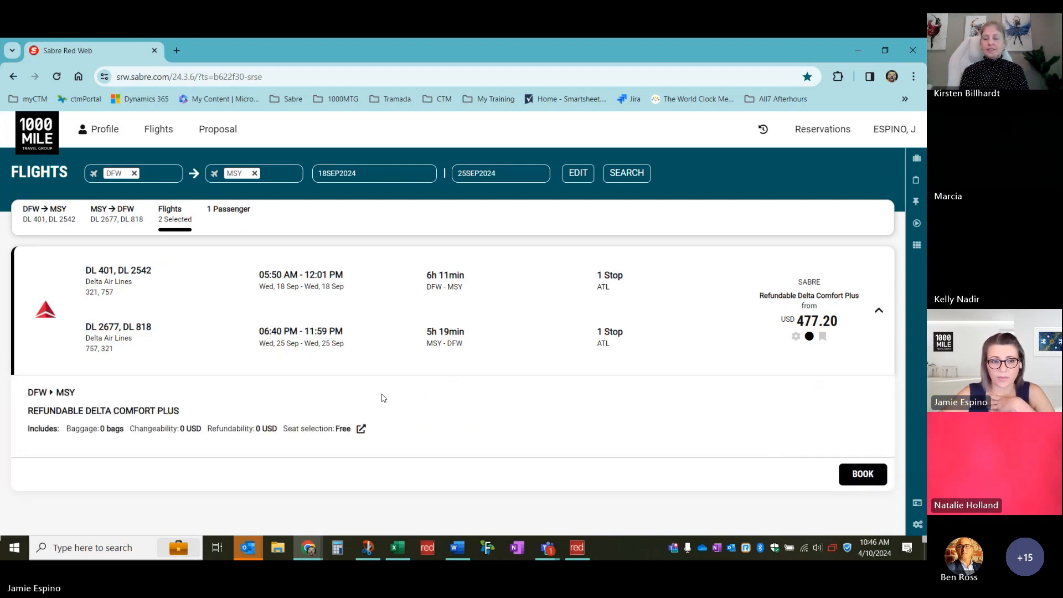
pyautogui.click(111, 217)
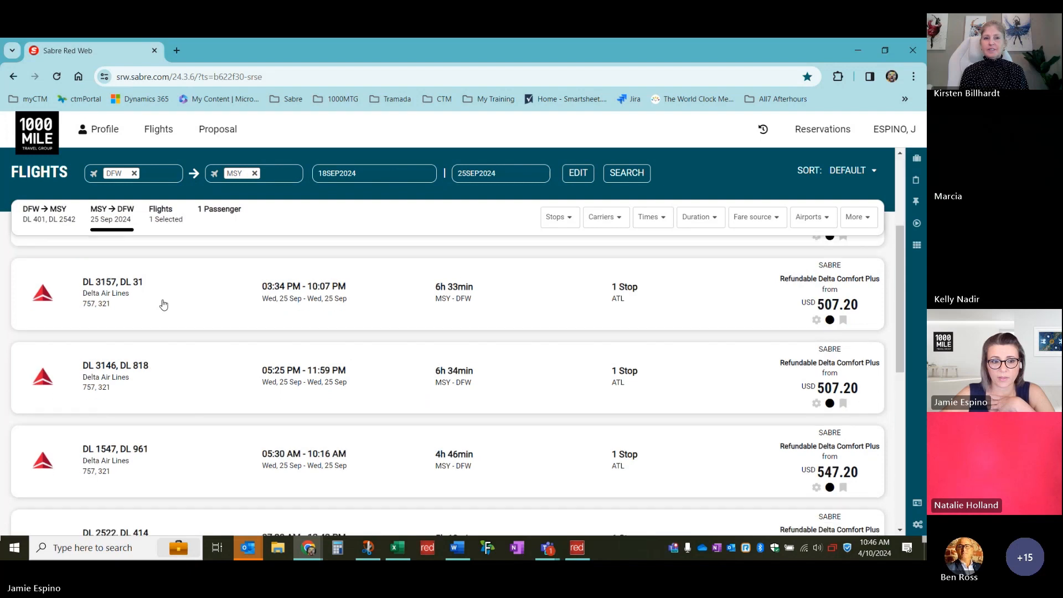
pyautogui.click(53, 224)
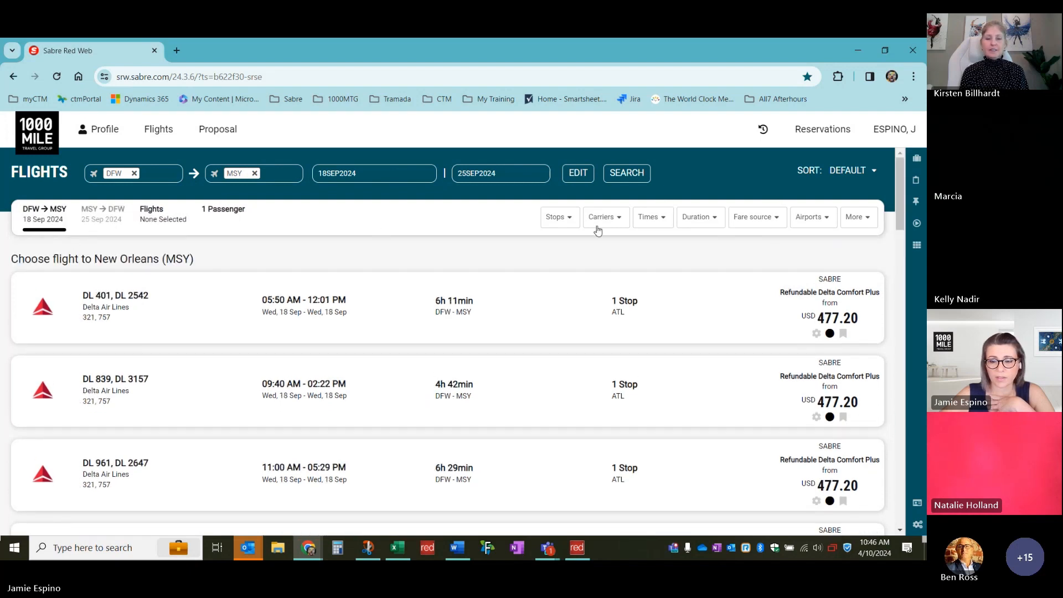
# Edit the flight search, replacing origin DFW with LAX
pyautogui.scroll(-5, 721, 329)
pyautogui.scroll(5, 721, 328)
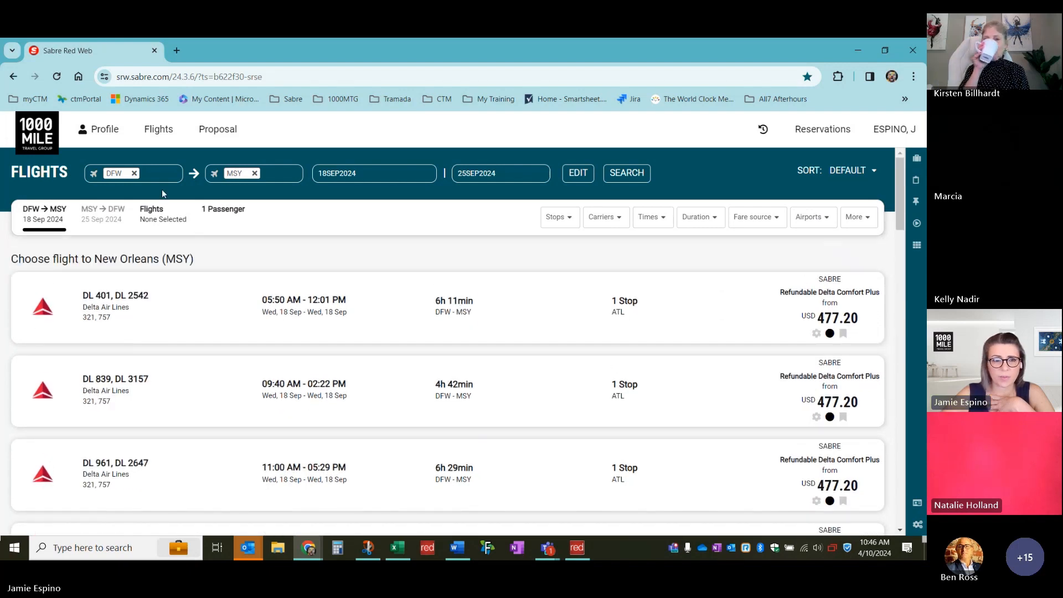
pyautogui.click(577, 173)
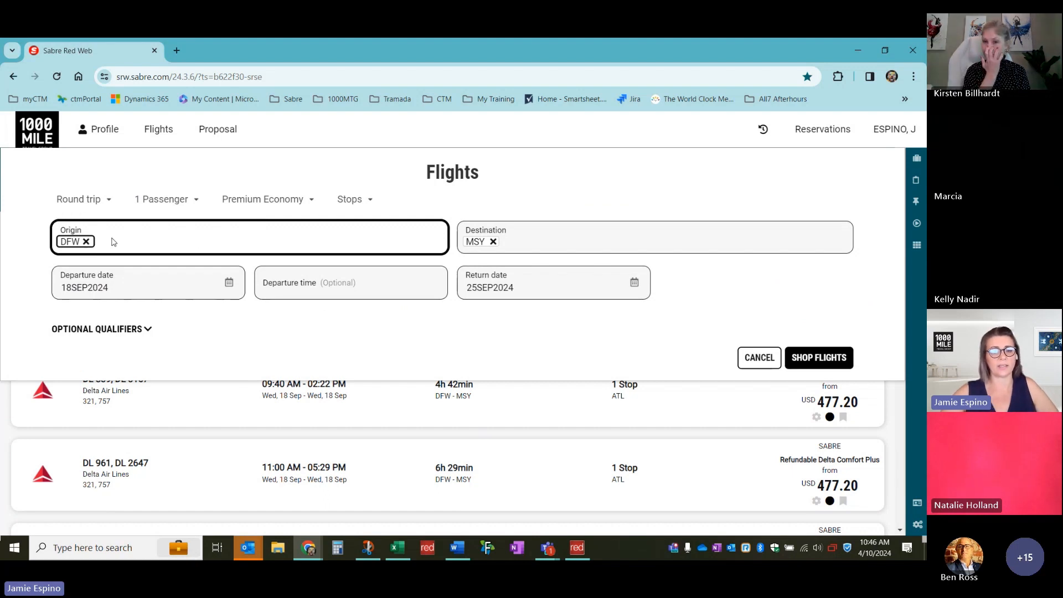
pyautogui.click(87, 242)
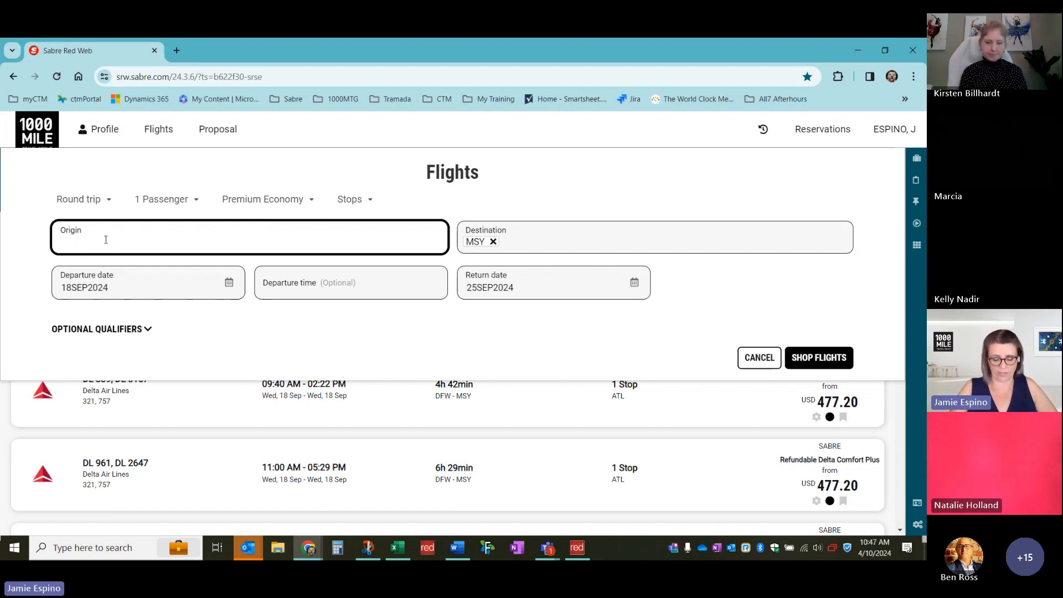
pyautogui.write('LAX')
pyautogui.press('Tab')
pyautogui.press('Tab')
pyautogui.hotkey('shift', 'Tab')
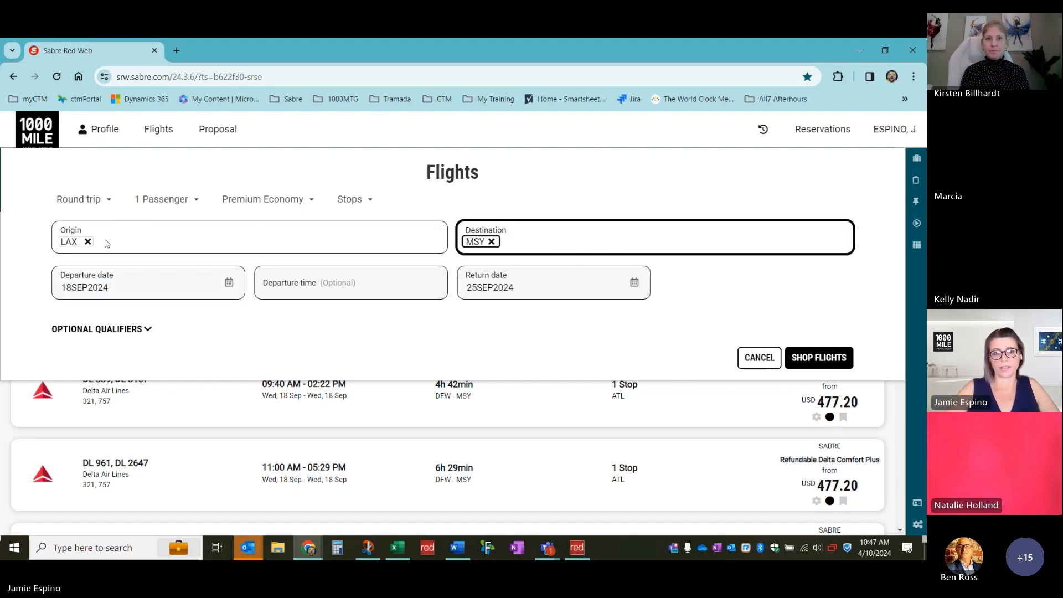
# Set the destination to New York (NYC) and run the 18–25 Sep Premium Economy search
pyautogui.click(490, 241)
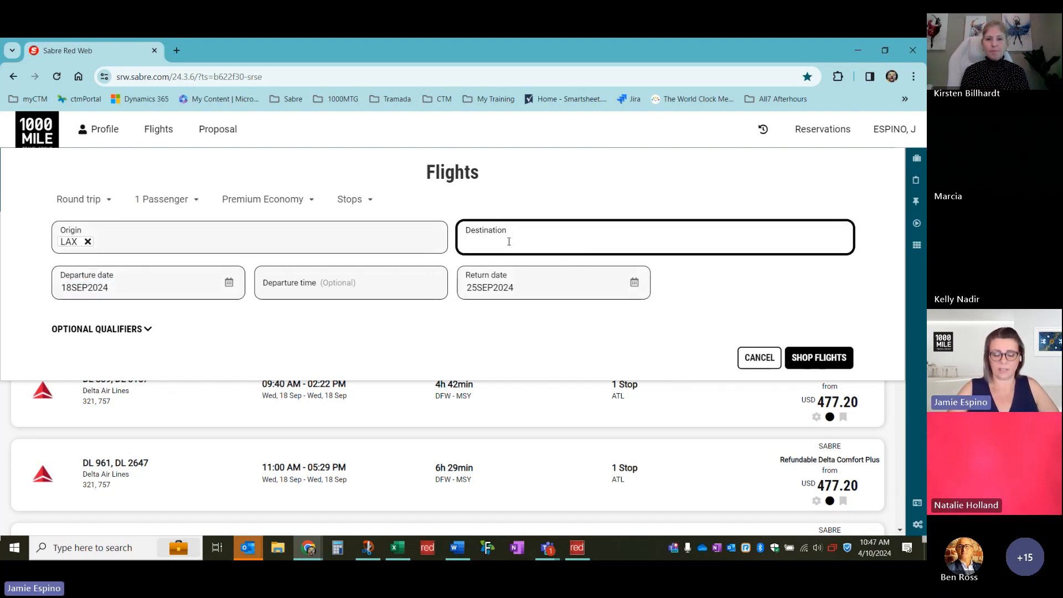
pyautogui.write('NEW YO')
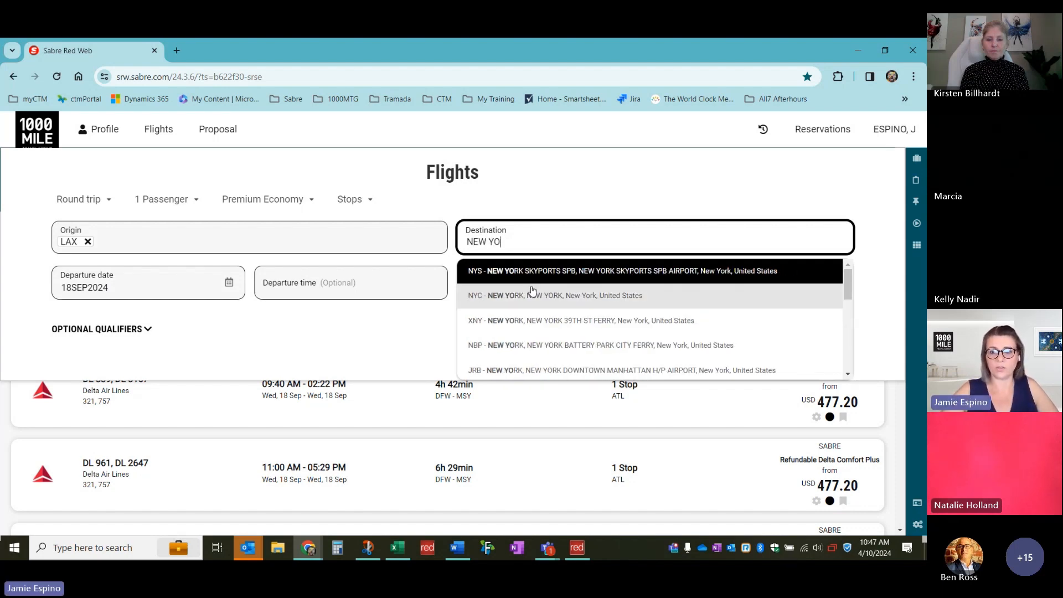
pyautogui.click(623, 293)
pyautogui.press('Return')
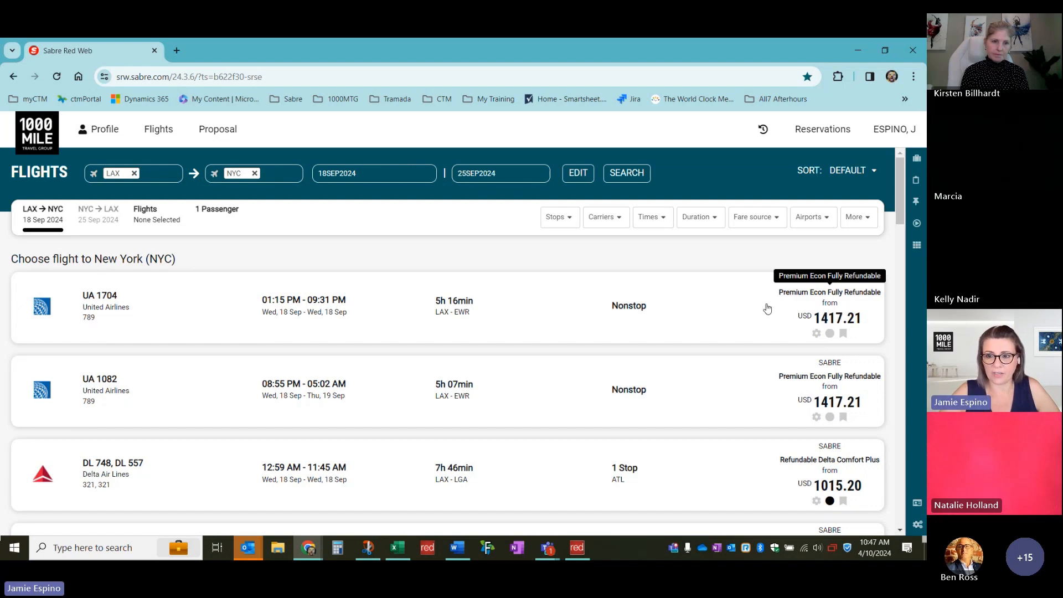
pyautogui.click(727, 315)
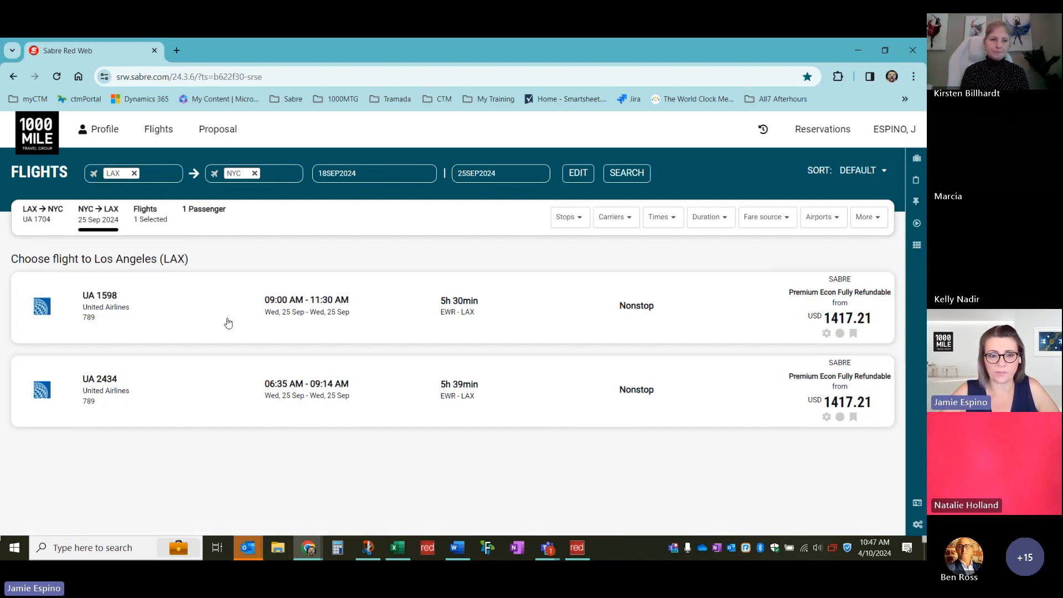
pyautogui.click(789, 317)
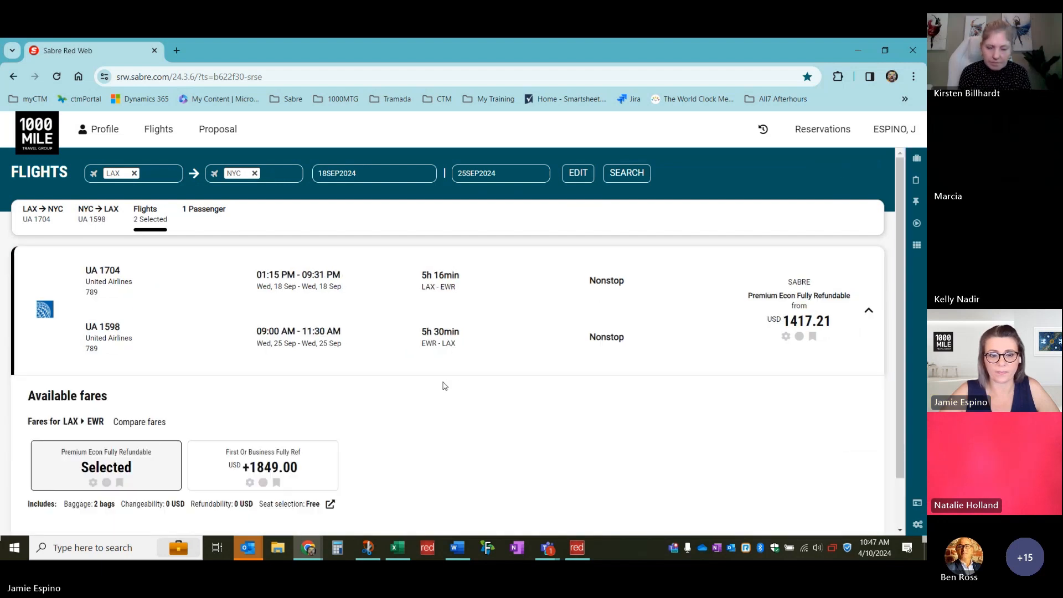
pyautogui.scroll(-1, 442, 385)
pyautogui.scroll(1, 388, 343)
pyautogui.scroll(-1, 400, 402)
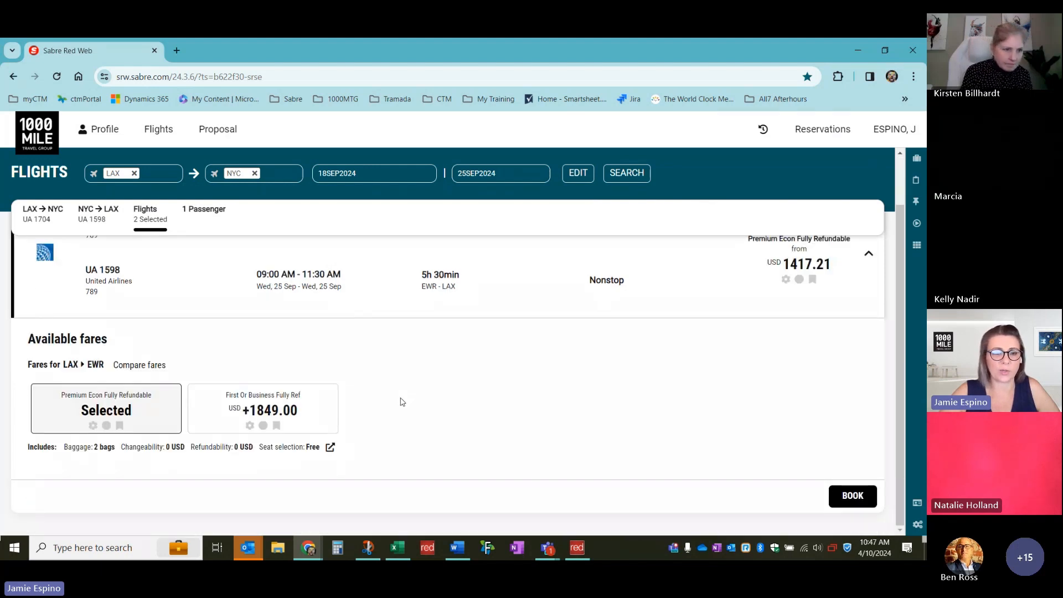
pyautogui.scroll(1, 400, 402)
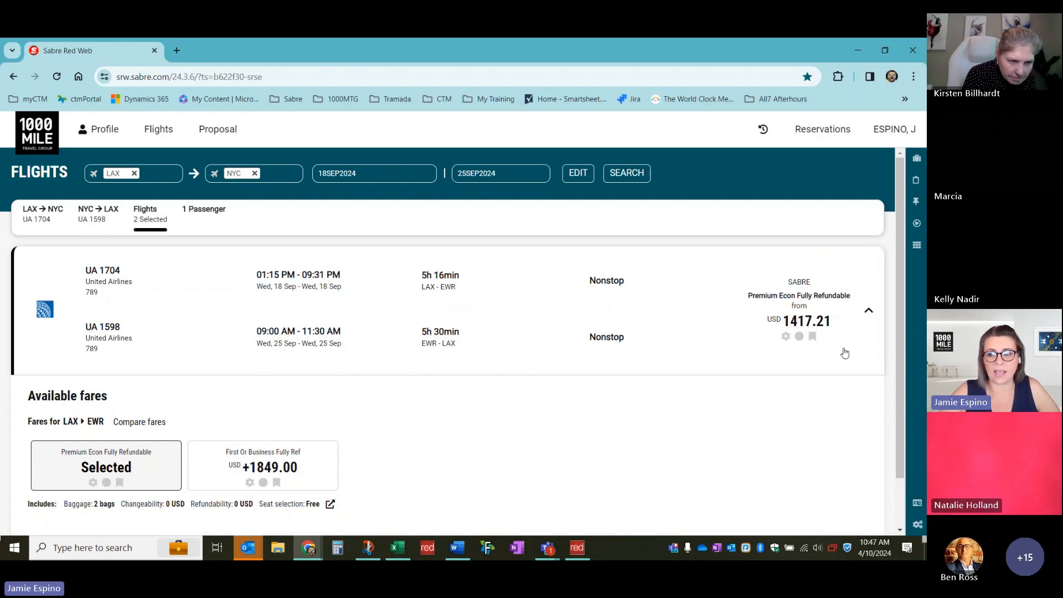
pyautogui.click(868, 311)
pyautogui.click(878, 312)
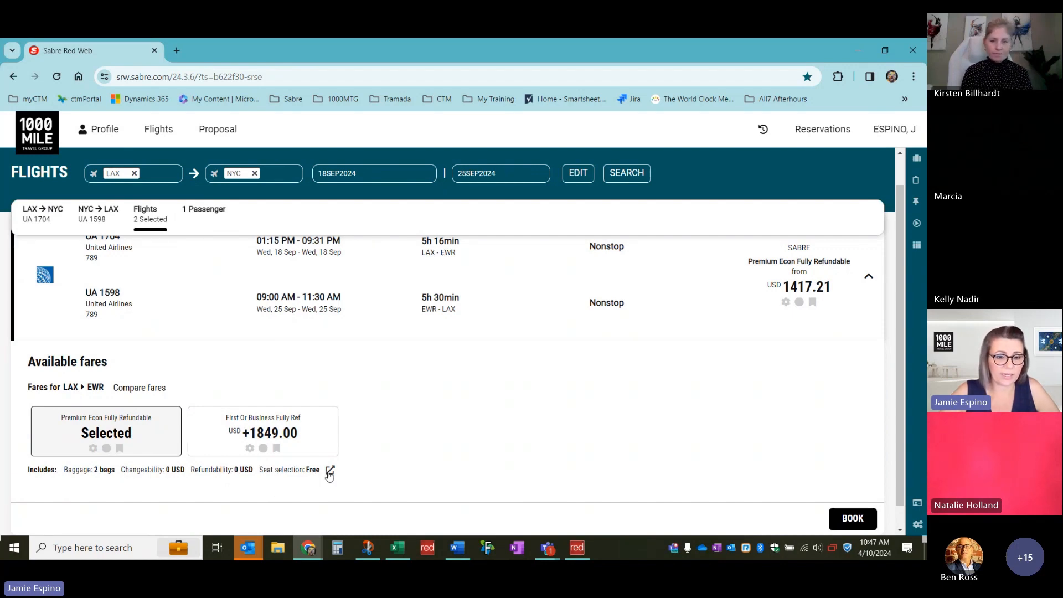
pyautogui.scroll(-1, 327, 473)
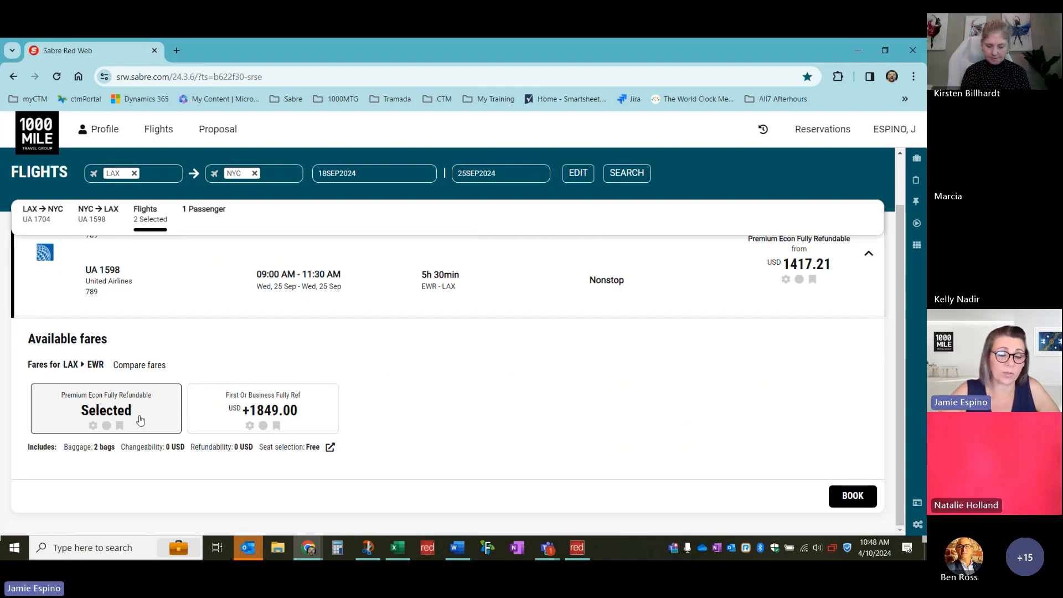
# Try First Or Business, revert to Premium Econ Fully Refundable at USD 1417.21, and start booking
pyautogui.click(299, 423)
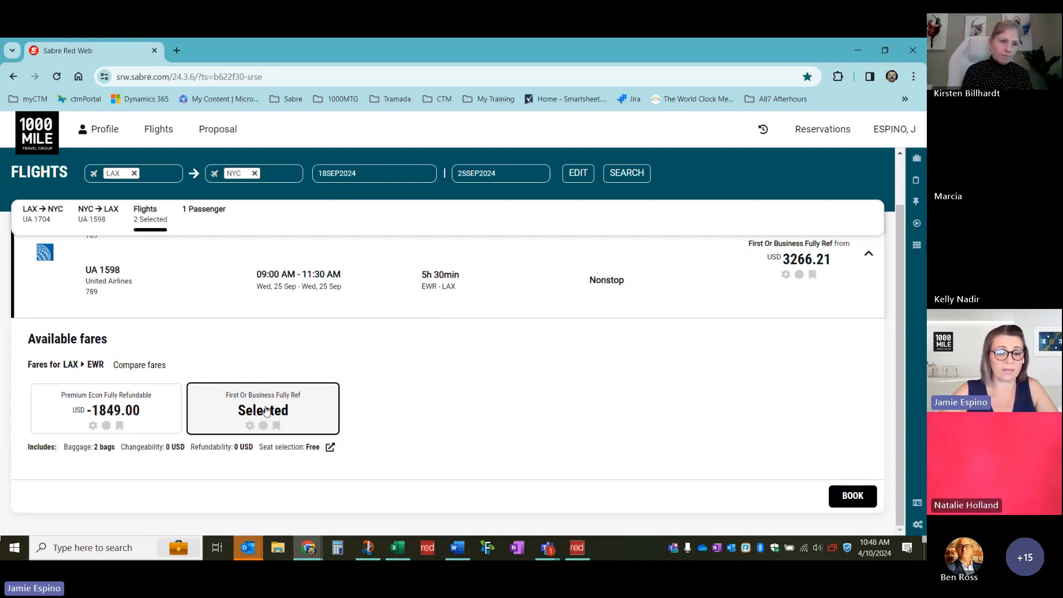
pyautogui.click(118, 412)
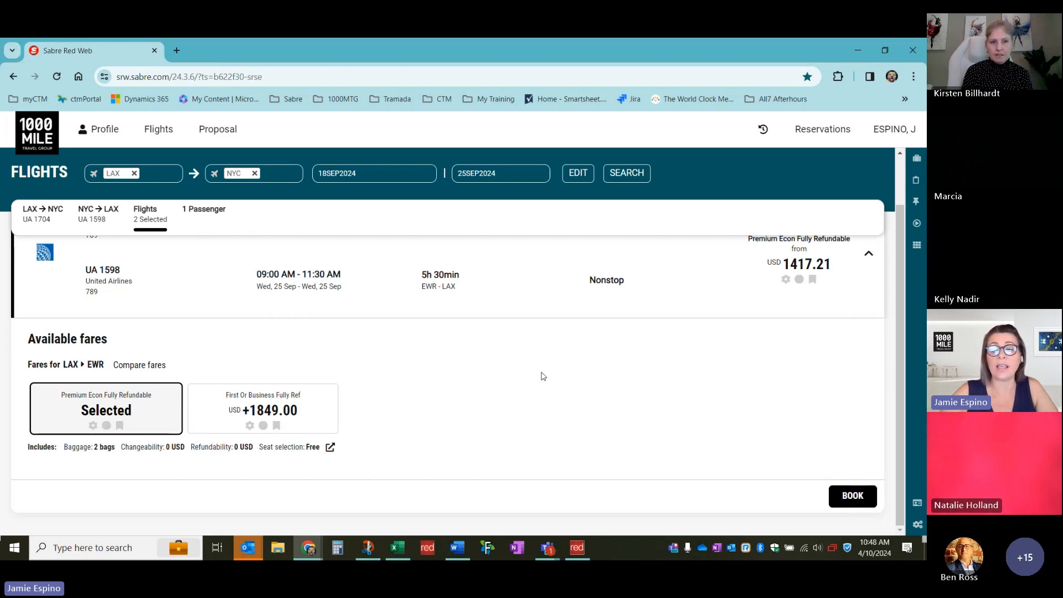
pyautogui.scroll(2, 541, 374)
pyautogui.scroll(-2, 314, 319)
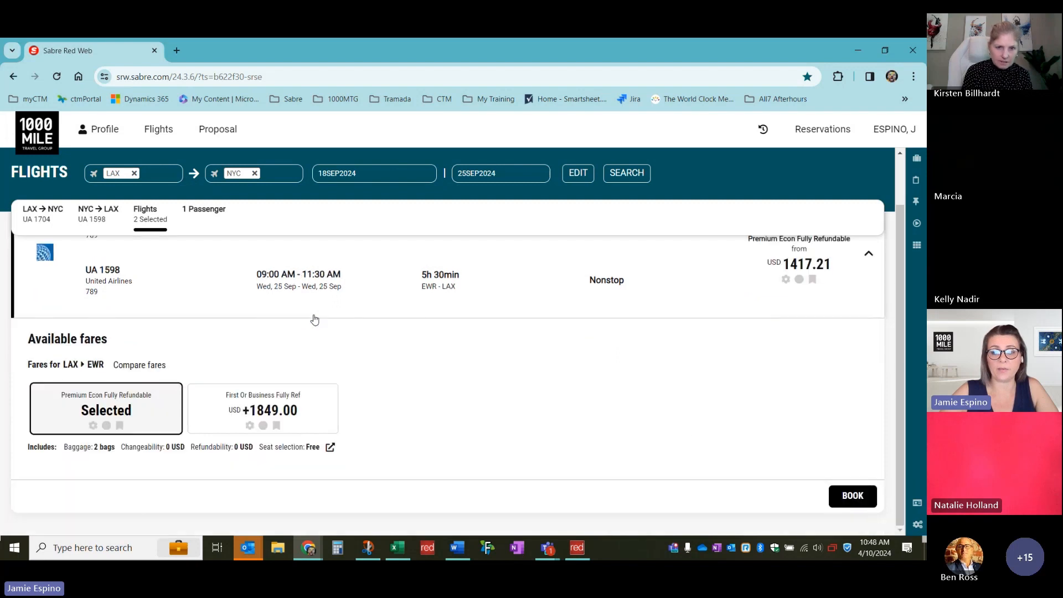
pyautogui.click(851, 497)
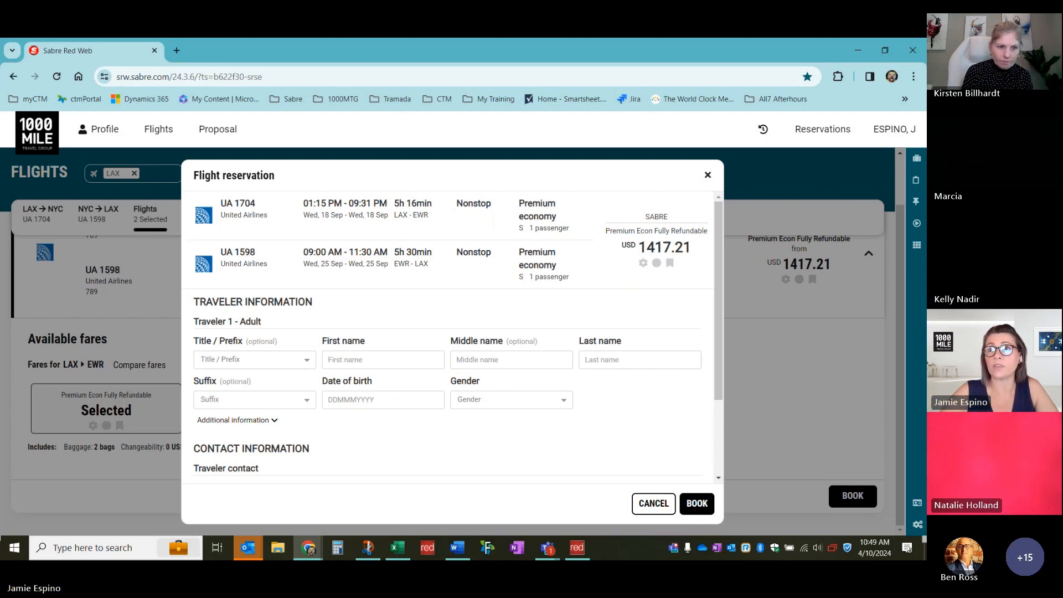
# Enter the traveler's first and last name, date of birth 11MAY and gender Female
pyautogui.scroll(-1, 700, 324)
pyautogui.scroll(1, 700, 324)
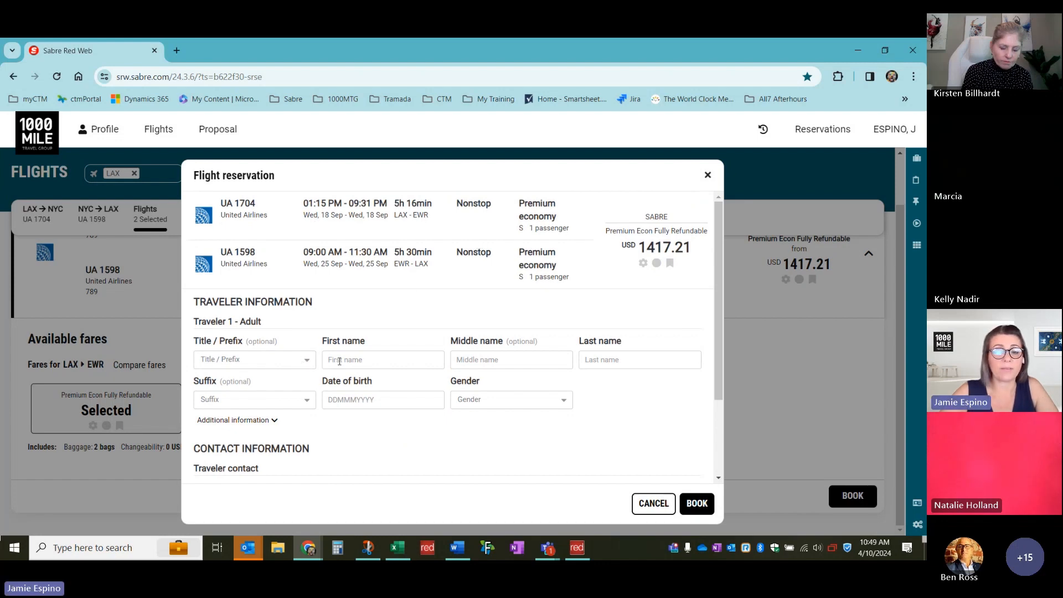
pyautogui.click(357, 360)
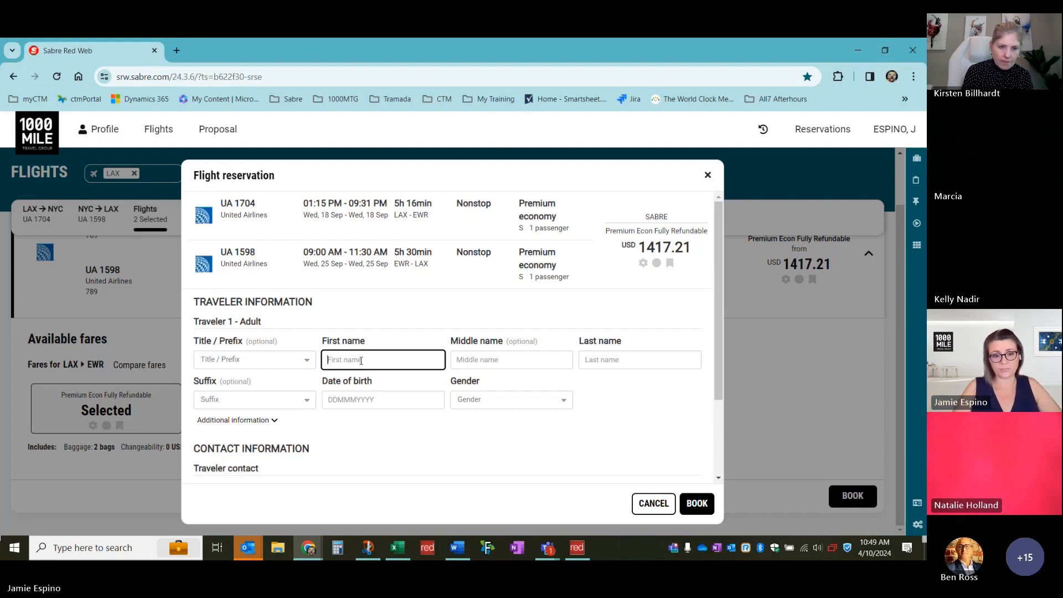
pyautogui.write('Jess')
pyautogui.press('Tab')
pyautogui.press('Tab')
pyautogui.write('J')
pyautogui.press('Tab')
pyautogui.press('Tab')
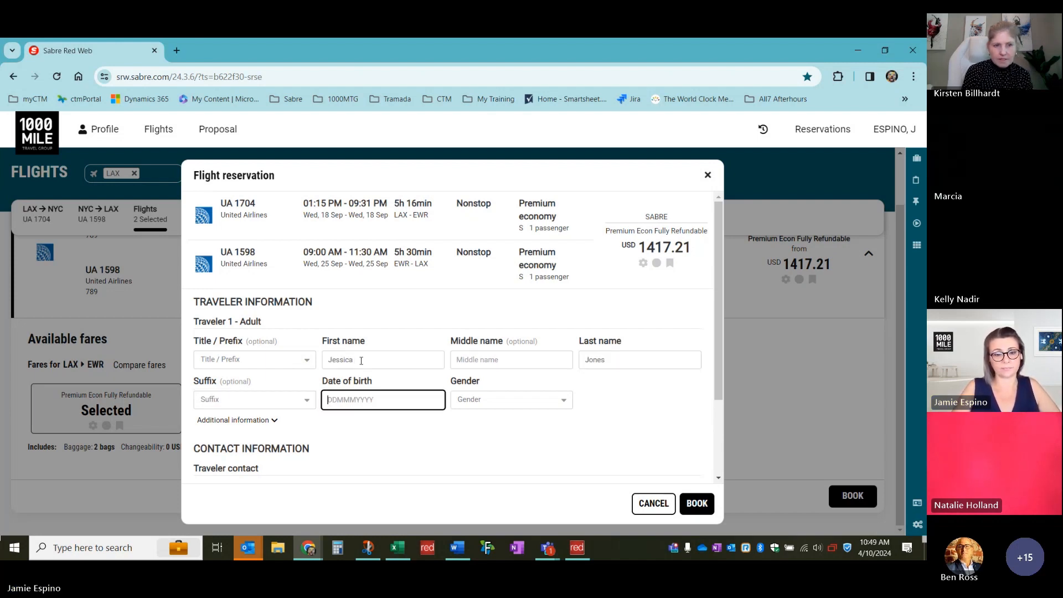
pyautogui.write('11MAY')
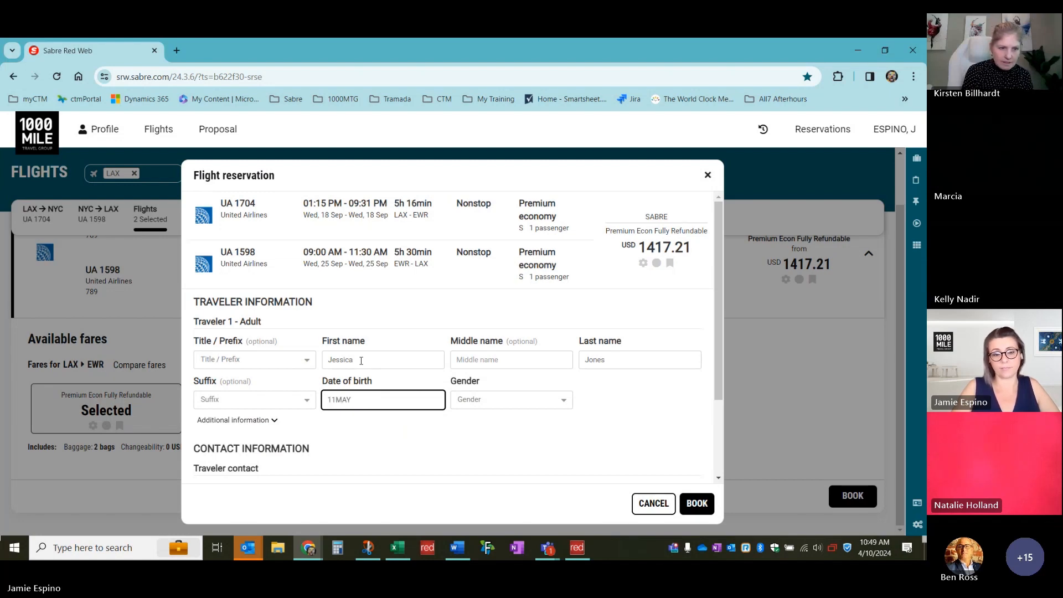
pyautogui.press('Tab')
pyautogui.press('f')
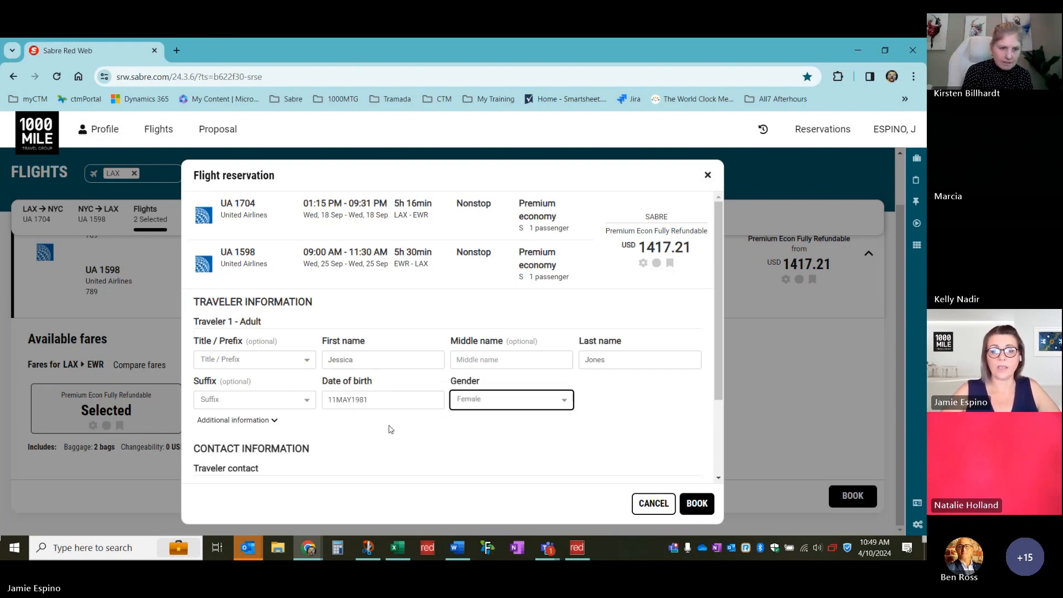
# Fill in the contact phone number and e-mail address
pyautogui.scroll(-3, 391, 428)
pyautogui.click(367, 405)
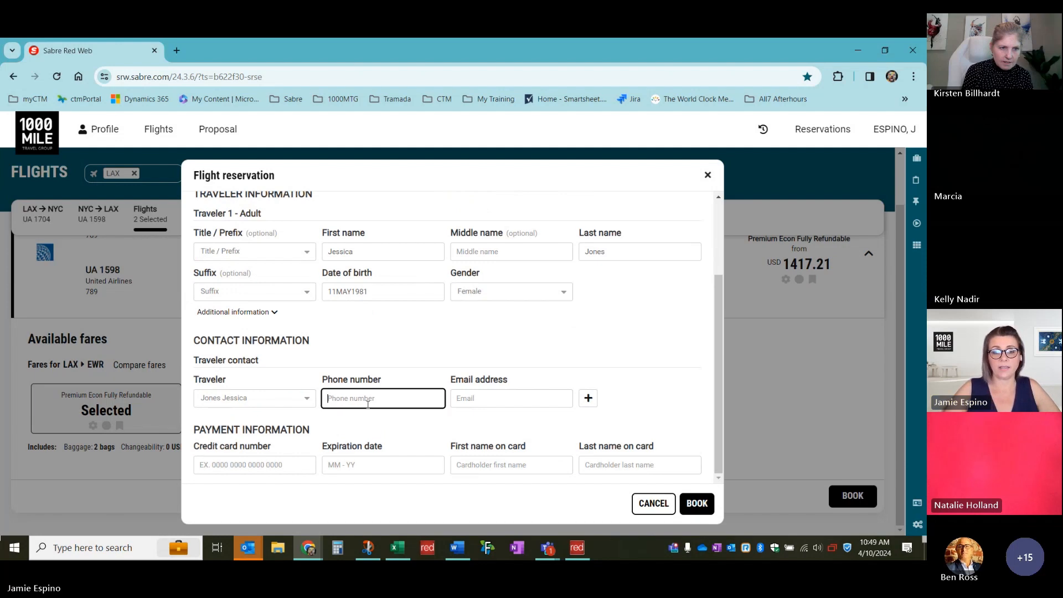
pyautogui.write('214-555-5555')
pyautogui.press('Tab')
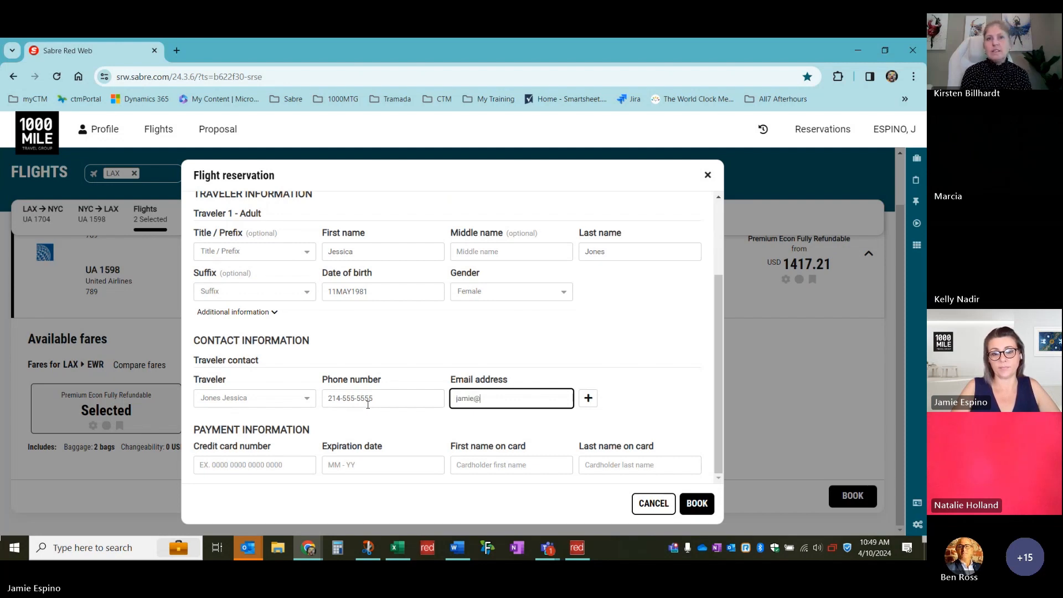
# Enter the credit card number, expiry date and the cardholder's first and last name
pyautogui.press('Tab')
pyautogui.press('Tab')
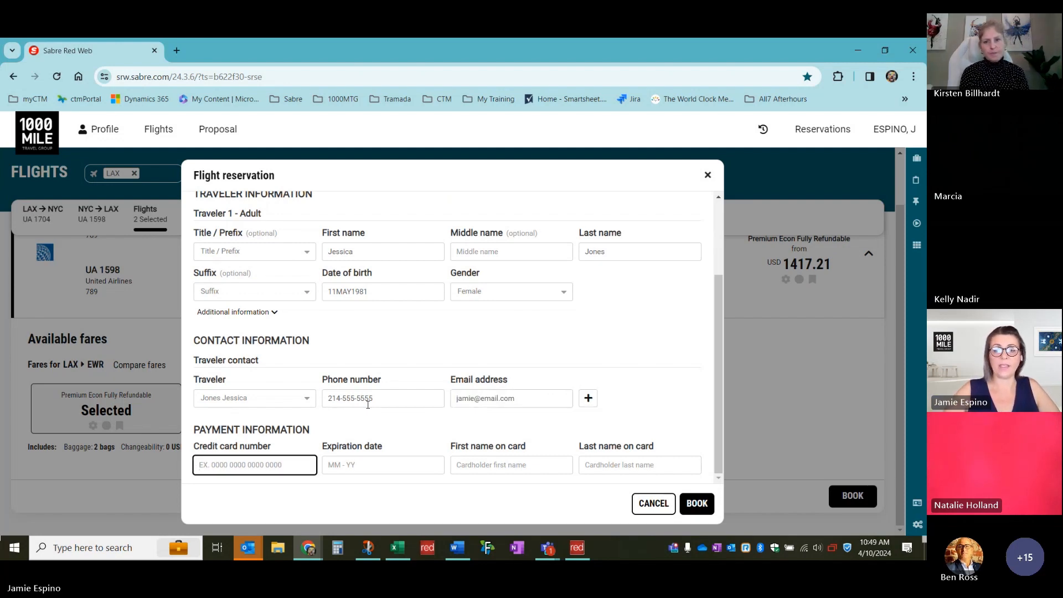
pyautogui.write('37')
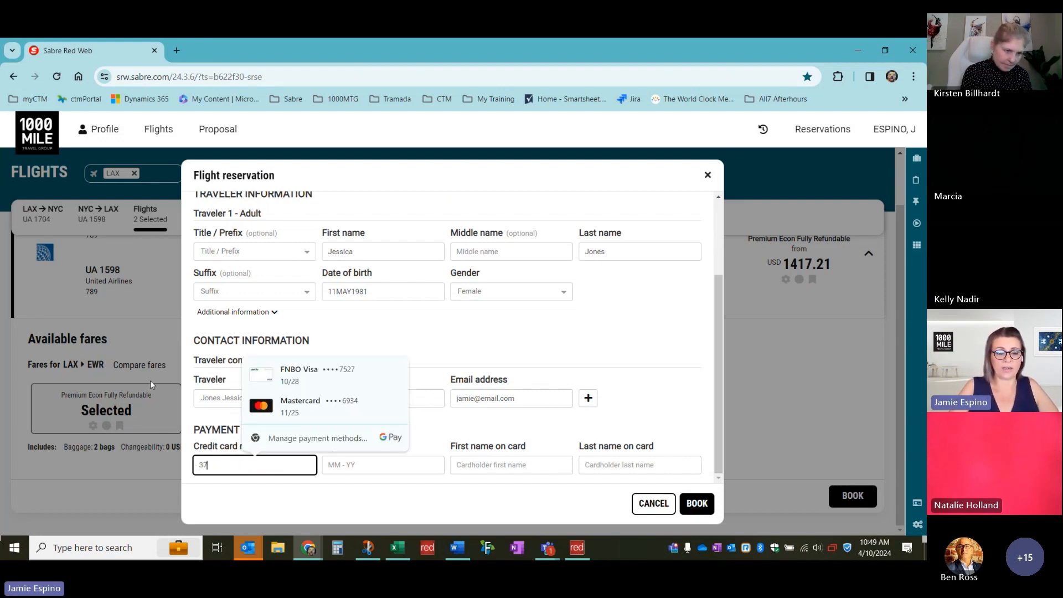
pyautogui.write('3344')
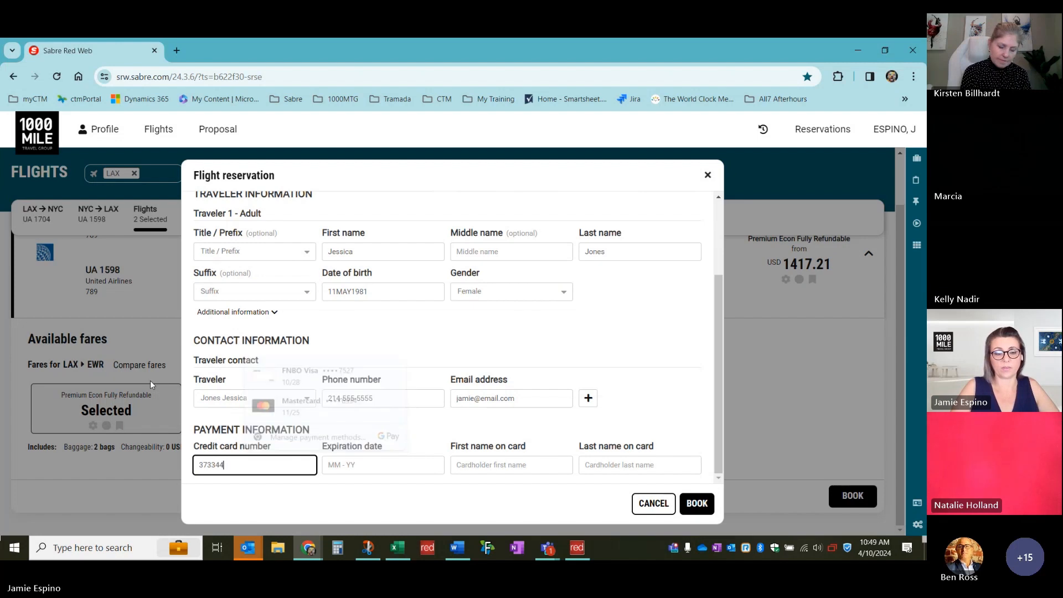
pyautogui.write('556677')
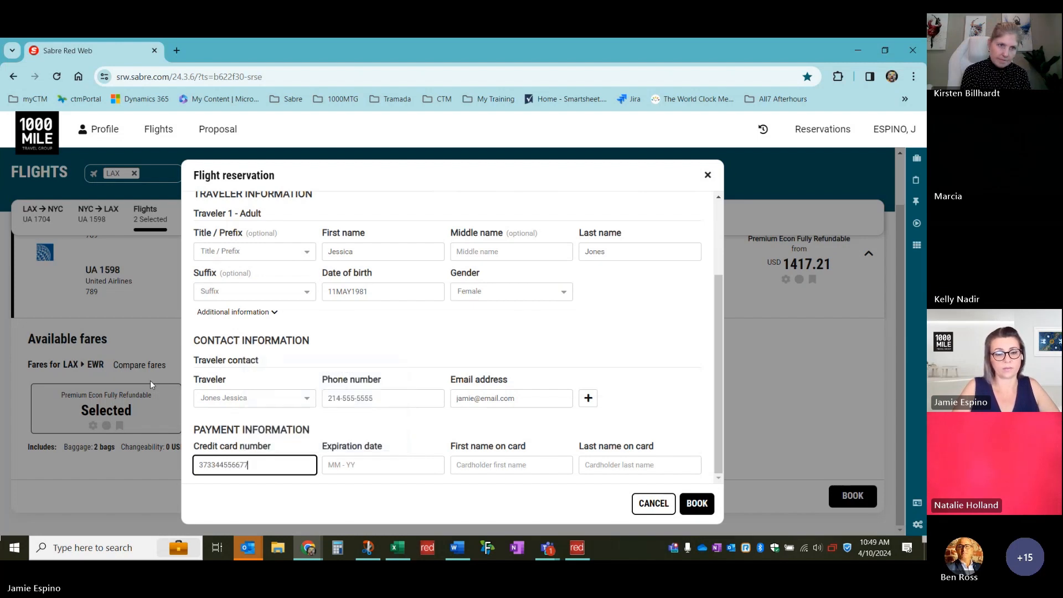
pyautogui.write('889')
pyautogui.press('Tab')
pyautogui.write('1229')
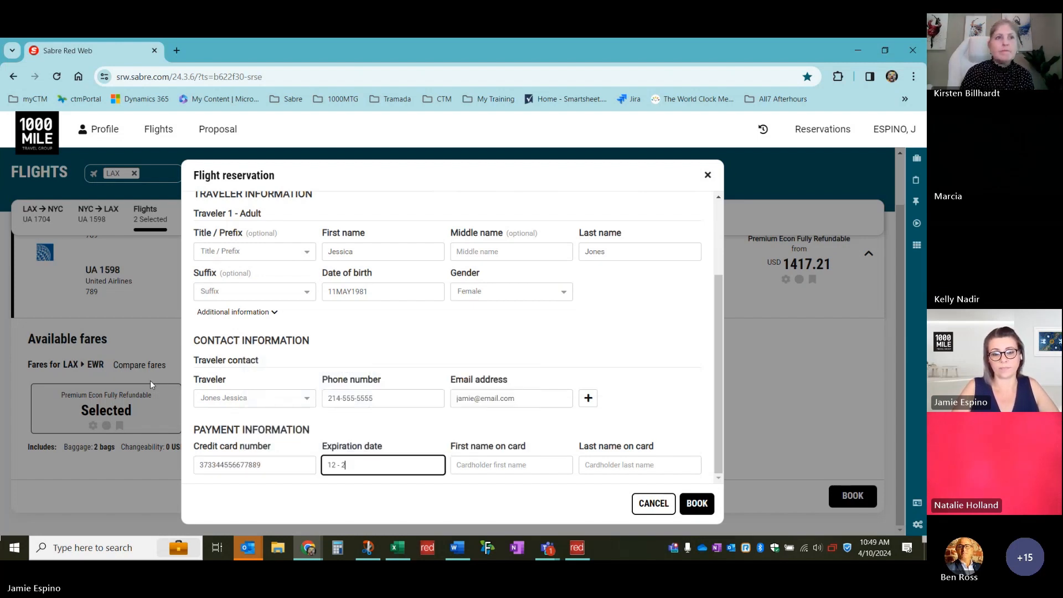
pyautogui.press('BackSpace')
pyautogui.write('7')
pyautogui.press('Tab')
pyautogui.write('Jes')
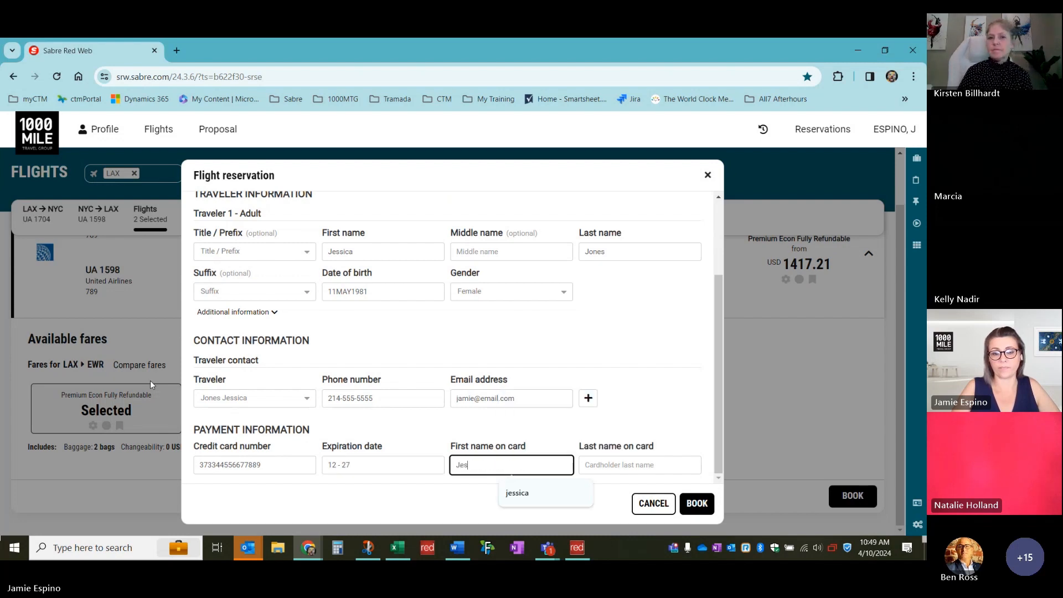
pyautogui.write('sica')
pyautogui.press('Tab')
pyautogui.write('Jones')
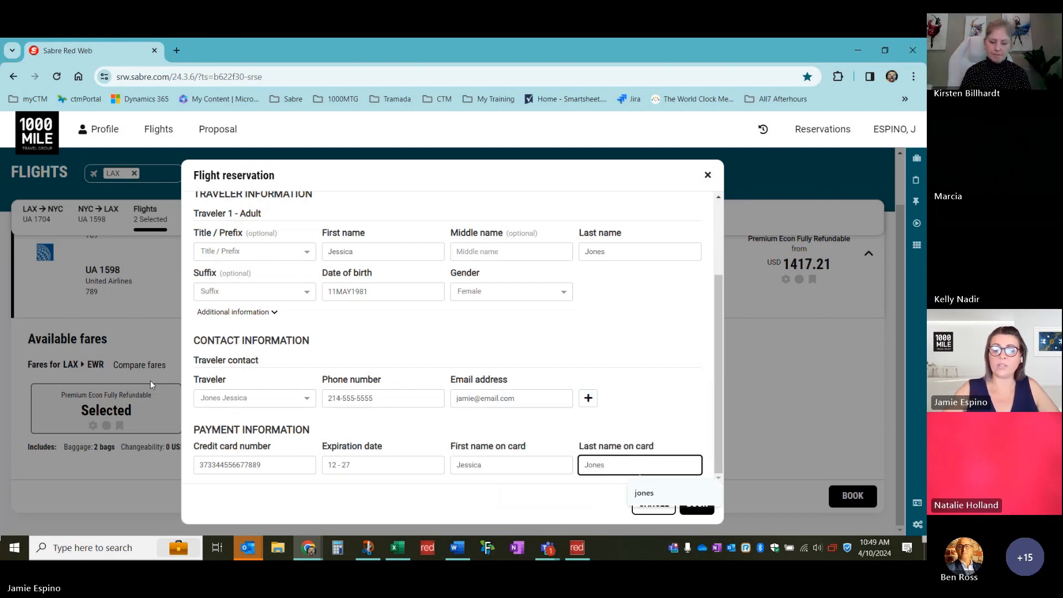
pyautogui.press('Tab')
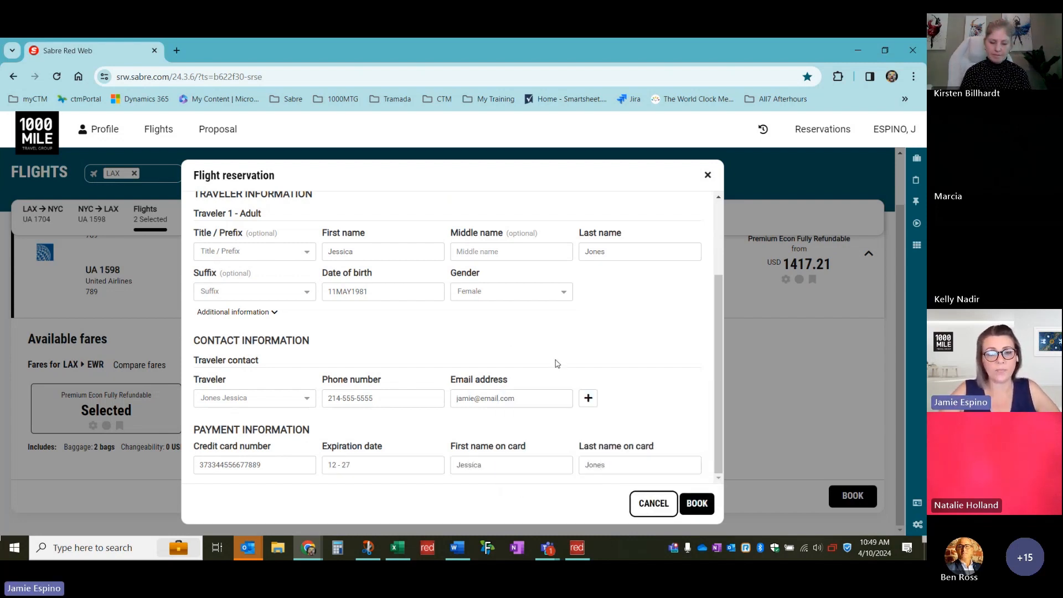
# Review the completed form and submit the UA 1704/UA 1598 reservation
pyautogui.scroll(2, 557, 363)
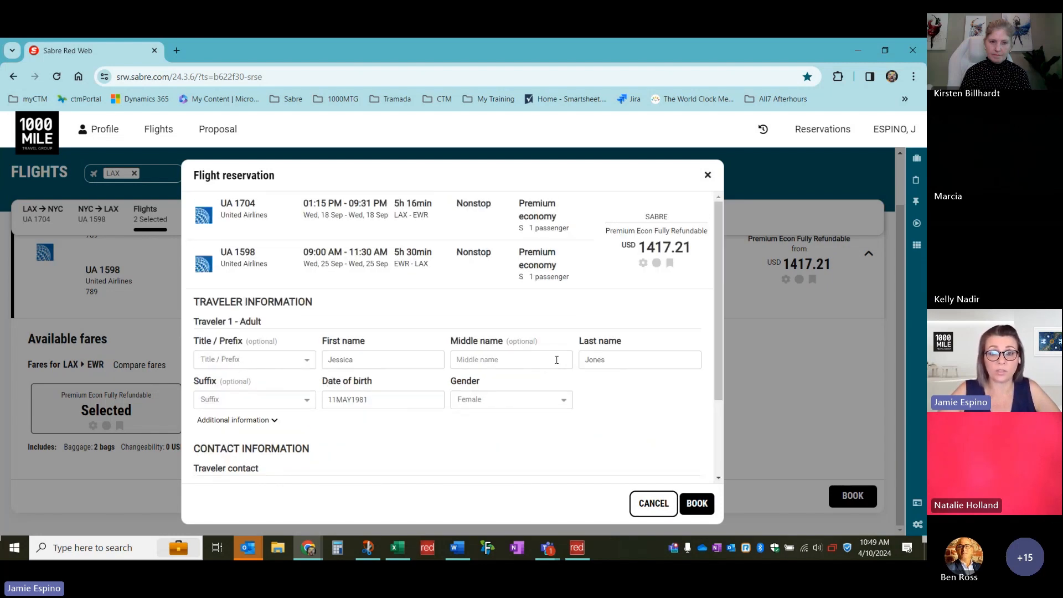
pyautogui.scroll(-2, 557, 360)
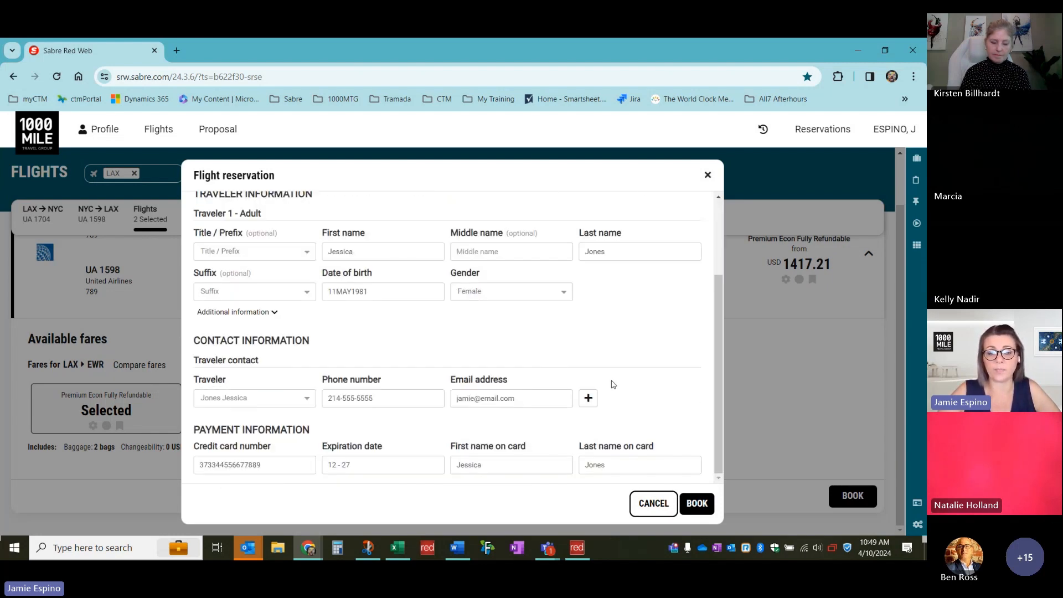
pyautogui.scroll(2, 578, 390)
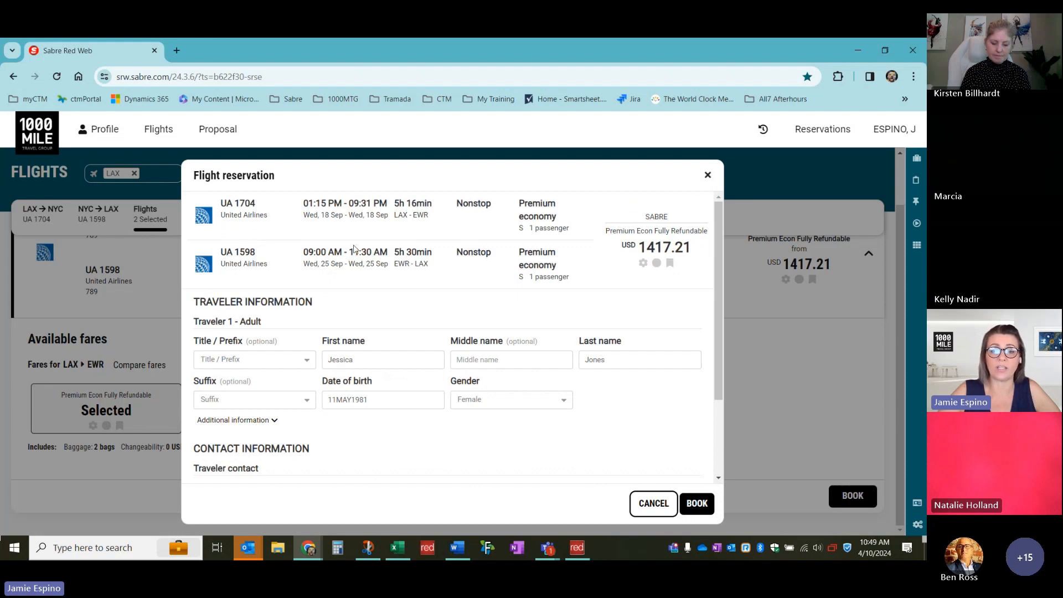
pyautogui.scroll(-2, 451, 350)
pyautogui.scroll(1, 431, 343)
pyautogui.scroll(-1, 415, 343)
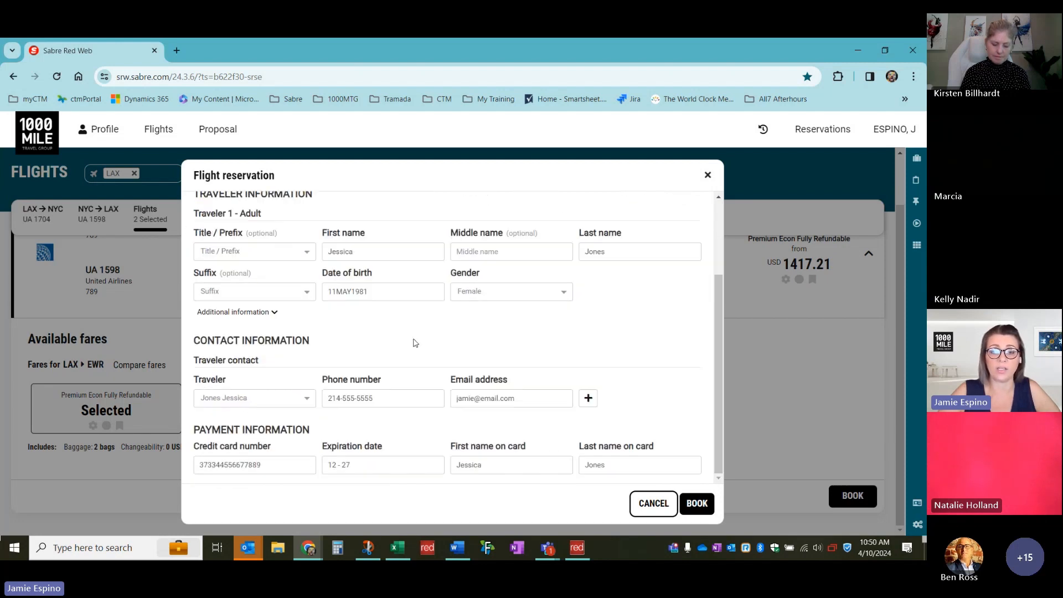
pyautogui.scroll(1, 415, 343)
pyautogui.scroll(-1, 415, 343)
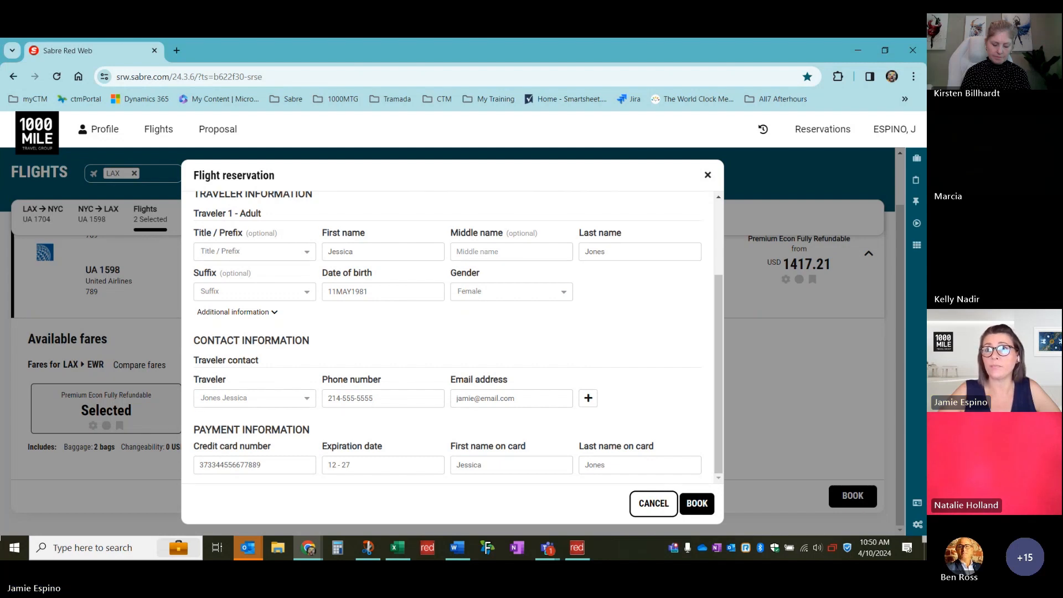
pyautogui.click(696, 504)
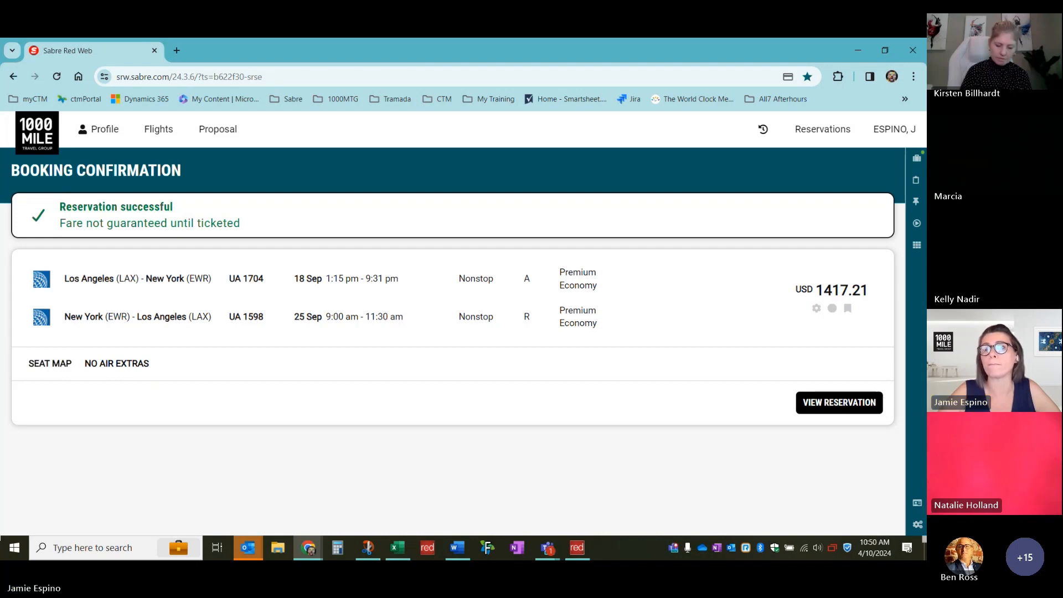
# Open the booking's seat map and assign seat 21J on outbound UA 1704
pyautogui.click(48, 364)
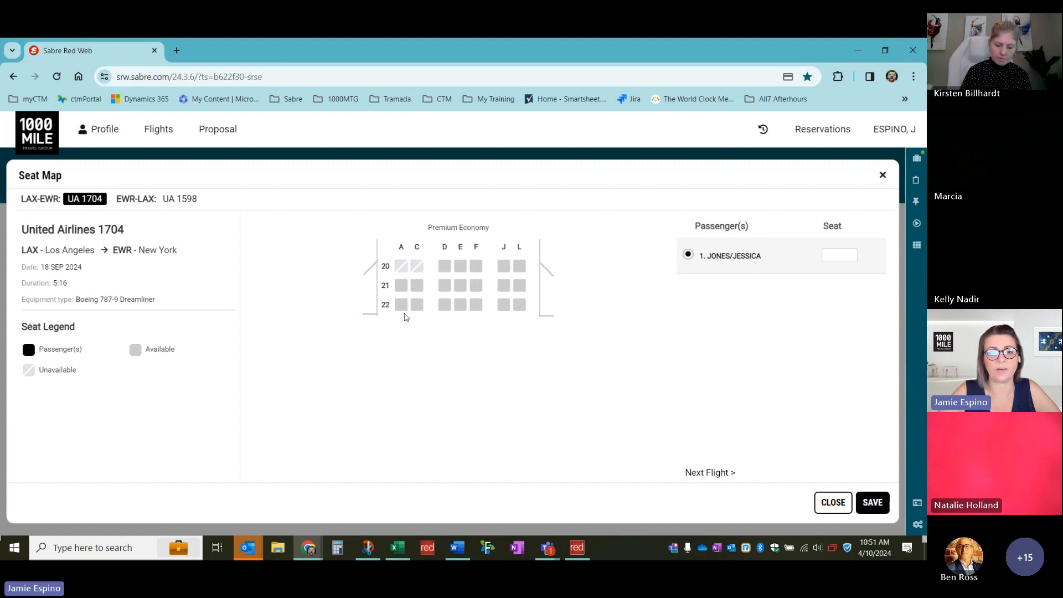
pyautogui.click(505, 289)
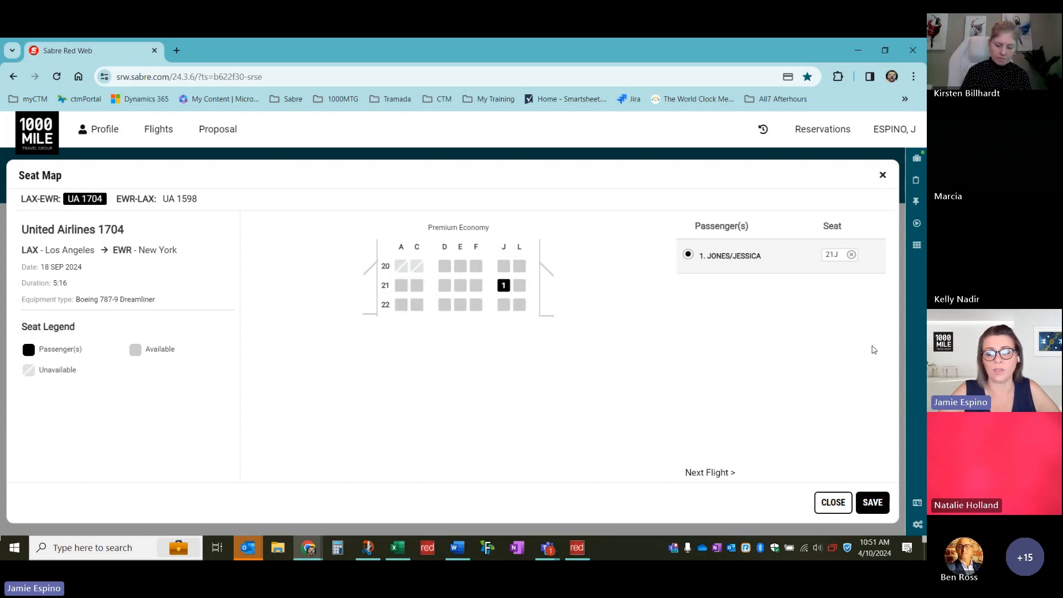
pyautogui.click(714, 473)
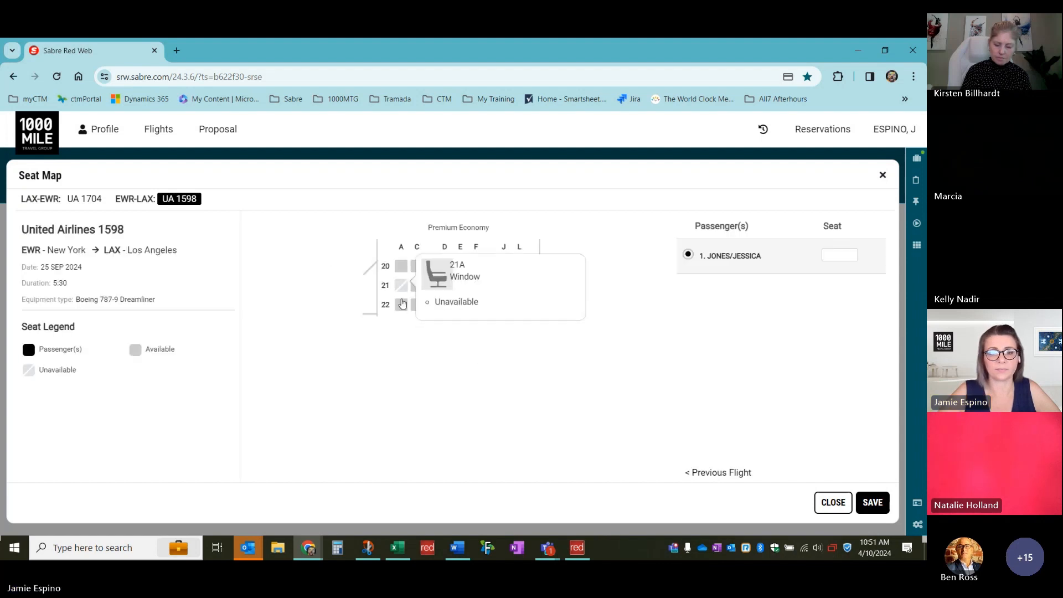
# Assign seat 22C on return UA 1598, save it, and close the seat map
pyautogui.click(416, 306)
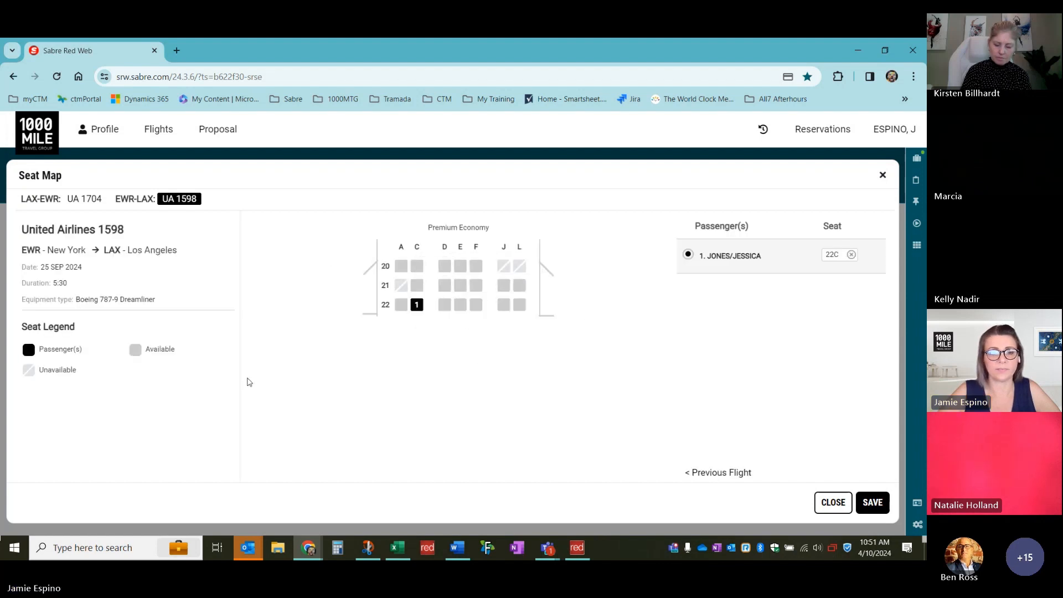
pyautogui.click(872, 502)
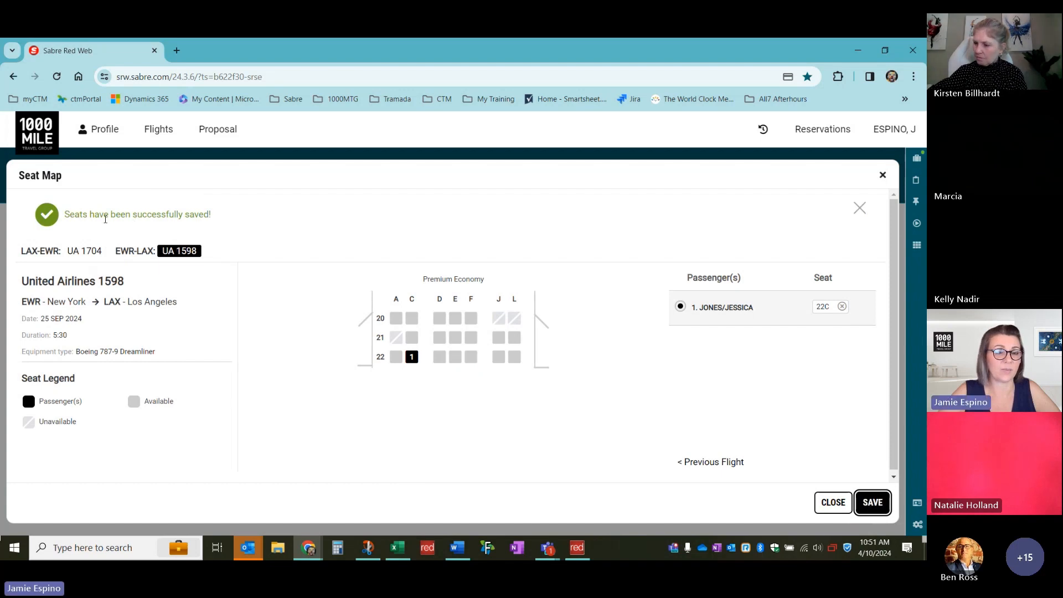
pyautogui.click(831, 503)
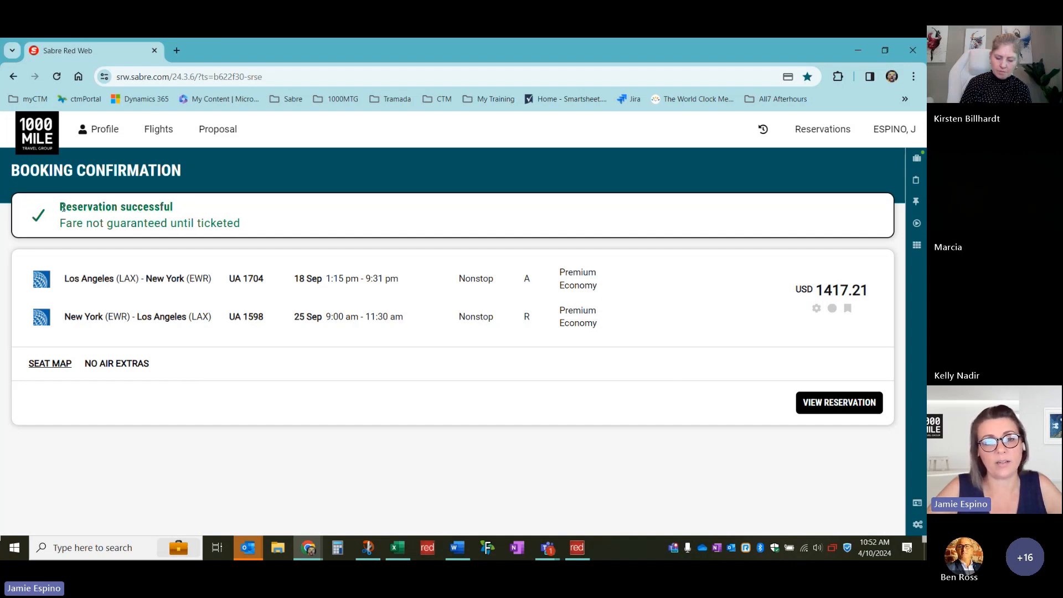
# Check the fare-not-guaranteed warning on the booking confirmation, then view the reservation details
pyautogui.moveTo(243, 226); pyautogui.dragTo(61, 226)
pyautogui.click(374, 427)
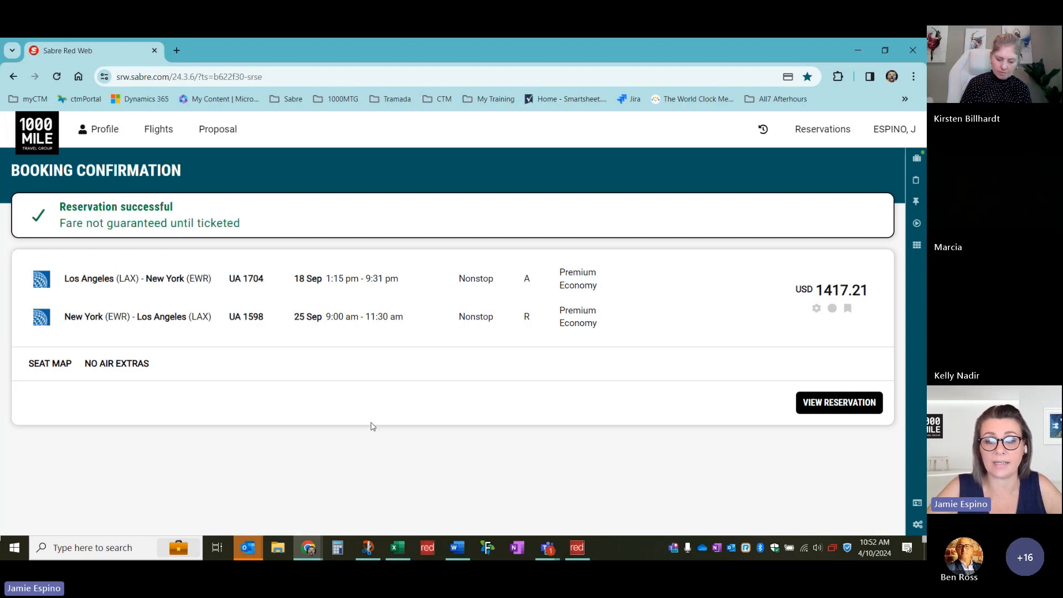
pyautogui.click(846, 409)
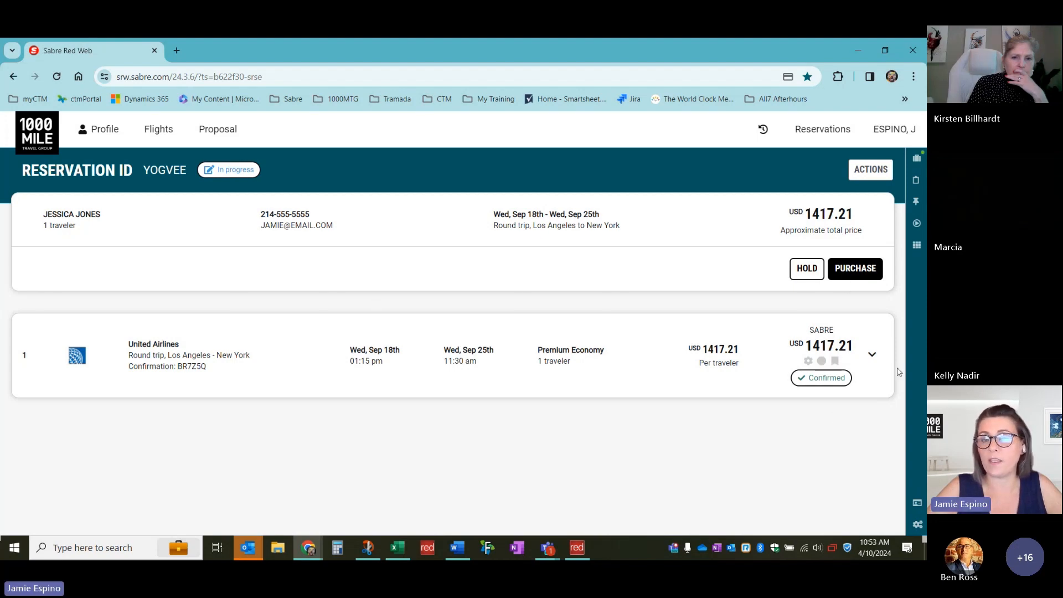
# Expand the United flight card and check the 2-piece baggage allowance each way
pyautogui.click(872, 354)
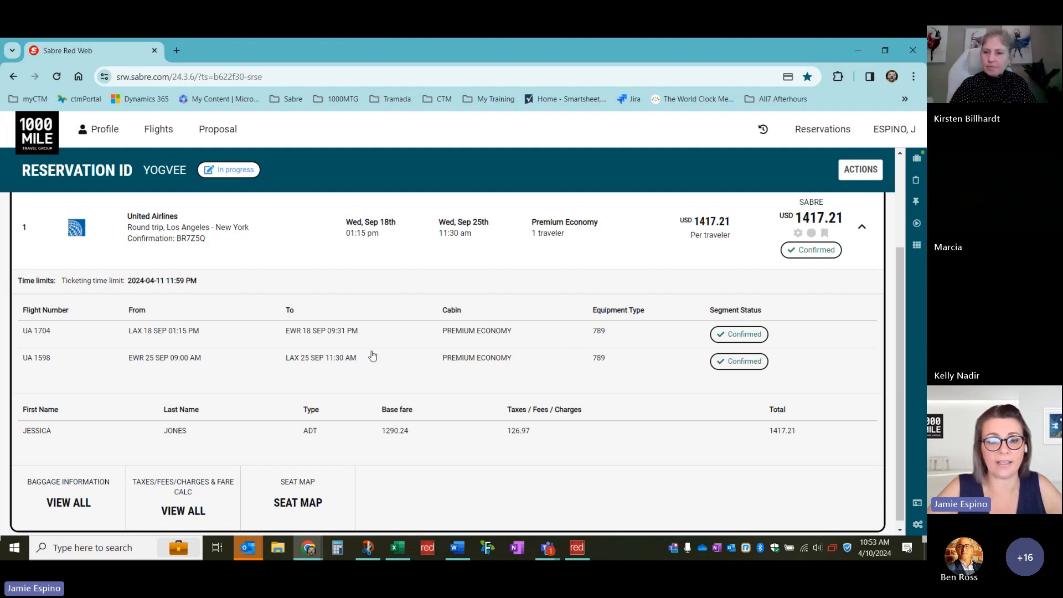
pyautogui.click(66, 498)
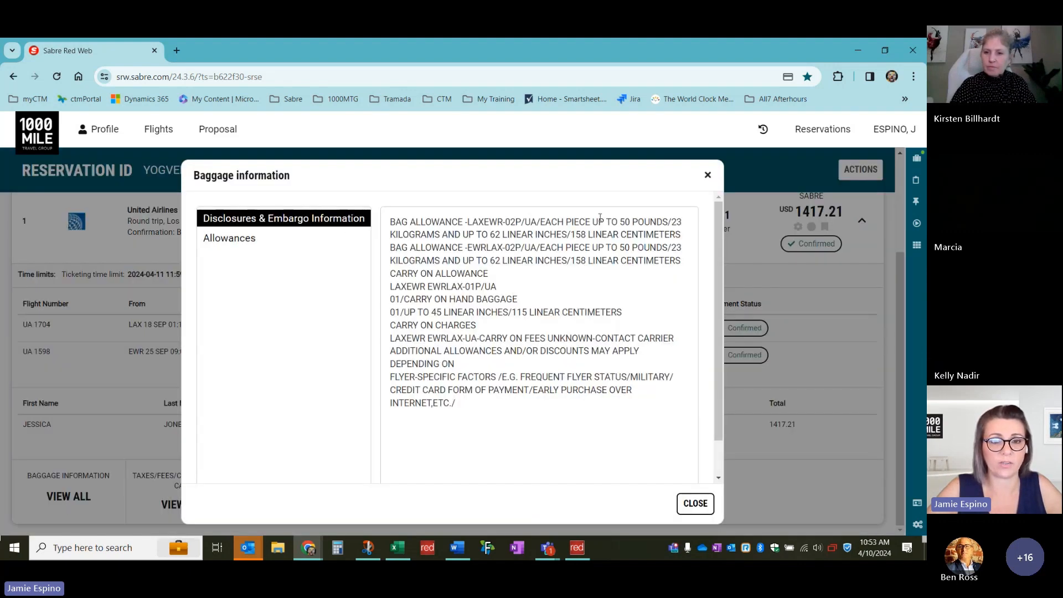
pyautogui.click(236, 241)
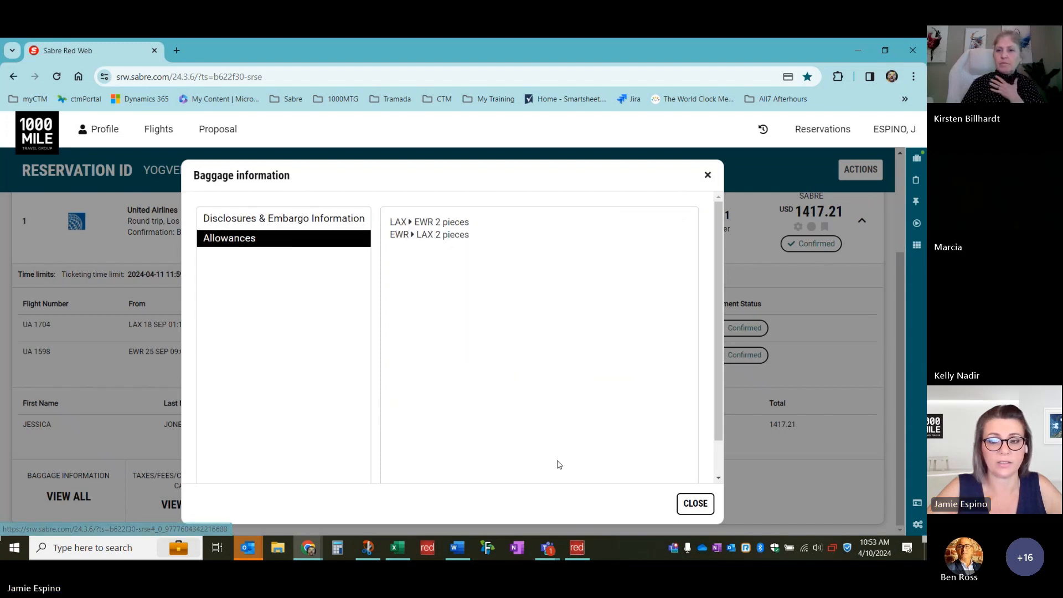
pyautogui.click(696, 504)
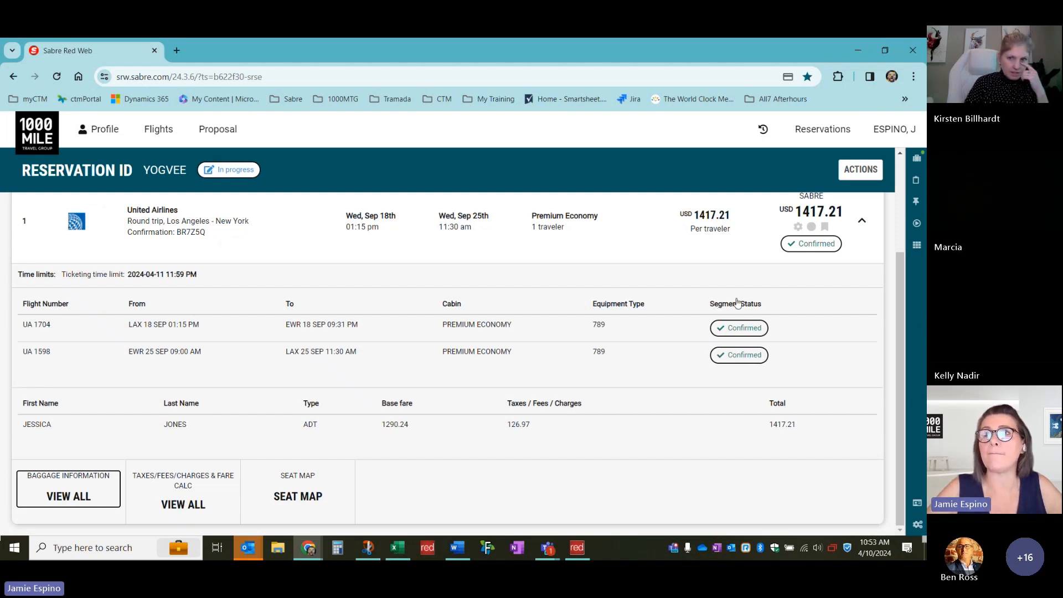
pyautogui.scroll(3, 674, 293)
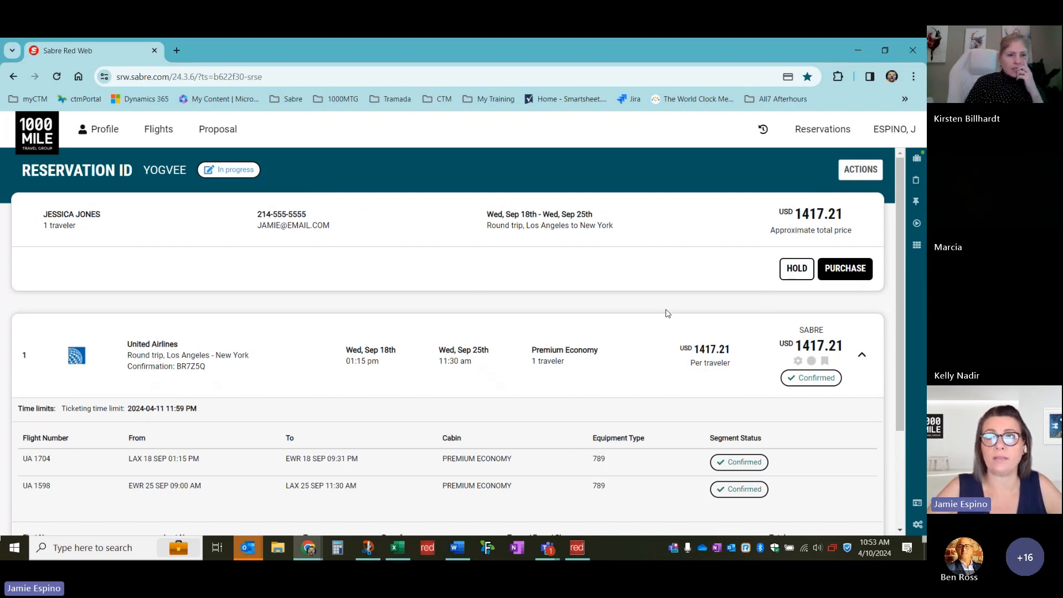
pyautogui.scroll(-1, 493, 298)
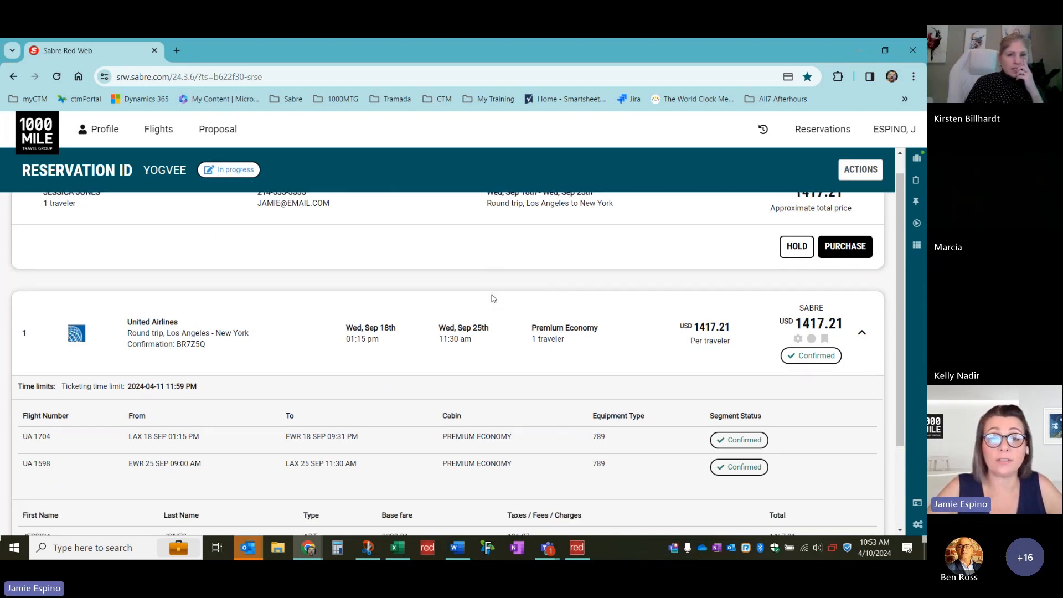
pyautogui.scroll(1, 493, 299)
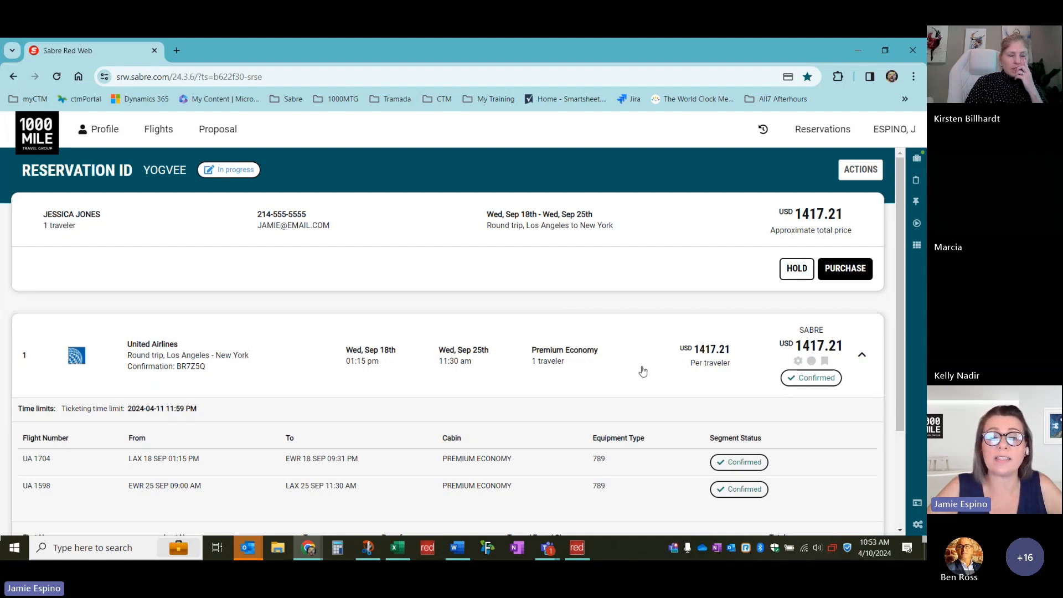
pyautogui.scroll(-1, 553, 365)
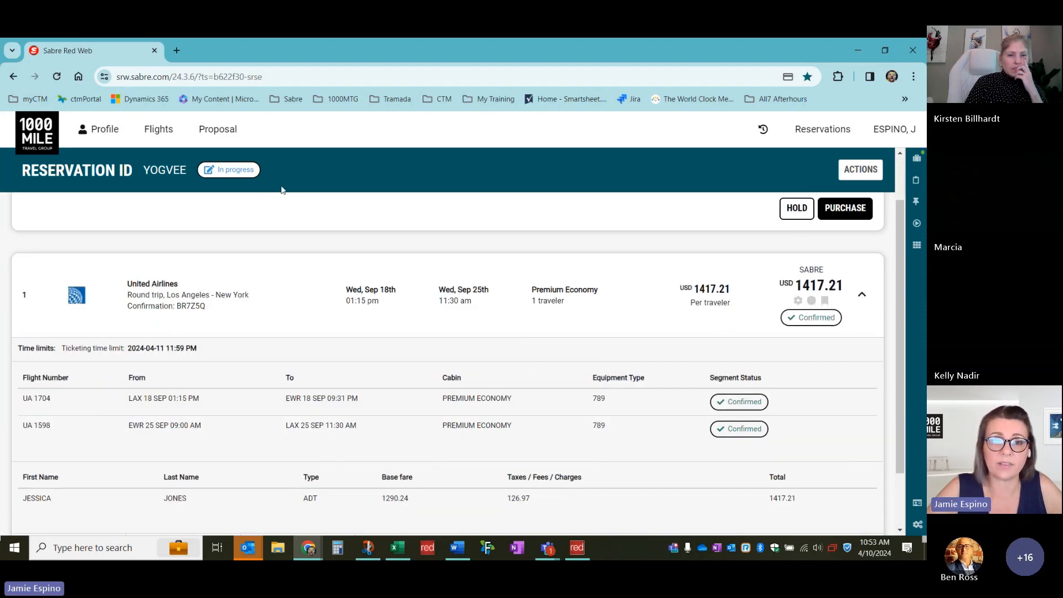
pyautogui.scroll(1, 332, 323)
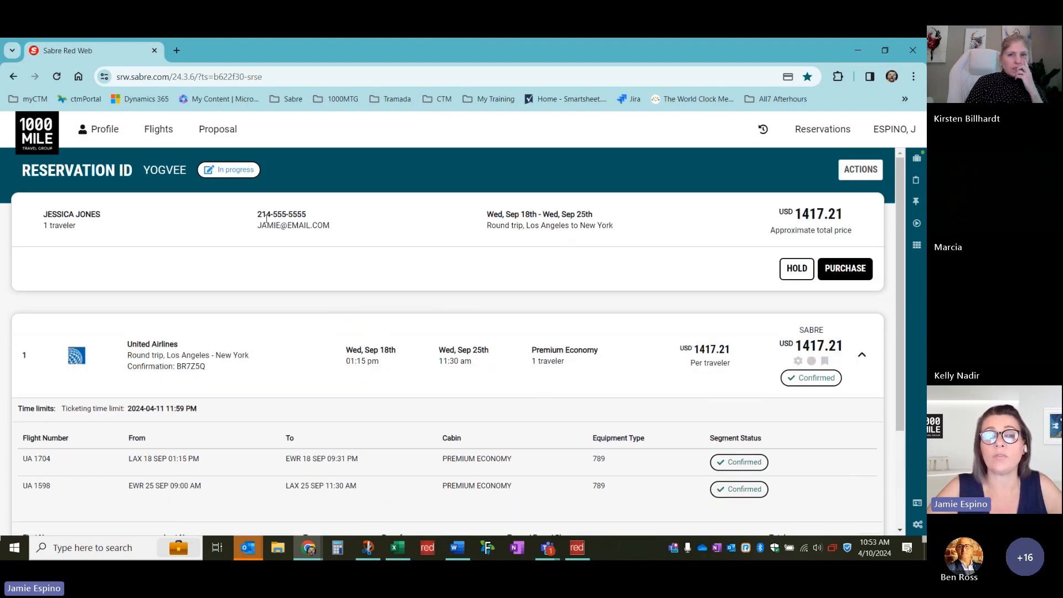
pyautogui.scroll(-1, 329, 299)
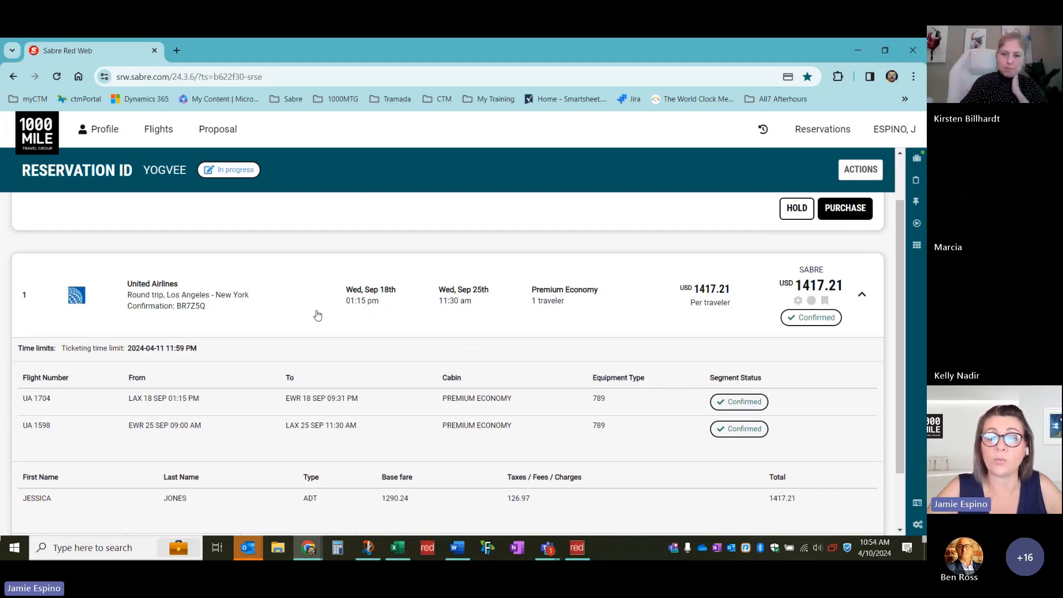
pyautogui.scroll(-1, 317, 313)
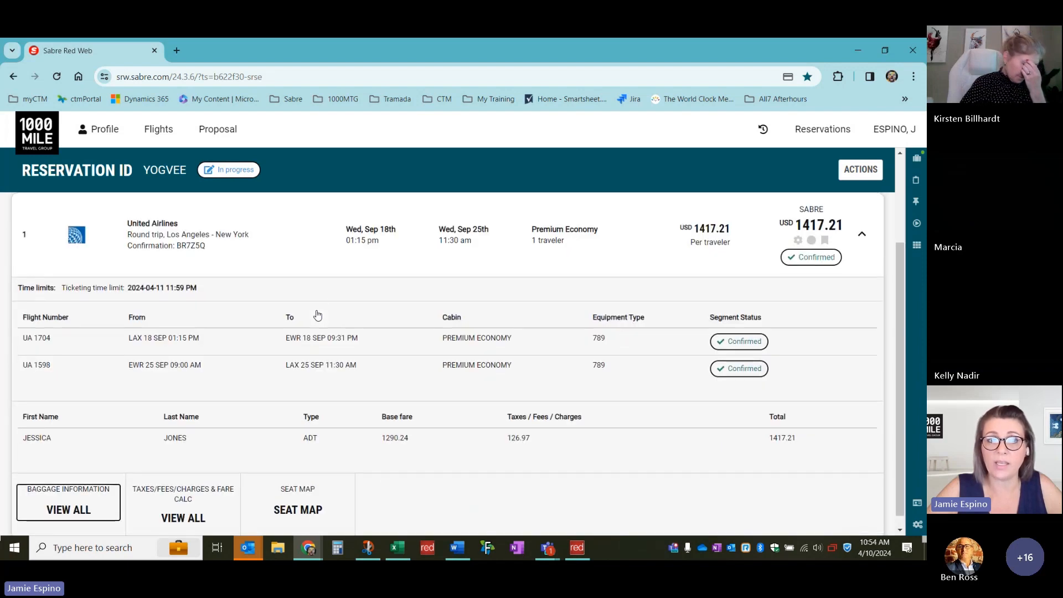
pyautogui.scroll(2, 271, 243)
pyautogui.scroll(1, 273, 255)
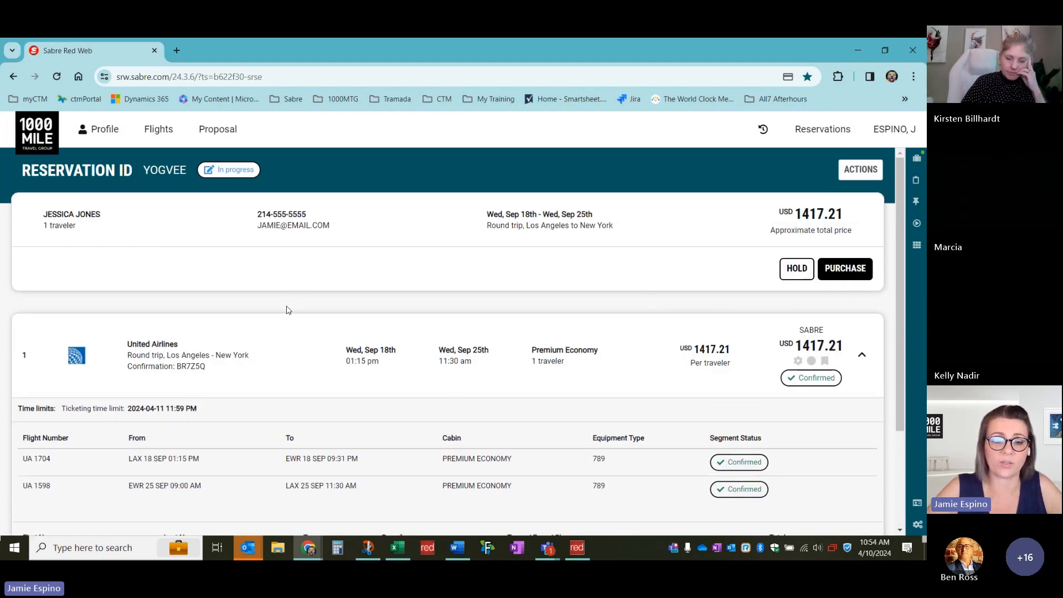
pyautogui.scroll(-1, 288, 309)
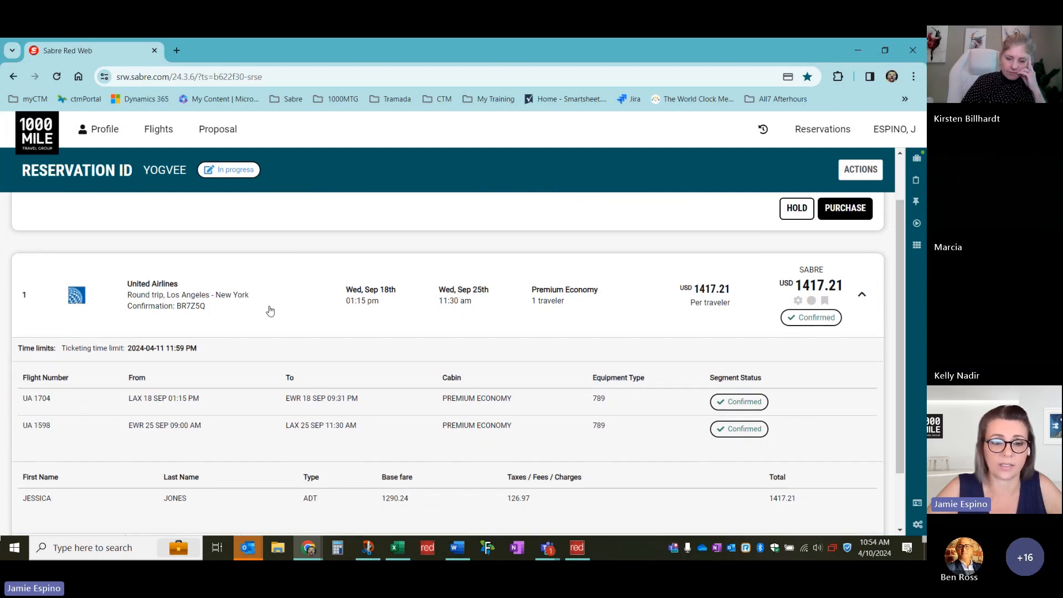
pyautogui.scroll(-1, 316, 361)
pyautogui.scroll(2, 316, 360)
pyautogui.scroll(-1, 222, 363)
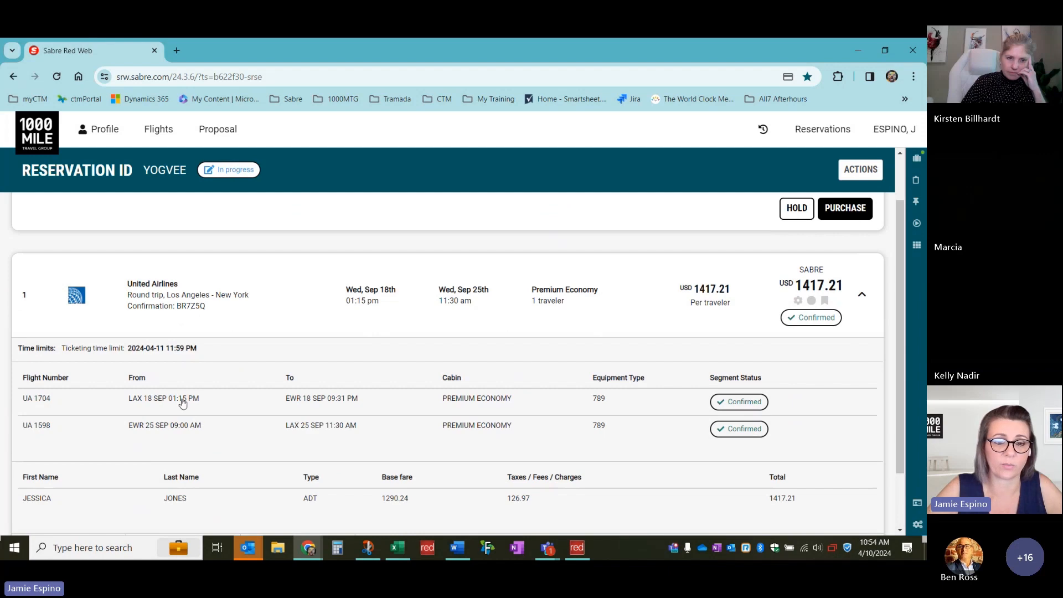
pyautogui.scroll(-1, 289, 441)
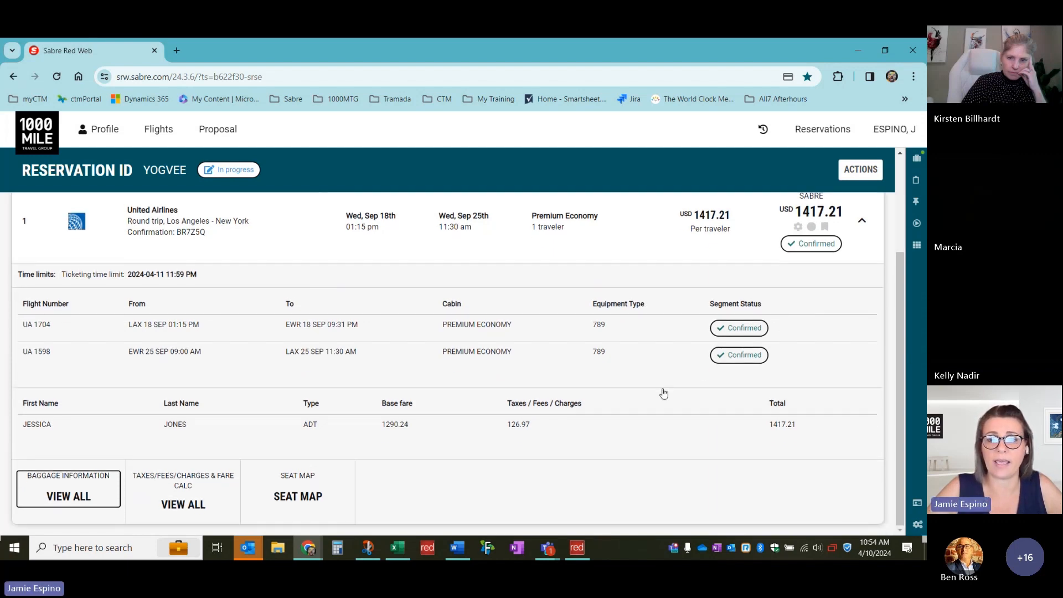
pyautogui.scroll(2, 664, 393)
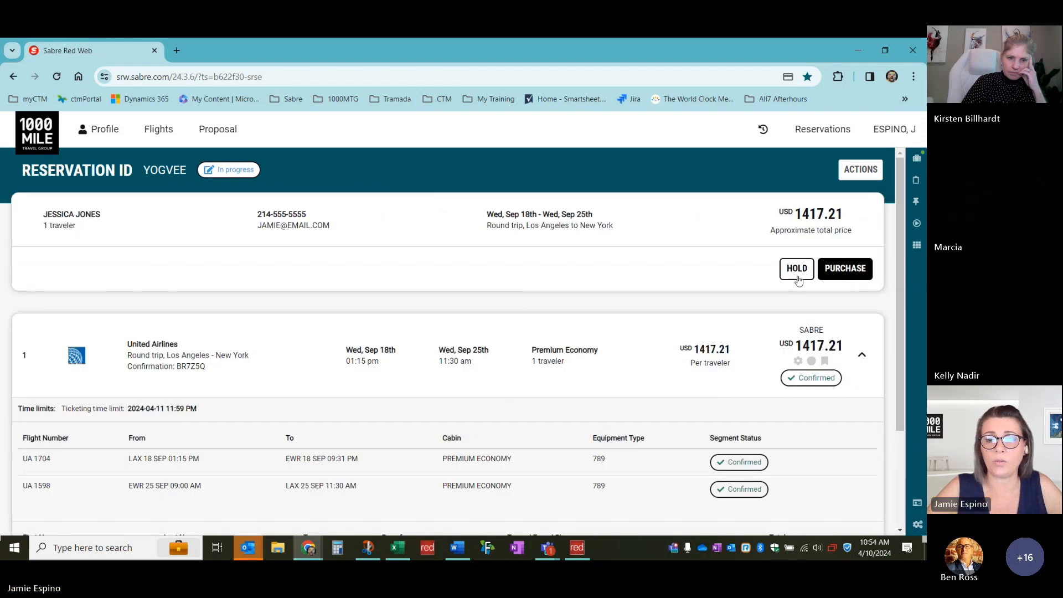
# Collapse the flight card, cancel the Purchase dialog, and close the reservation from ACTIONS
pyautogui.click(858, 352)
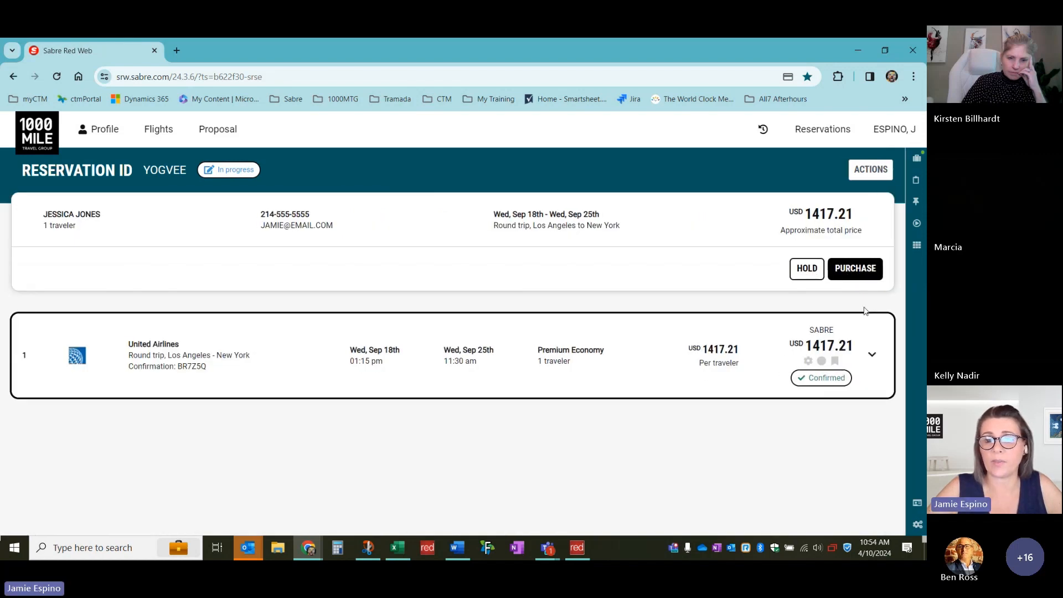
pyautogui.click(858, 272)
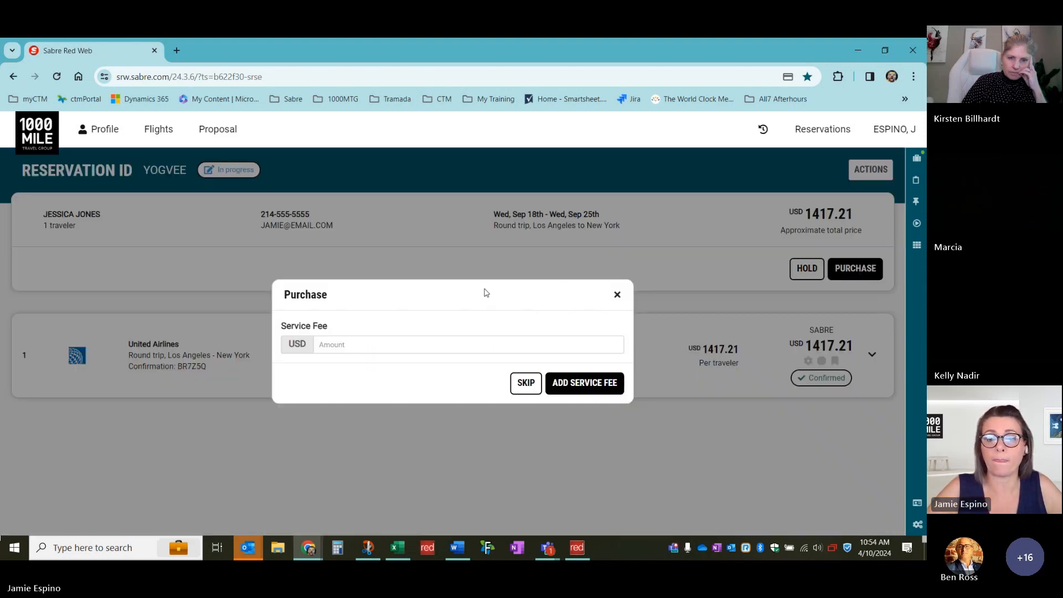
pyautogui.click(616, 295)
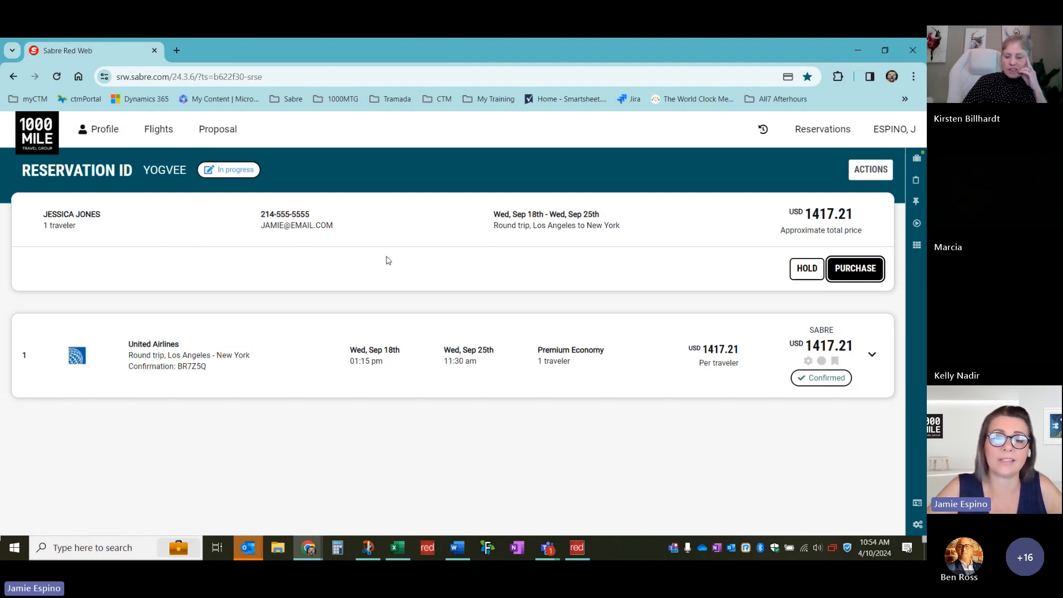
pyautogui.click(873, 172)
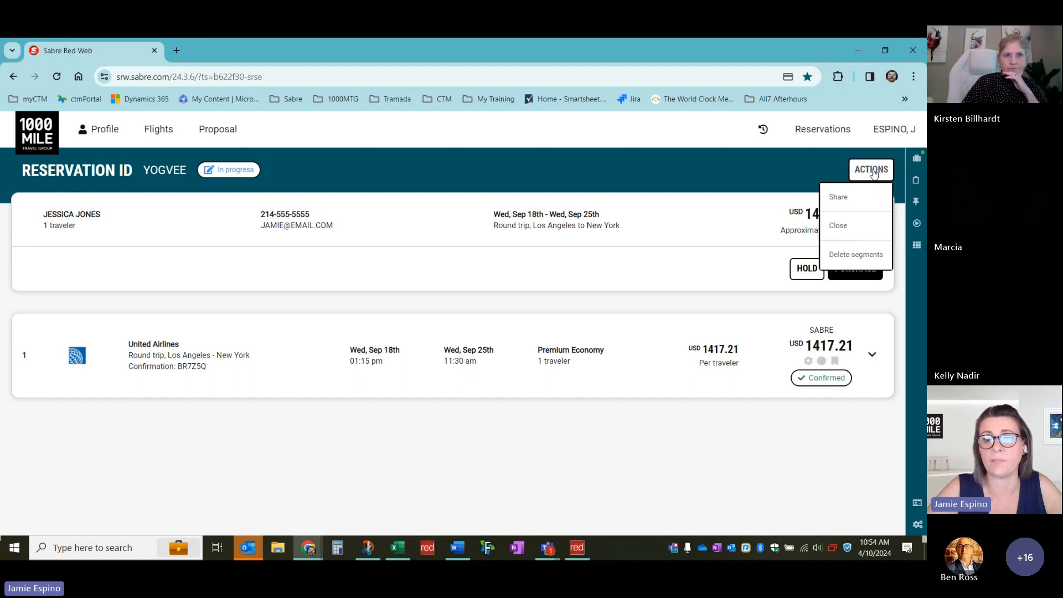
pyautogui.click(849, 231)
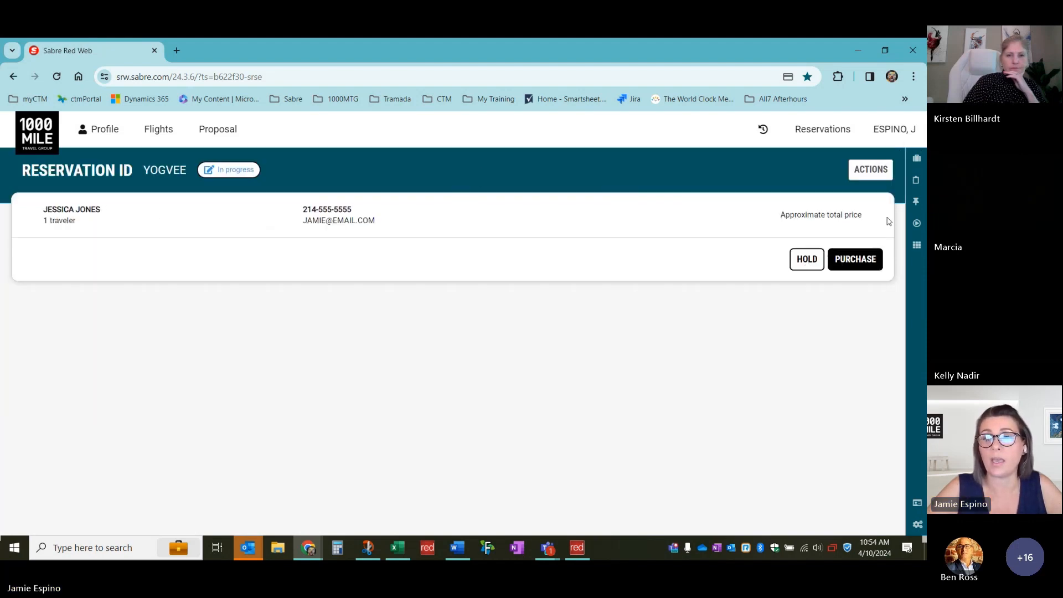
pyautogui.click(876, 173)
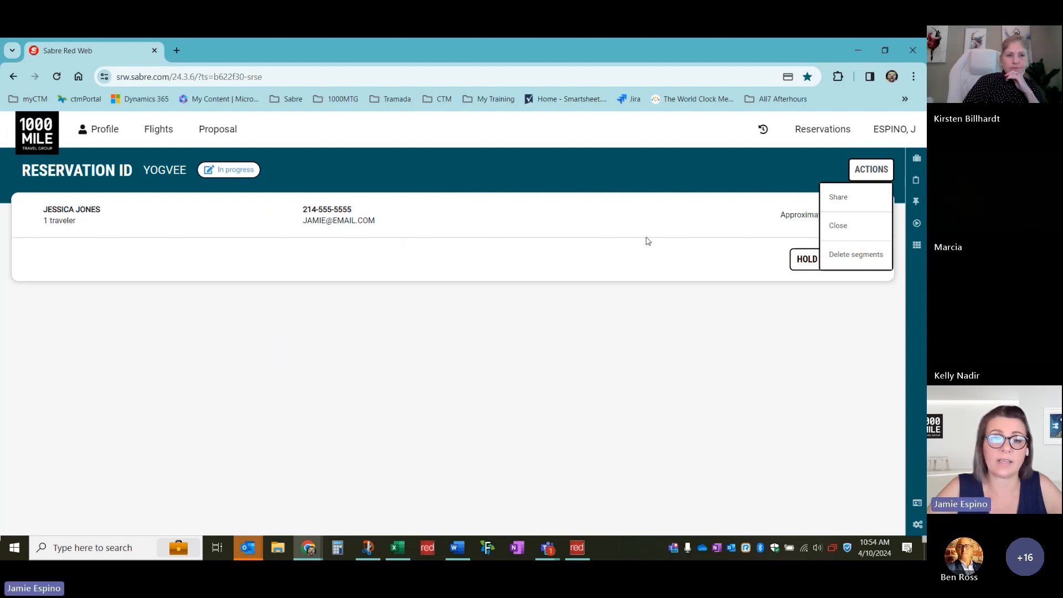
# Attempt to purchase the reservation with a 35.00 service fee
pyautogui.click(620, 248)
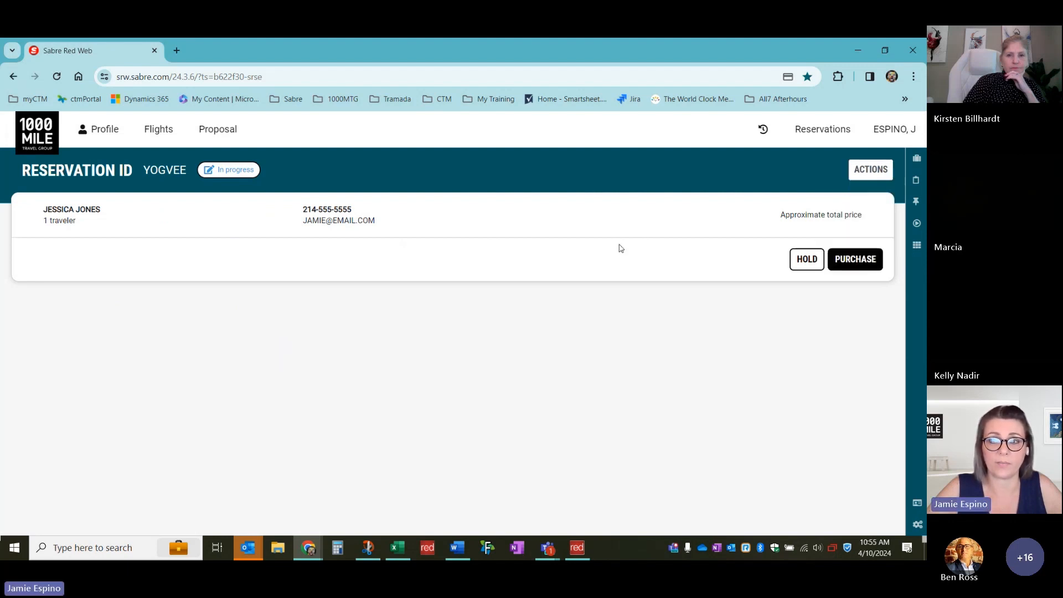
pyautogui.click(855, 260)
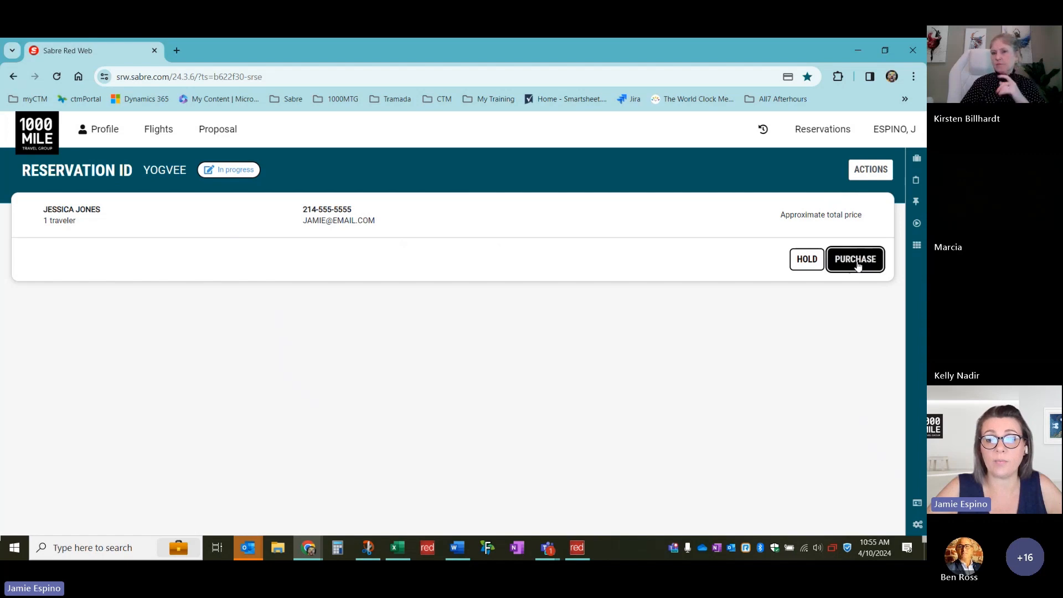
pyautogui.click(500, 344)
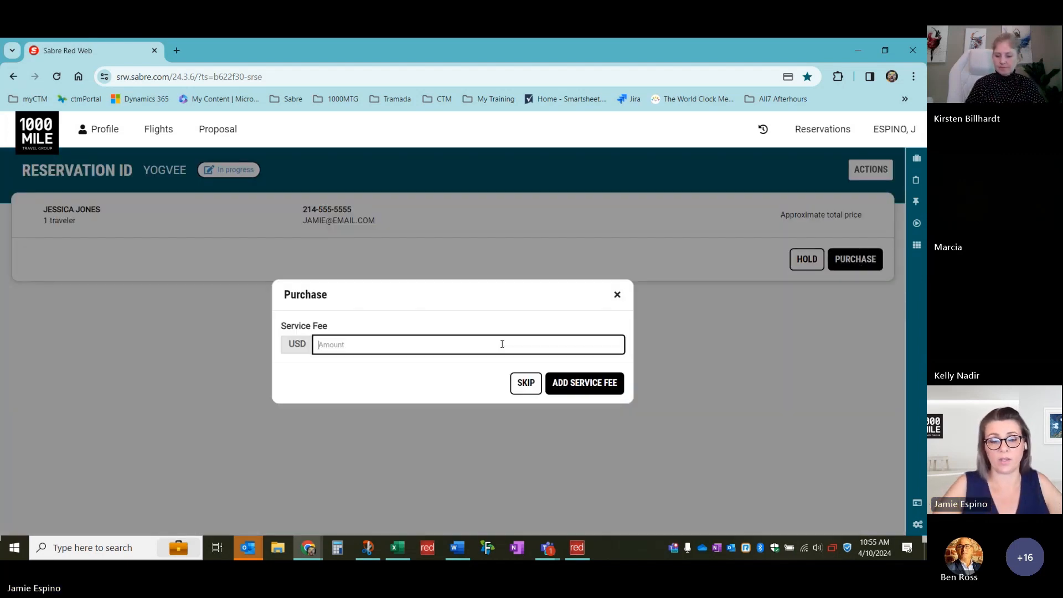
pyautogui.write('35.00')
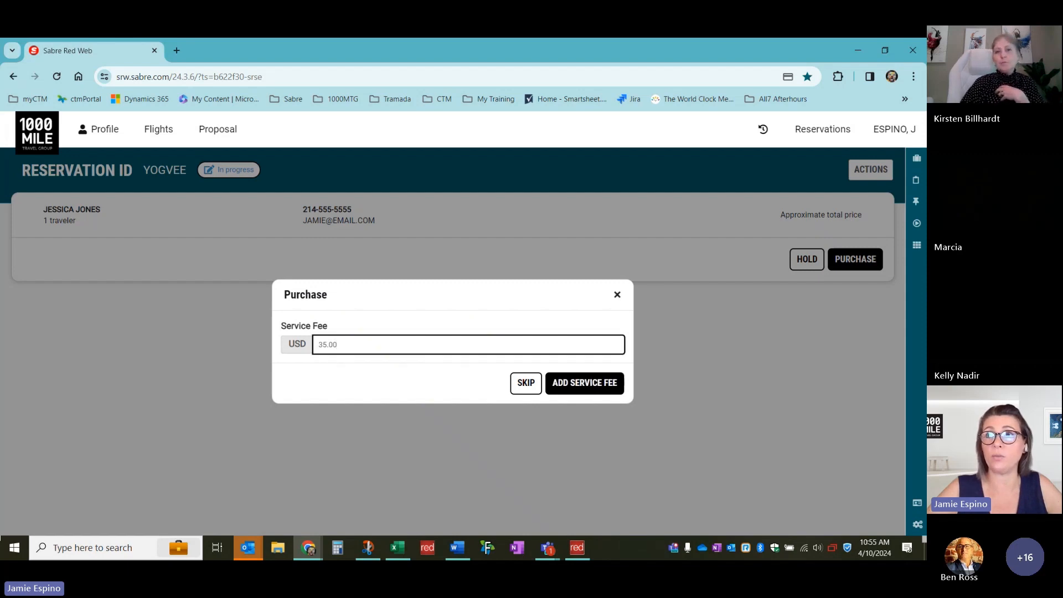
pyautogui.click(585, 391)
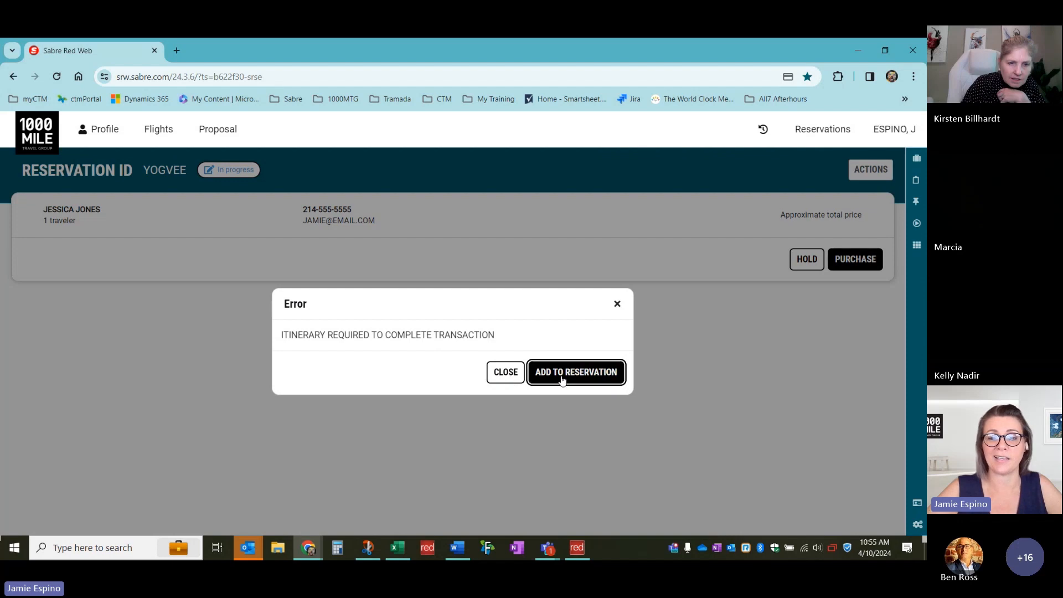
# Dismiss the itinerary-required error and purchase-failed messages, then bring up ACTIONS
pyautogui.click(509, 372)
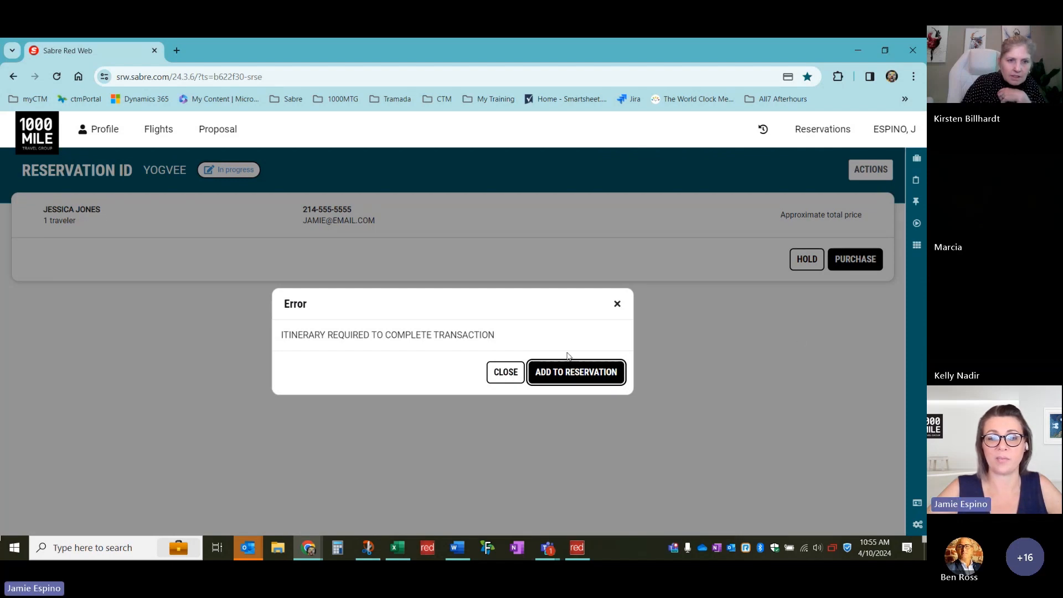
pyautogui.click(507, 372)
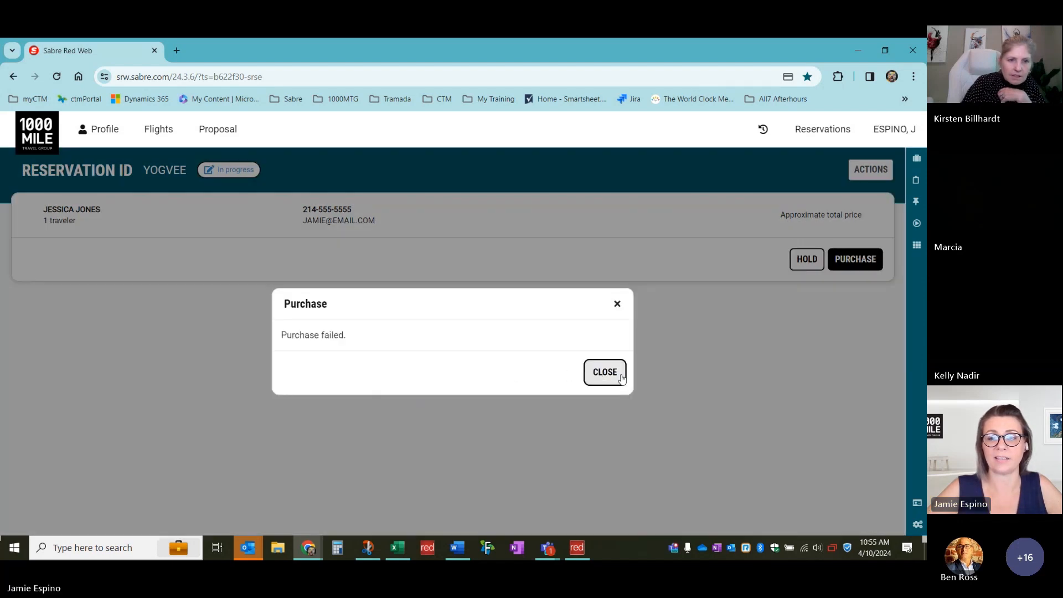
pyautogui.click(605, 372)
pyautogui.click(875, 171)
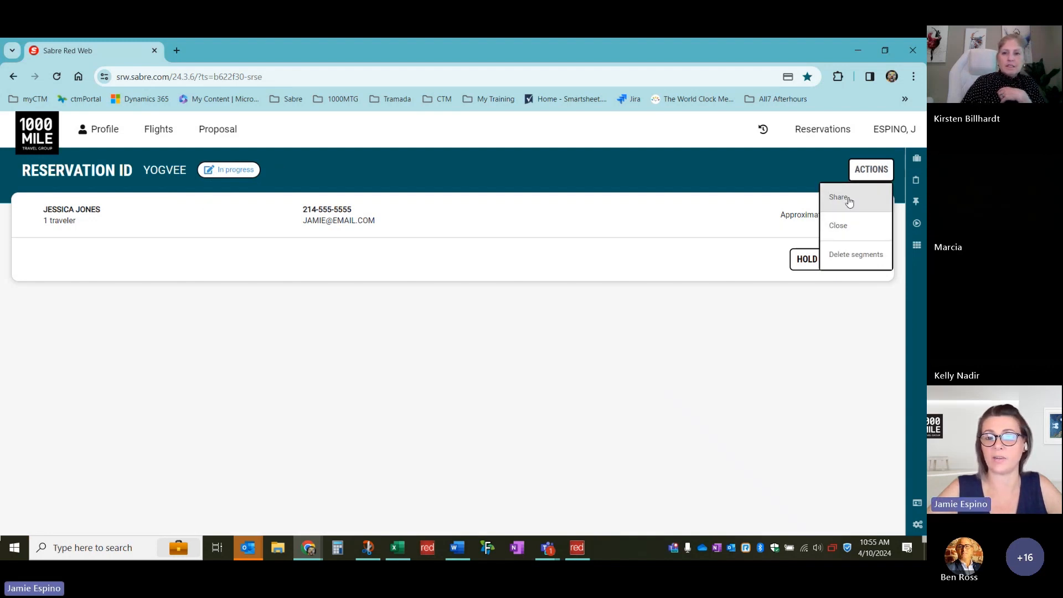
# Close the reservation saving changes, rerun LAX–NYC–LAX from command history, and pick UA 1704
pyautogui.click(834, 228)
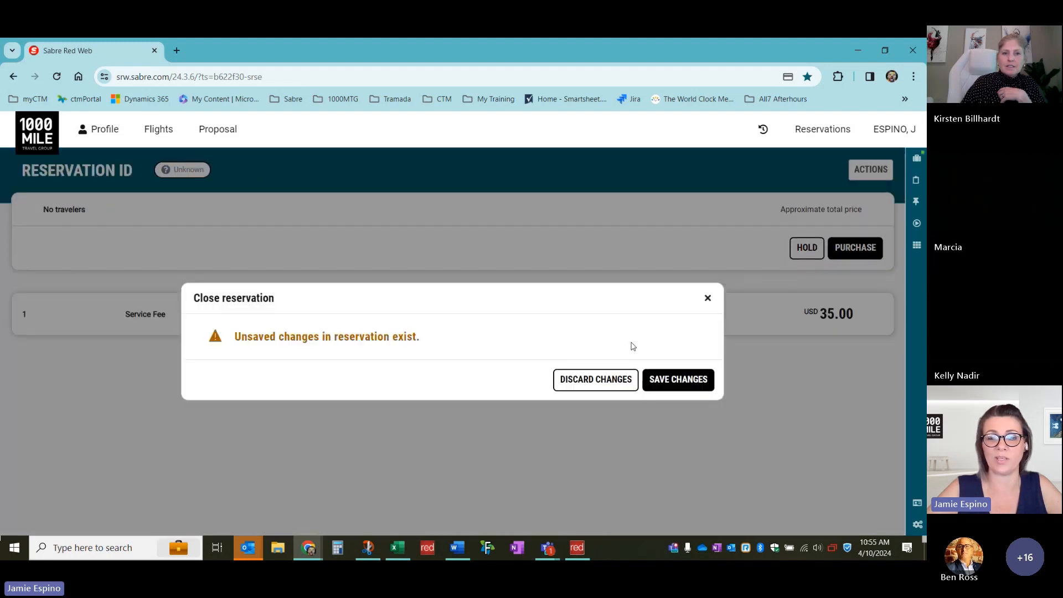
pyautogui.click(671, 369)
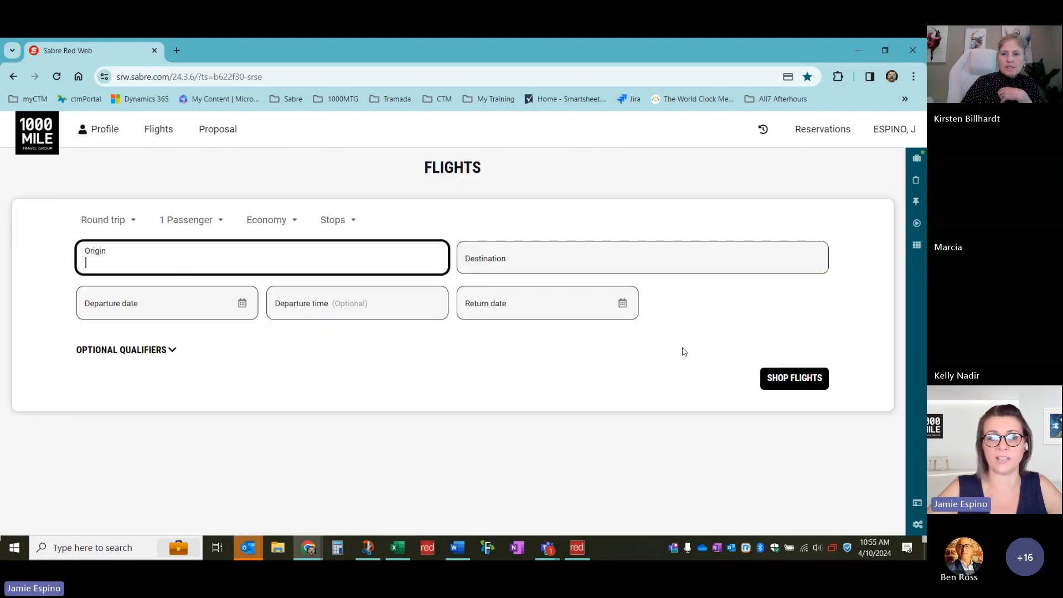
pyautogui.click(763, 129)
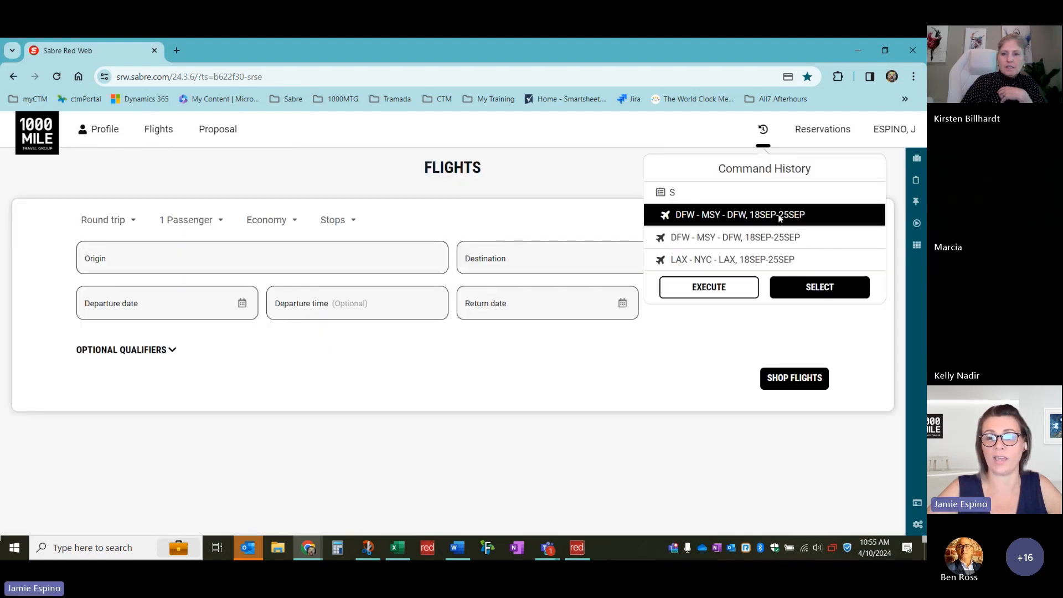
pyautogui.click(763, 260)
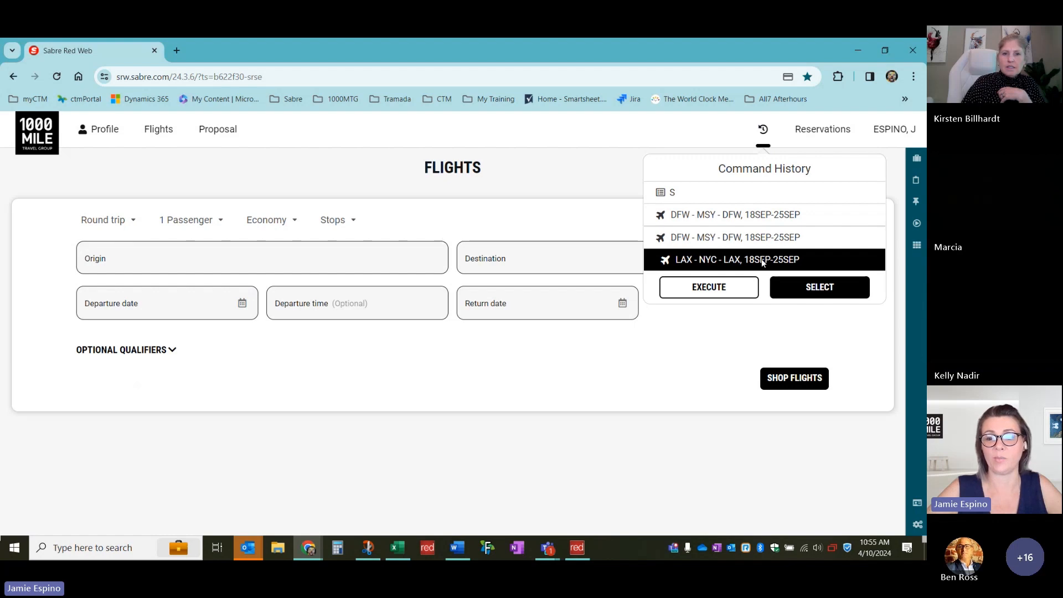
pyautogui.click(709, 287)
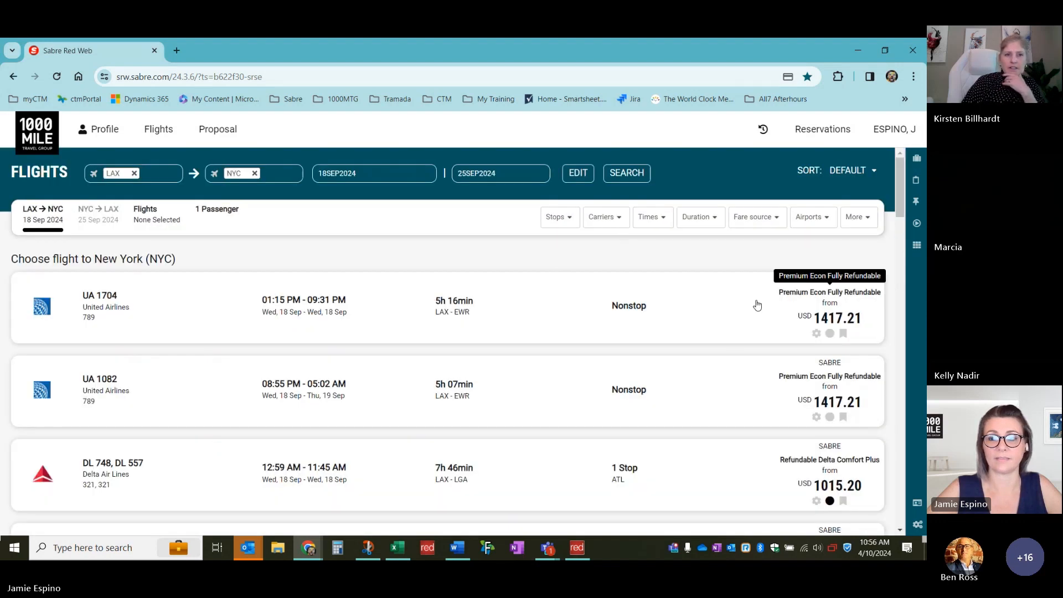
pyautogui.click(756, 305)
# Pair UA 2434 as the return with UA 1704 and start booking both flights
pyautogui.click(699, 397)
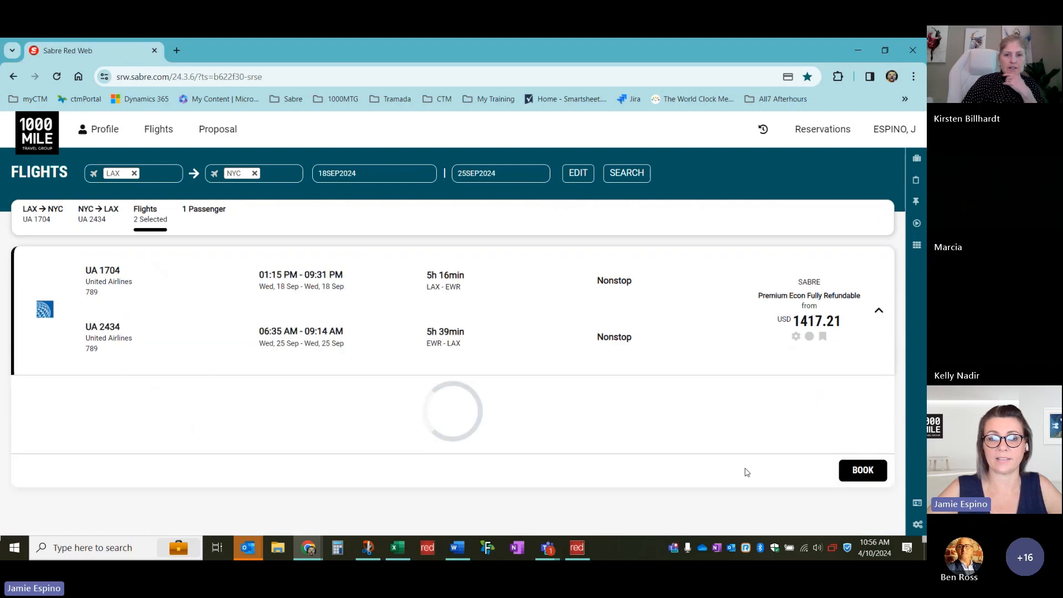
pyautogui.scroll(-2, 814, 440)
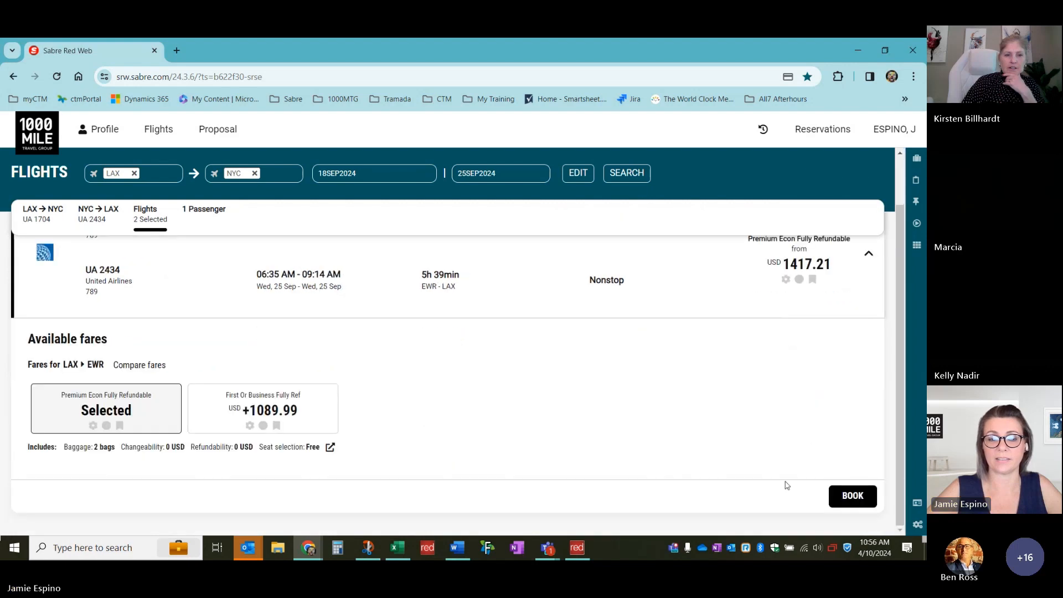
pyautogui.click(859, 505)
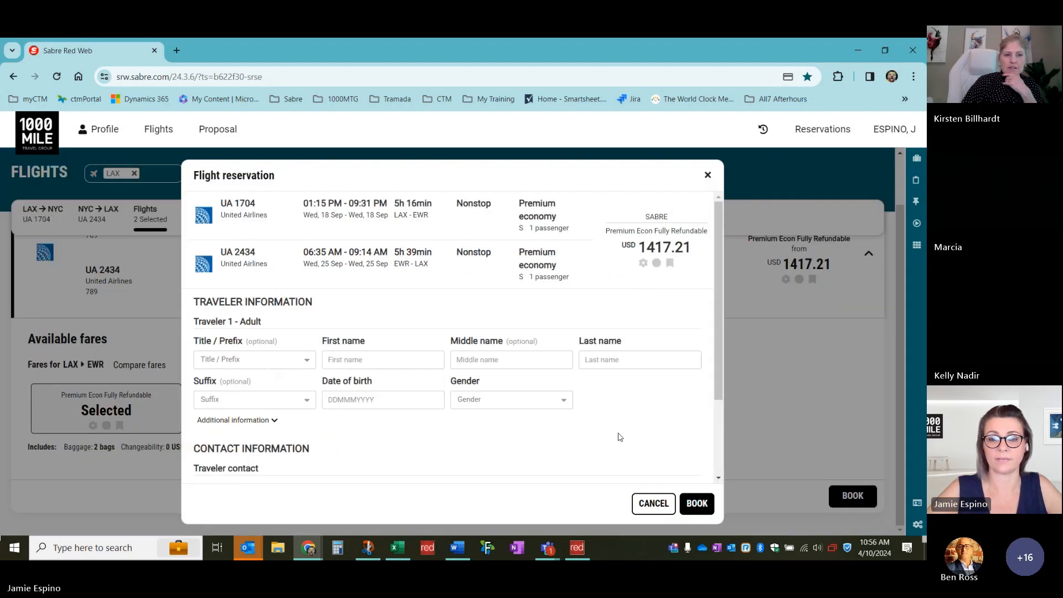
# Enter the traveler's first and last name and date of birth, with gender Female
pyautogui.click(368, 361)
pyautogui.write('J')
pyautogui.press('Tab')
pyautogui.press('Tab')
pyautogui.write('Jones')
pyautogui.press('Tab')
pyautogui.press('Tab')
pyautogui.write('11')
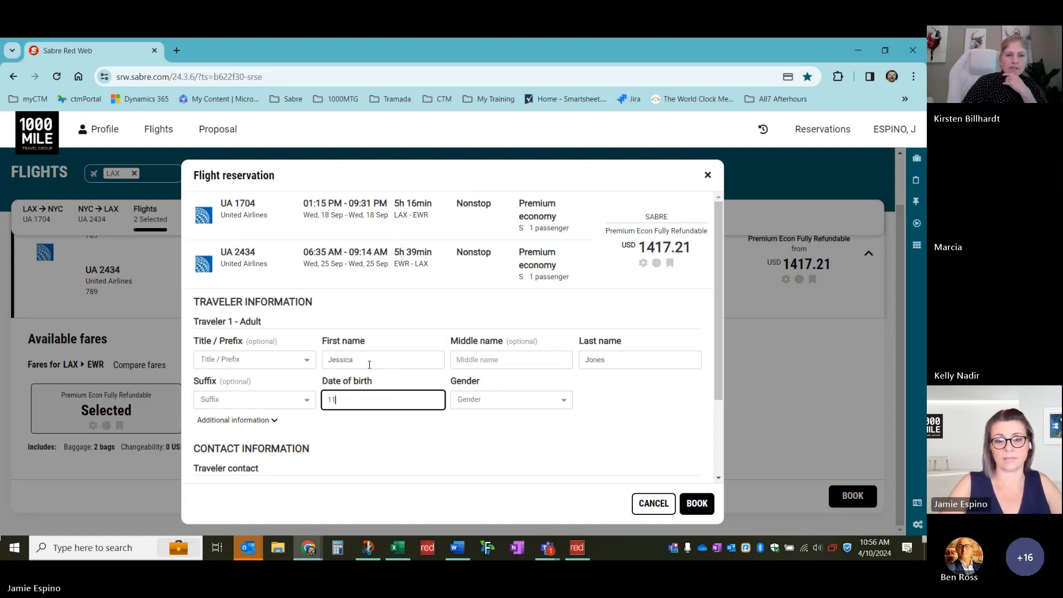
pyautogui.write('MAY1981')
pyautogui.press('Tab')
pyautogui.press('f')
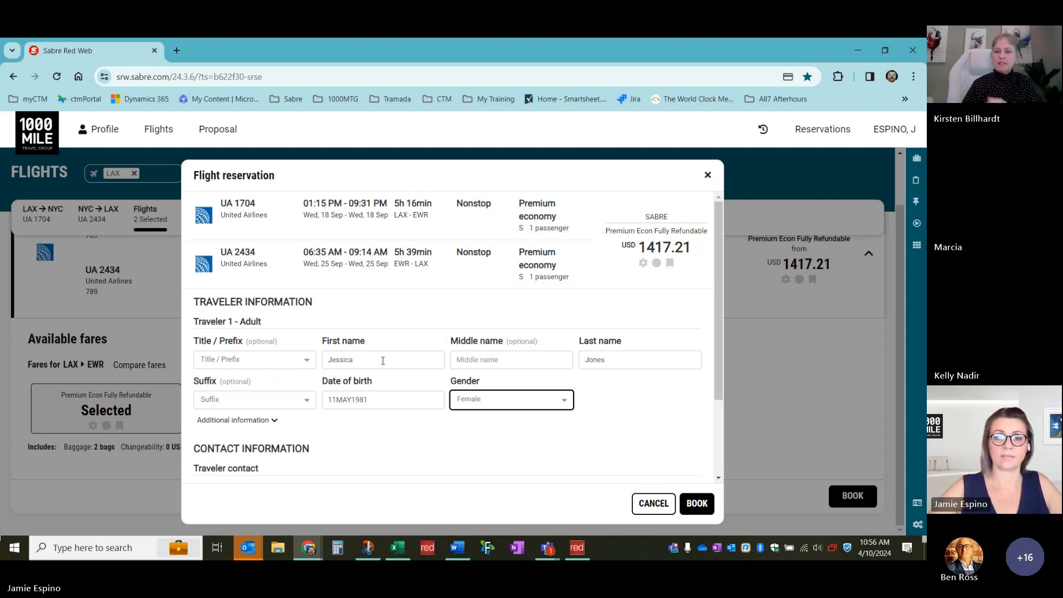
# Fill in the contact phone number and e-mail address
pyautogui.scroll(-2, 347, 396)
pyautogui.click(361, 398)
pyautogui.write('2')
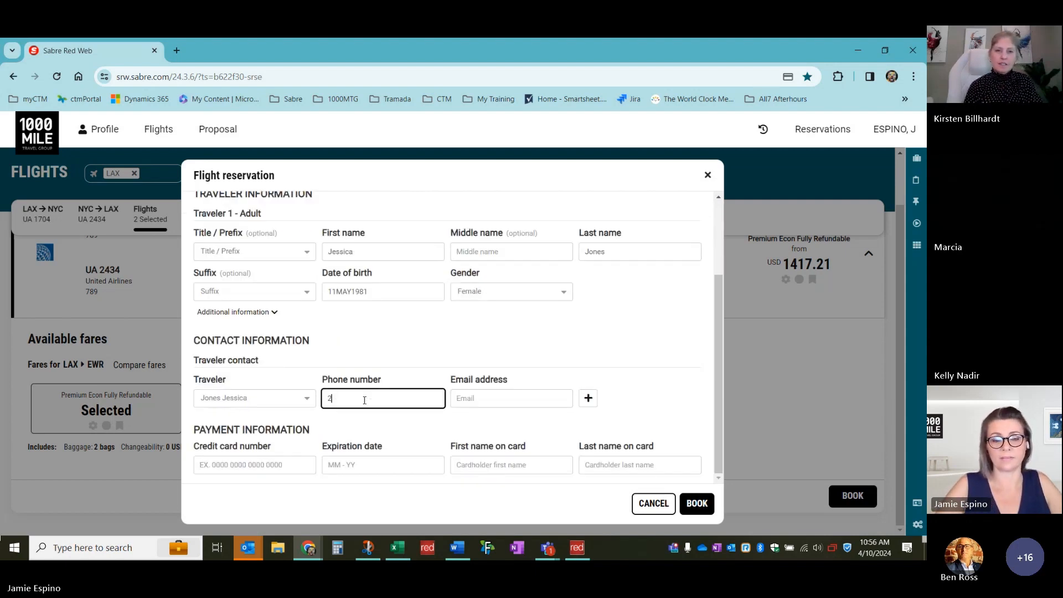
pyautogui.write('145551212')
pyautogui.press('Tab')
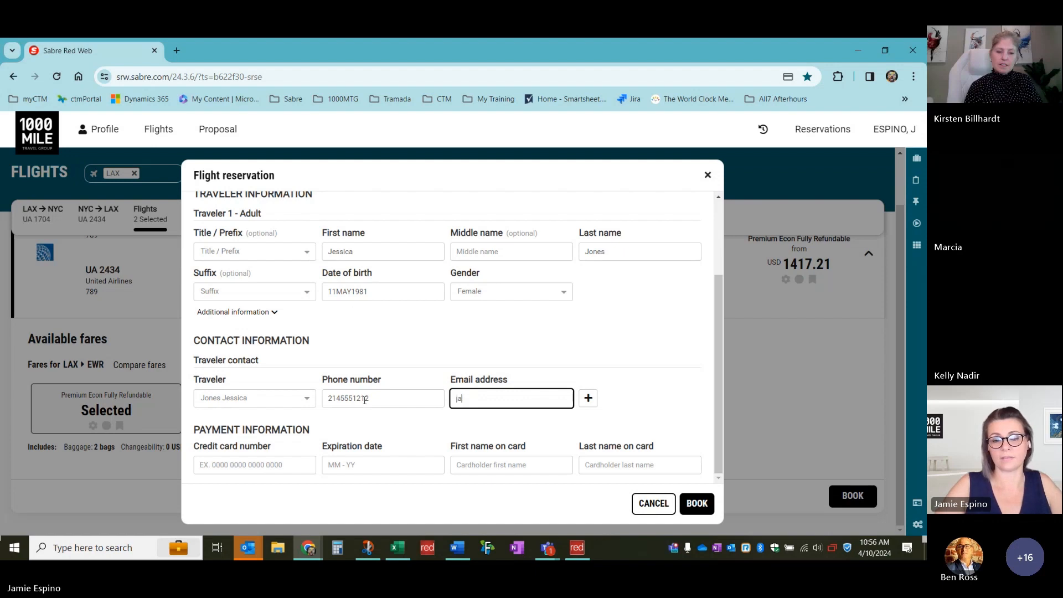
# Enter the credit card number, expiry and cardholder's name, then submit the Premium Economy reservation
pyautogui.press('Tab')
pyautogui.press('Tab')
pyautogui.write('3733')
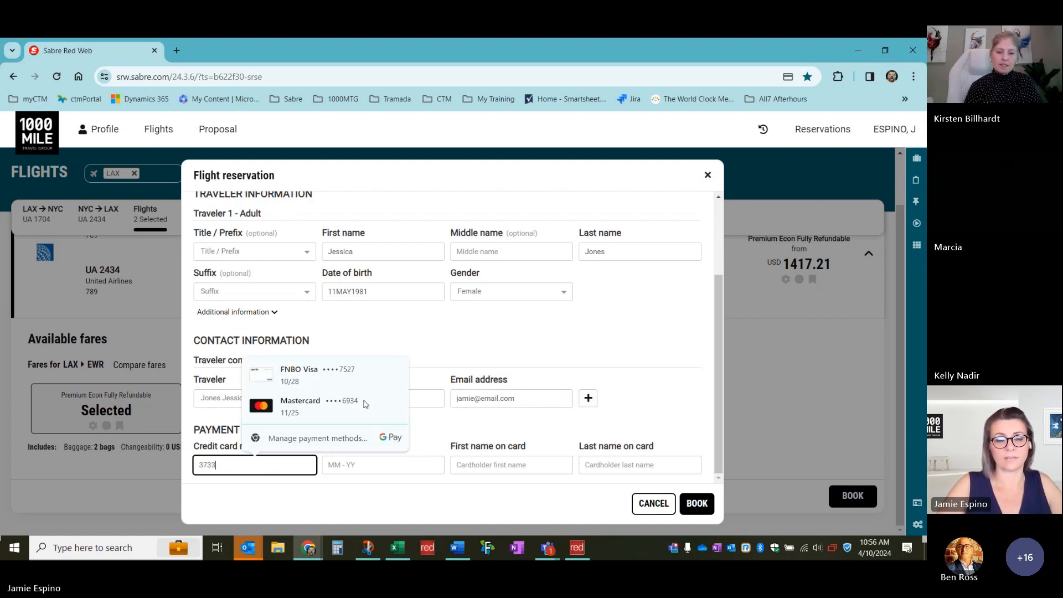
pyautogui.write('44556677889')
pyautogui.press('Tab')
pyautogui.write('1229')
pyautogui.press('Tab')
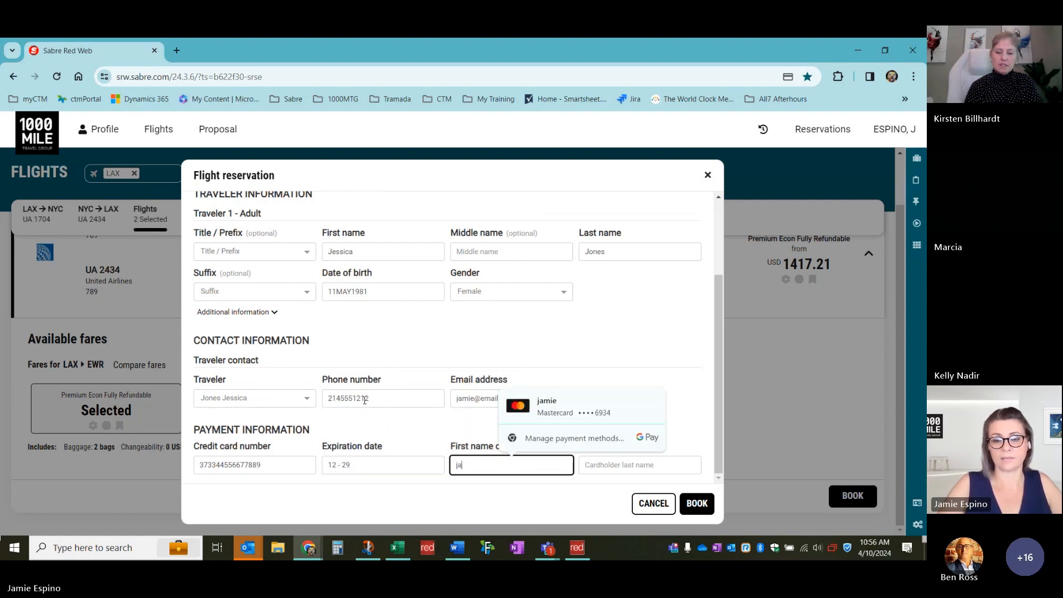
pyautogui.press('Tab')
pyautogui.press('Tab')
pyautogui.press('Tab')
pyautogui.press('Return')
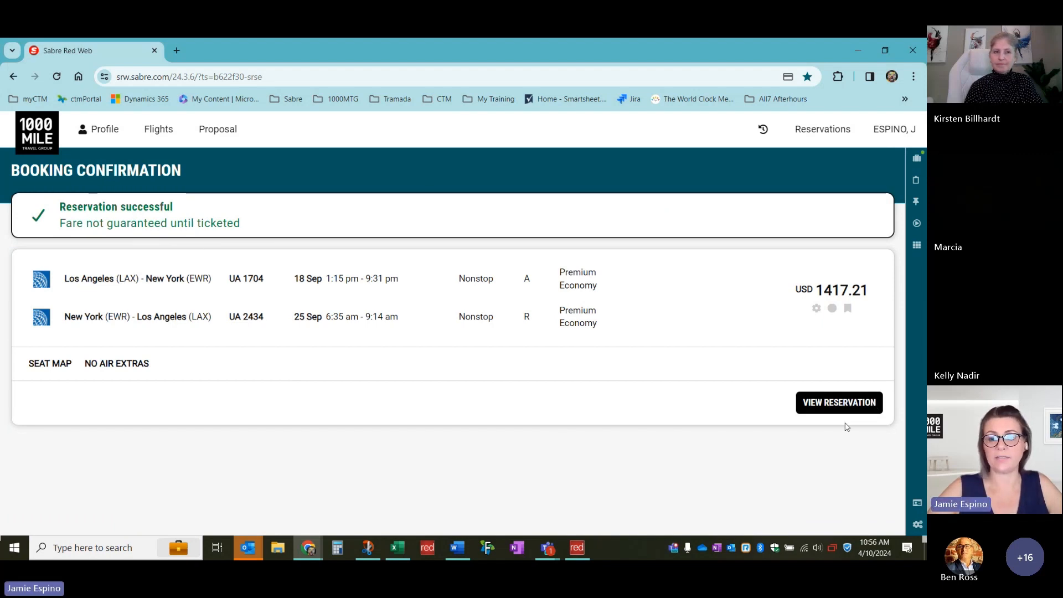
# Purchase the new United reservation with a 35.00 service fee and view the result
pyautogui.click(845, 404)
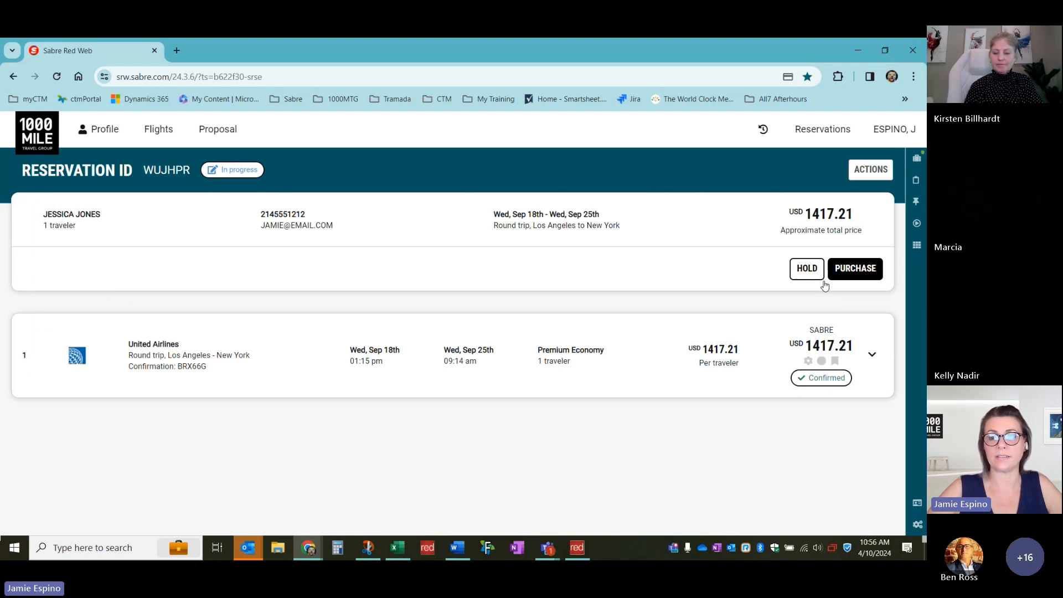
pyautogui.click(864, 276)
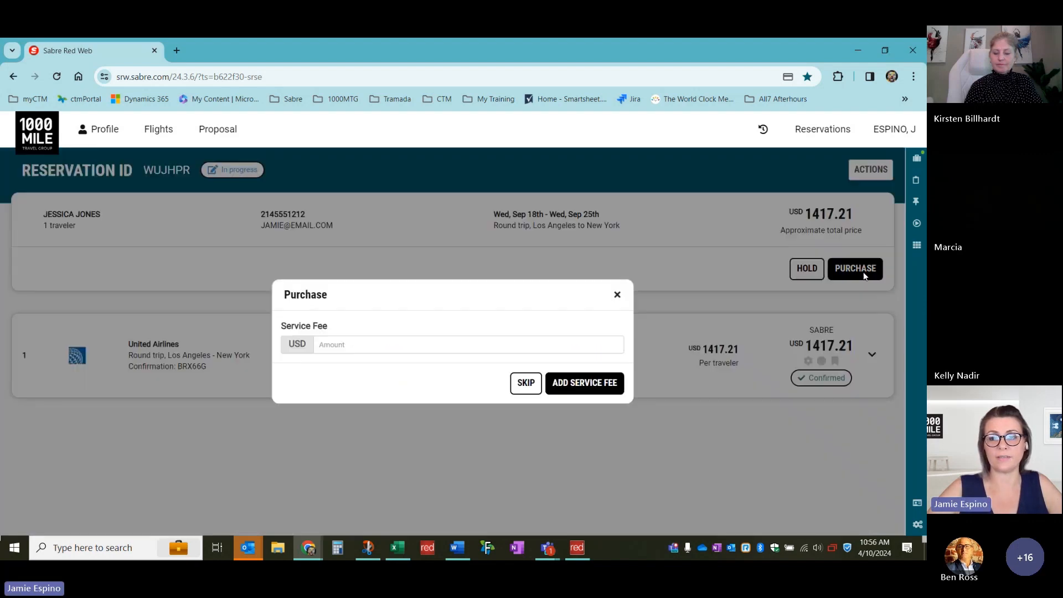
pyautogui.click(487, 345)
pyautogui.write('35.00')
pyautogui.click(586, 388)
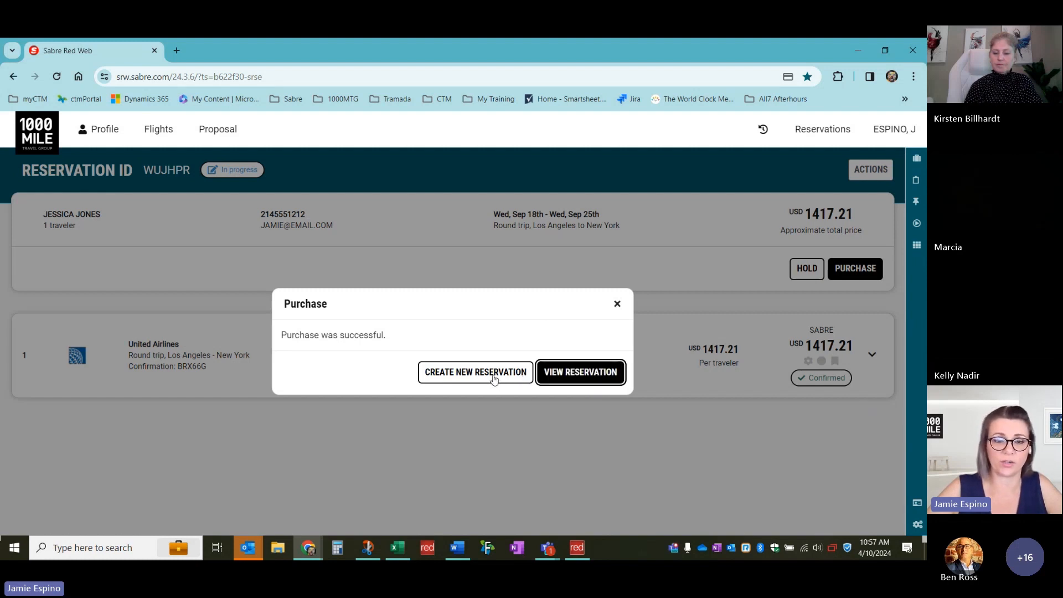
pyautogui.click(573, 375)
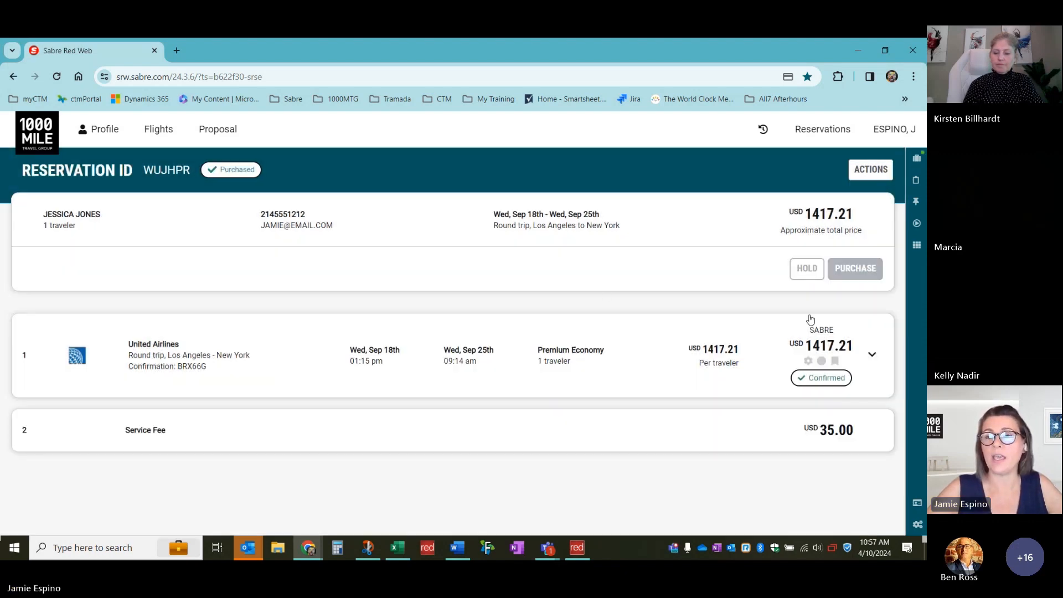
# Show the Trip Summary, expand the United flight, and open the UA 1704 LAX–EWR seat map
pyautogui.click(916, 161)
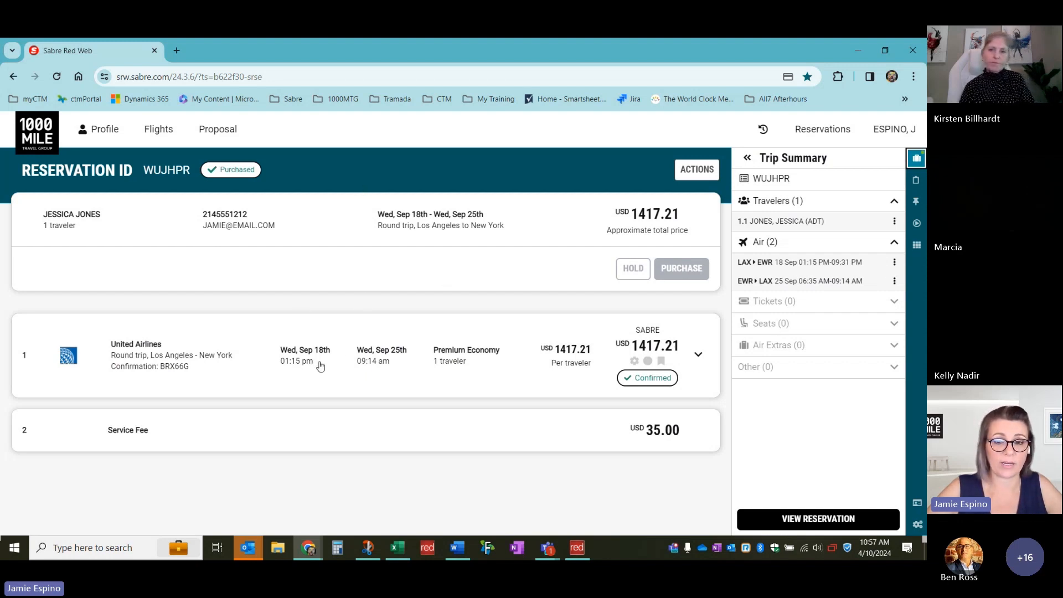
pyautogui.click(697, 357)
pyautogui.scroll(-2, 603, 385)
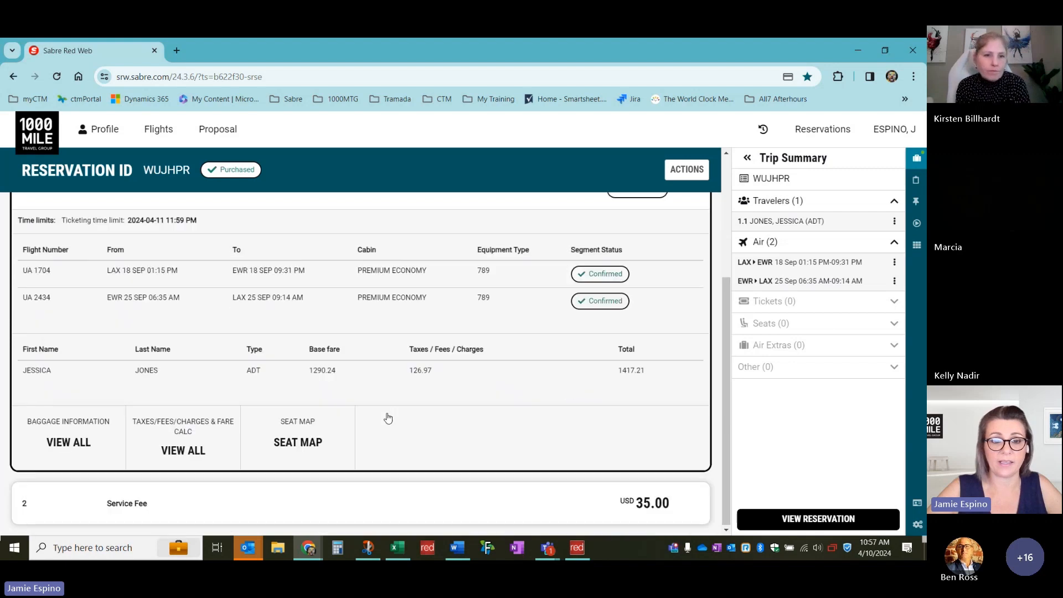
pyautogui.click(300, 448)
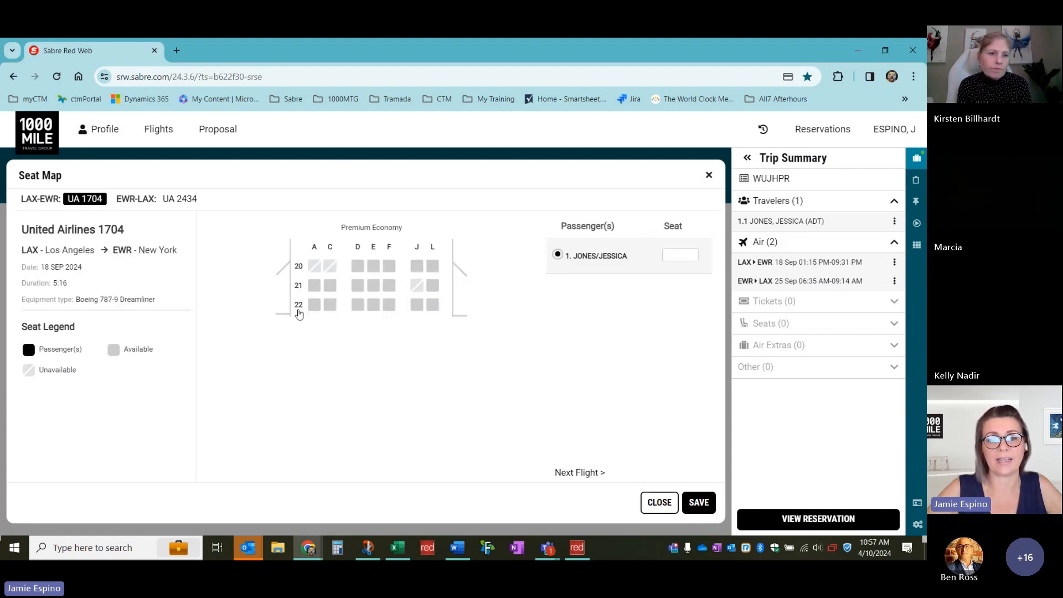
# Pick seat 22C on UA 1704 and 22D on UA 2434, then save and close
pyautogui.click(330, 304)
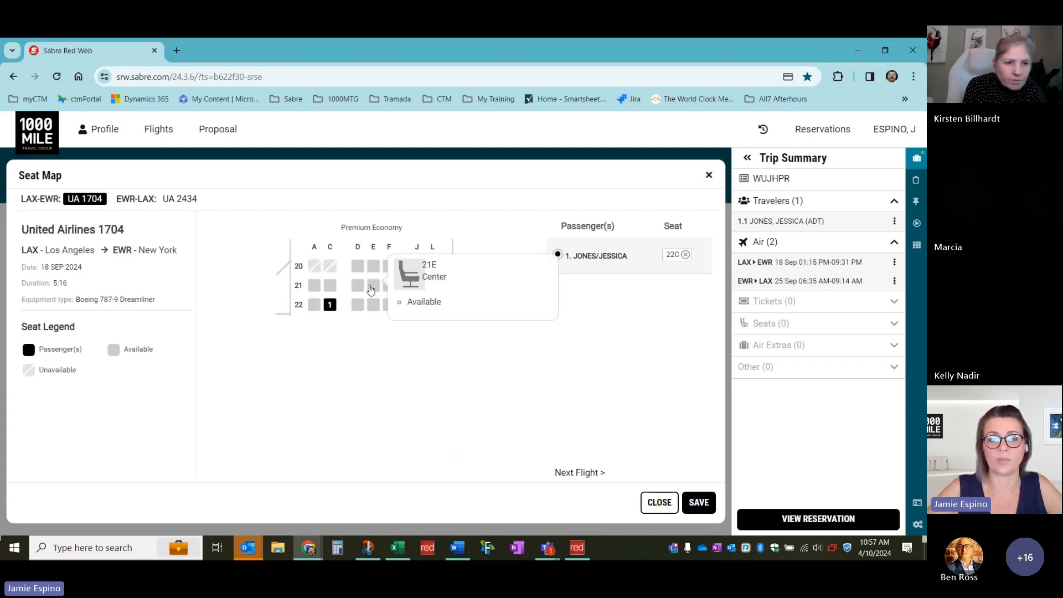
pyautogui.click(607, 474)
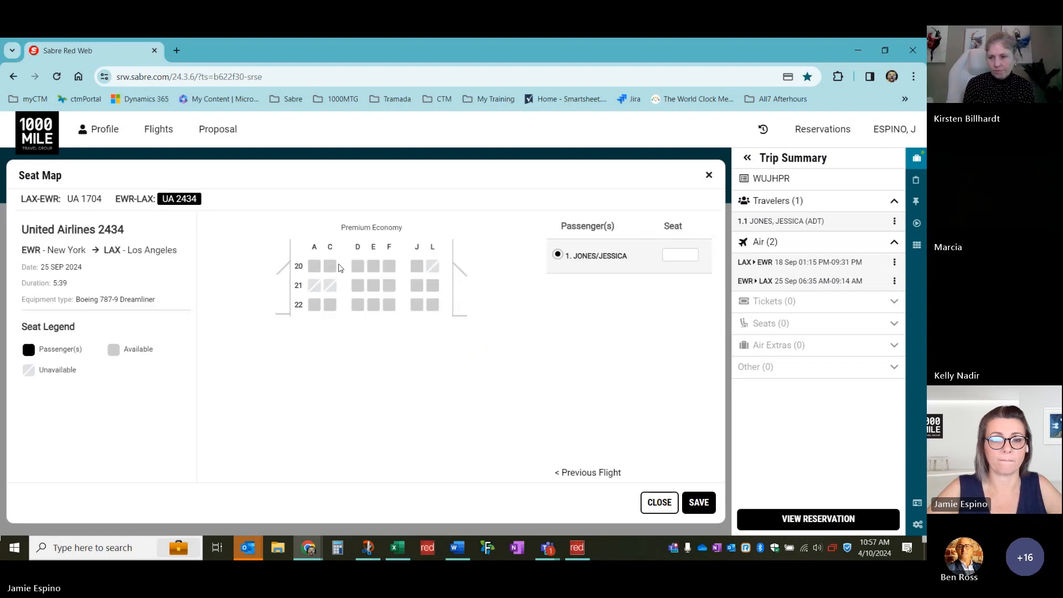
pyautogui.click(357, 305)
pyautogui.click(698, 503)
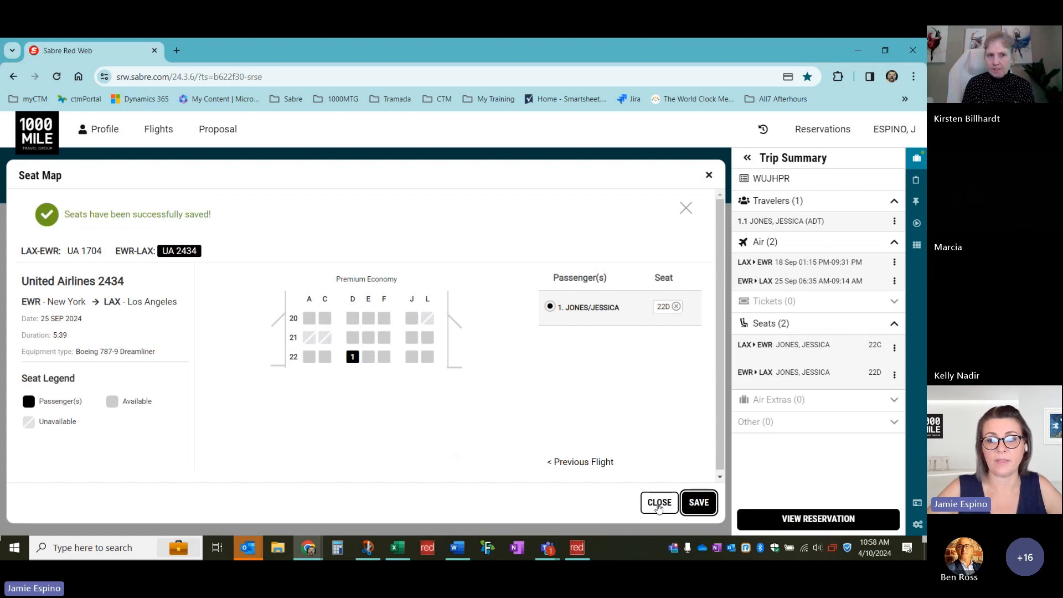
pyautogui.click(659, 504)
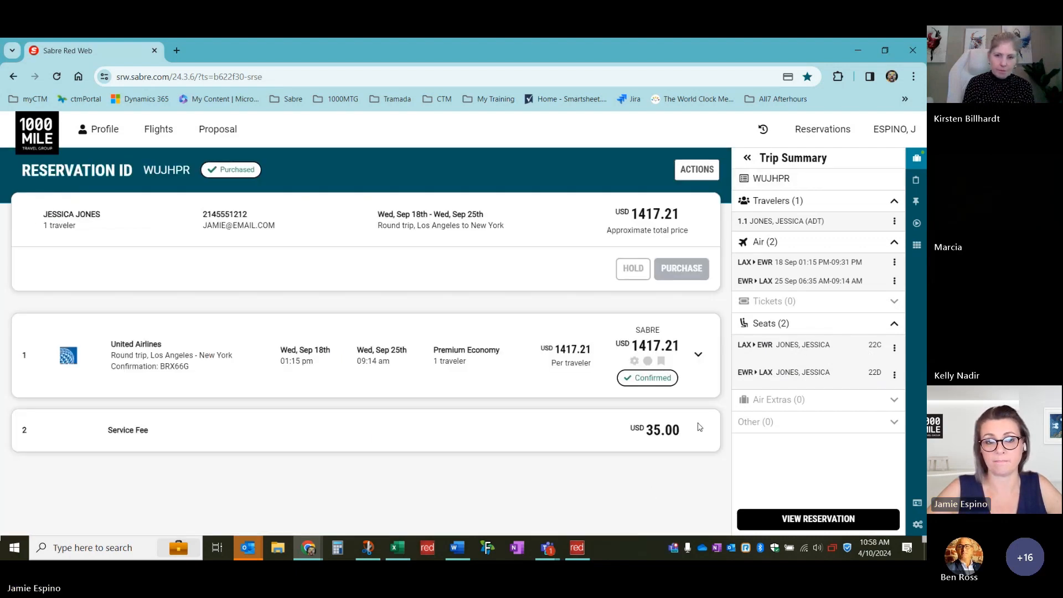
# Review then collapse the United flight card, and bring the Outlook eTicket email onto this screen
pyautogui.click(698, 355)
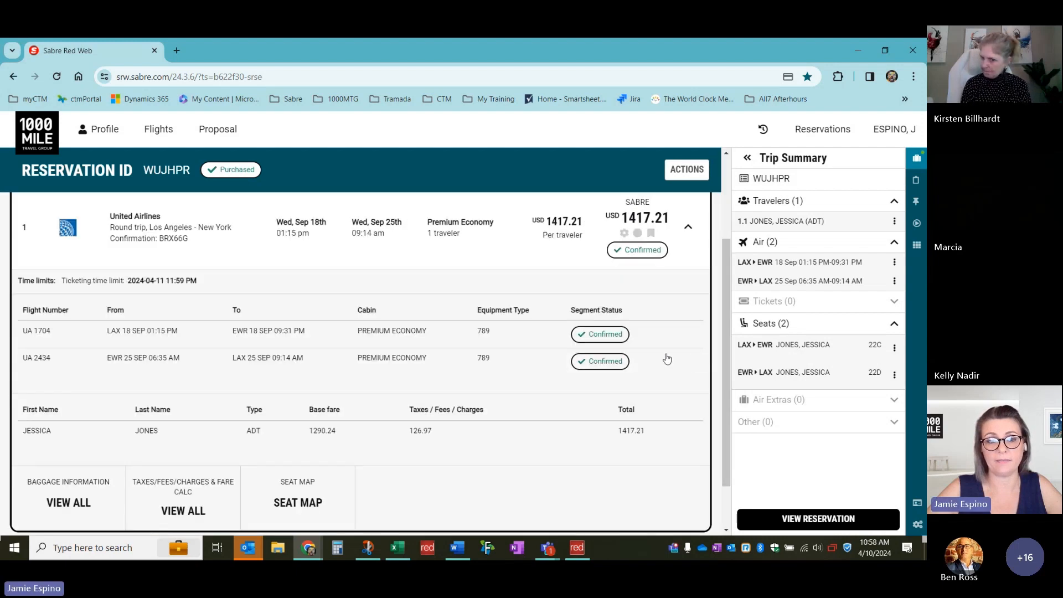
pyautogui.scroll(-2, 667, 358)
pyautogui.scroll(2, 667, 358)
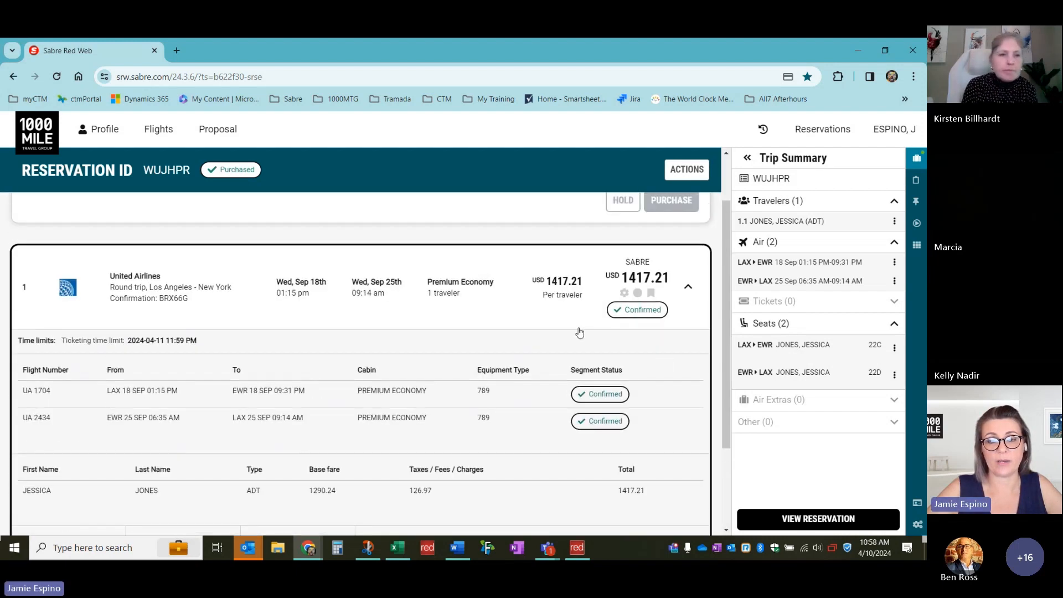
pyautogui.scroll(1, 564, 323)
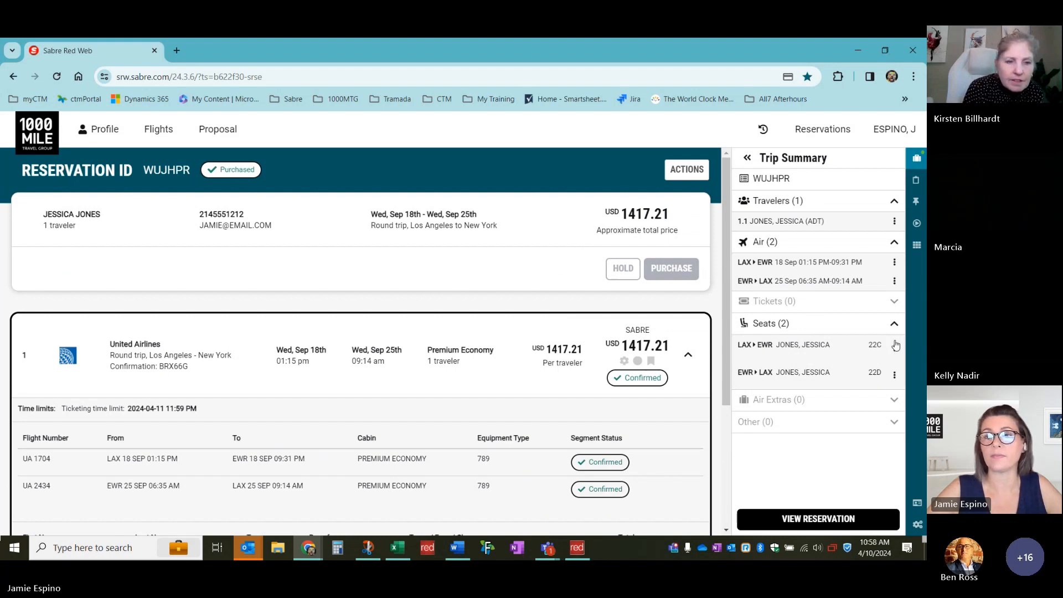
pyautogui.scroll(-1, 513, 302)
pyautogui.scroll(-1, 512, 302)
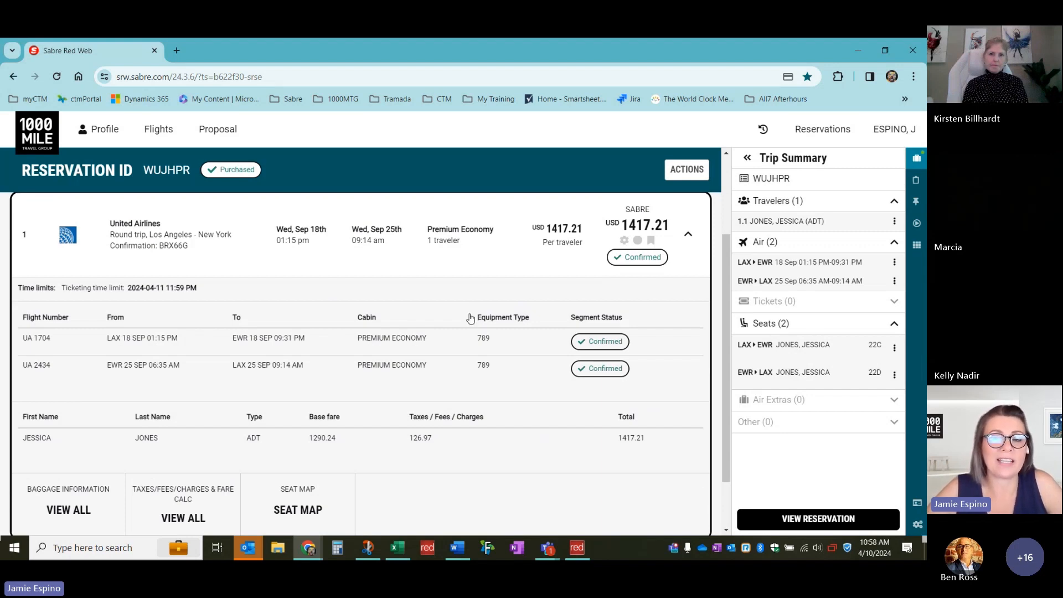
pyautogui.scroll(2, 470, 332)
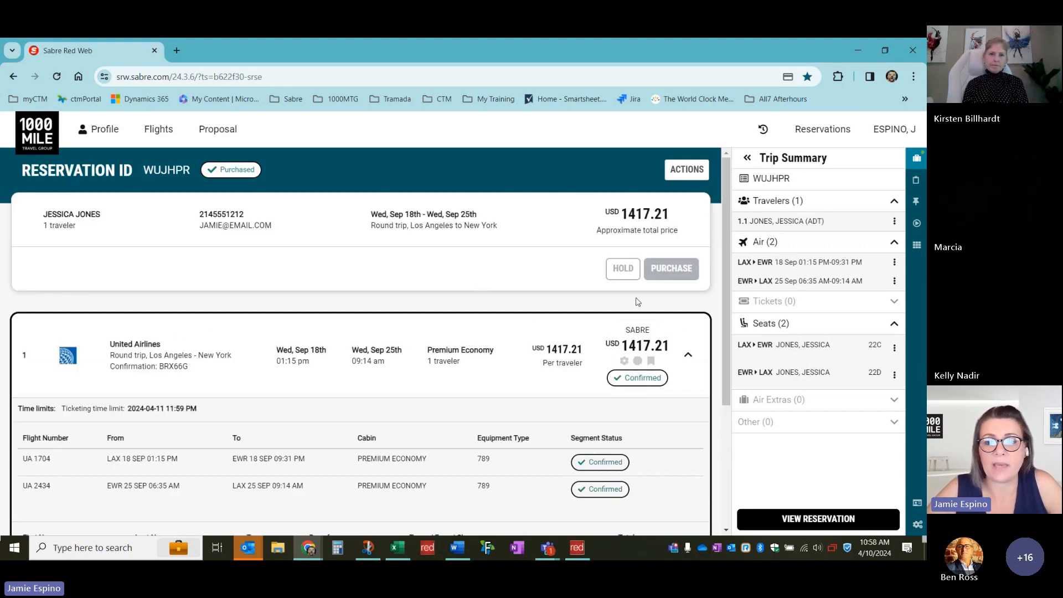
pyautogui.click(687, 355)
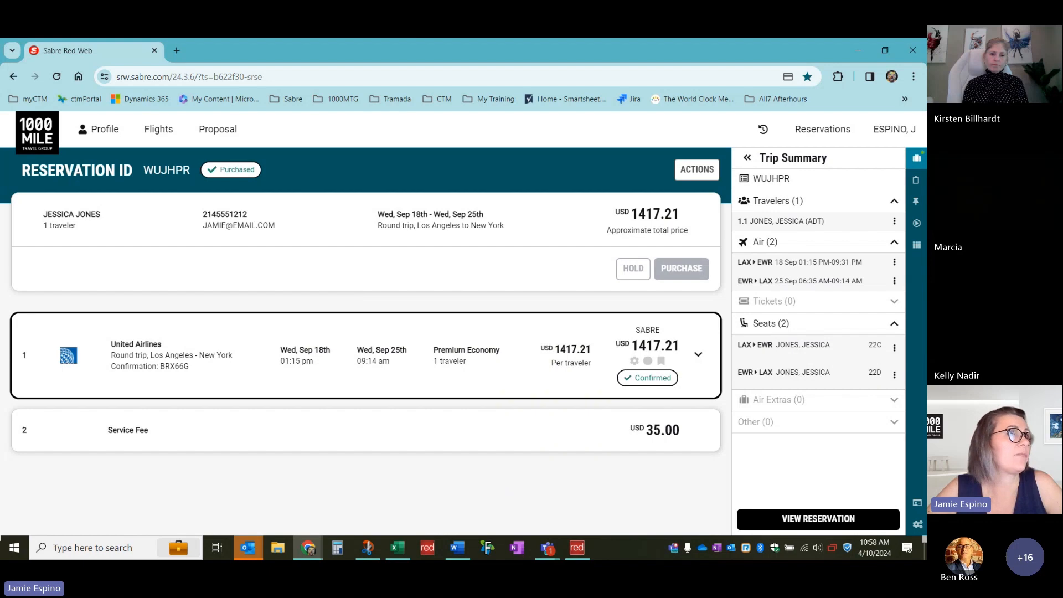
pyautogui.moveTo(0, 66); pyautogui.dragTo(328, 109)
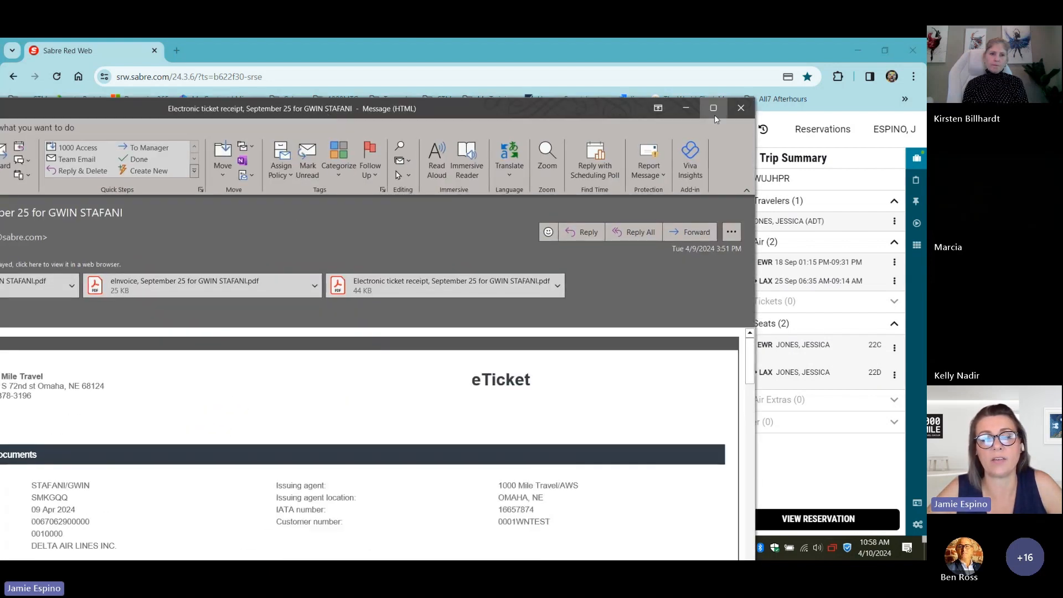
pyautogui.click(714, 115)
pyautogui.scroll(-1, 415, 317)
pyautogui.scroll(1, 414, 318)
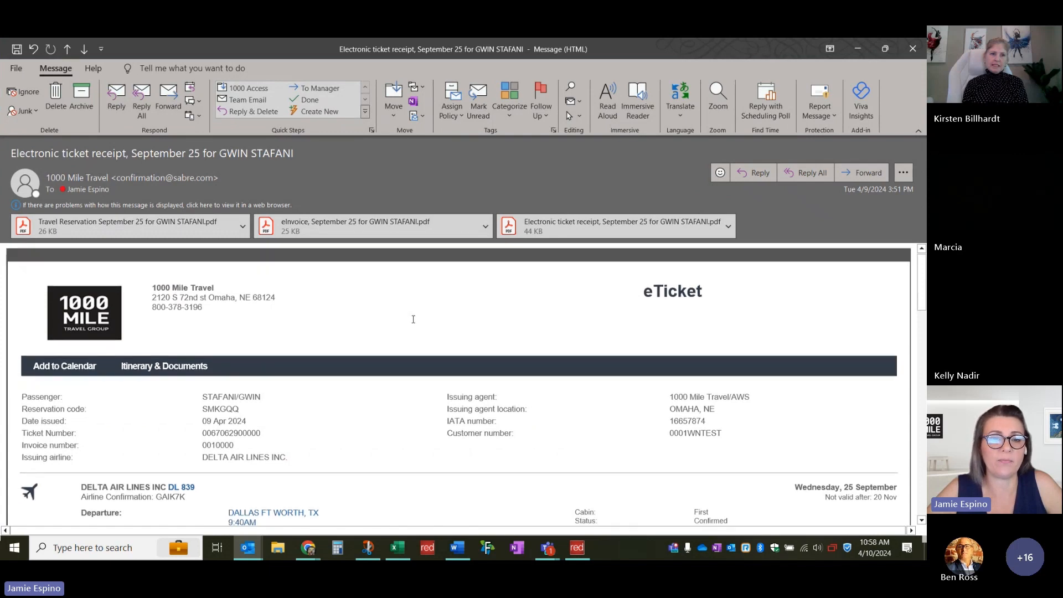
pyautogui.scroll(1, 413, 320)
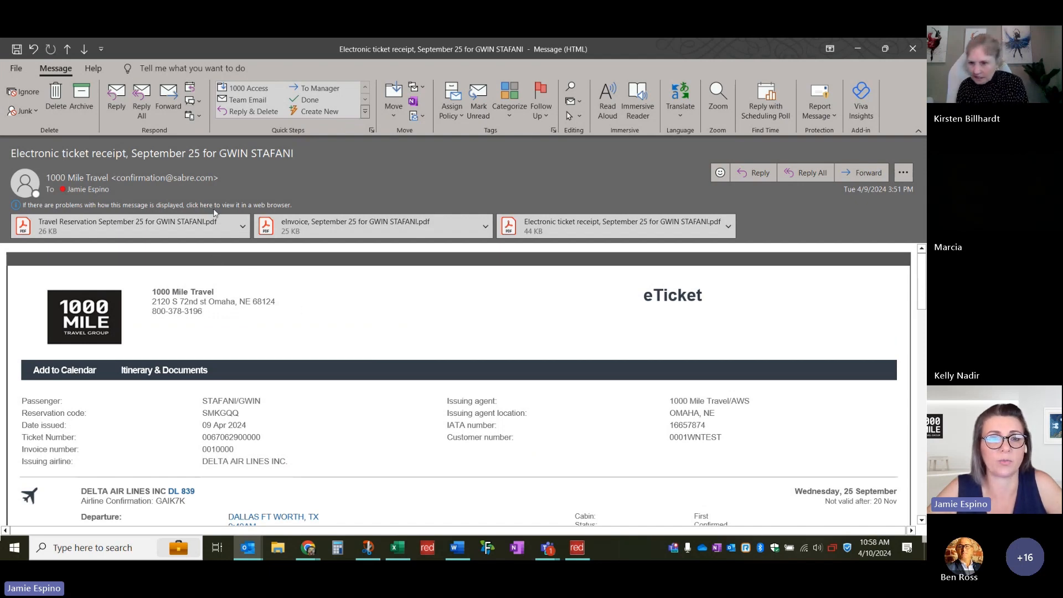
pyautogui.scroll(-1, 228, 316)
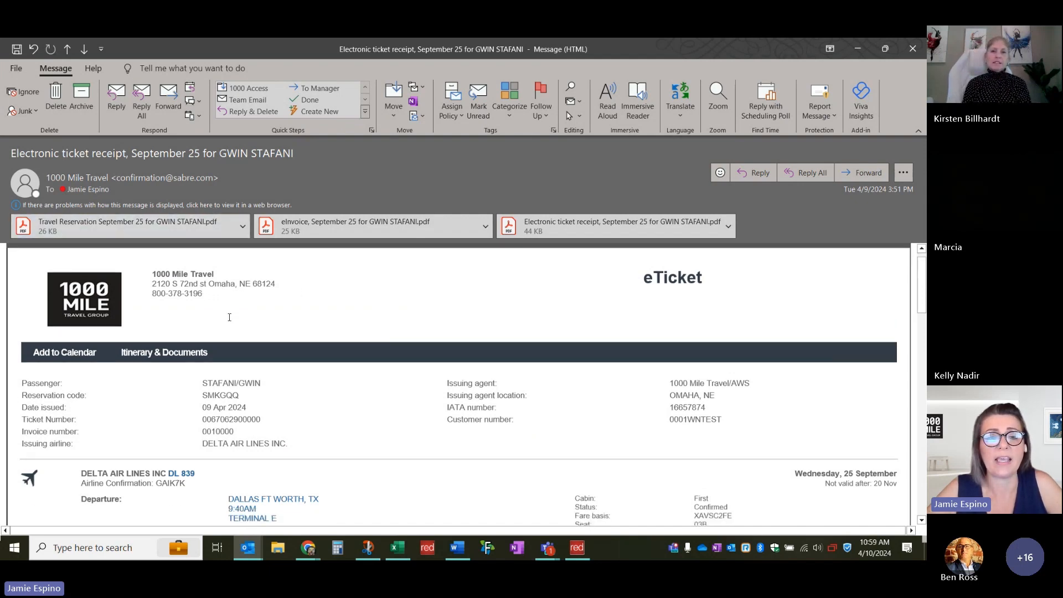
pyautogui.scroll(1, 240, 305)
pyautogui.scroll(-3, 337, 352)
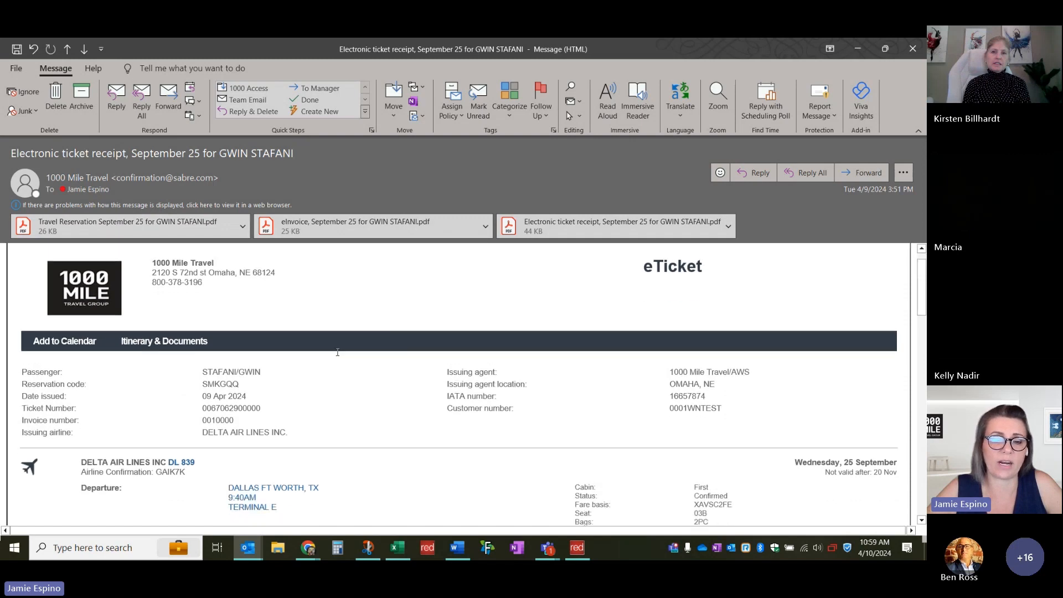
pyautogui.scroll(-5, 337, 350)
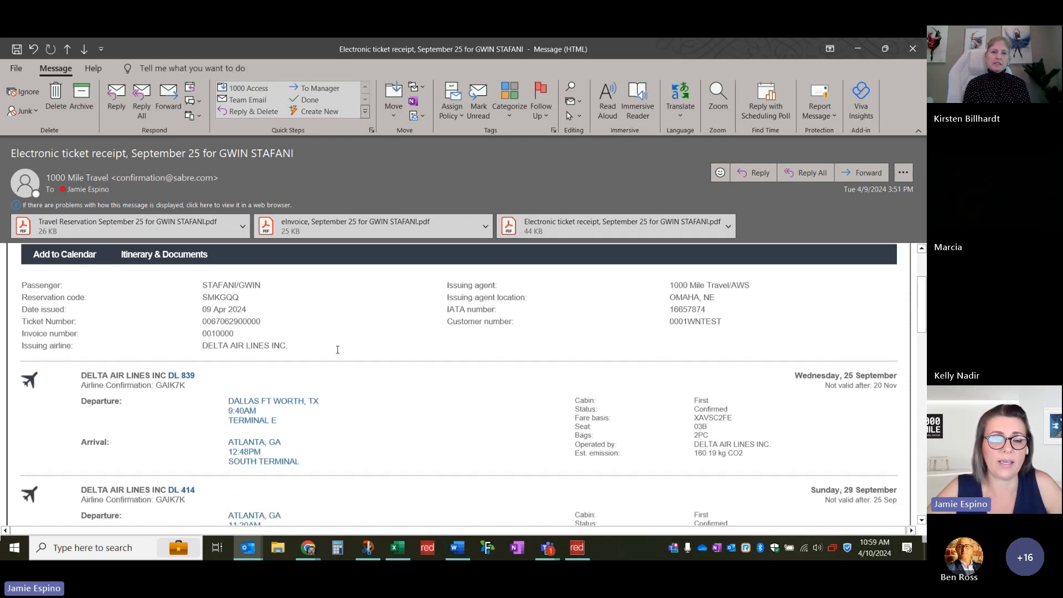
pyautogui.scroll(9, 338, 347)
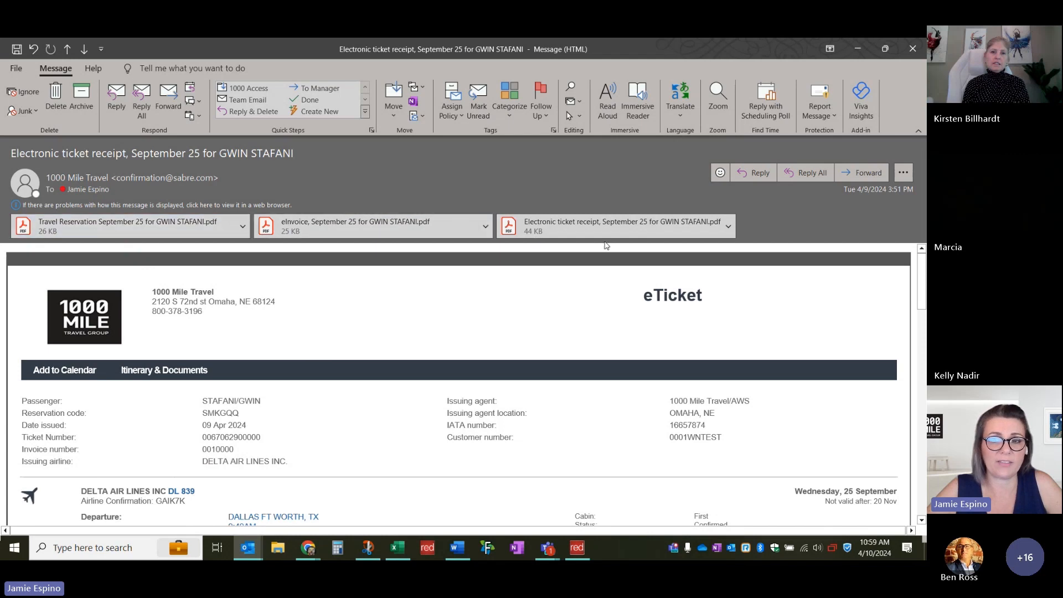
pyautogui.scroll(-1, 526, 311)
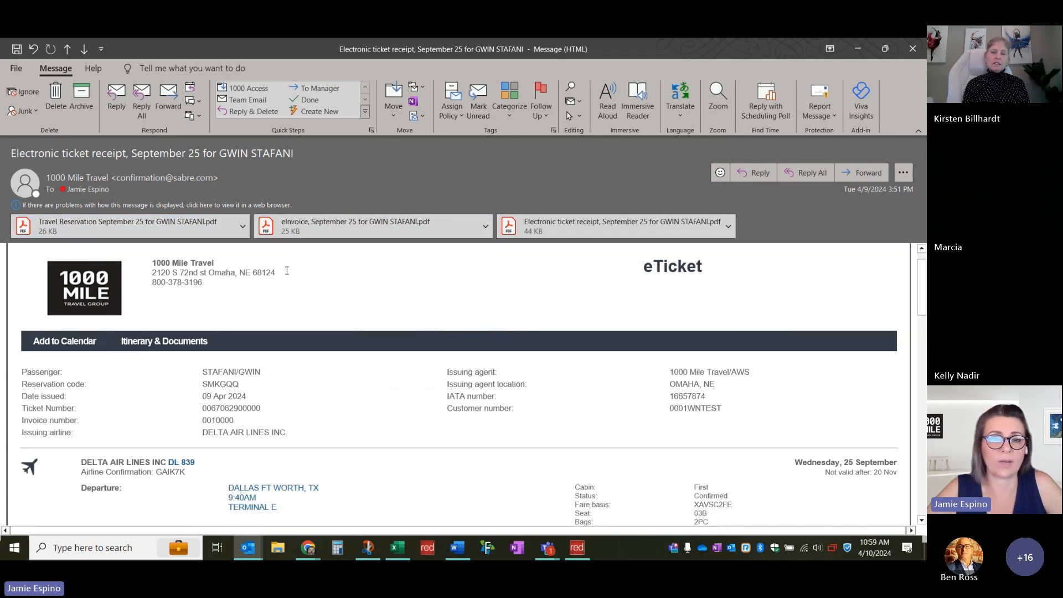
pyautogui.scroll(1, 442, 346)
pyautogui.scroll(-6, 441, 346)
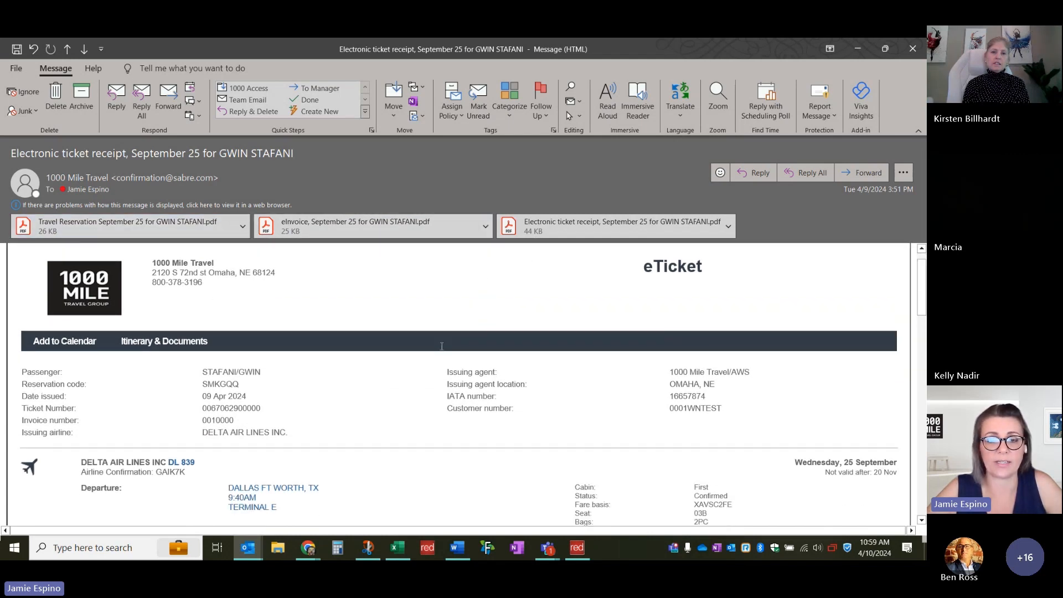
pyautogui.scroll(-9, 422, 342)
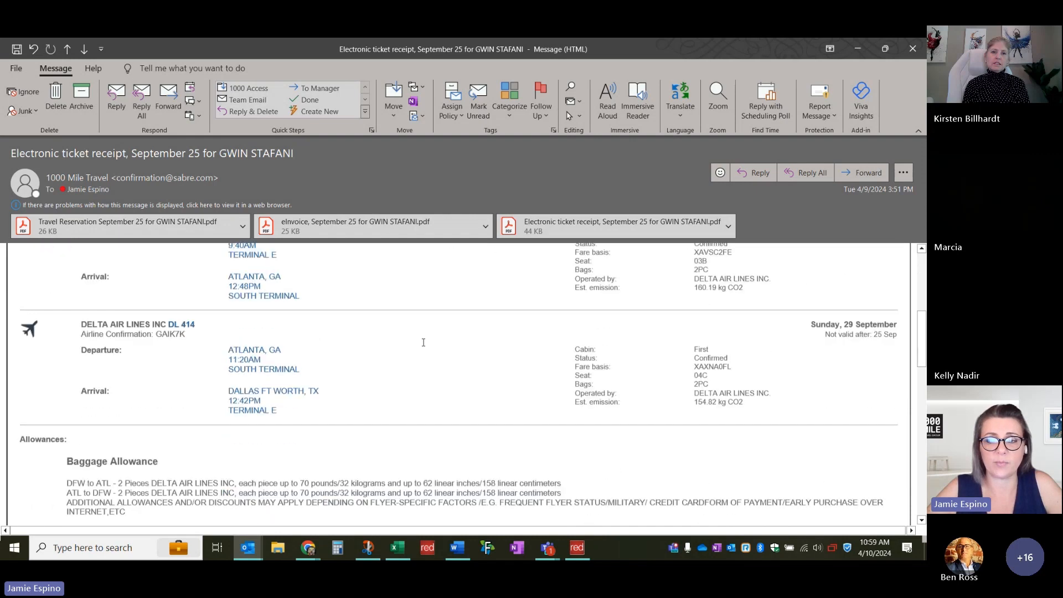
pyautogui.scroll(-8, 175, 291)
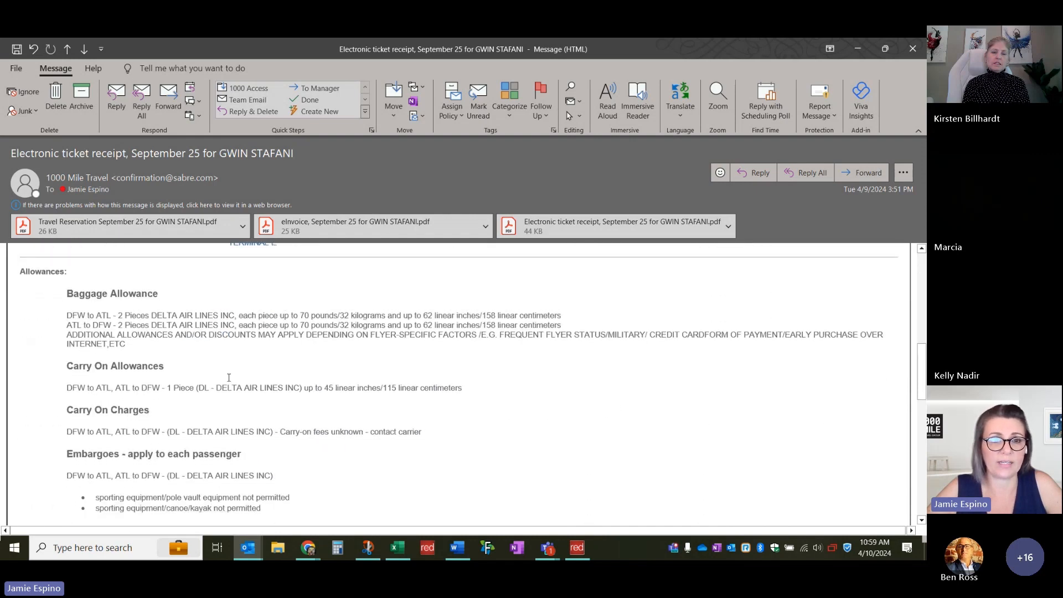
pyautogui.scroll(-4, 229, 376)
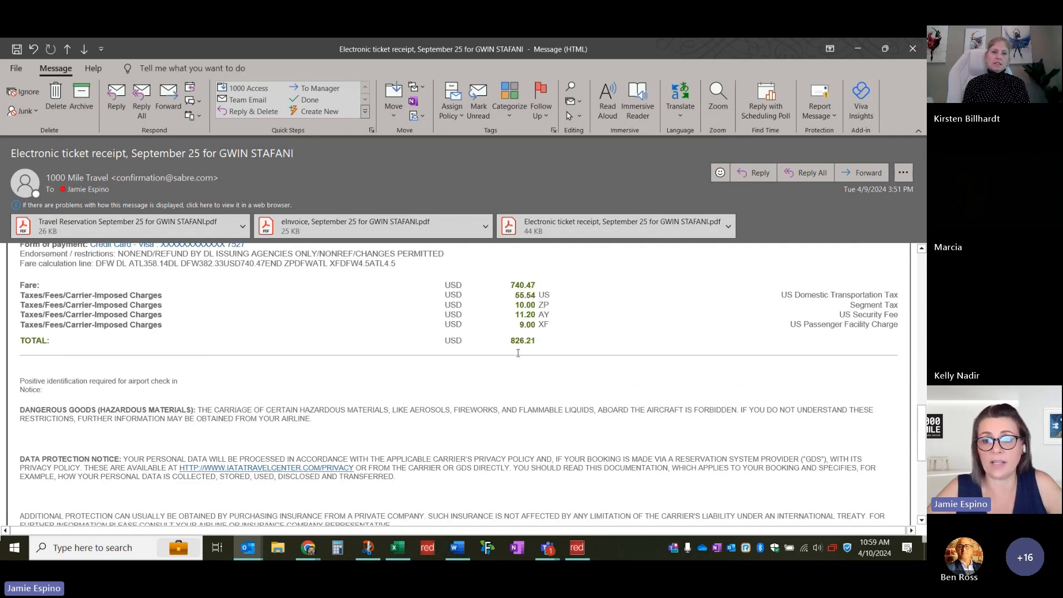
pyautogui.scroll(-7, 513, 353)
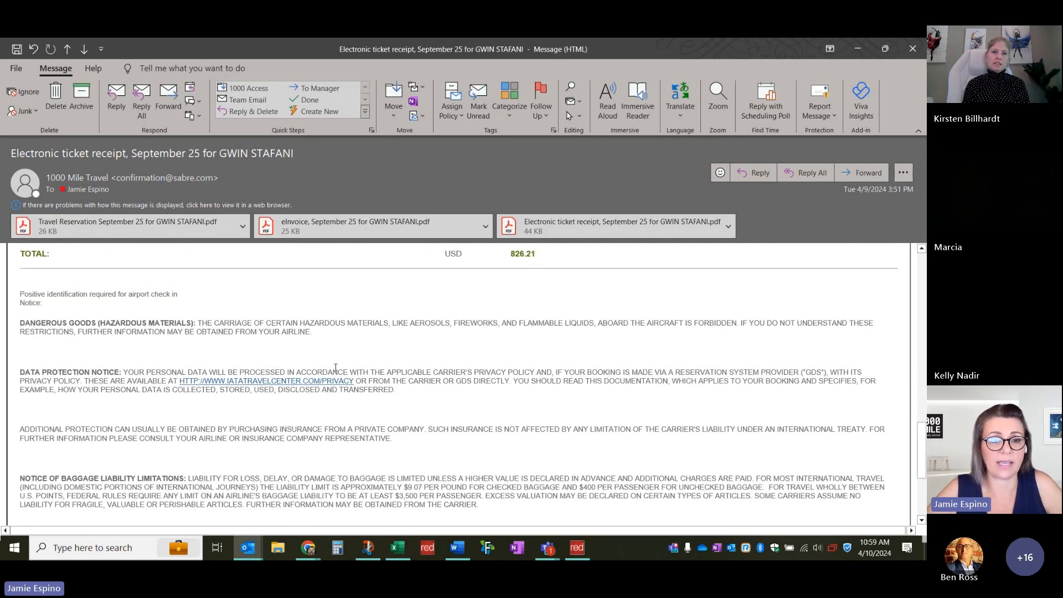
pyautogui.scroll(-4, 335, 367)
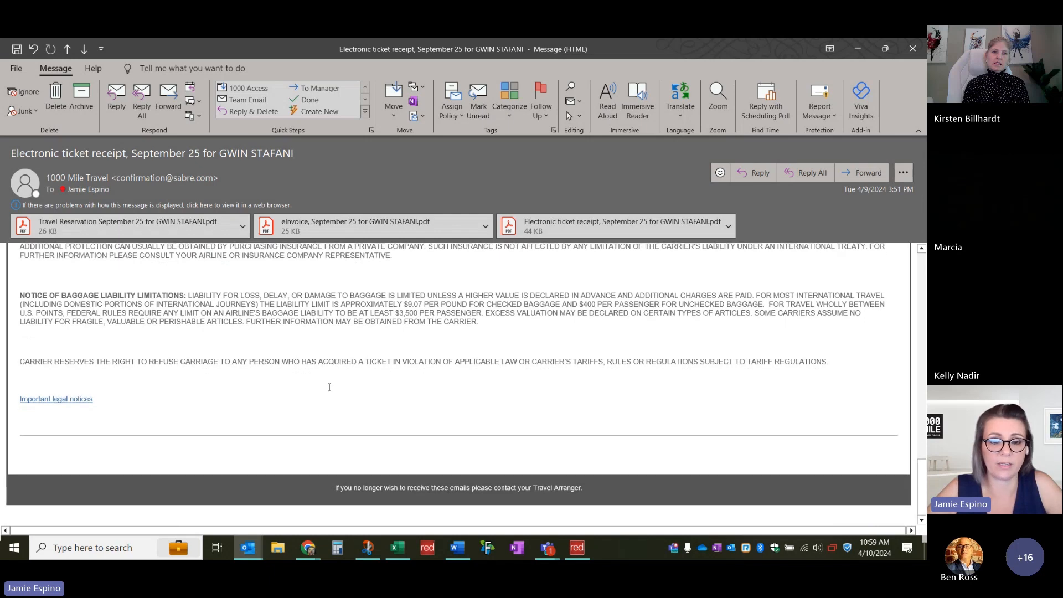
pyautogui.scroll(20, 330, 398)
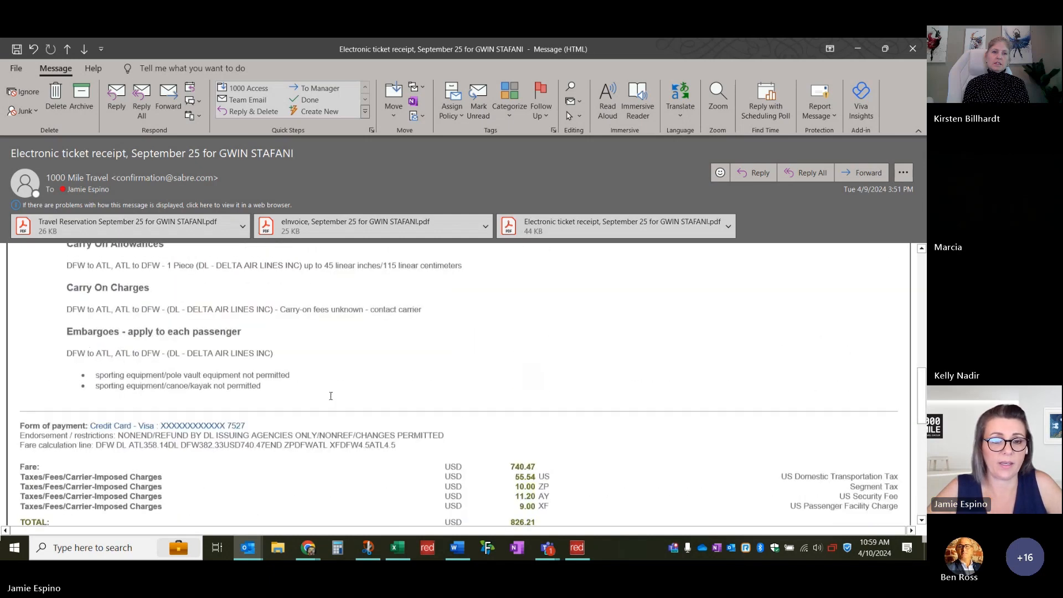
pyautogui.scroll(12, 274, 437)
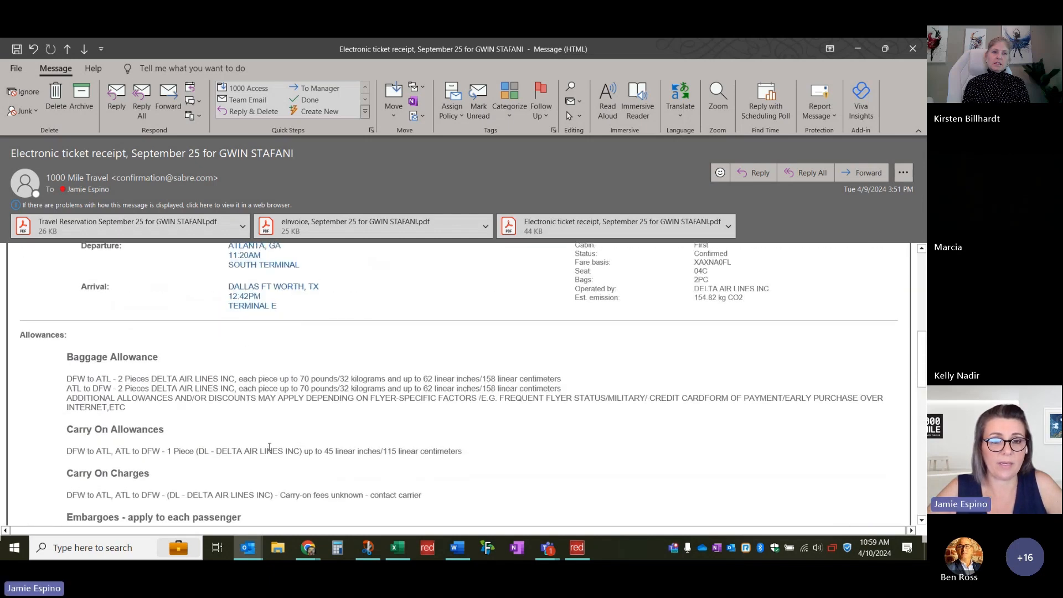
pyautogui.scroll(10, 532, 413)
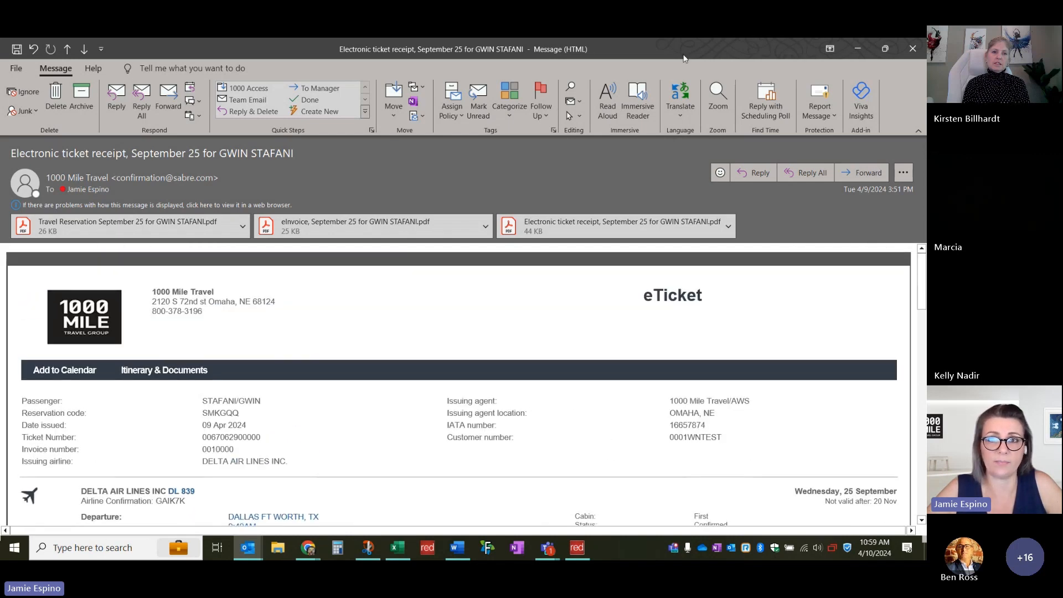
pyautogui.hotkey('alt', 'Tab')
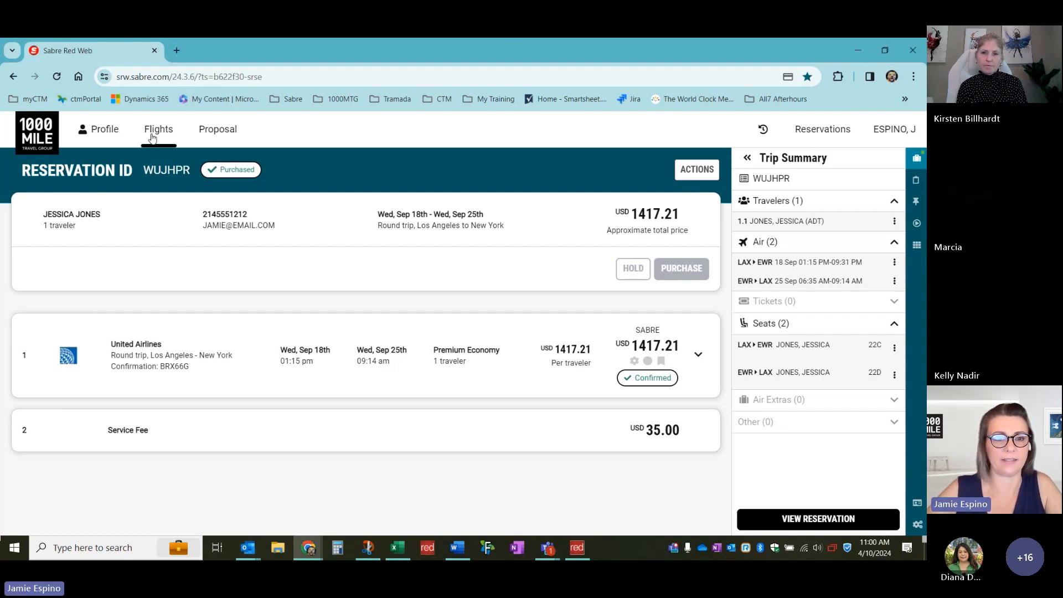
# Start a multi-city flight search with DFW to ATL on 25SEP2024 as the first leg
pyautogui.click(152, 135)
pyautogui.click(108, 220)
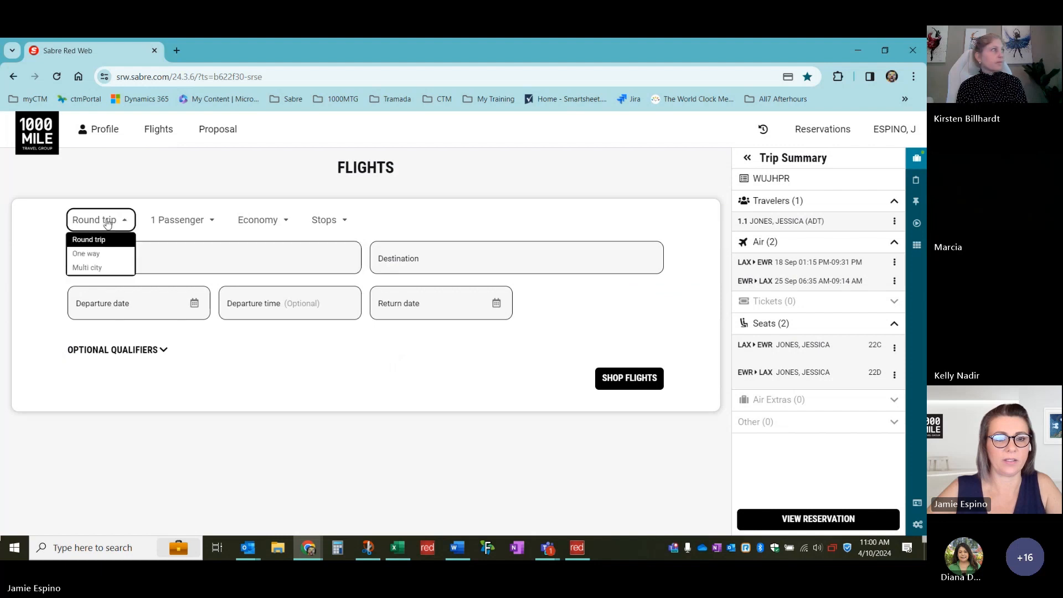
pyautogui.click(87, 267)
pyautogui.click(108, 263)
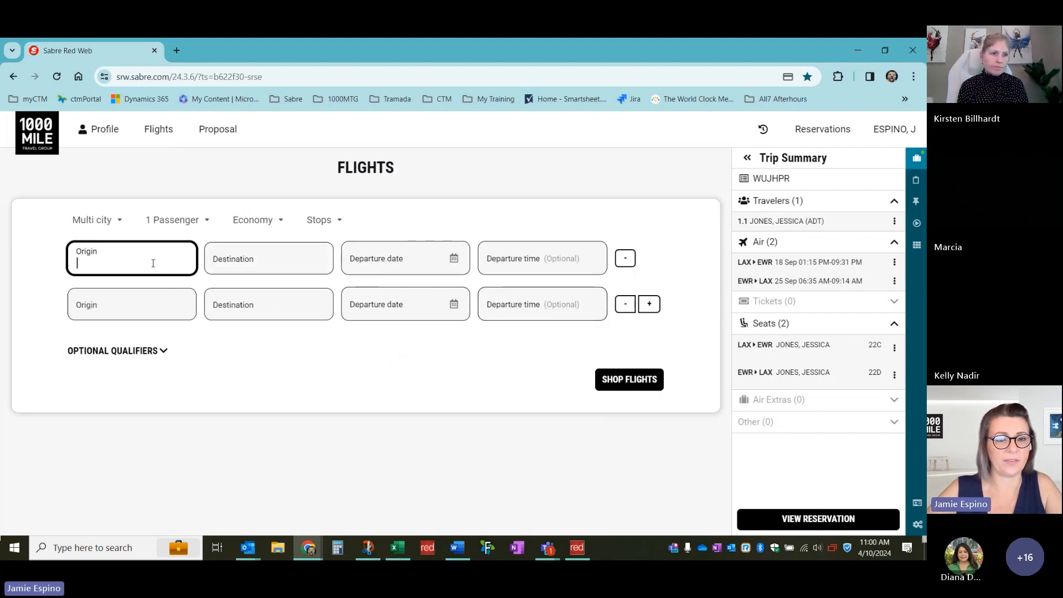
pyautogui.write('DFW')
pyautogui.press('Return')
pyautogui.write('A')
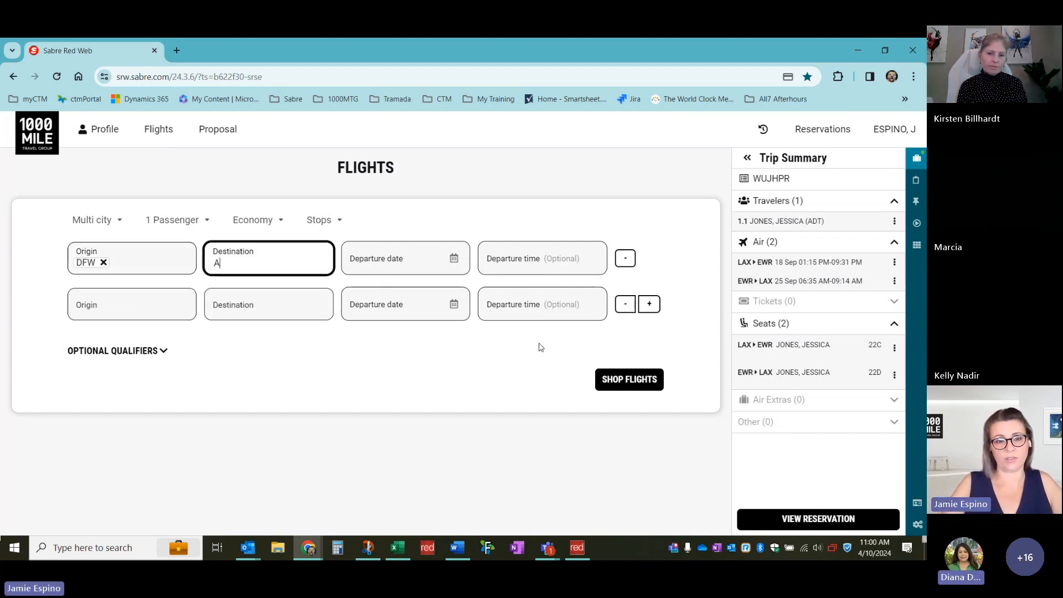
pyautogui.write('TL')
pyautogui.press('Return')
pyautogui.write('25SEP2024')
pyautogui.press('Tab')
pyautogui.press('Tab')
pyautogui.press('Tab')
pyautogui.press('Return')
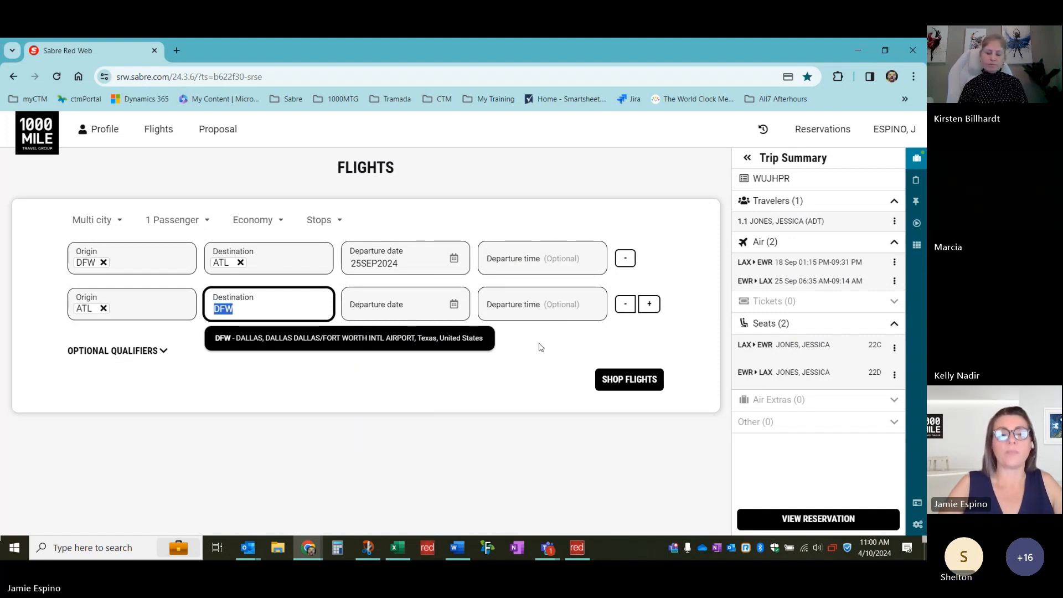
# Switch to a round trip, clear DFW and ATL, and set New York NYC as origin
pyautogui.click(103, 223)
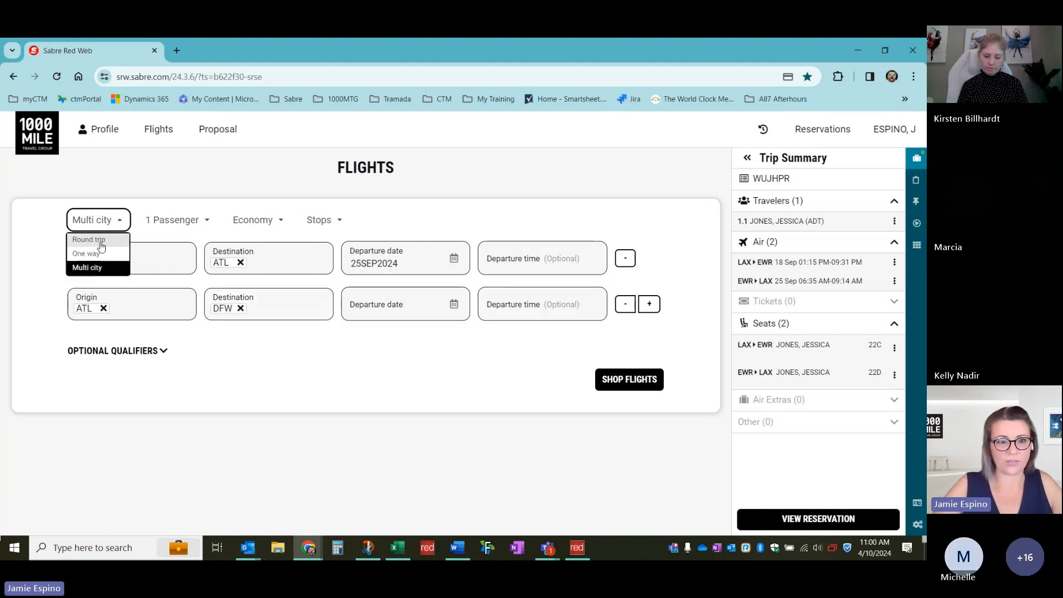
pyautogui.click(91, 239)
pyautogui.click(124, 264)
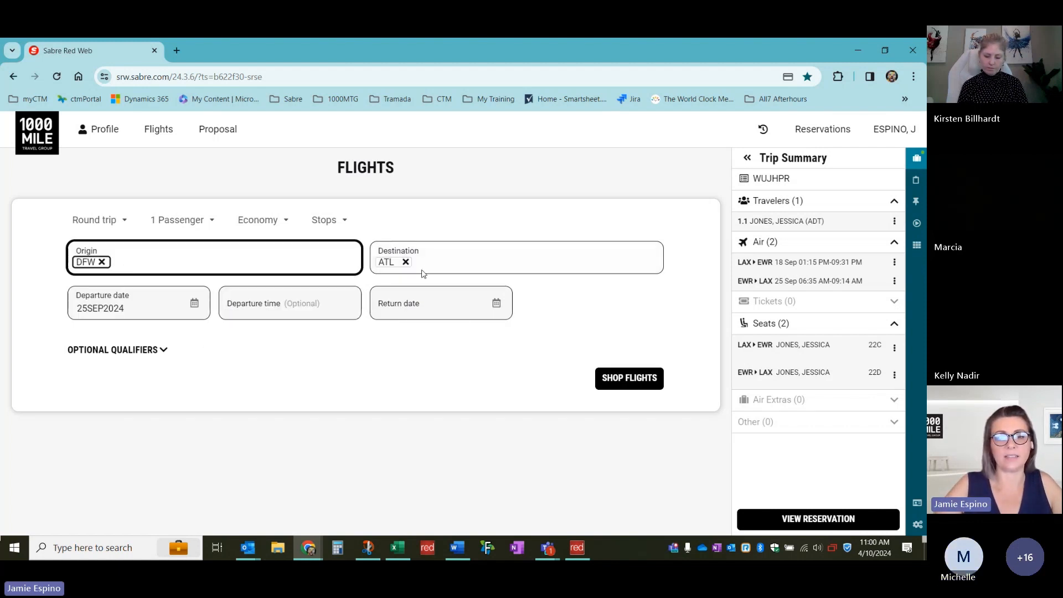
pyautogui.click(405, 262)
pyautogui.click(247, 262)
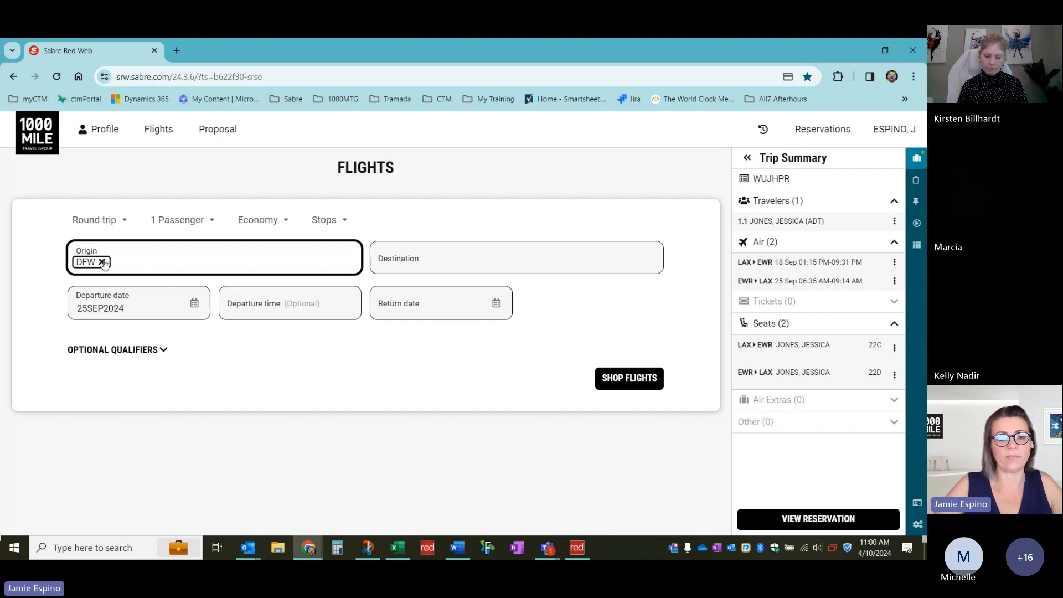
pyautogui.click(103, 262)
pyautogui.write('NEW YORK')
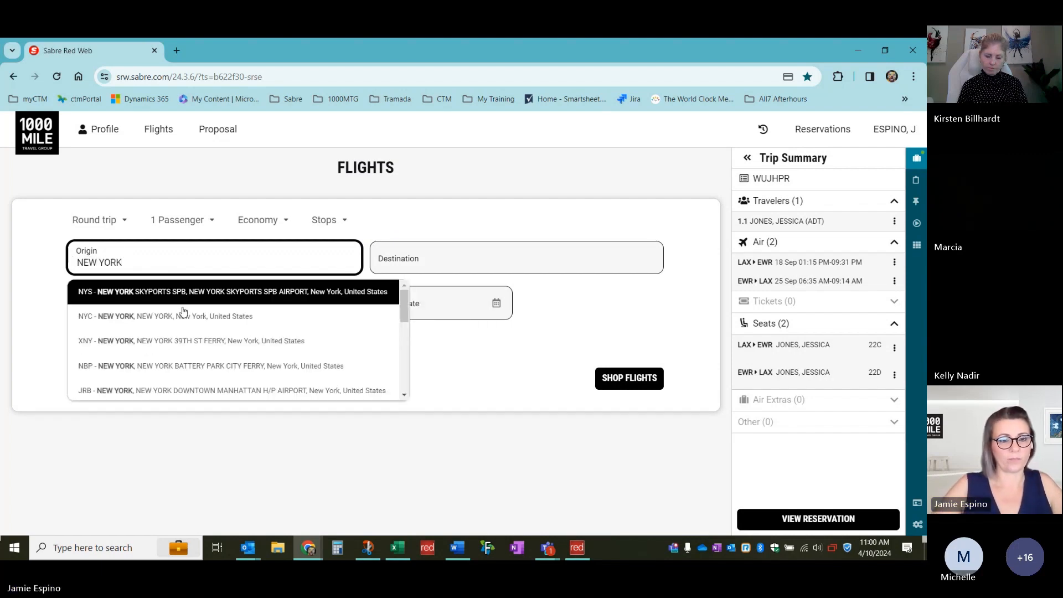
pyautogui.scroll(-2, 189, 332)
pyautogui.scroll(-2, 189, 334)
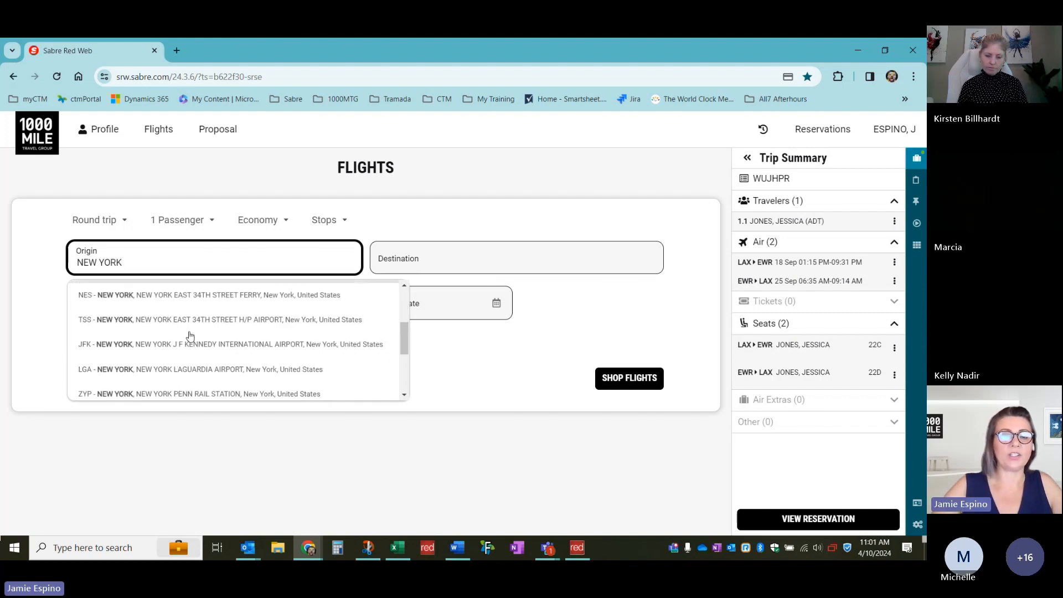
pyautogui.scroll(4, 189, 335)
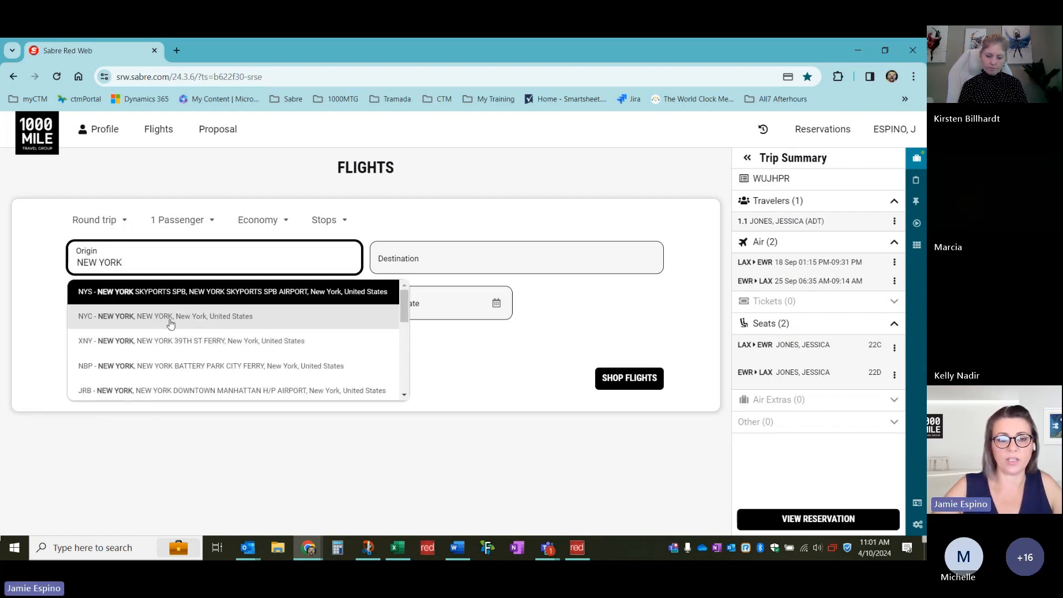
pyautogui.click(170, 316)
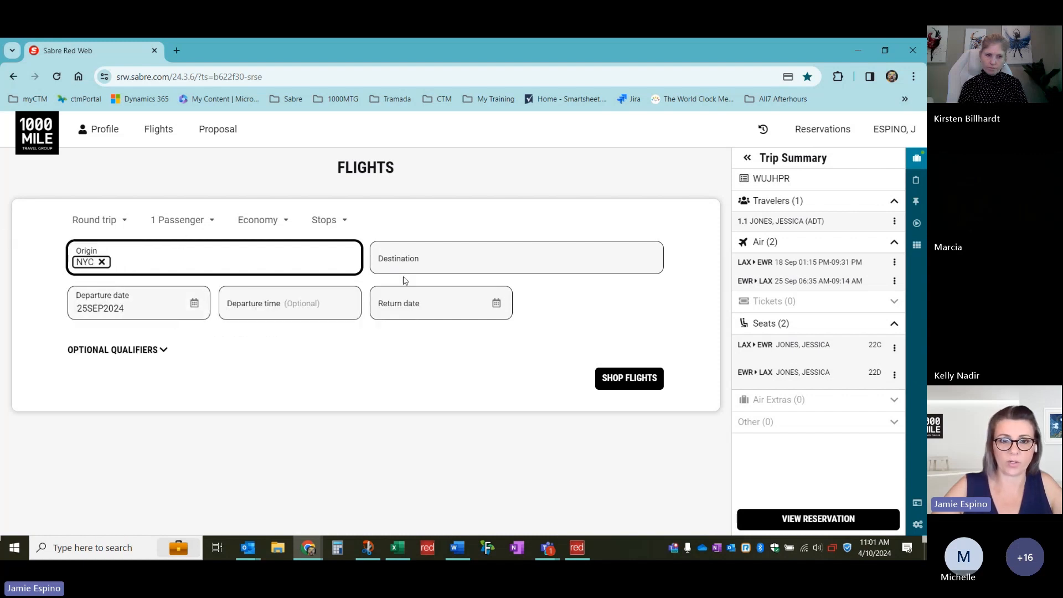
# Set London LON as destination with return 28SEP2024 and run the flight search
pyautogui.click(445, 268)
pyautogui.write('LOND')
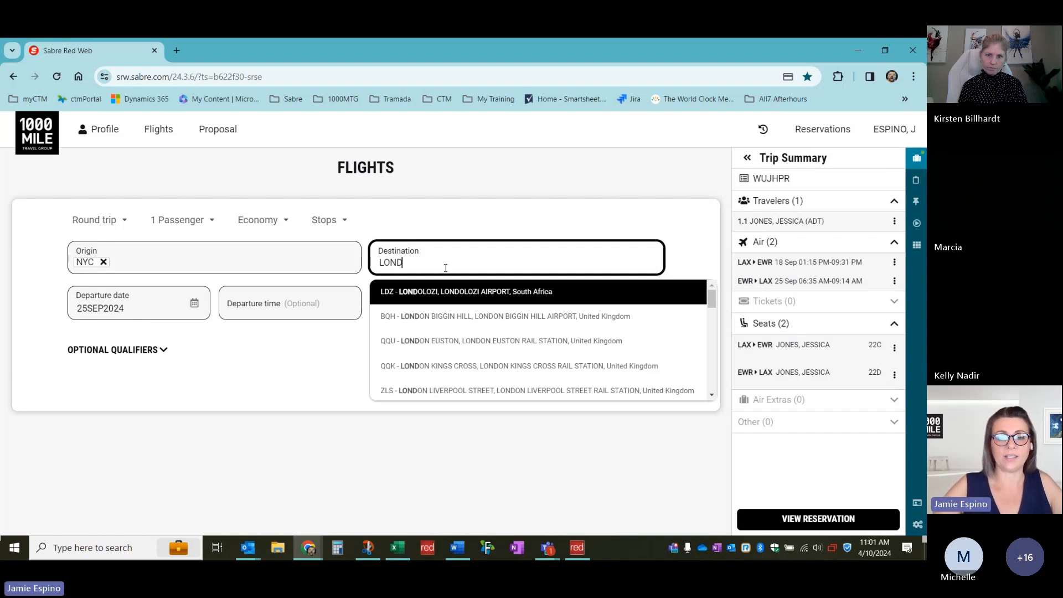
pyautogui.scroll(-2, 507, 355)
pyautogui.scroll(-2, 508, 355)
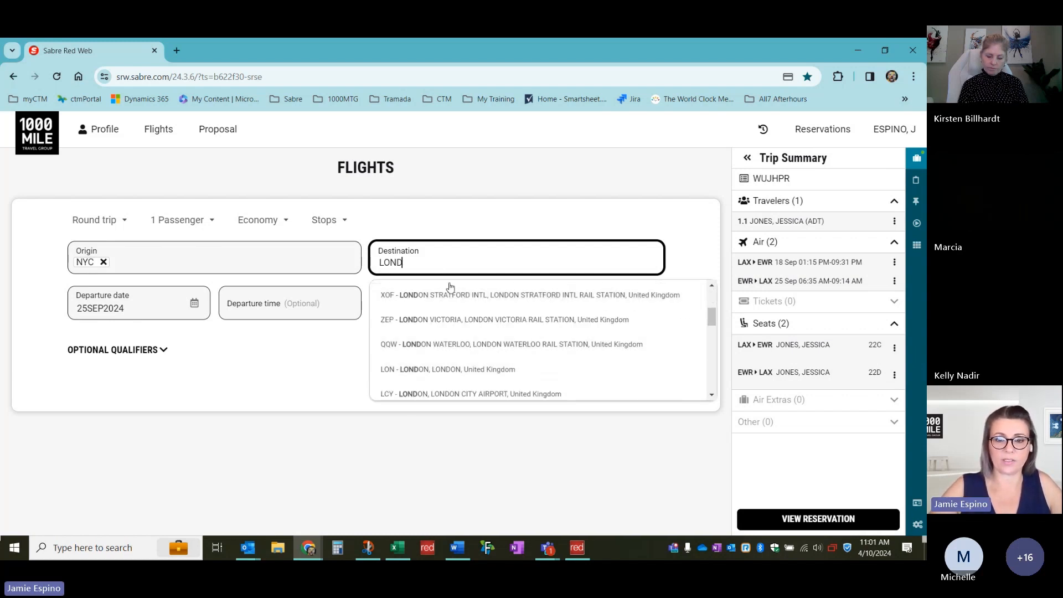
pyautogui.scroll(-2, 526, 354)
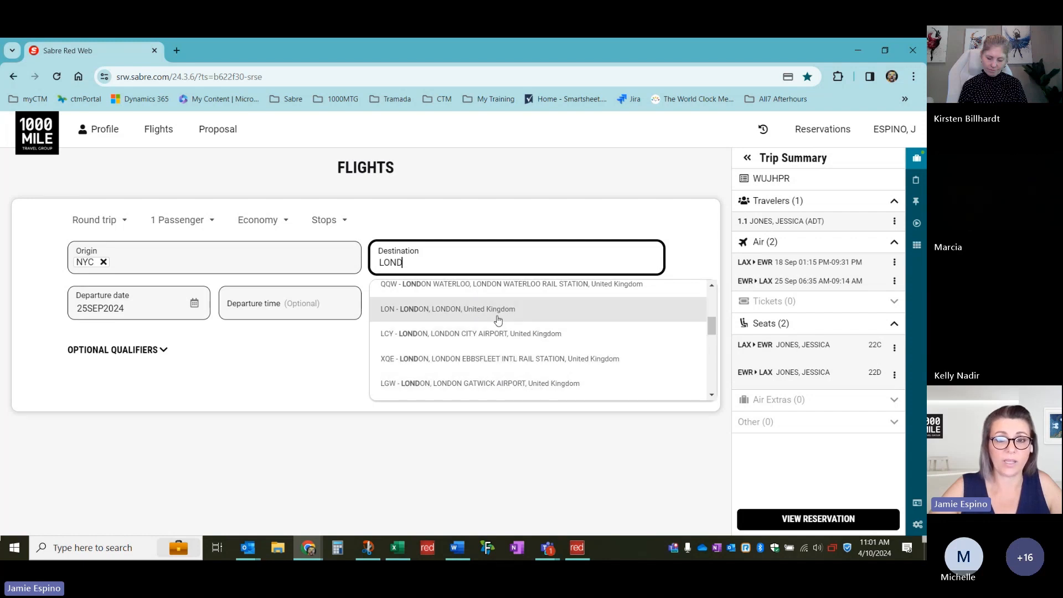
pyautogui.click(456, 308)
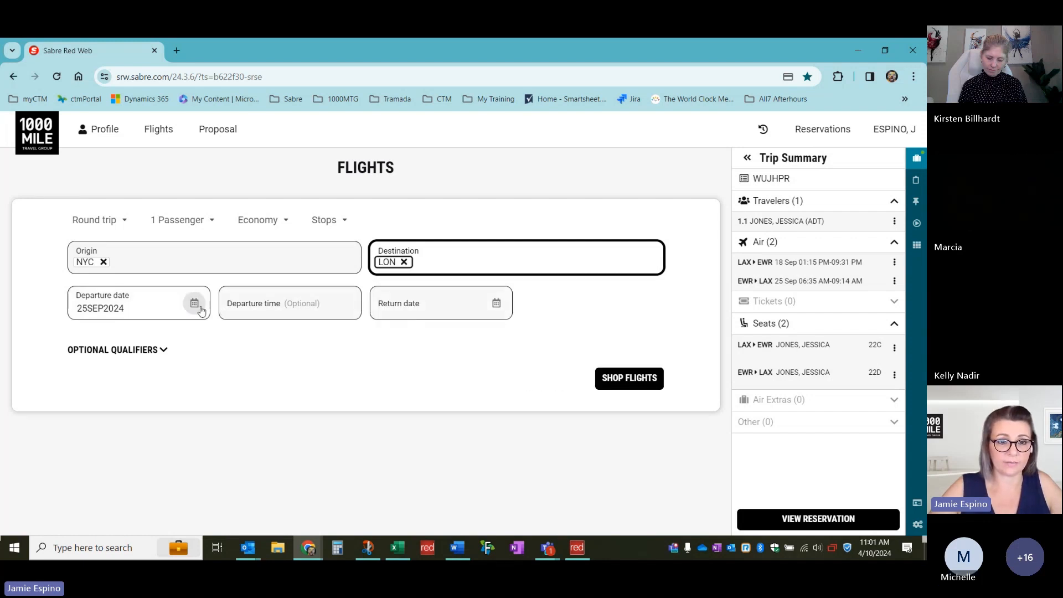
pyautogui.press('Tab')
pyautogui.press('Tab')
pyautogui.press('Tab')
pyautogui.press('Tab')
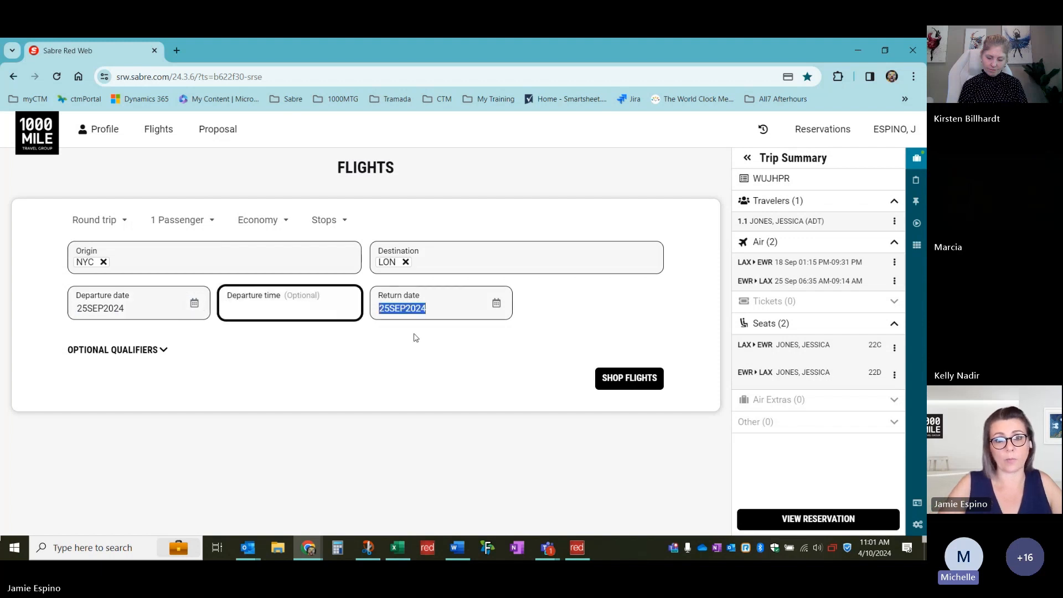
pyautogui.write('28SEP2024')
pyautogui.press('Tab')
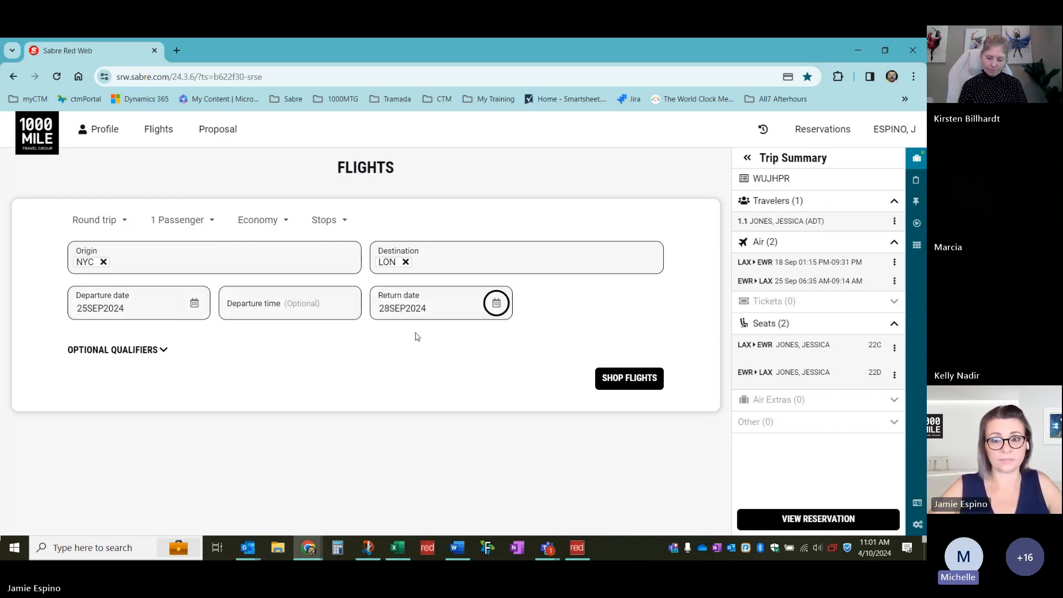
pyautogui.click(608, 381)
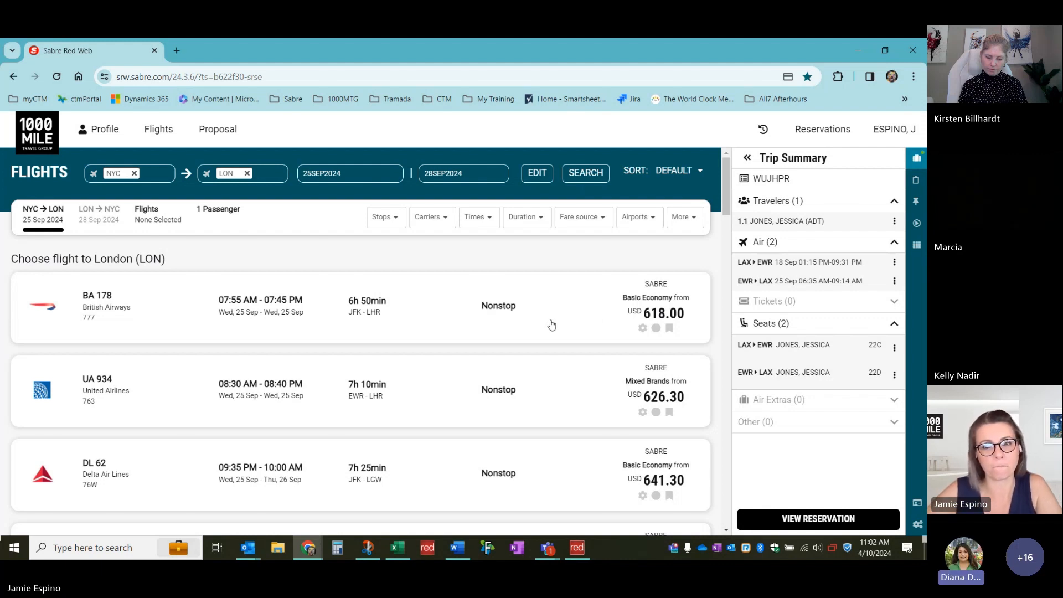
# Change the cabin from Economy to Premium Economy and rerun the NYC–London search
pyautogui.click(531, 174)
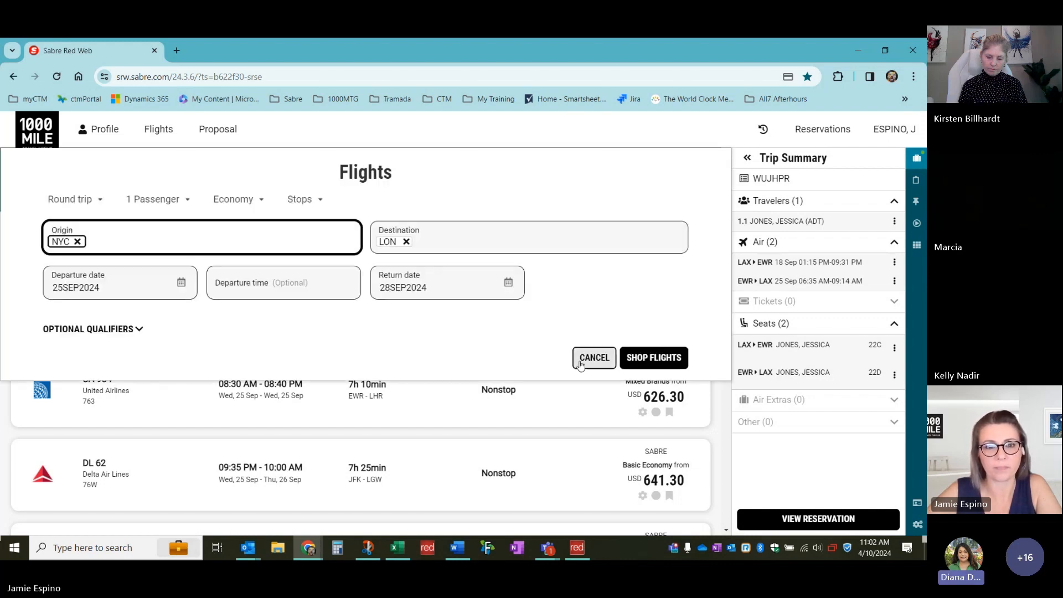
pyautogui.click(235, 199)
pyautogui.click(247, 233)
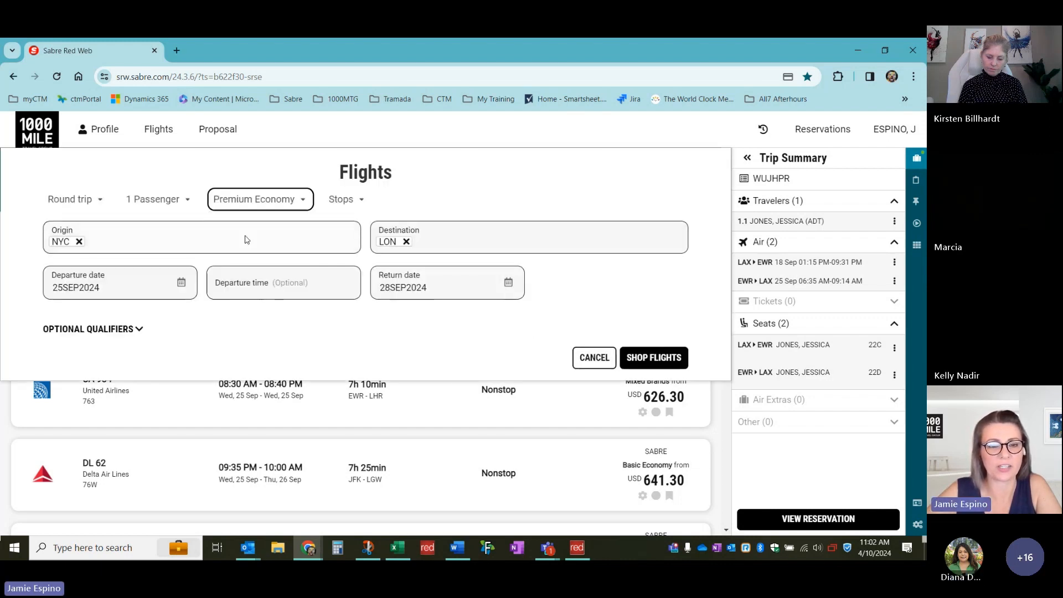
pyautogui.click(653, 358)
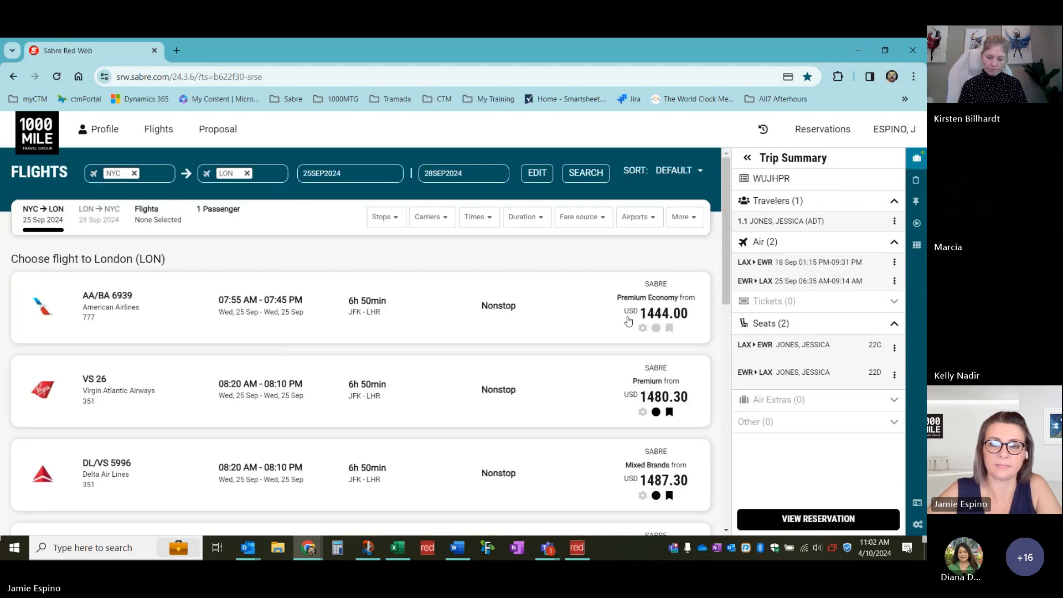
# Select AA/BA 6939 outbound and AA/BA 6946 as the return flight
pyautogui.click(634, 311)
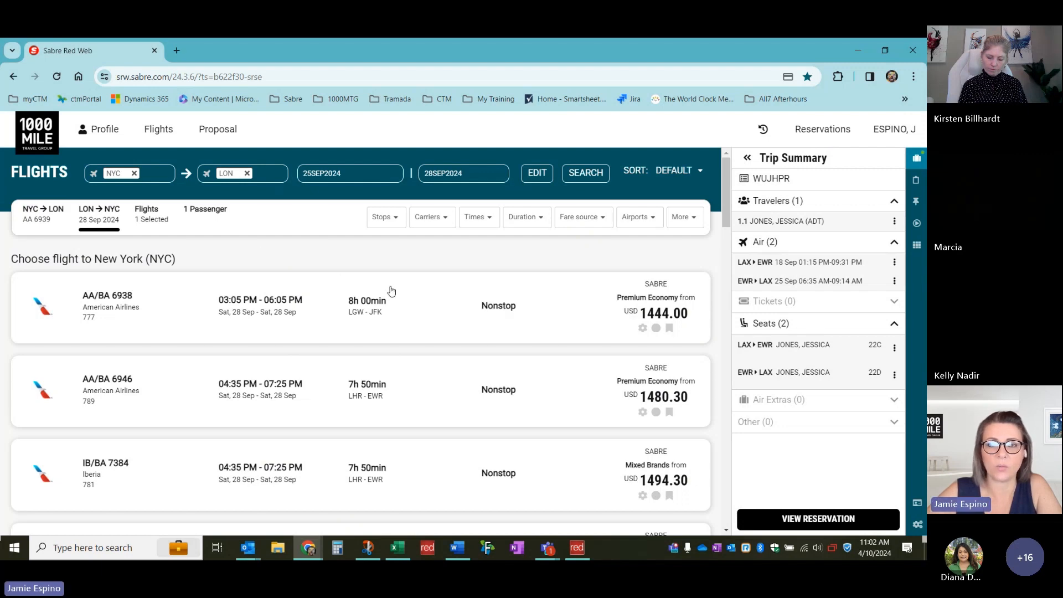
pyautogui.scroll(-3, 248, 326)
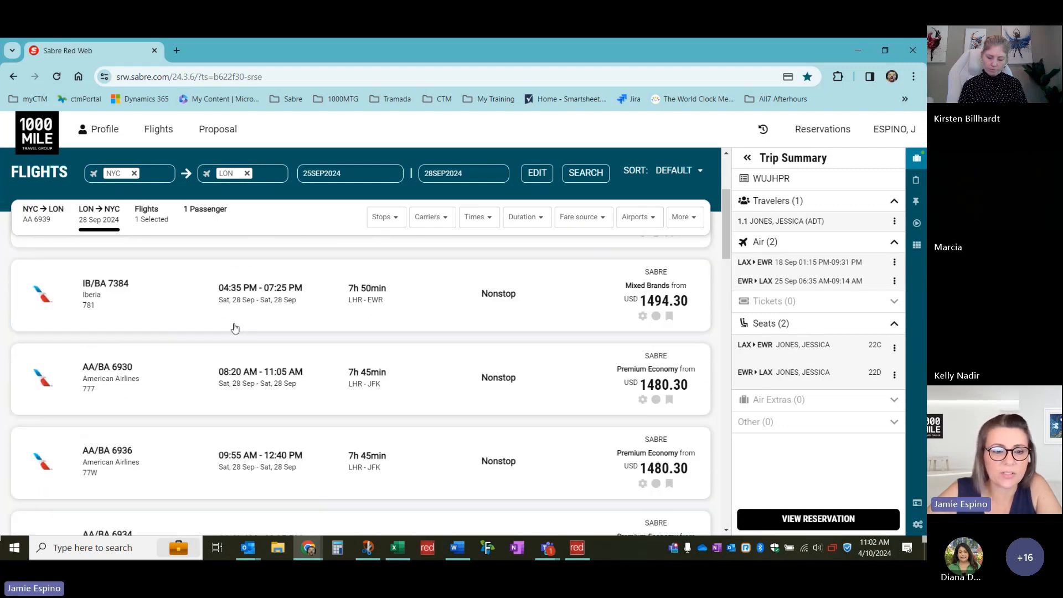
pyautogui.scroll(3, 235, 328)
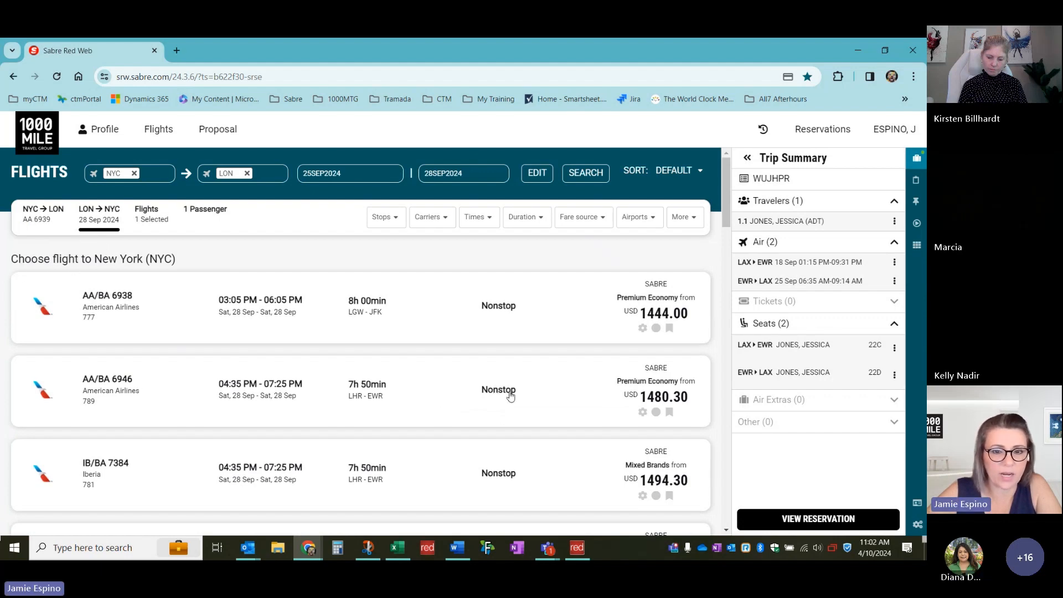
pyautogui.click(531, 394)
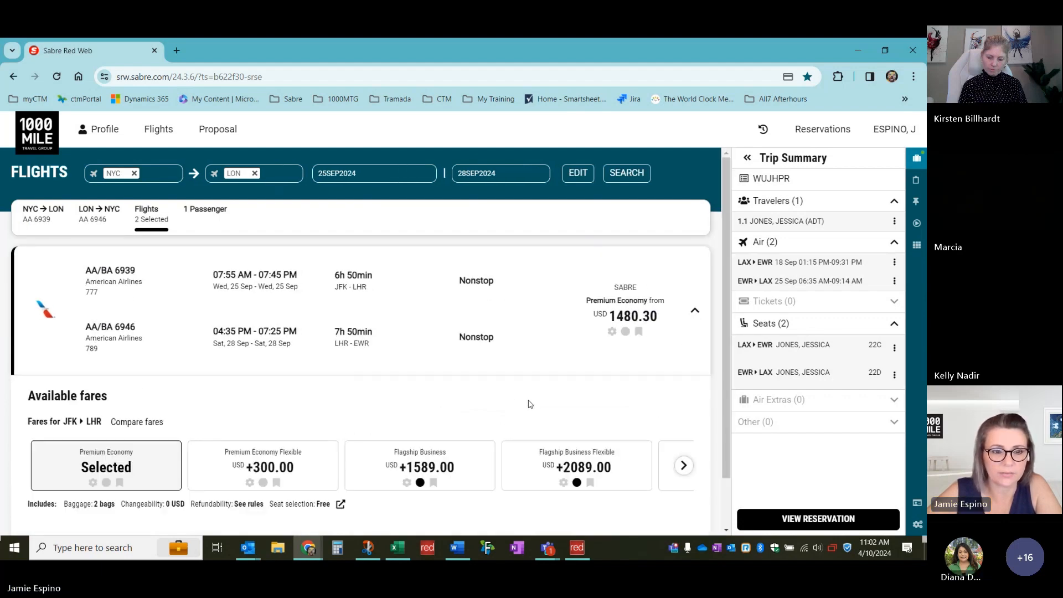
pyautogui.scroll(-1, 528, 404)
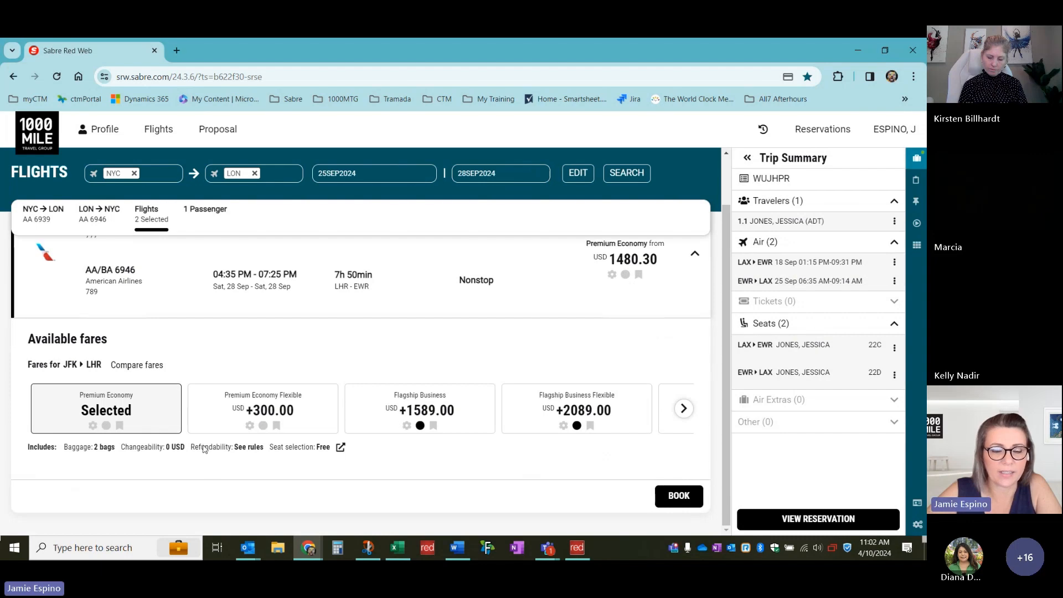
# Review the fare rules for the selected Premium Economy fare, then close them
pyautogui.click(339, 447)
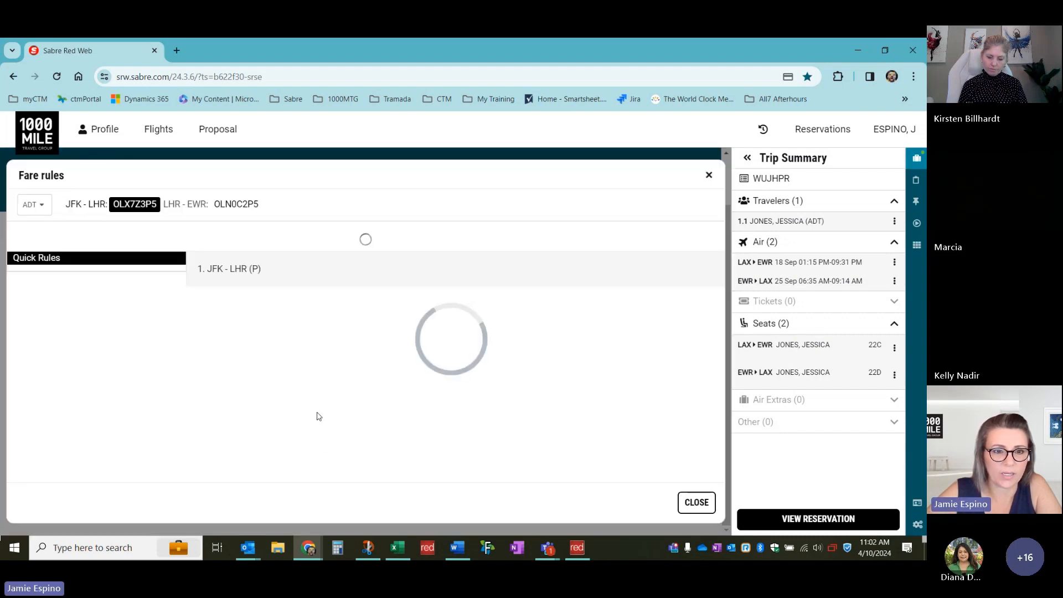
pyautogui.scroll(-1, 152, 293)
pyautogui.scroll(-3, 152, 294)
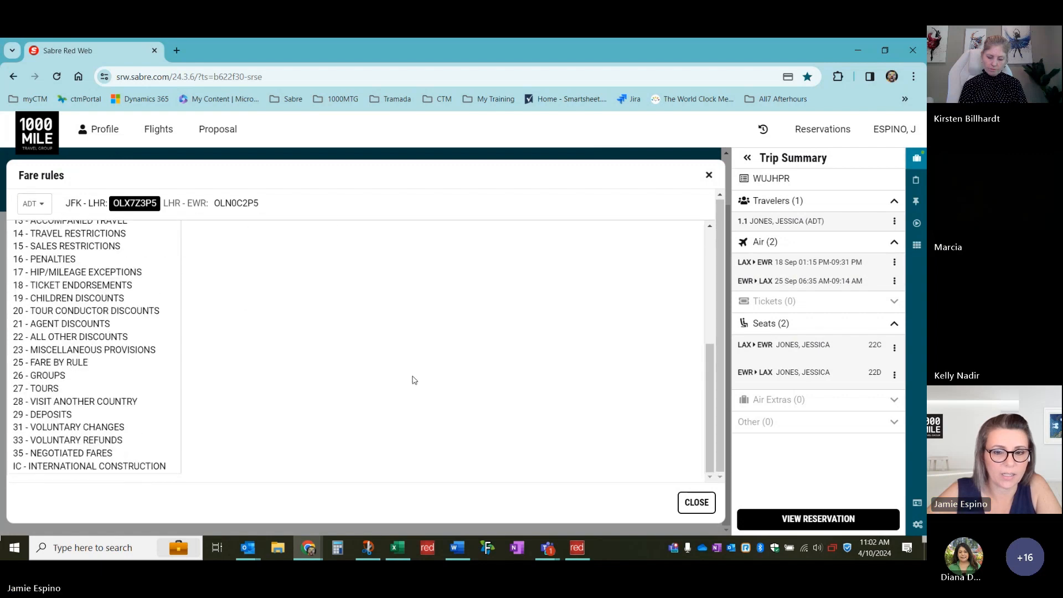
pyautogui.click(696, 502)
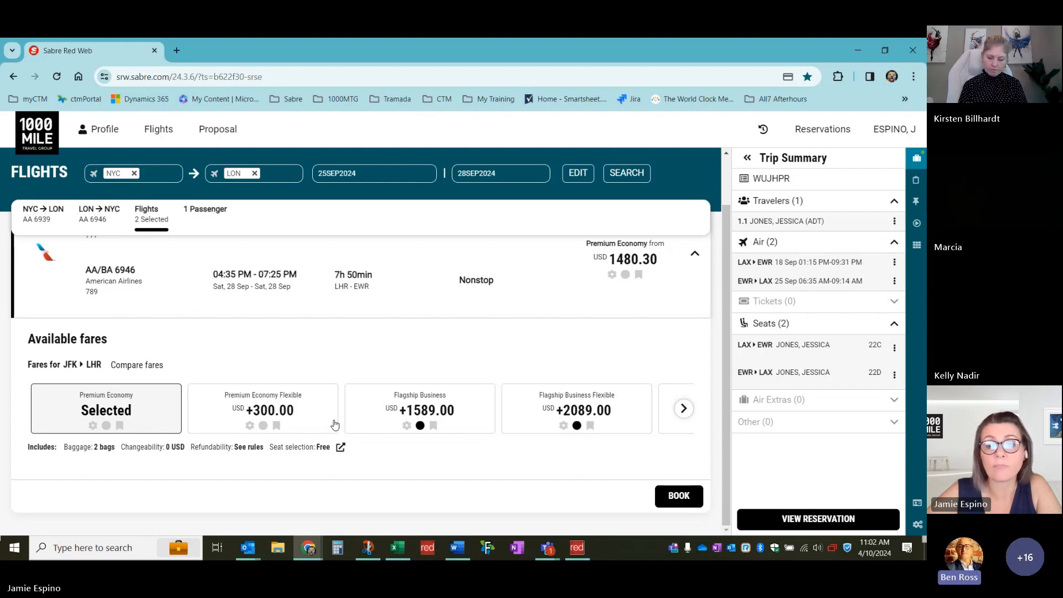
# Book the AA/BA 6939 and 6946 Premium Economy round trip using the prefilled traveler and payment details
pyautogui.click(674, 498)
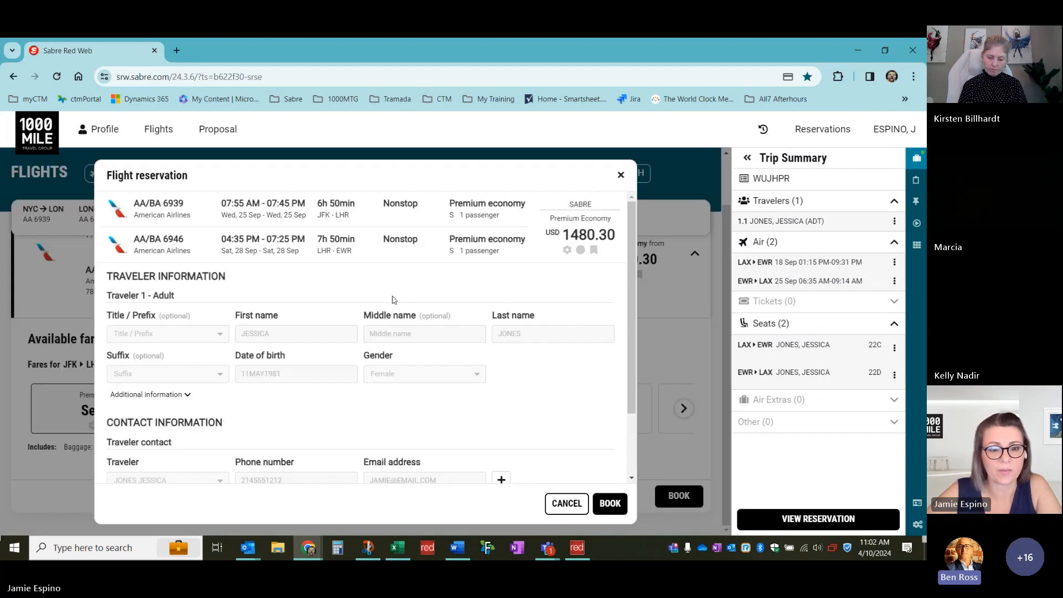
pyautogui.scroll(-2, 284, 428)
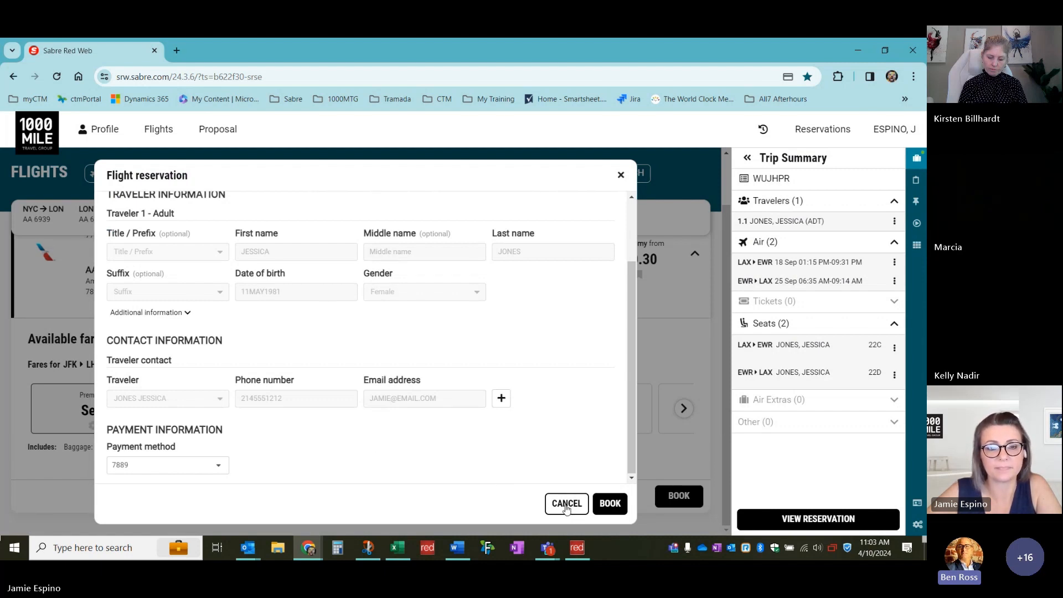
pyautogui.click(610, 503)
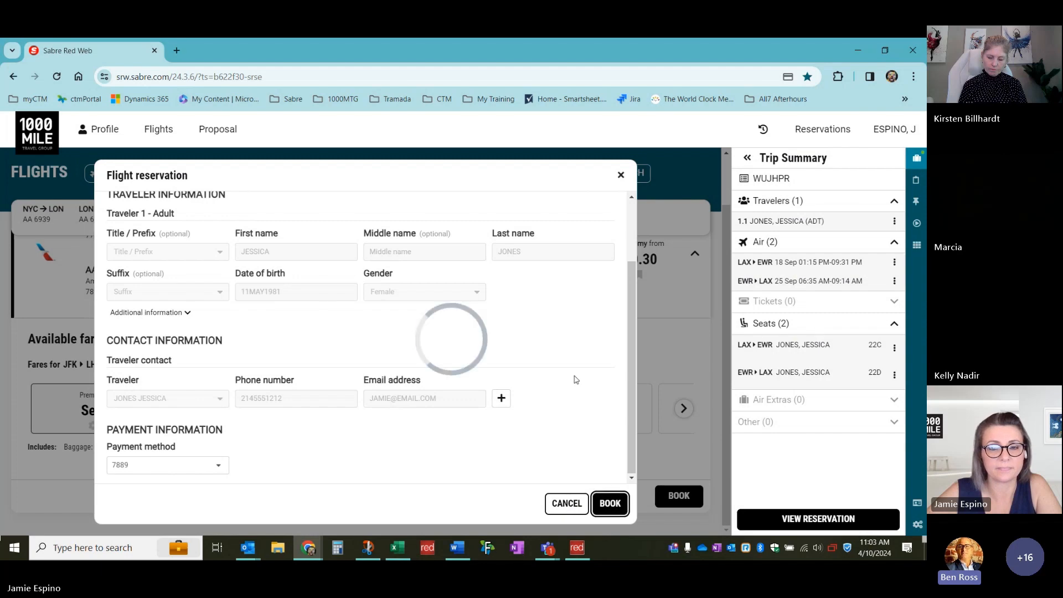
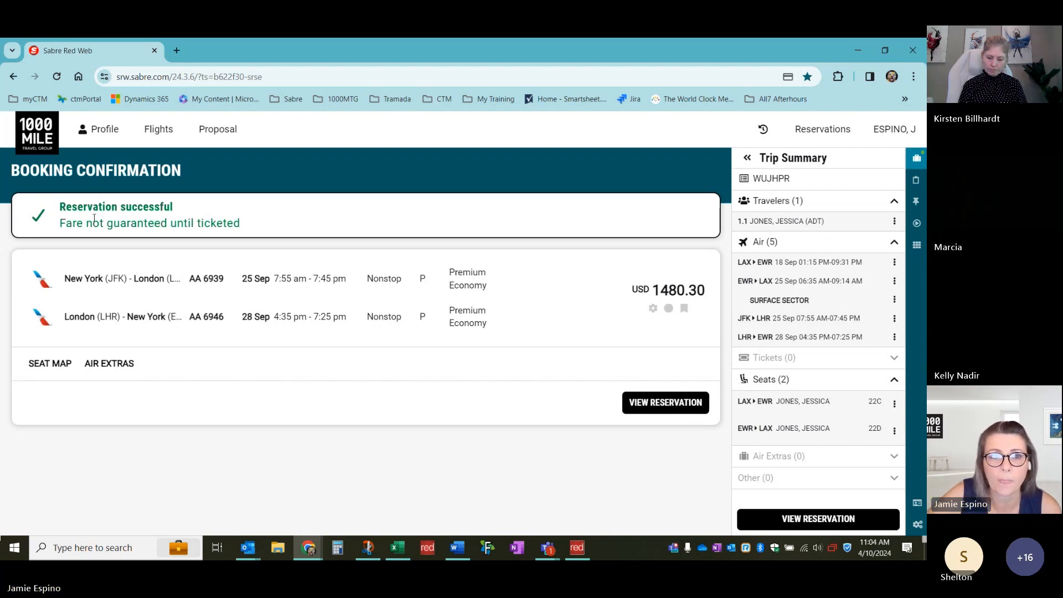
# Dismiss the profile search and collapse the Trip Summary panel so the confirmation fills the page
pyautogui.click(97, 135)
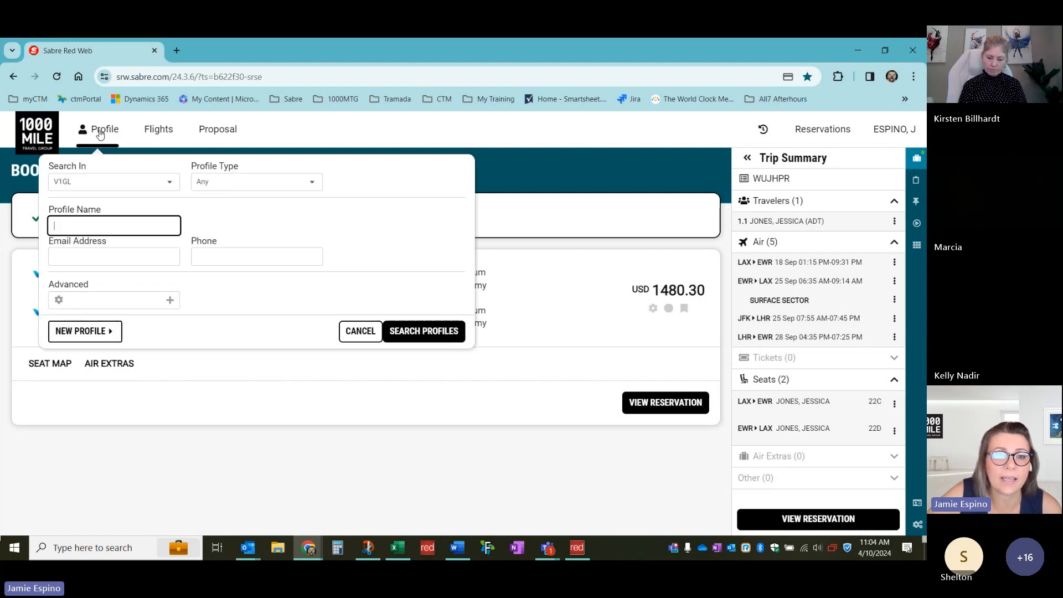
pyautogui.click(361, 332)
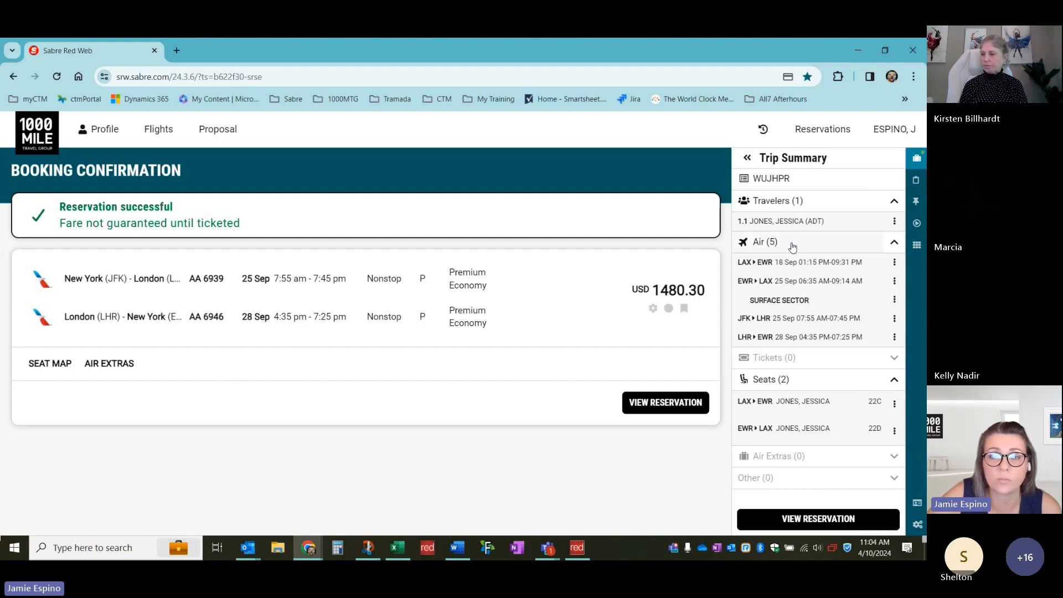
pyautogui.click(916, 160)
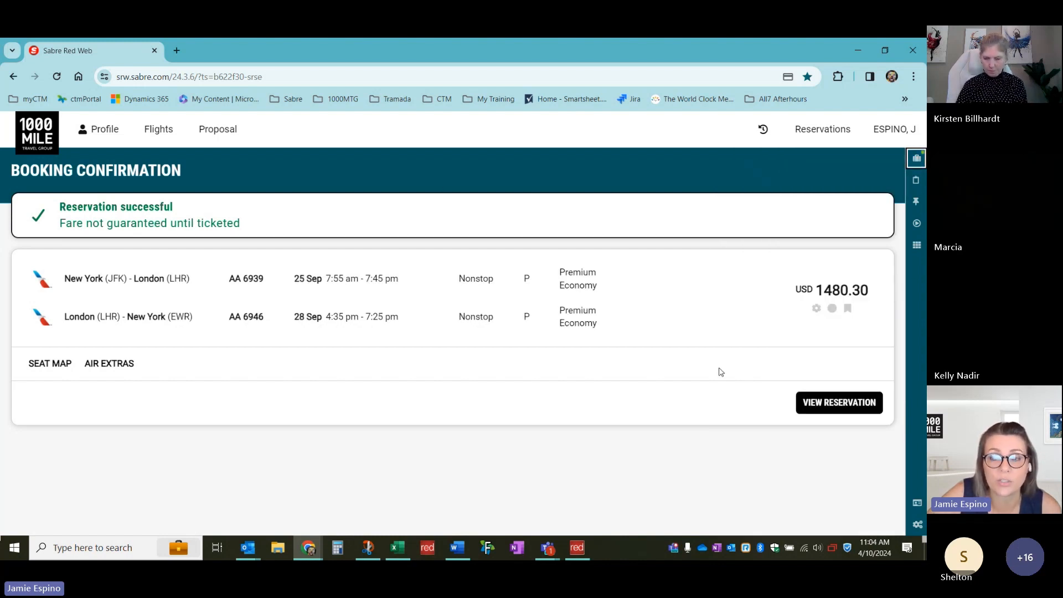
# Open the full reservation details page and look over the purchased booking
pyautogui.click(841, 404)
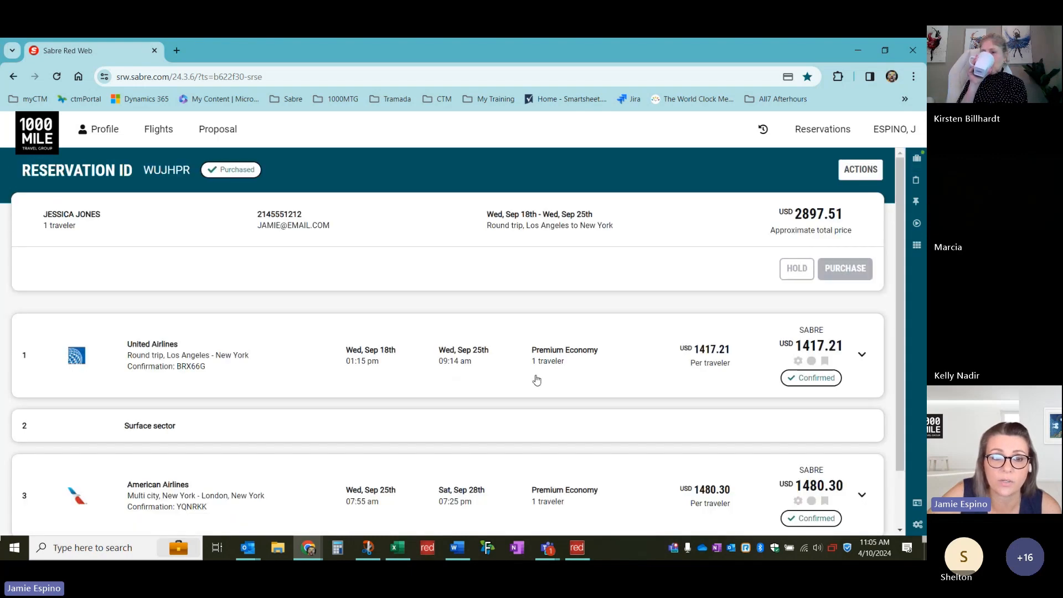
pyautogui.scroll(-1, 333, 329)
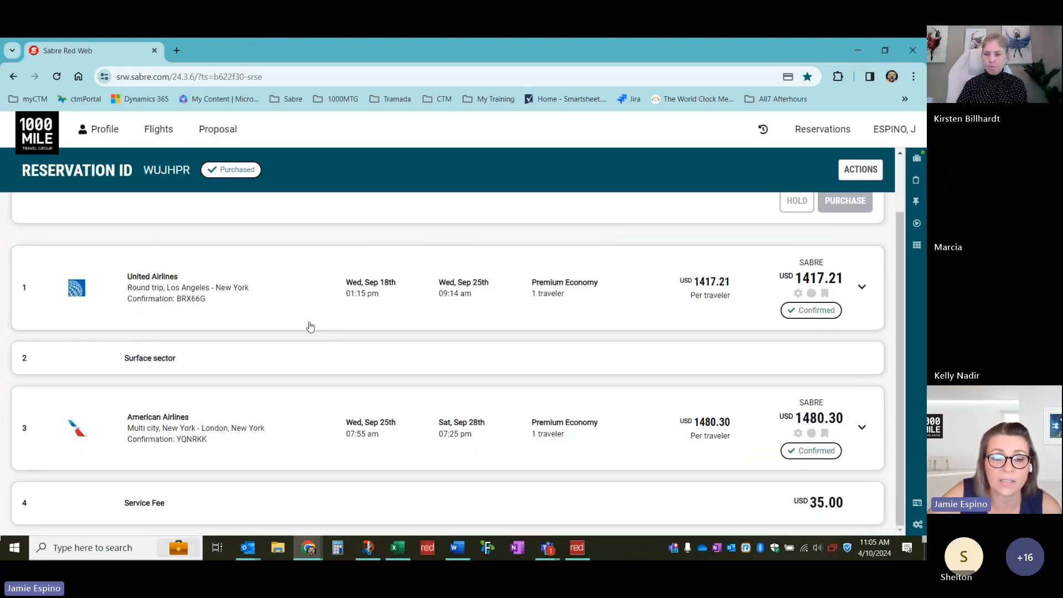
pyautogui.scroll(1, 310, 326)
pyautogui.scroll(-1, 310, 326)
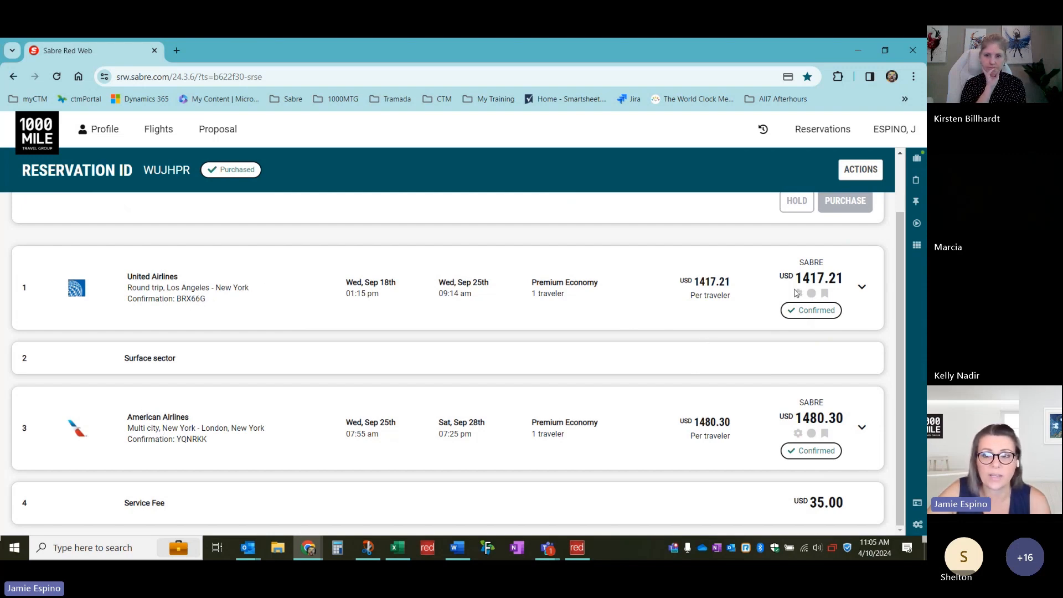
# Expand the United Airlines and American Airlines bookings to inspect their flight segments
pyautogui.click(862, 288)
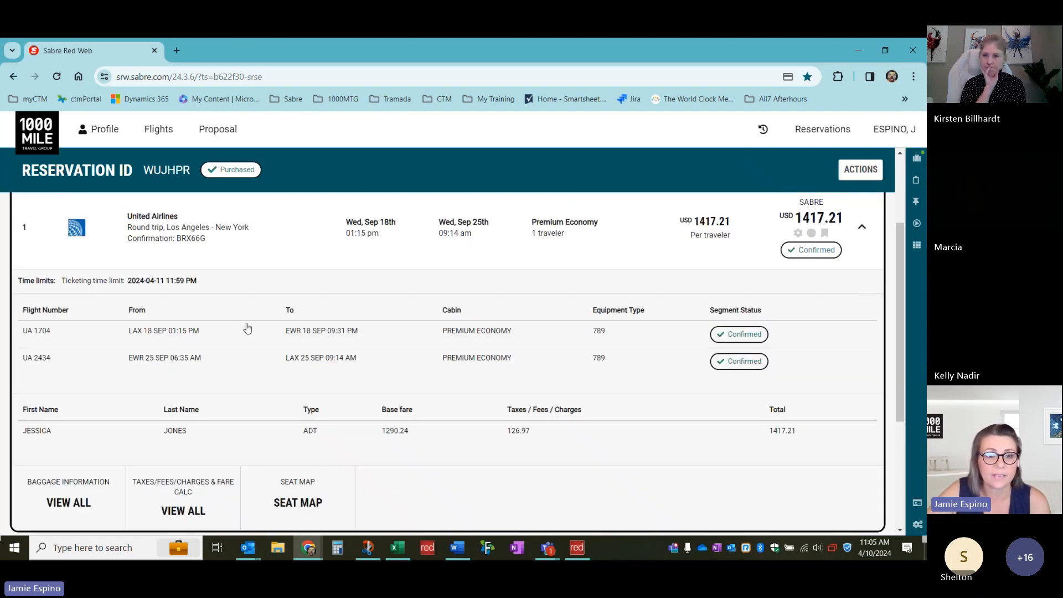
pyautogui.scroll(-4, 203, 333)
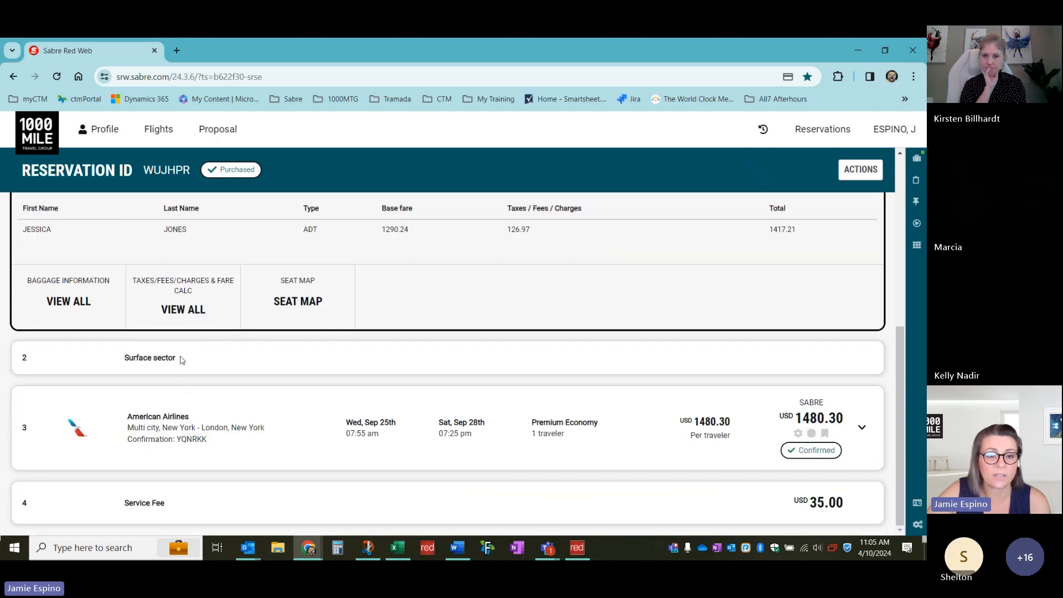
pyautogui.click(862, 429)
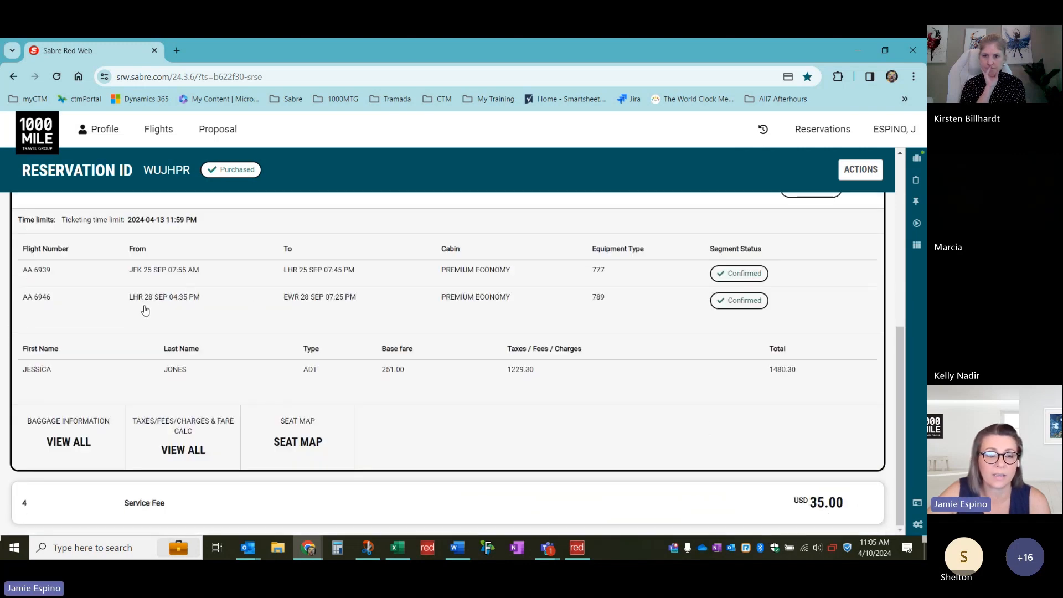
pyautogui.scroll(3, 145, 310)
pyautogui.scroll(-3, 514, 373)
pyautogui.scroll(3, 858, 354)
pyautogui.scroll(3, 863, 360)
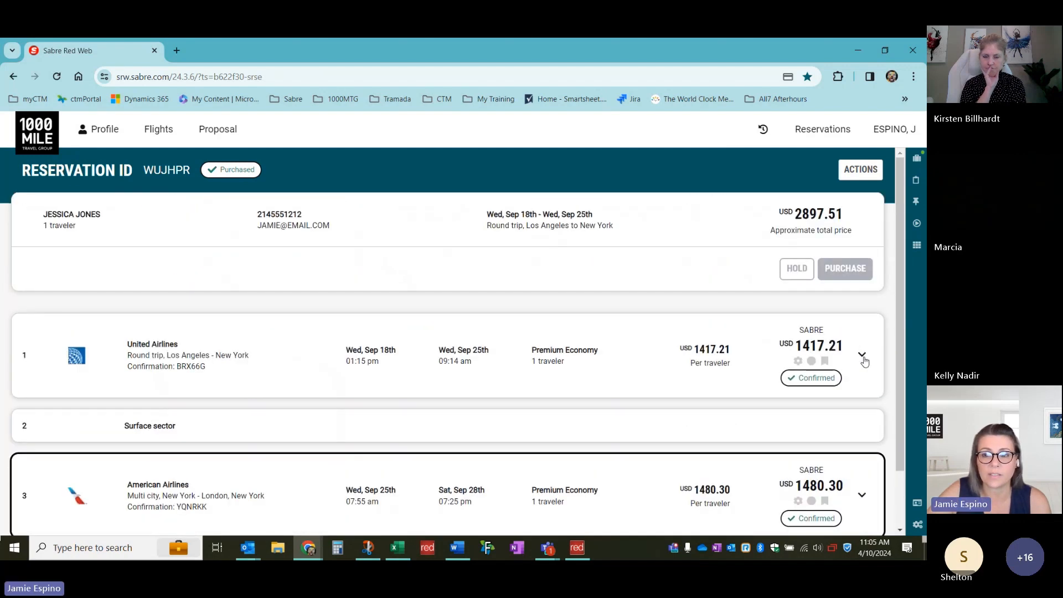
pyautogui.click(861, 355)
pyautogui.scroll(3, 854, 358)
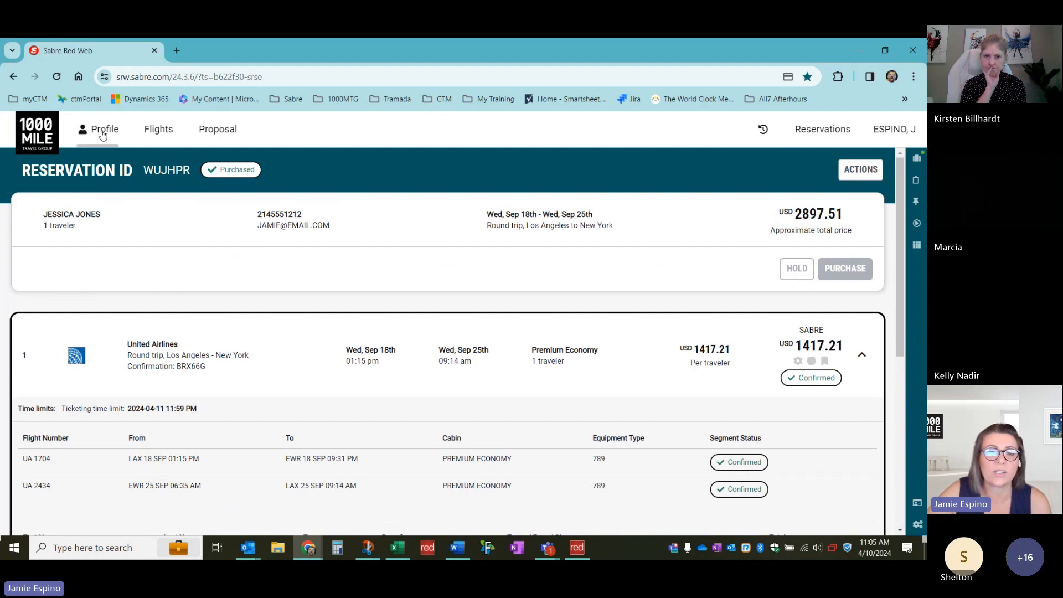
# Search for the agent's corporate profile by name and copy it into the PNR
pyautogui.click(103, 135)
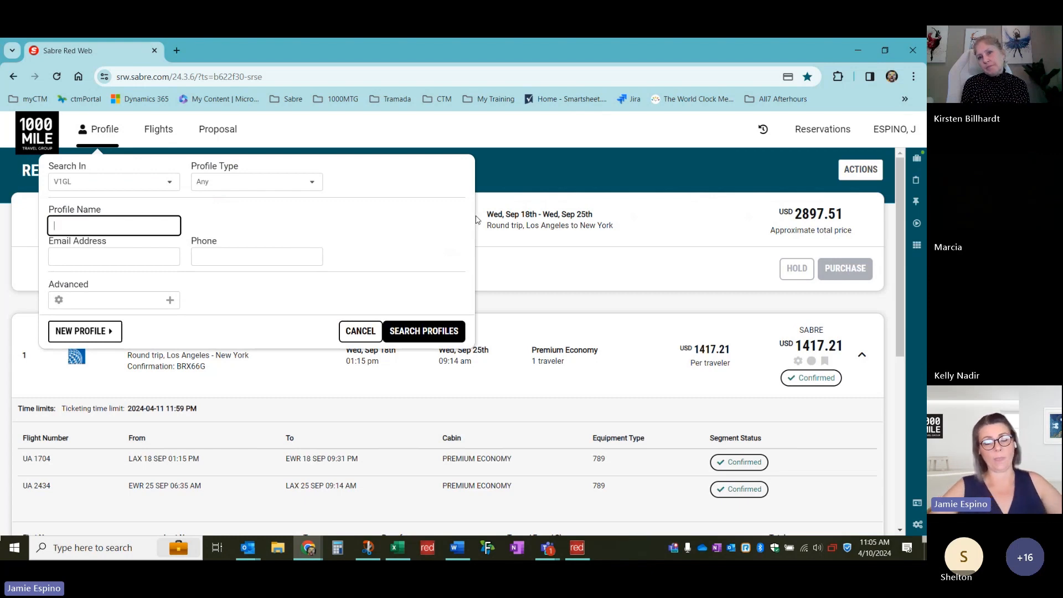
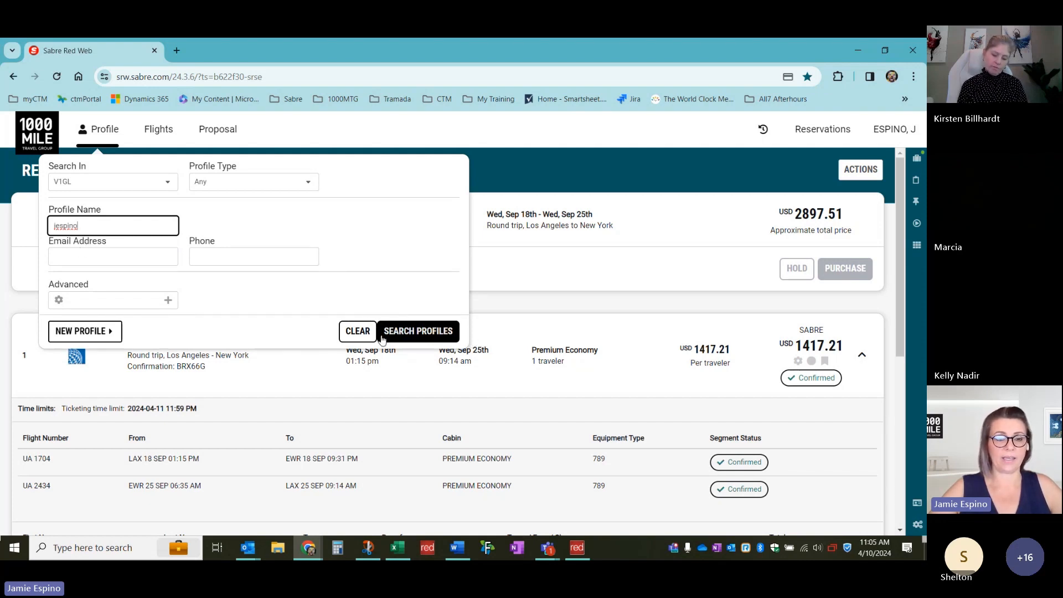
pyautogui.click(408, 339)
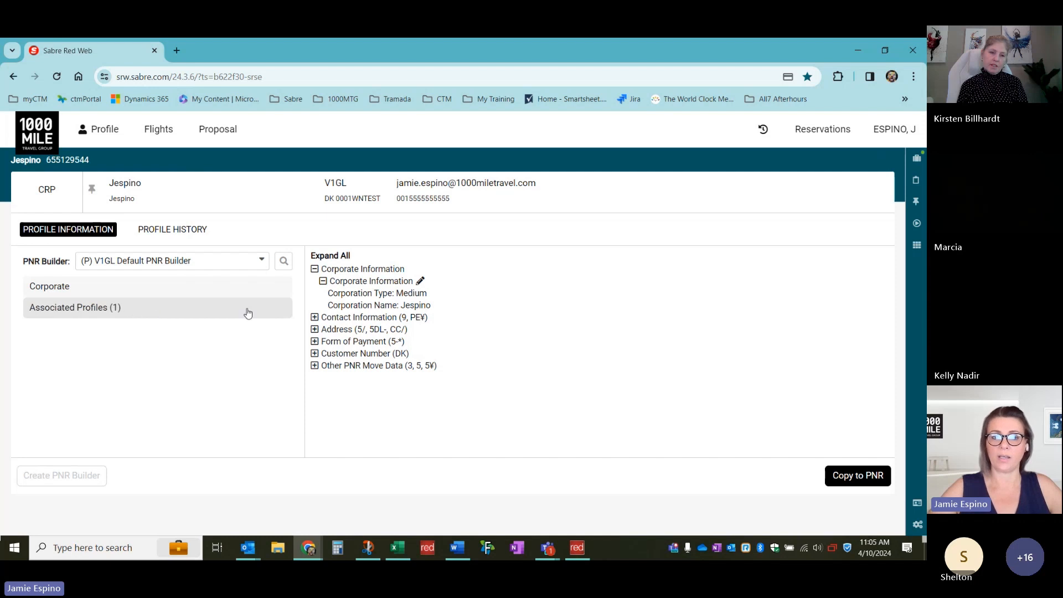
pyautogui.click(850, 477)
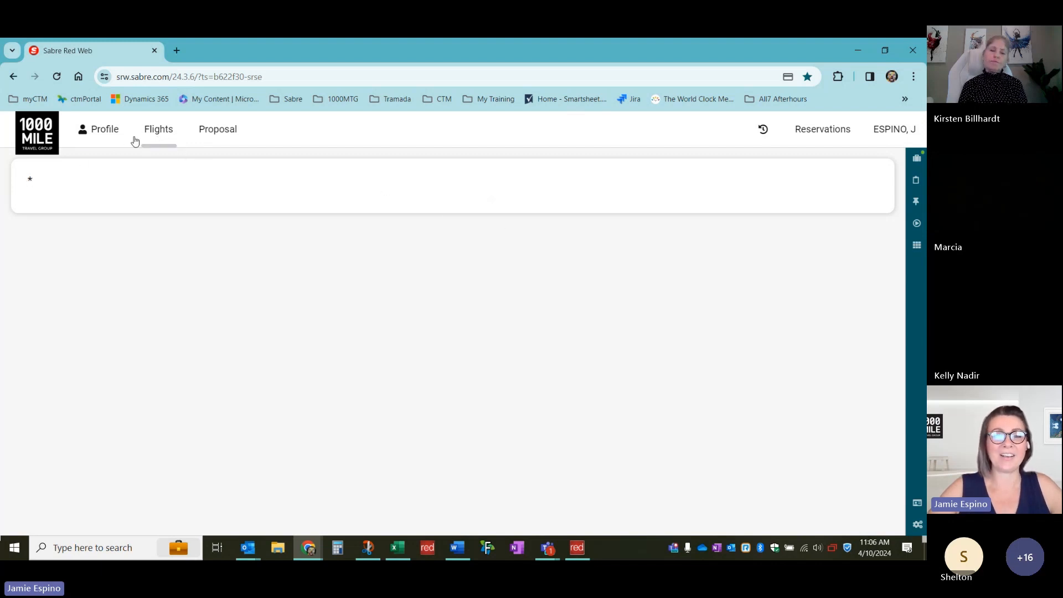
# Start a new profile search, clearing the previous name and limiting it to Traveler profiles
pyautogui.click(153, 136)
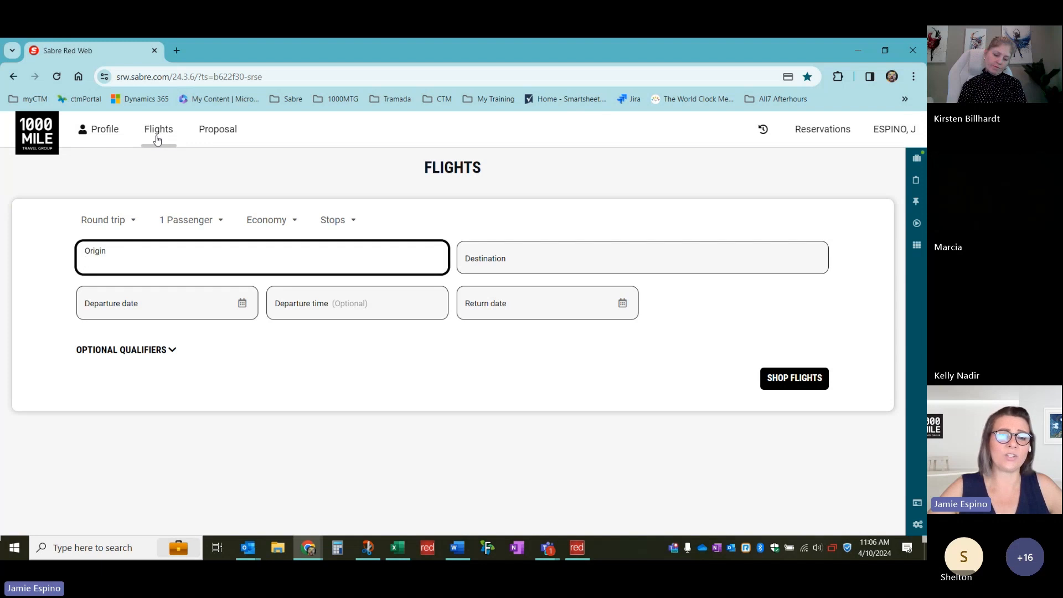
pyautogui.click(103, 136)
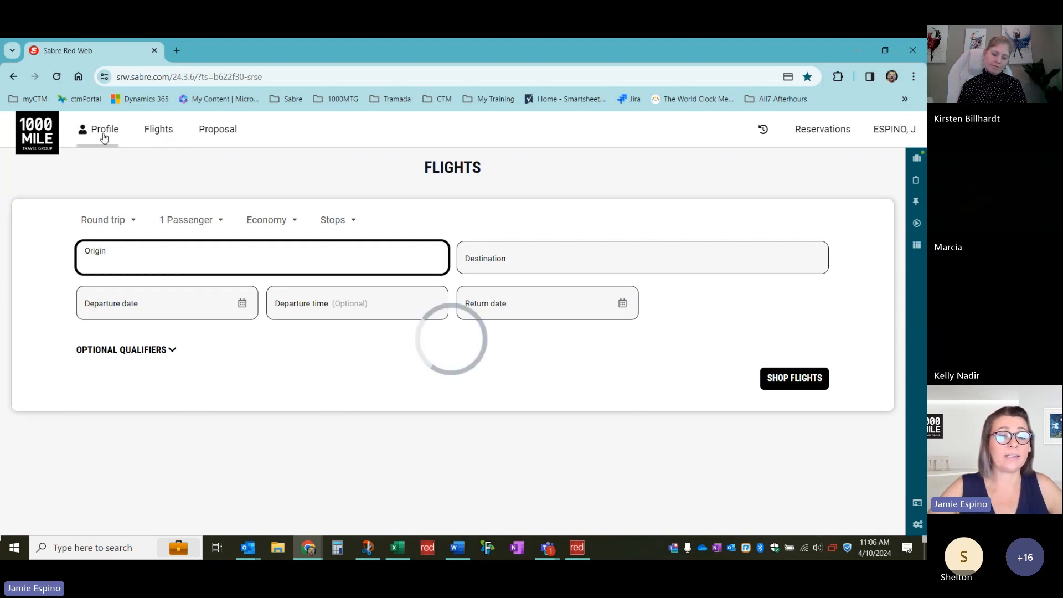
pyautogui.moveTo(107, 222); pyautogui.dragTo(45, 224)
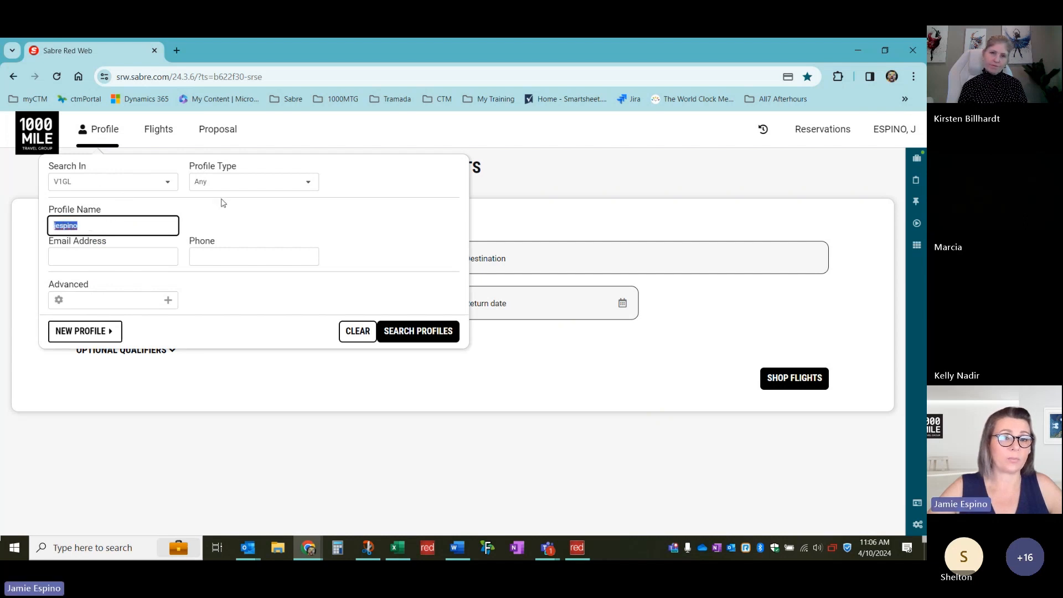
pyautogui.click(246, 188)
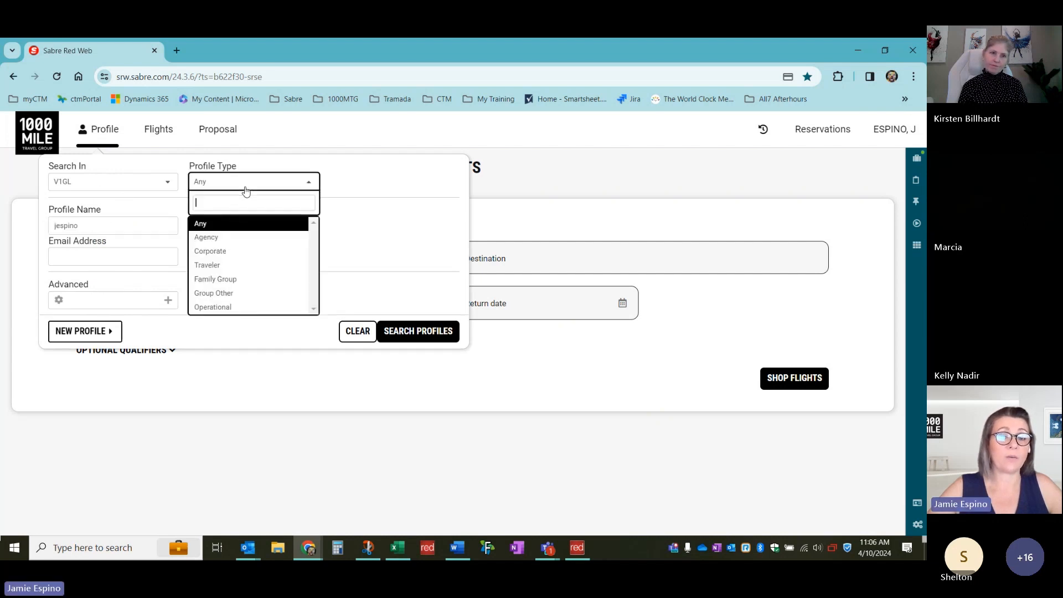
pyautogui.click(220, 264)
# Find the traveler's profile by last name, copy it into the PNR, then bring up flight search
pyautogui.click(148, 227)
pyautogui.write('jones')
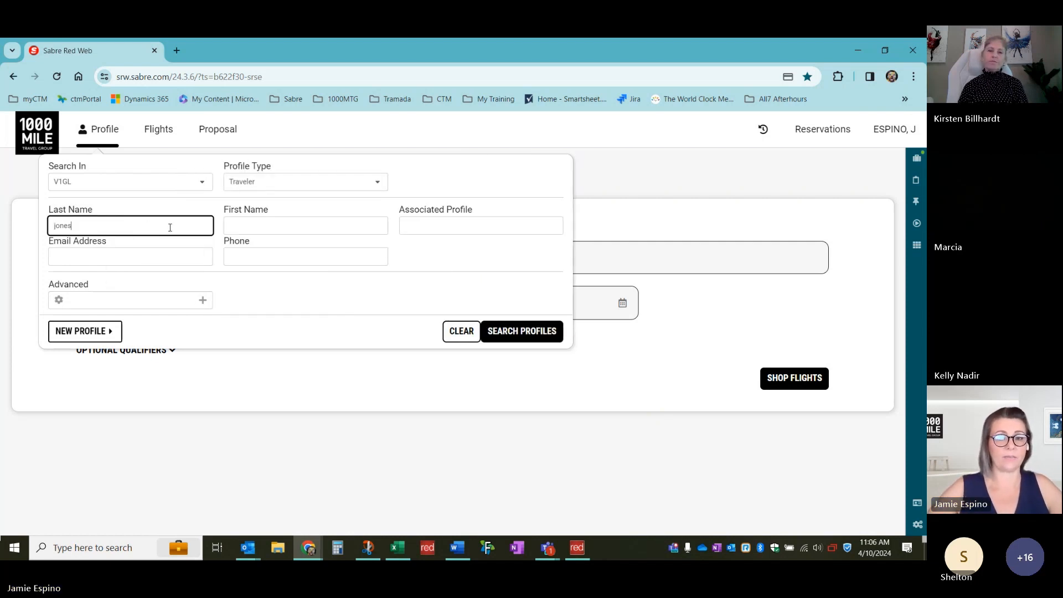
pyautogui.click(515, 331)
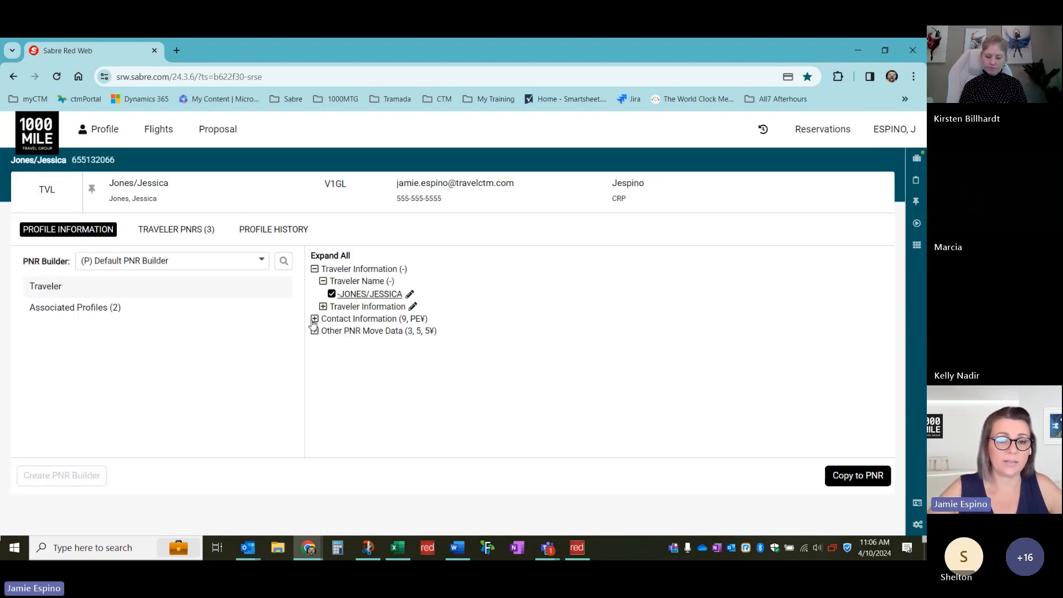
pyautogui.click(862, 482)
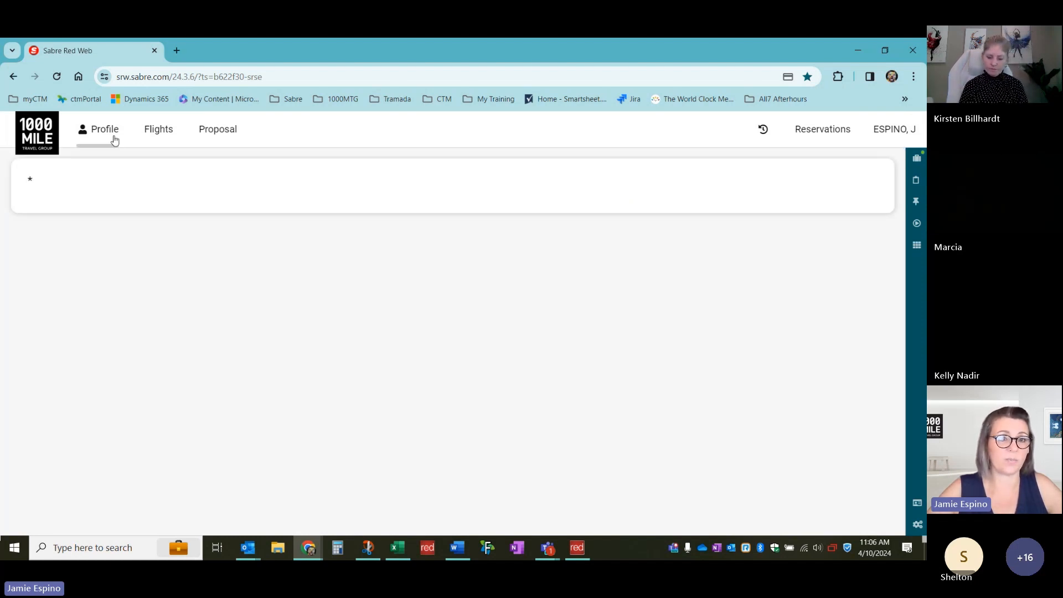
pyautogui.click(158, 133)
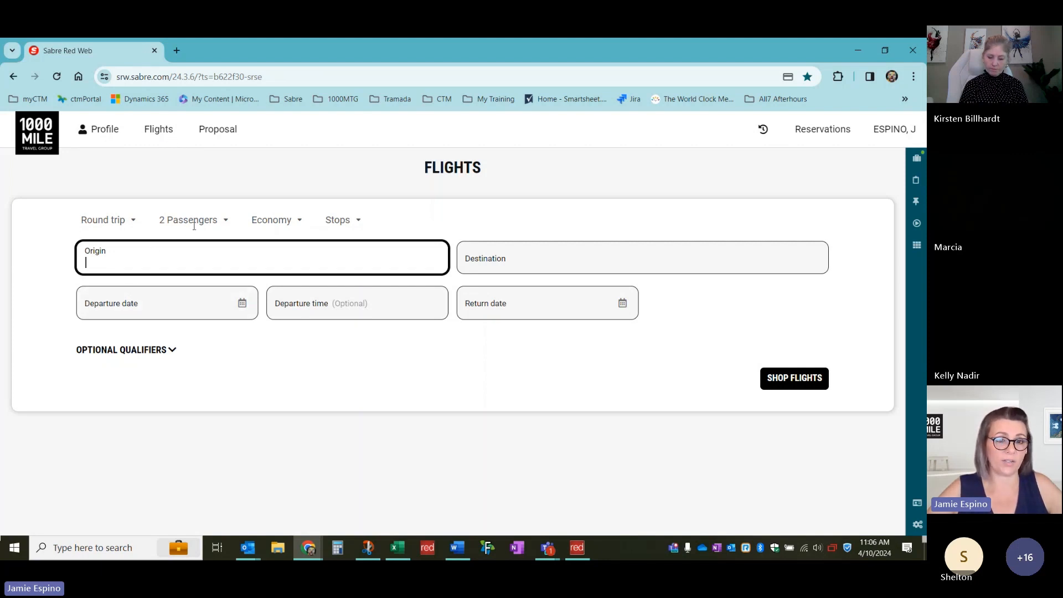
# Set the origin to LAX and the destination to NYC
pyautogui.click(222, 224)
pyautogui.click(220, 224)
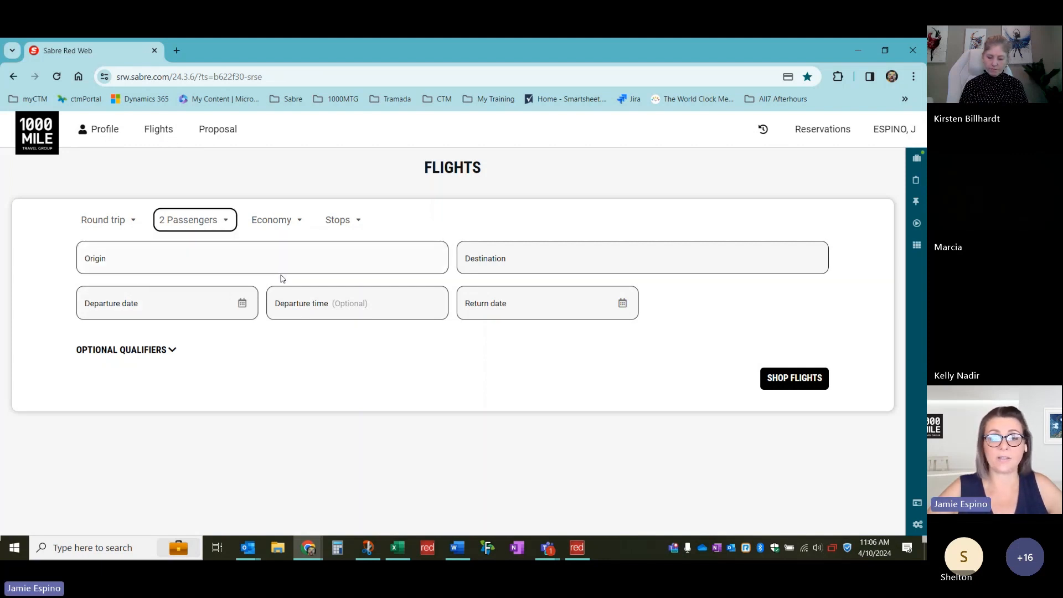
pyautogui.click(233, 262)
pyautogui.write('LAX')
pyautogui.press('Return')
pyautogui.write('NEW')
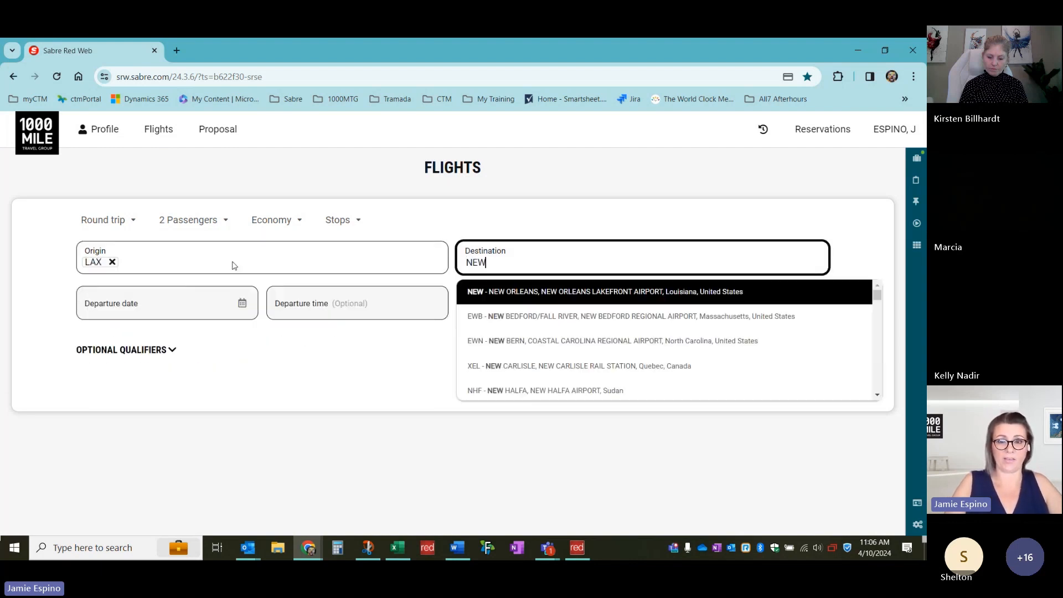
pyautogui.click(560, 292)
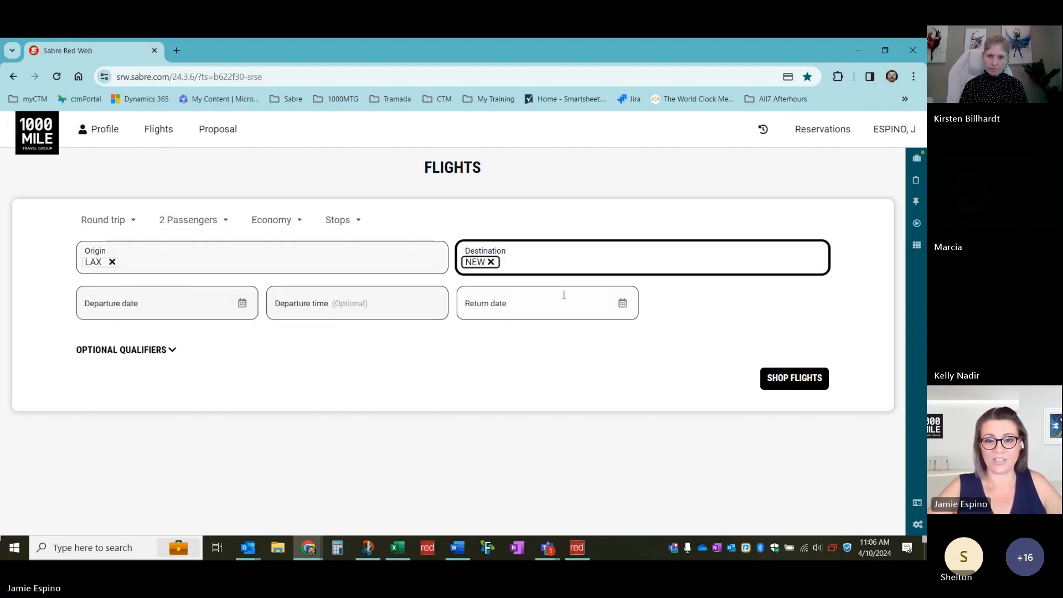
pyautogui.click(491, 262)
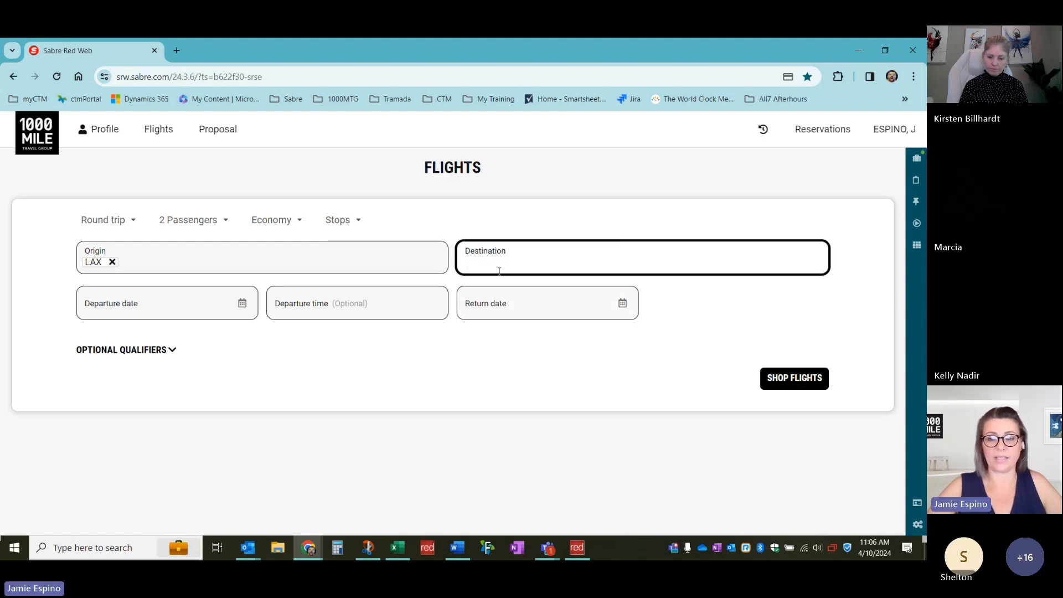
pyautogui.write('NEW')
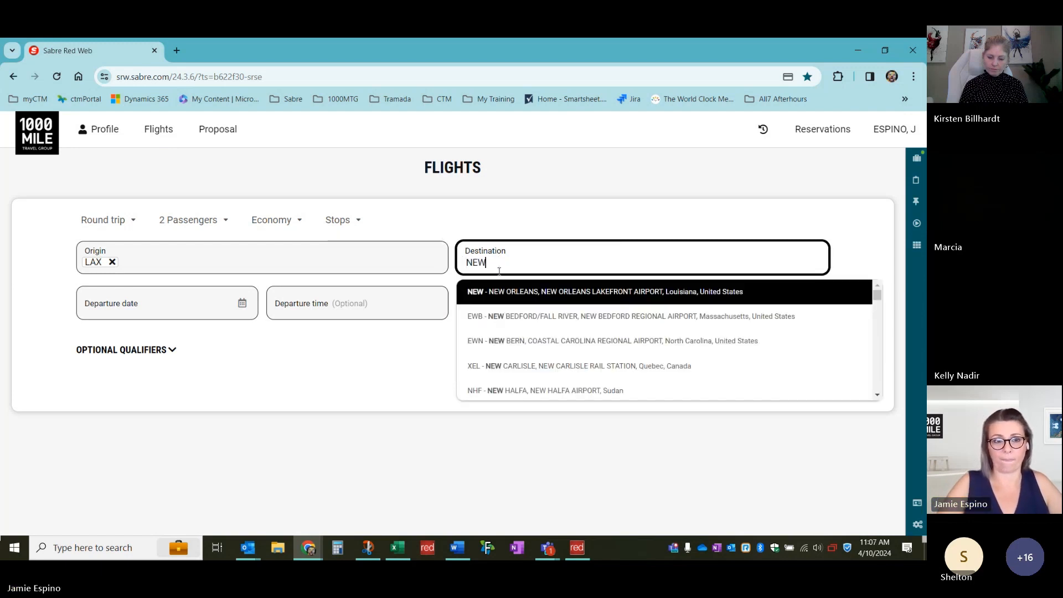
pyautogui.write(' YR')
pyautogui.write('R')
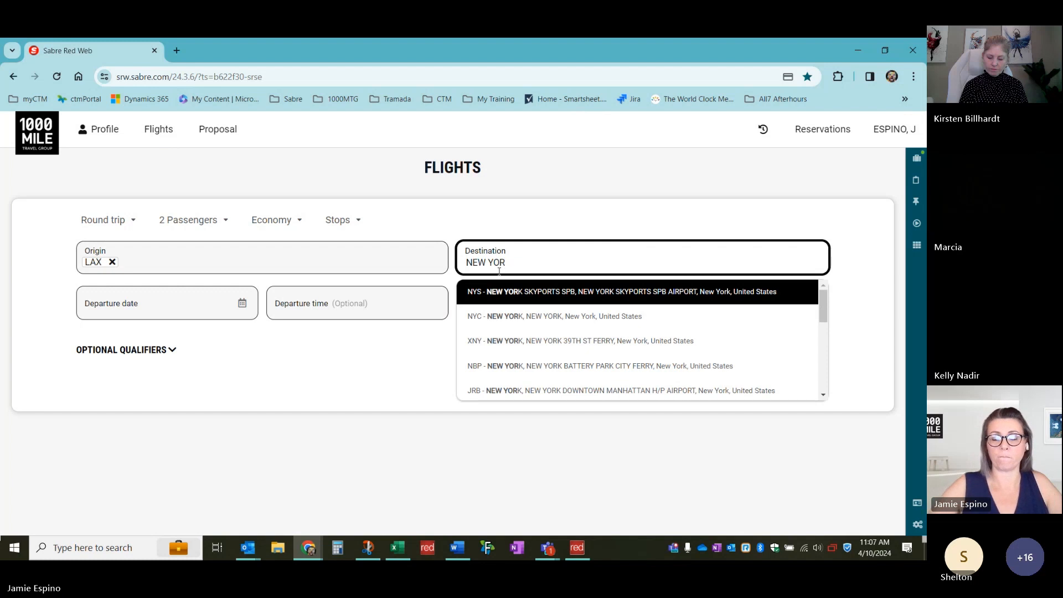
pyautogui.click(528, 317)
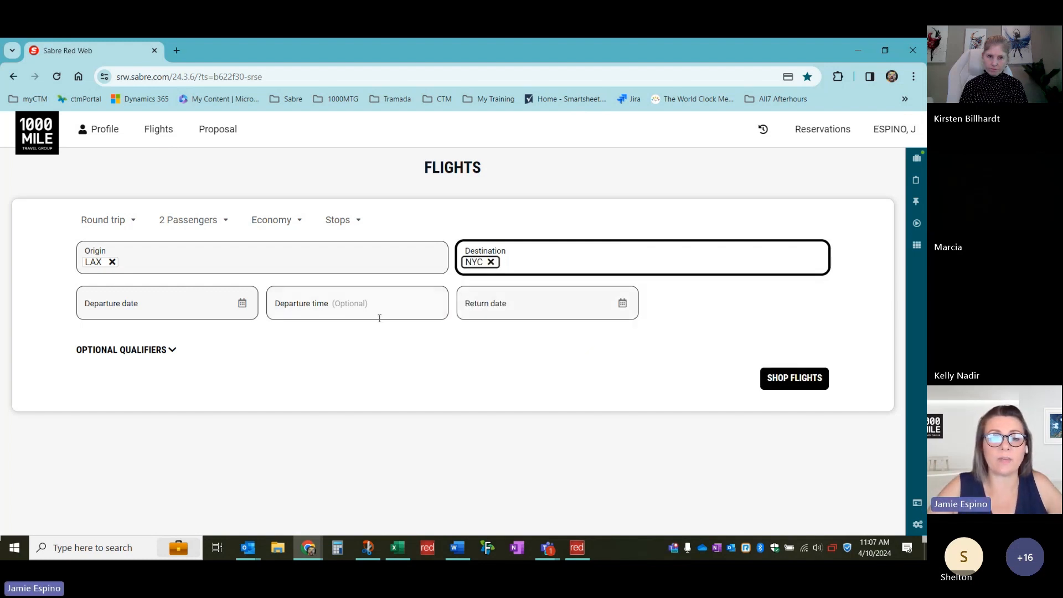
# Set departure 16 May 2024 and return 24 May 2024, then search flights
pyautogui.click(242, 303)
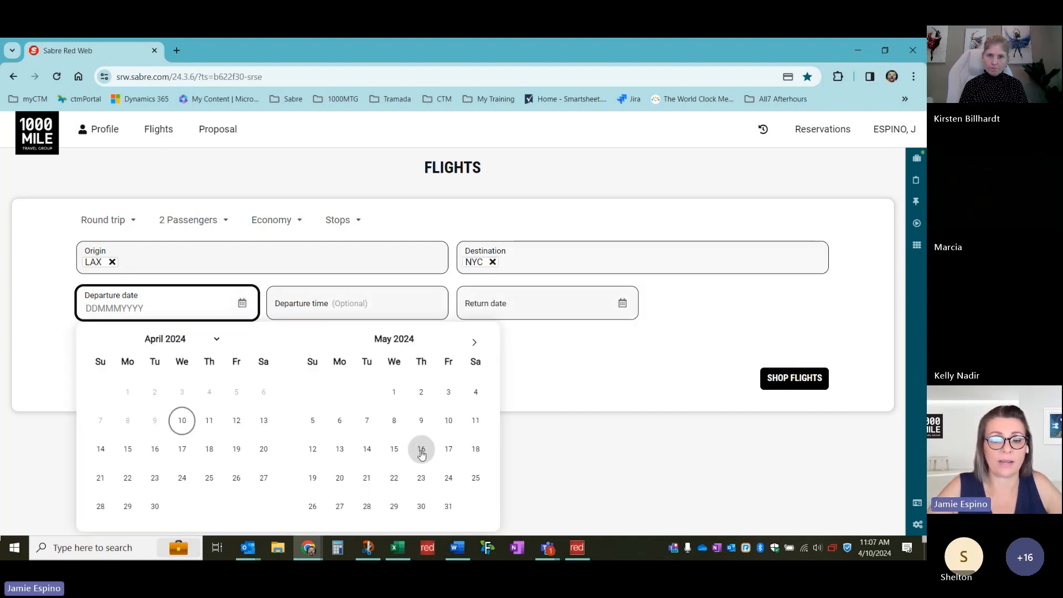
pyautogui.click(419, 447)
pyautogui.click(622, 303)
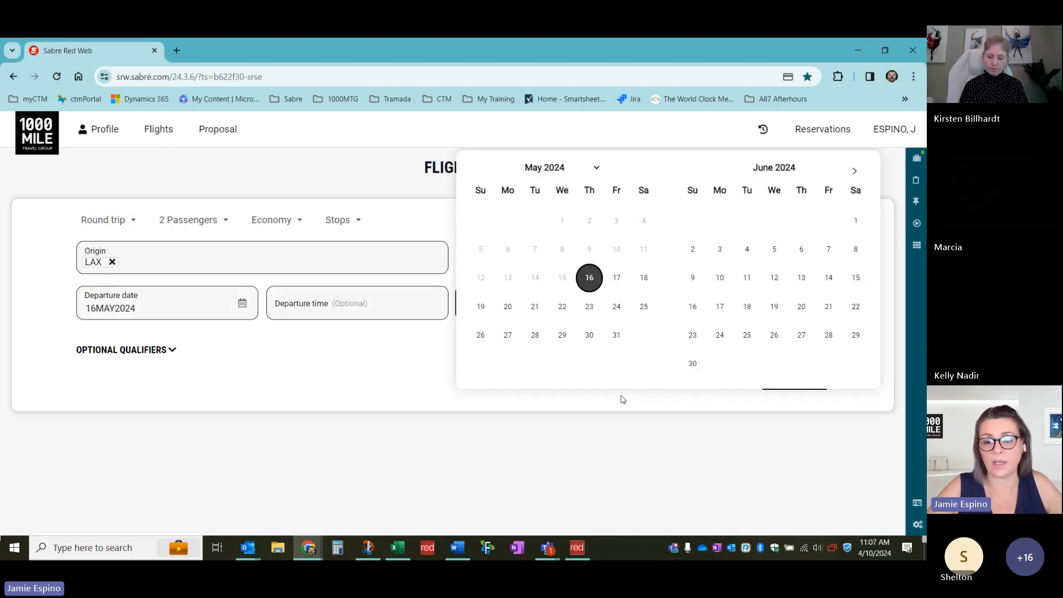
pyautogui.click(616, 306)
pyautogui.click(786, 382)
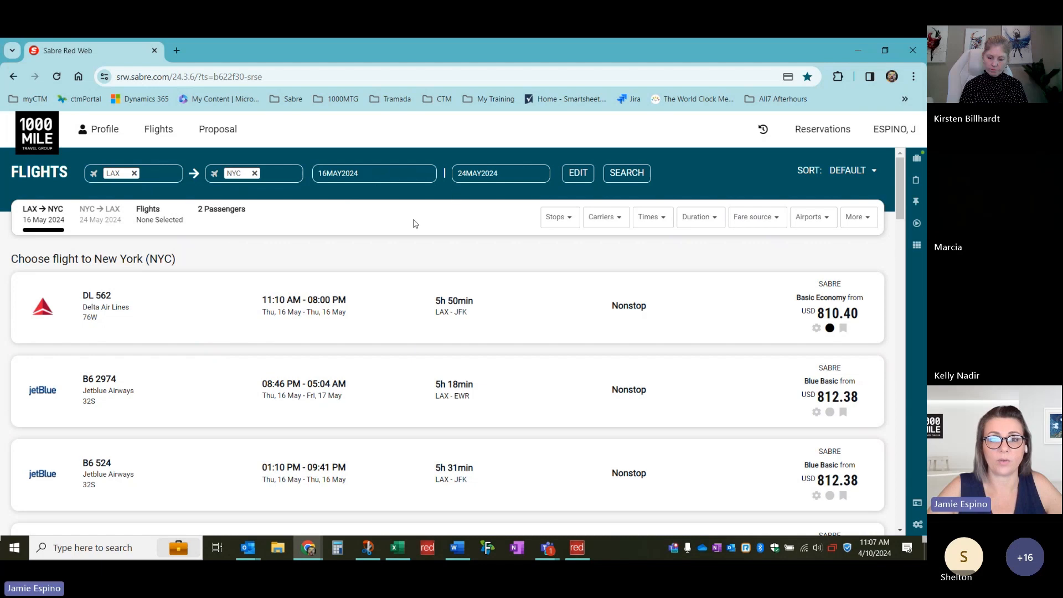
# Change the search cabin to Premium Economy and rerun the LAX–NYC search
pyautogui.click(578, 175)
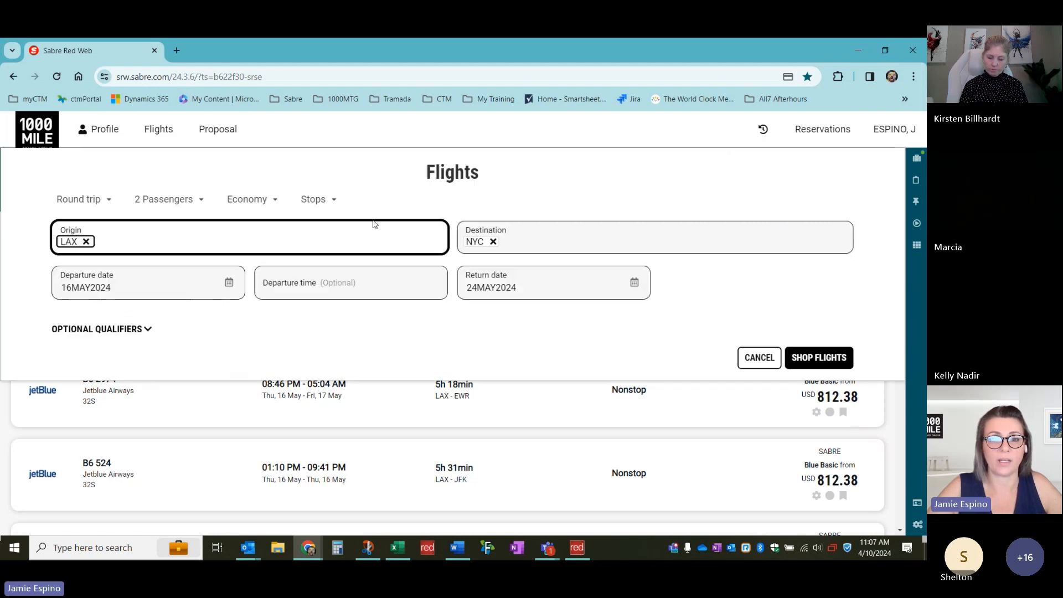
pyautogui.click(249, 199)
pyautogui.click(252, 234)
pyautogui.click(797, 357)
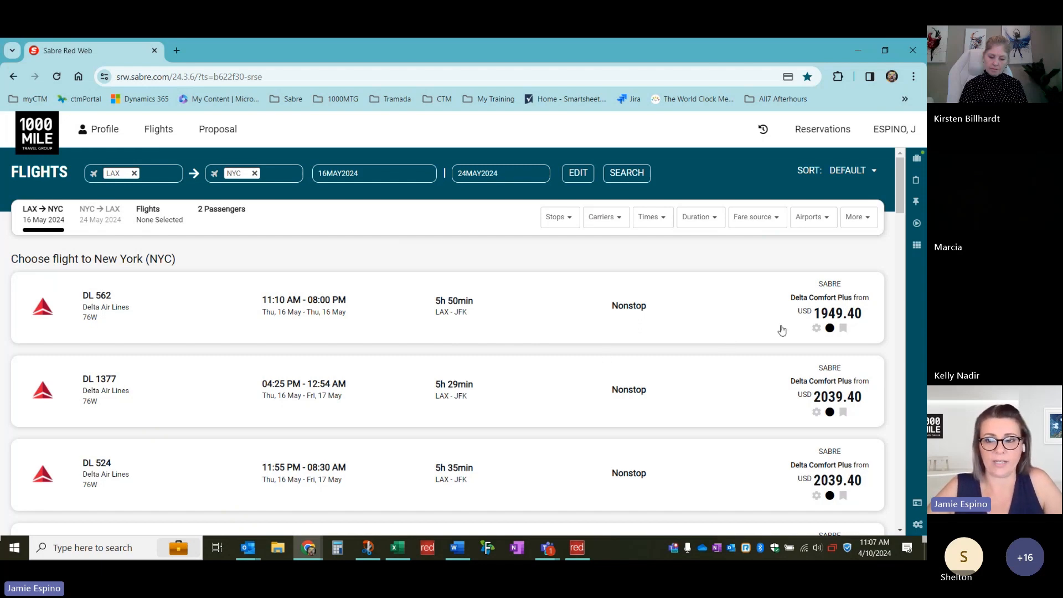
# Choose DL 562 outbound and DL 2498/DL 694 as the return flight
pyautogui.click(823, 313)
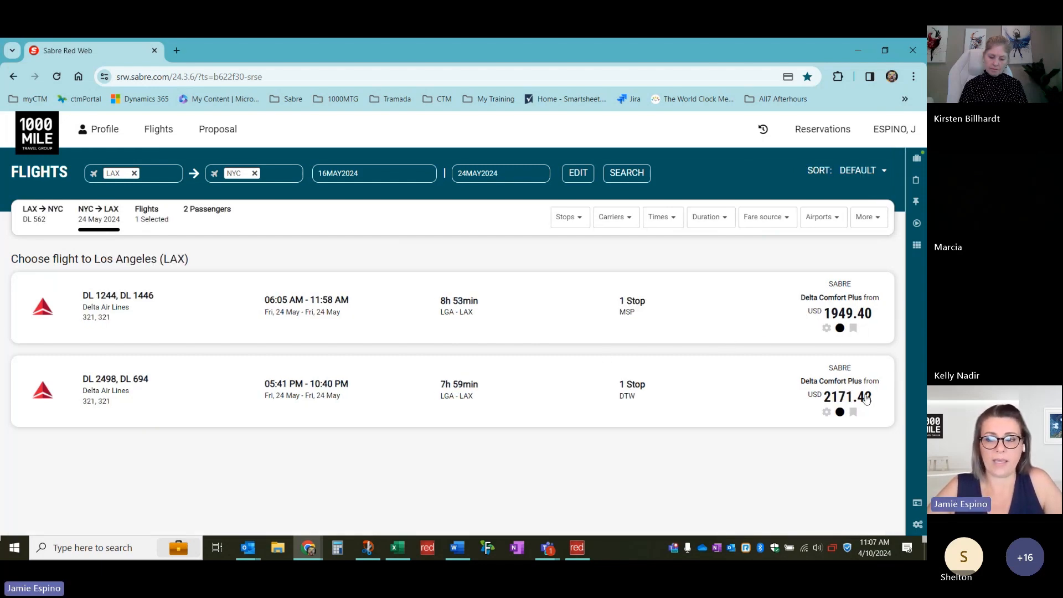
pyautogui.click(848, 382)
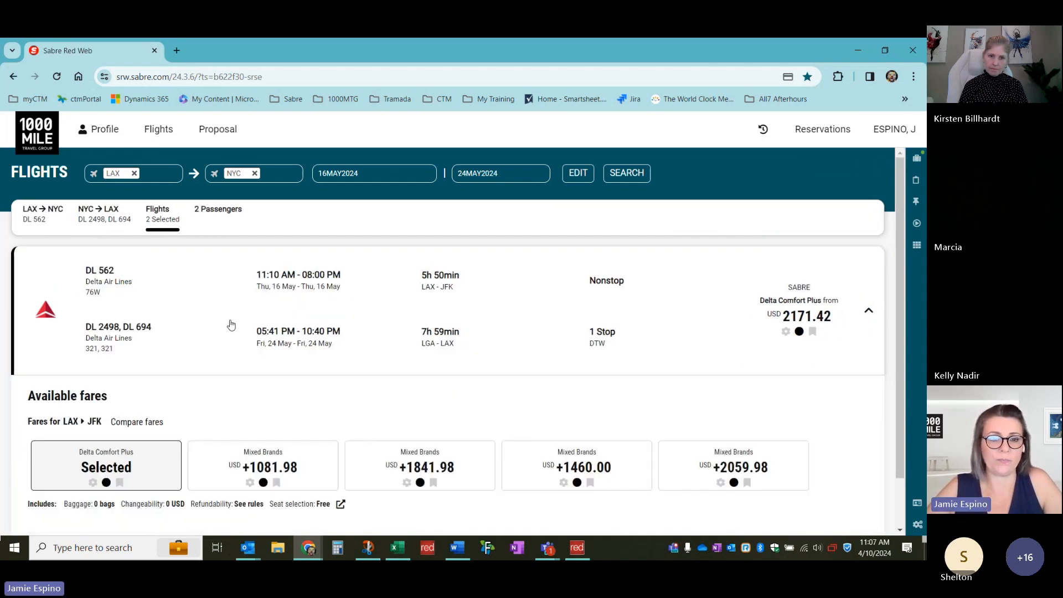
pyautogui.scroll(-1, 641, 392)
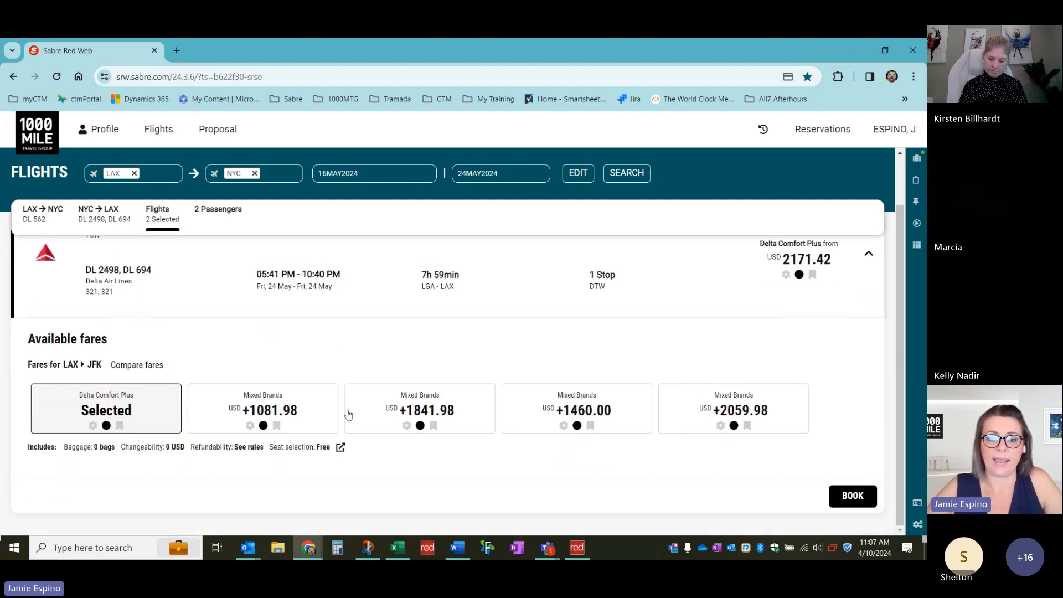
# Open the Delta round-trip reservation form and review its traveler and payment details
pyautogui.click(845, 500)
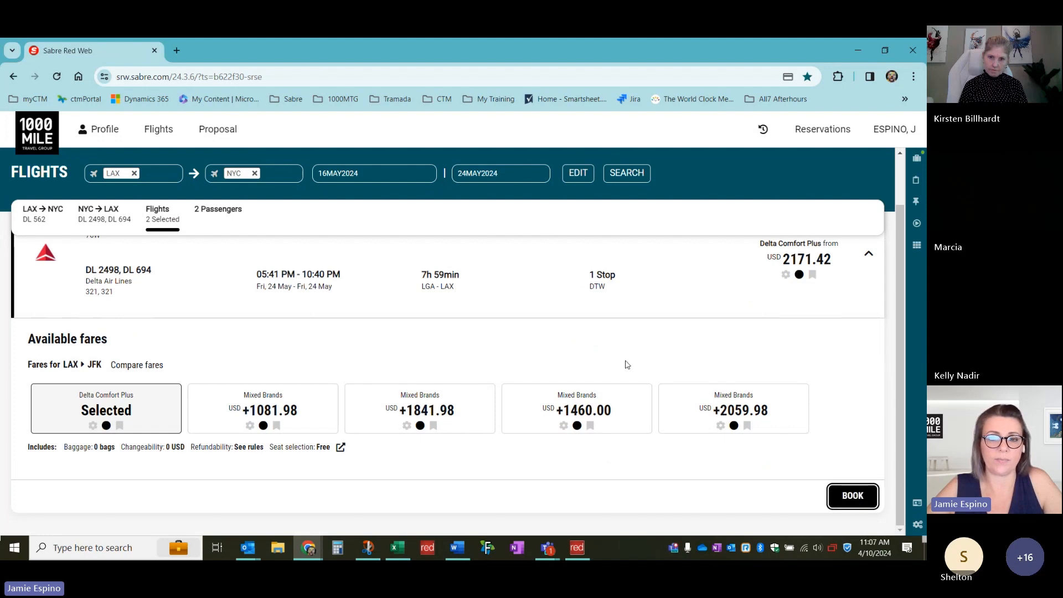
pyautogui.scroll(-1, 611, 365)
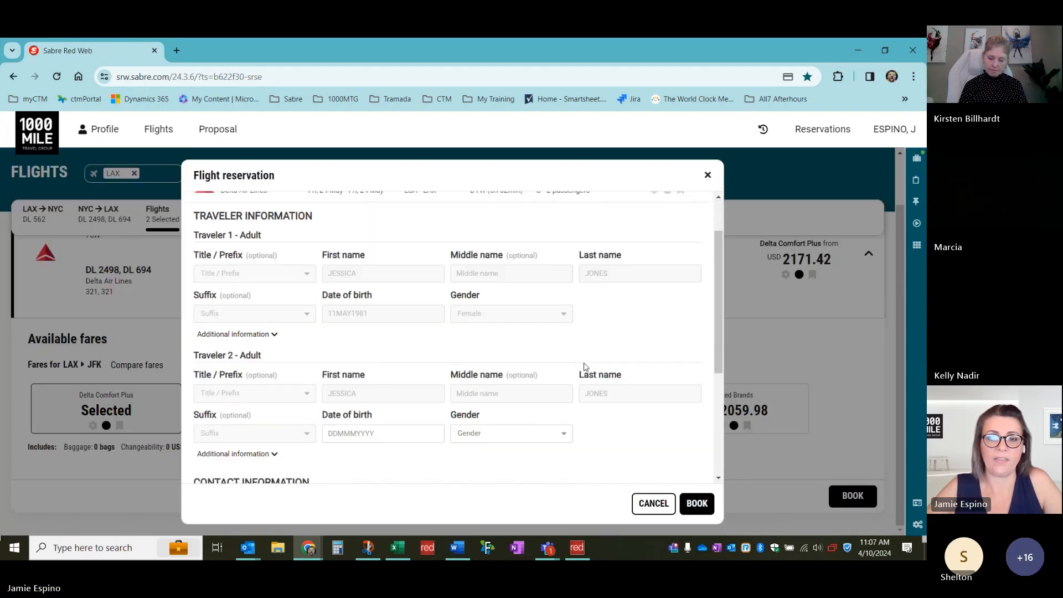
pyautogui.scroll(-1, 564, 353)
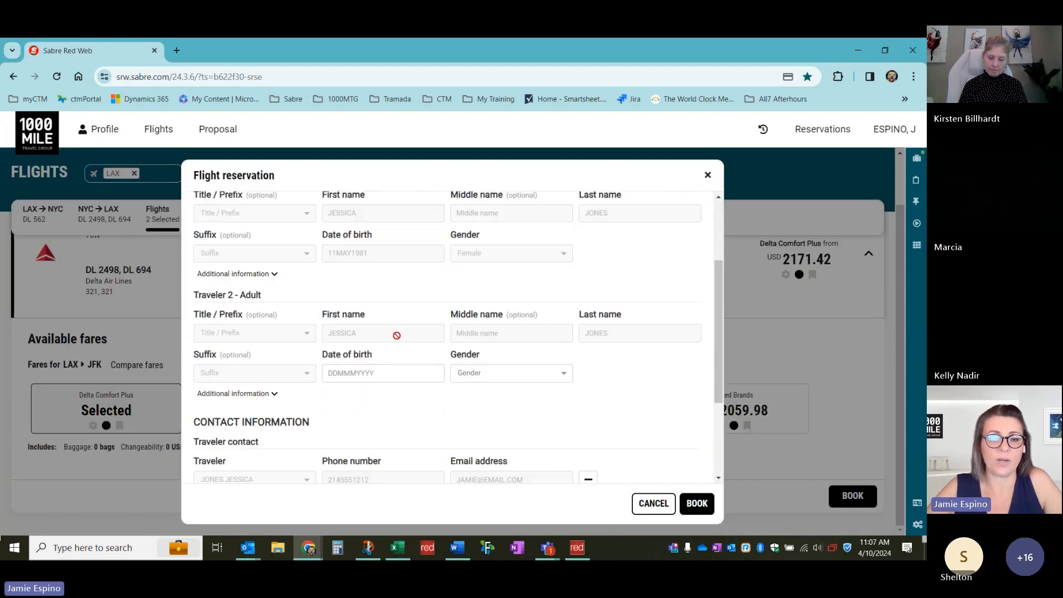
pyautogui.scroll(2, 393, 332)
pyautogui.scroll(-1, 524, 359)
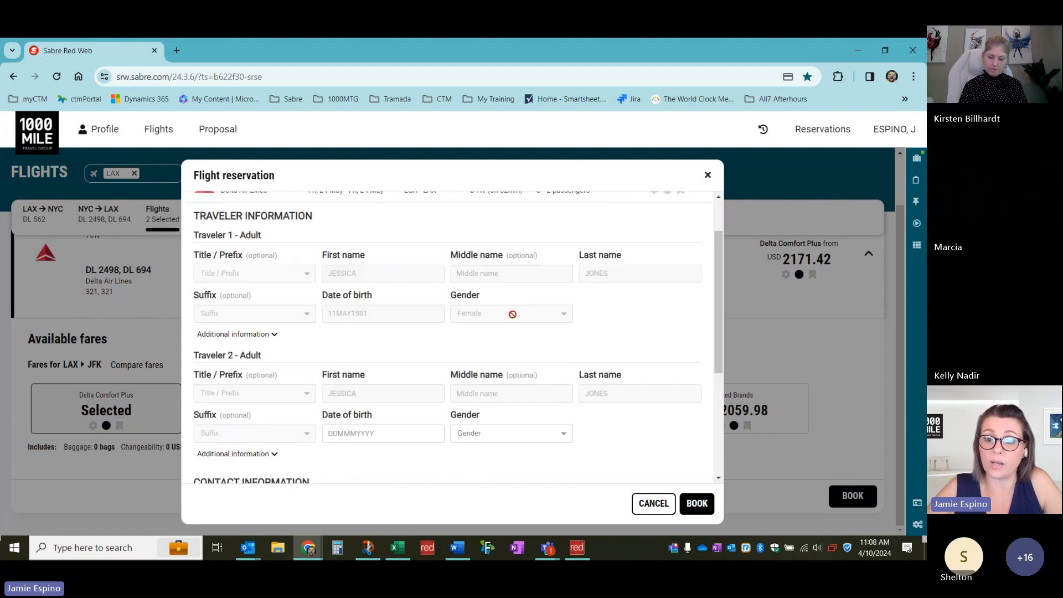
pyautogui.scroll(1, 531, 301)
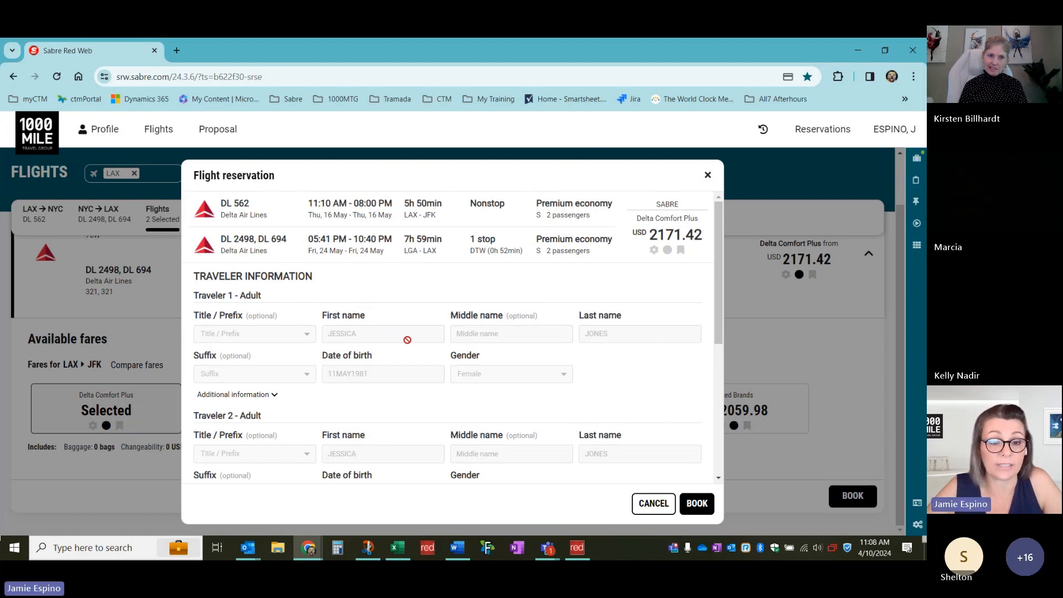
pyautogui.scroll(-1, 378, 345)
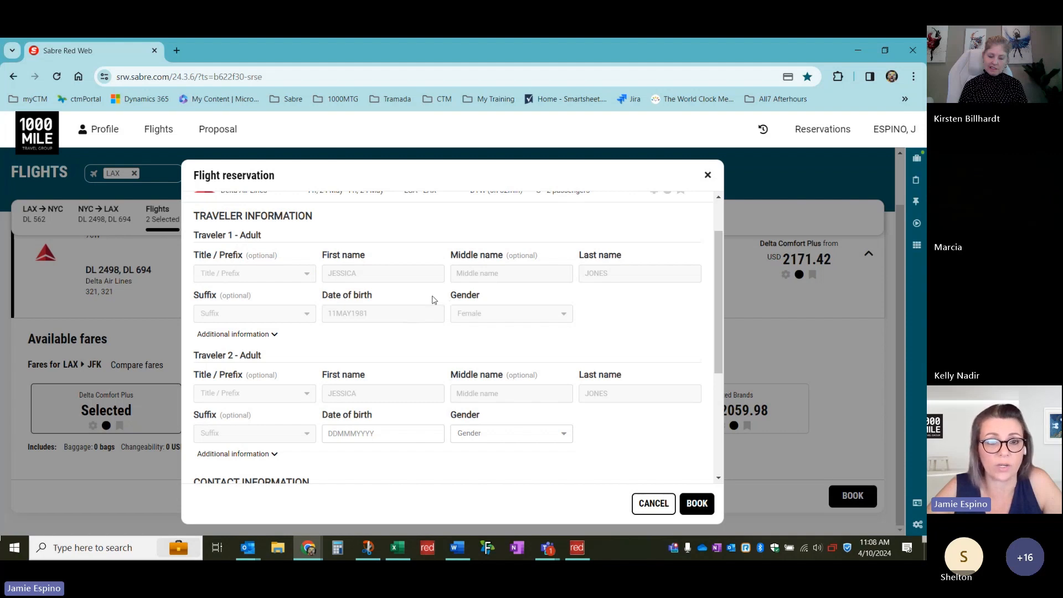
pyautogui.scroll(1, 309, 305)
pyautogui.scroll(-1, 308, 305)
pyautogui.scroll(-1, 355, 287)
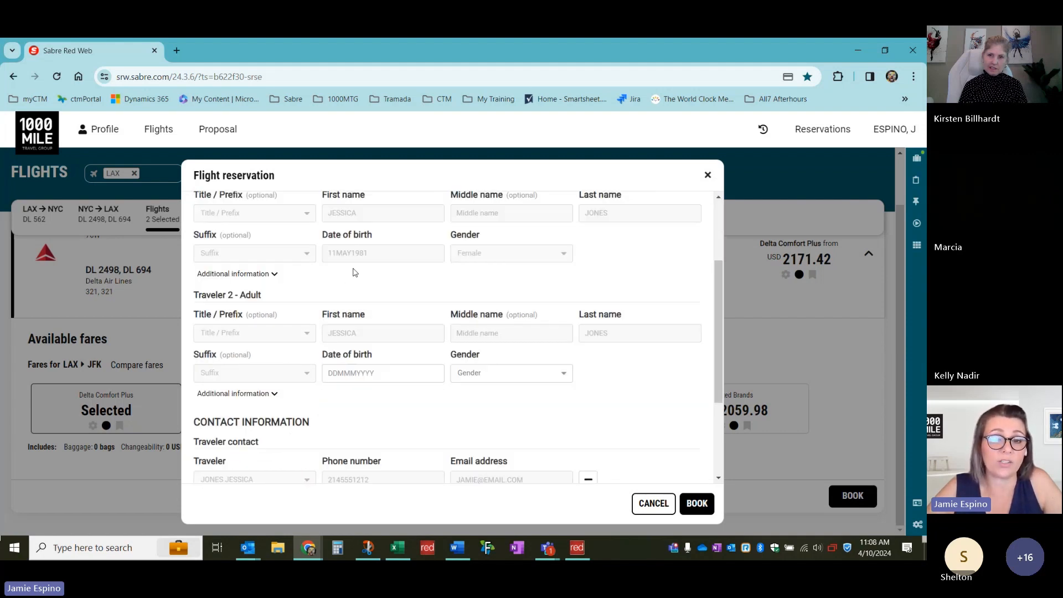
pyautogui.scroll(-1, 388, 267)
pyautogui.scroll(3, 387, 268)
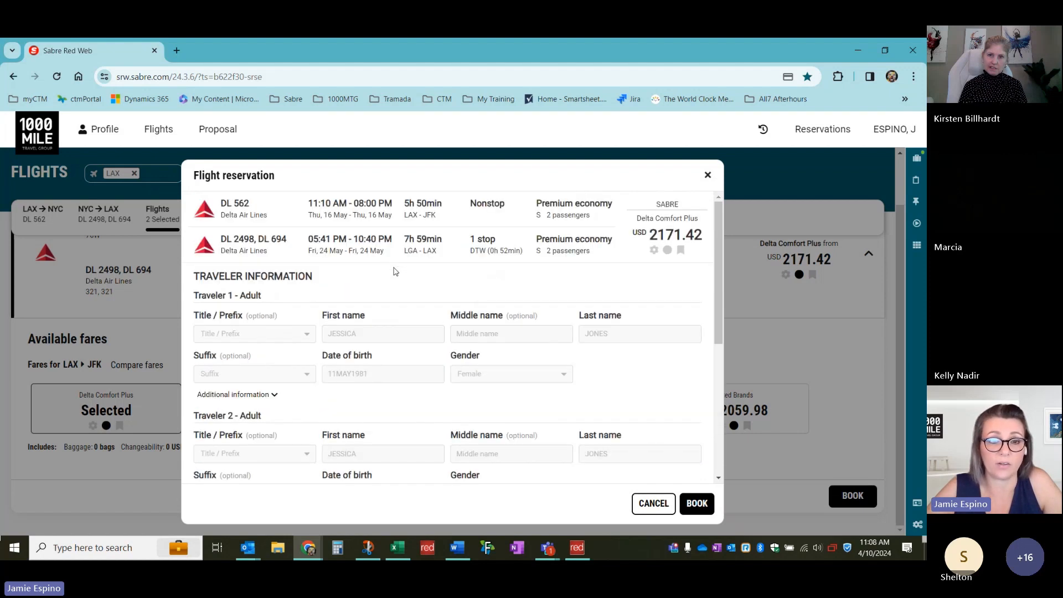
pyautogui.scroll(-1, 329, 315)
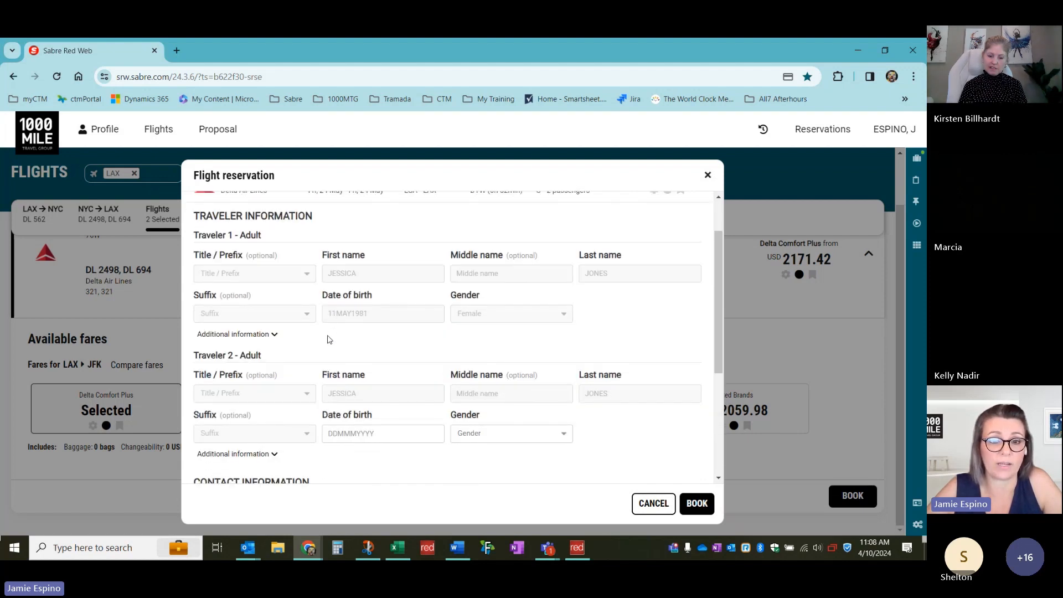
pyautogui.scroll(-3, 338, 339)
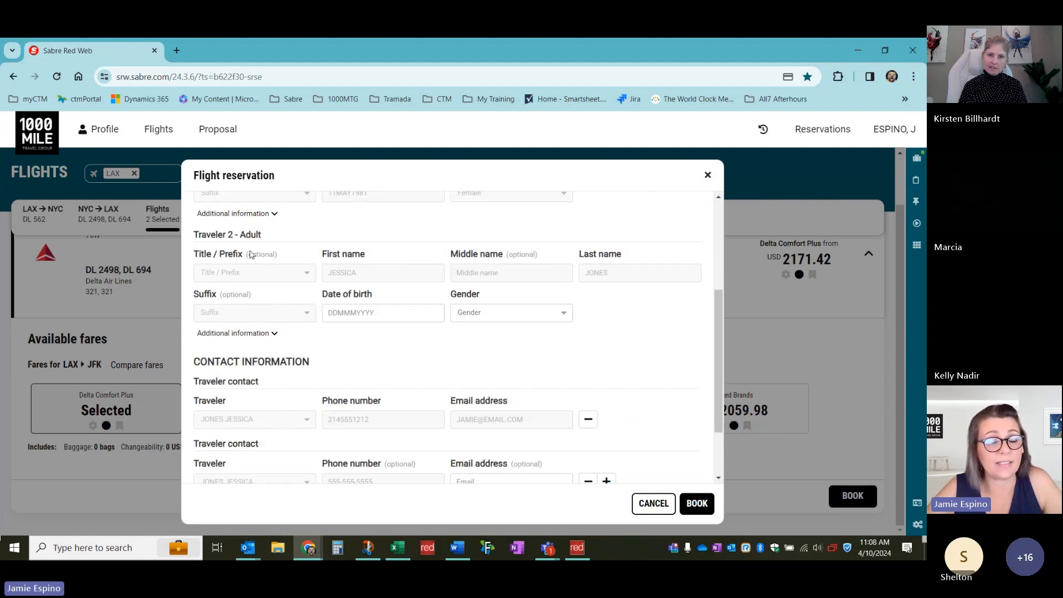
pyautogui.scroll(-2, 257, 340)
pyautogui.scroll(4, 257, 347)
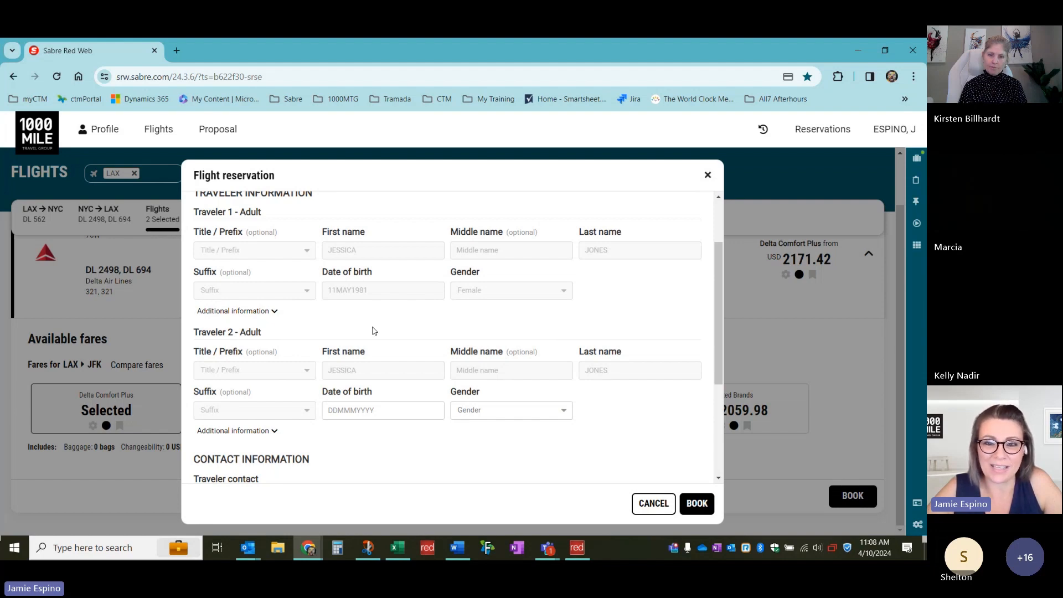
pyautogui.scroll(1, 372, 332)
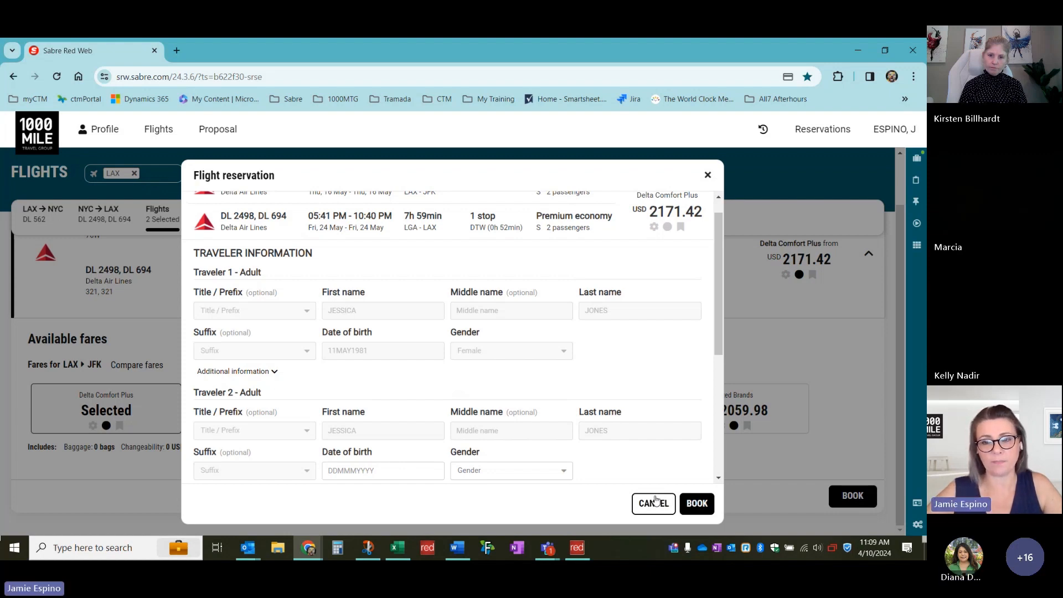
# Attempt the booking, note Traveler 2's missing birth date and gender, and cancel the form
pyautogui.scroll(-4, 659, 451)
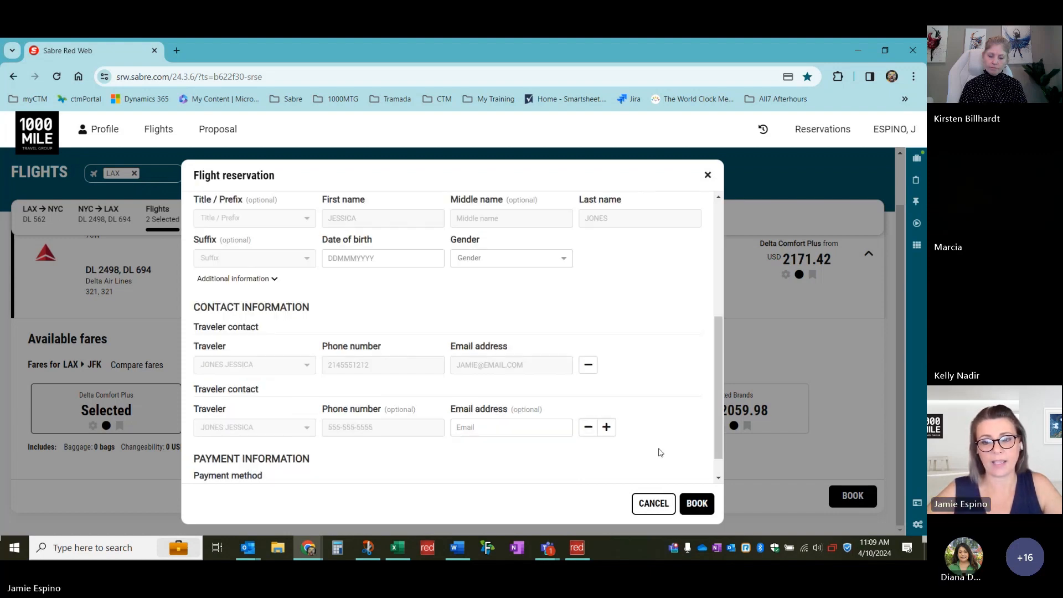
pyautogui.click(697, 505)
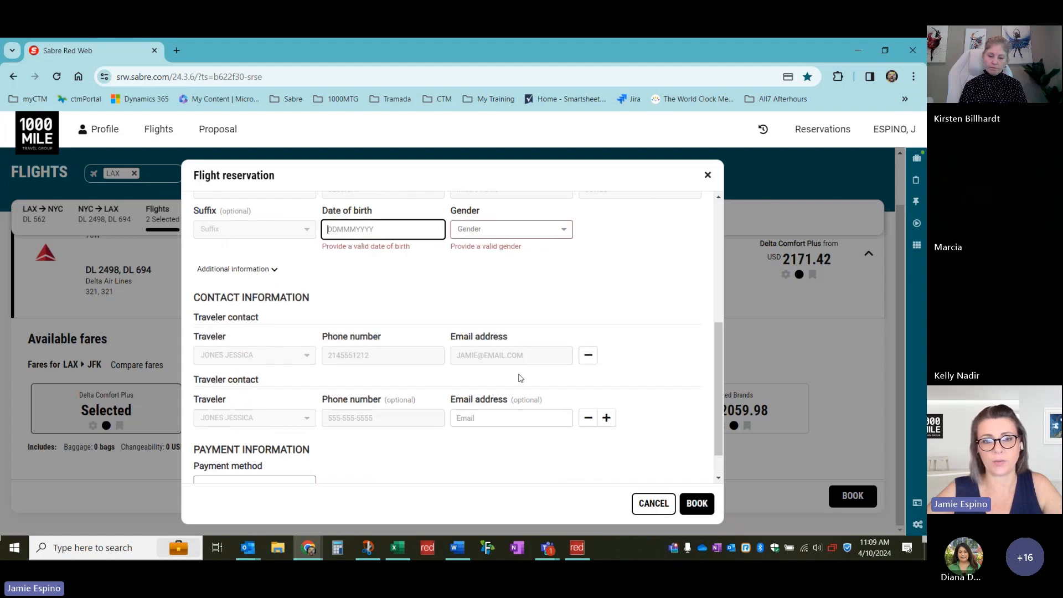
pyautogui.click(655, 505)
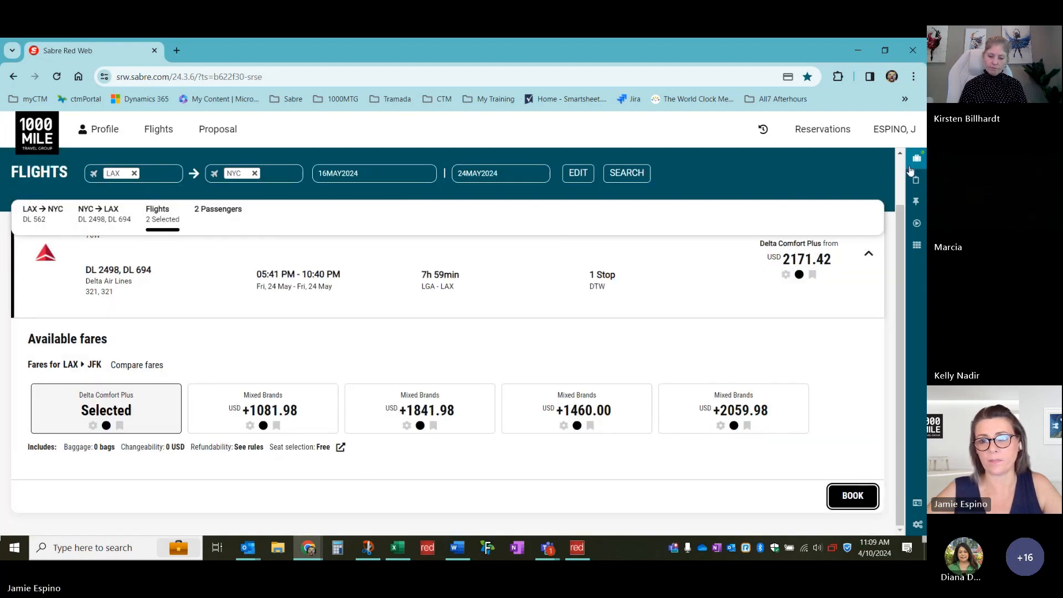
# Reopen the Trip Summary and view the purchased USD 2897.51 reservation's details page
pyautogui.click(915, 160)
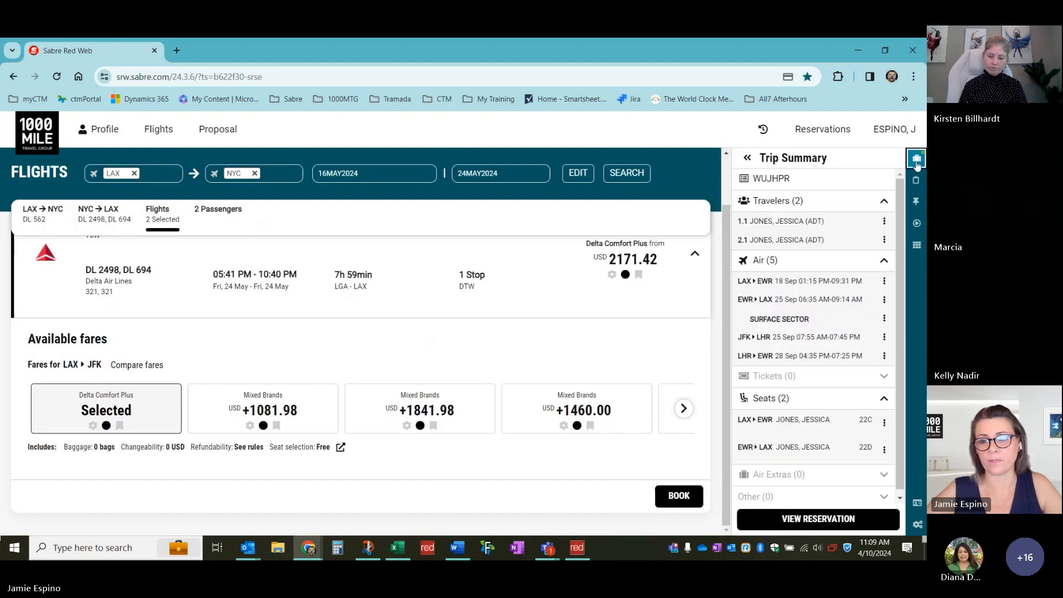
pyautogui.click(812, 519)
pyautogui.scroll(-1, 175, 302)
pyautogui.scroll(1, 175, 302)
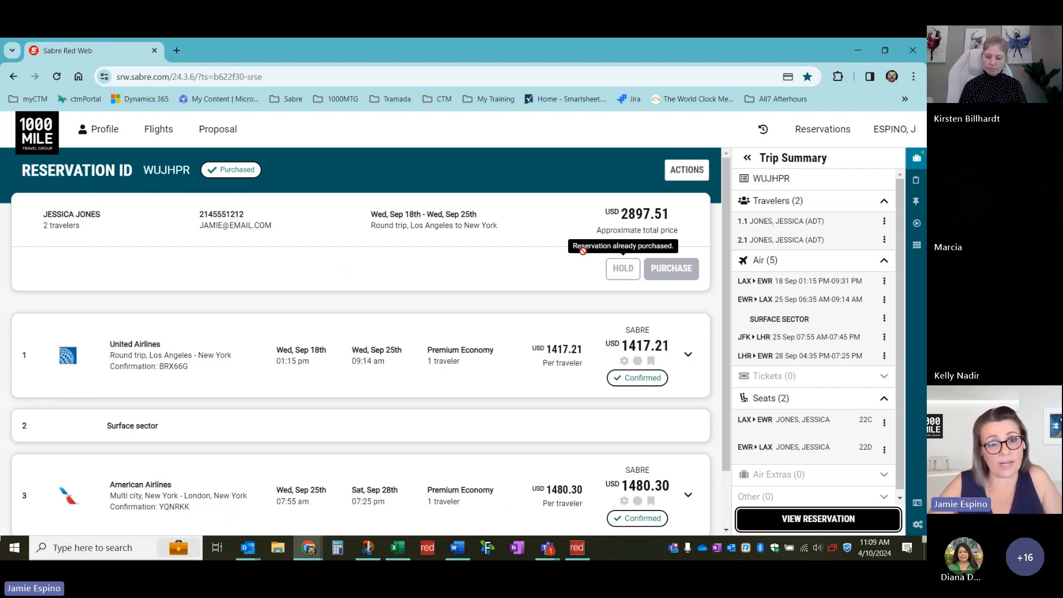
# Bring the 1000Access Pilot FAQ Word document over the reservation page
pyautogui.scroll(-2, 177, 383)
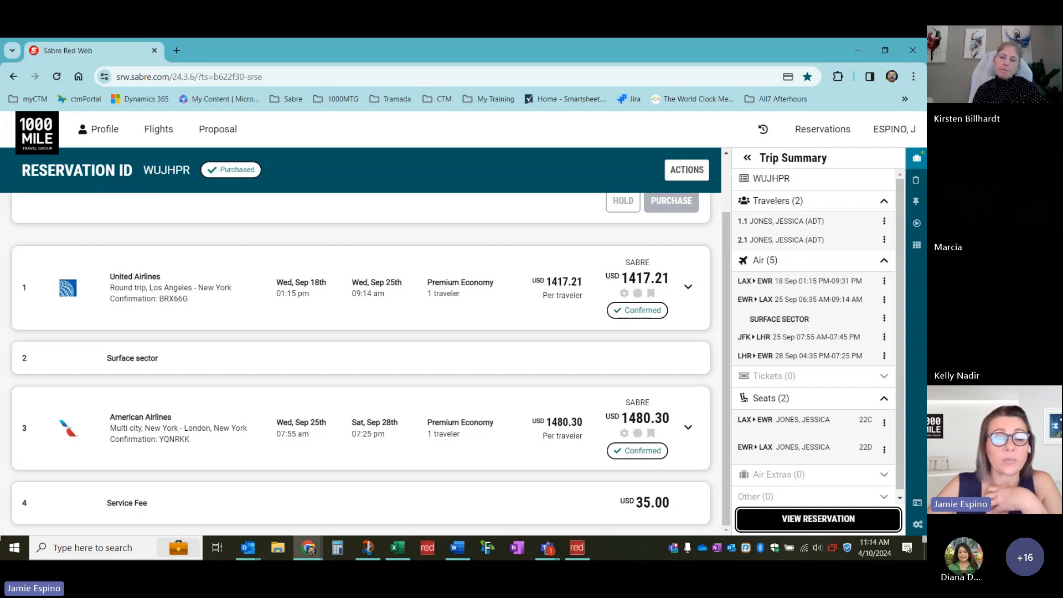
pyautogui.hotkey('alt', 'Tab')
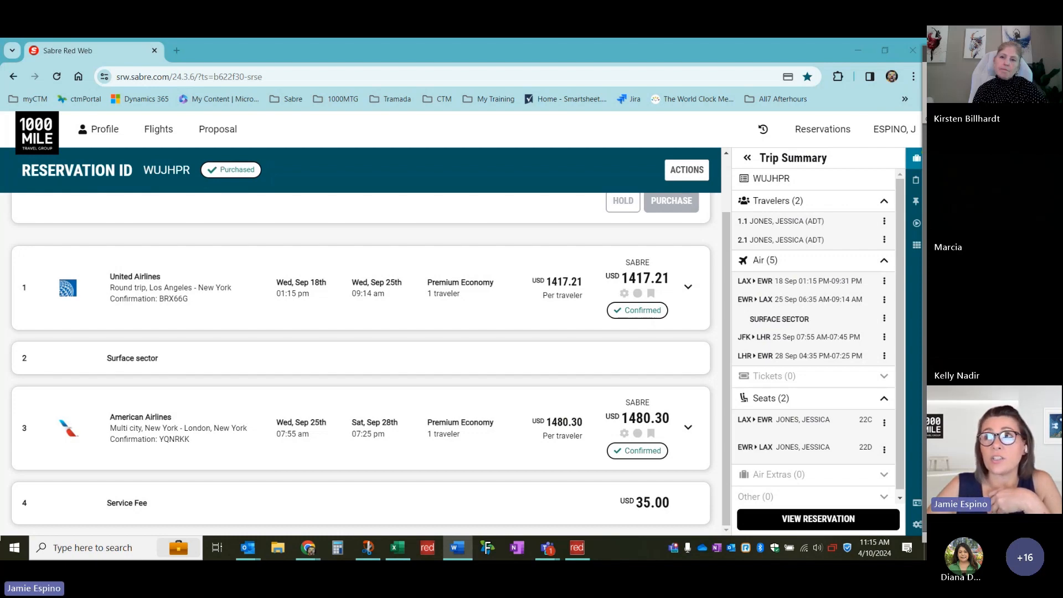
pyautogui.moveTo(924, 249); pyautogui.dragTo(551, 84)
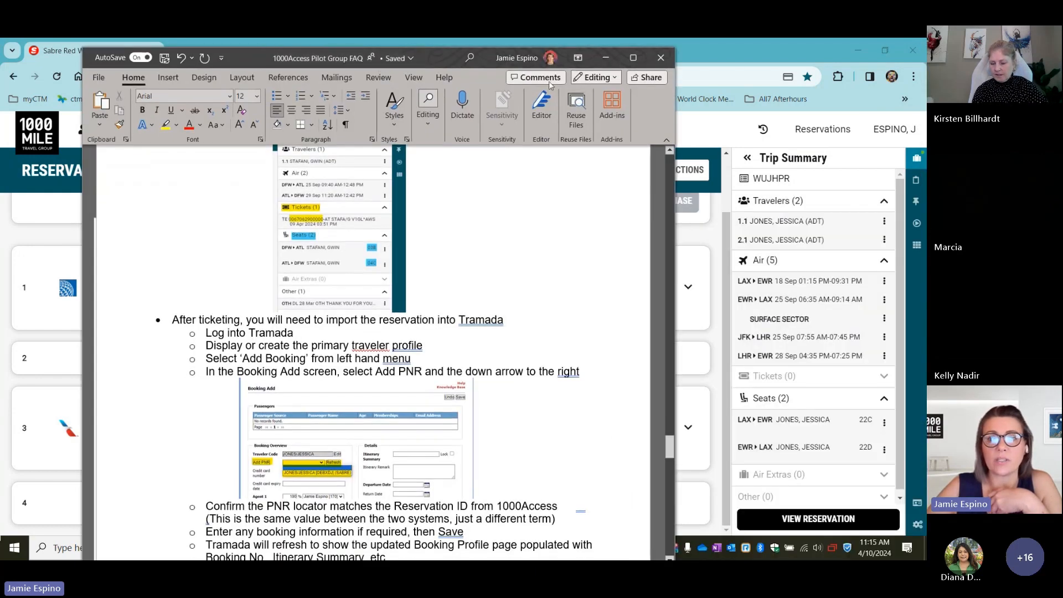
# Maximize the FAQ document and zoom its text to 170%
pyautogui.click(633, 57)
pyautogui.scroll(-3, 536, 358)
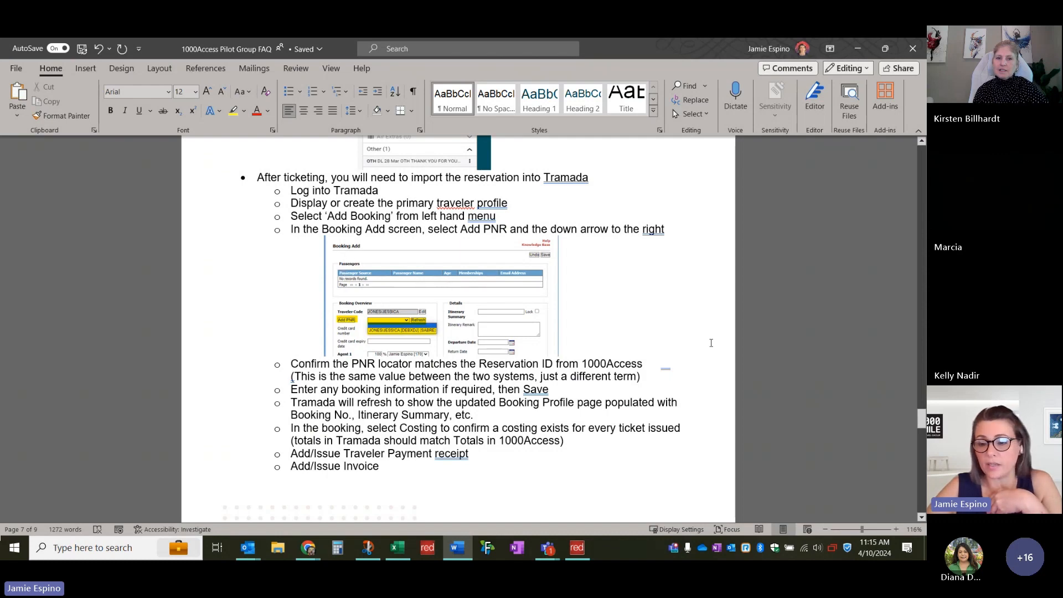
pyautogui.click(895, 531)
pyautogui.click(895, 531)
pyautogui.click(895, 531)
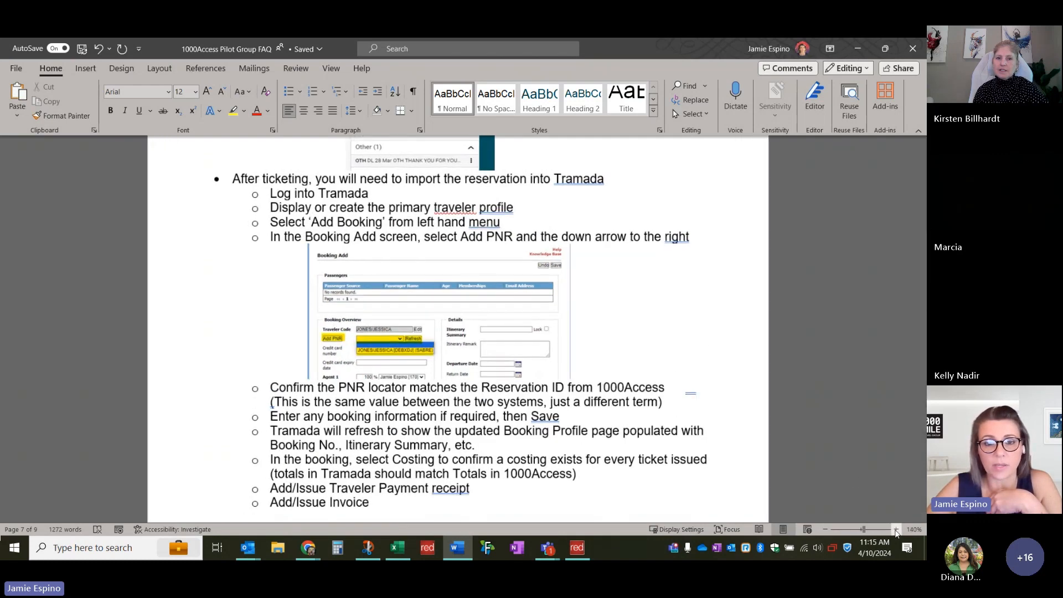
pyautogui.click(895, 532)
pyautogui.click(895, 531)
pyautogui.click(895, 531)
# Read the Tramada import steps through to receipt and invoice issuing, then minimize Word
pyautogui.scroll(-1, 629, 345)
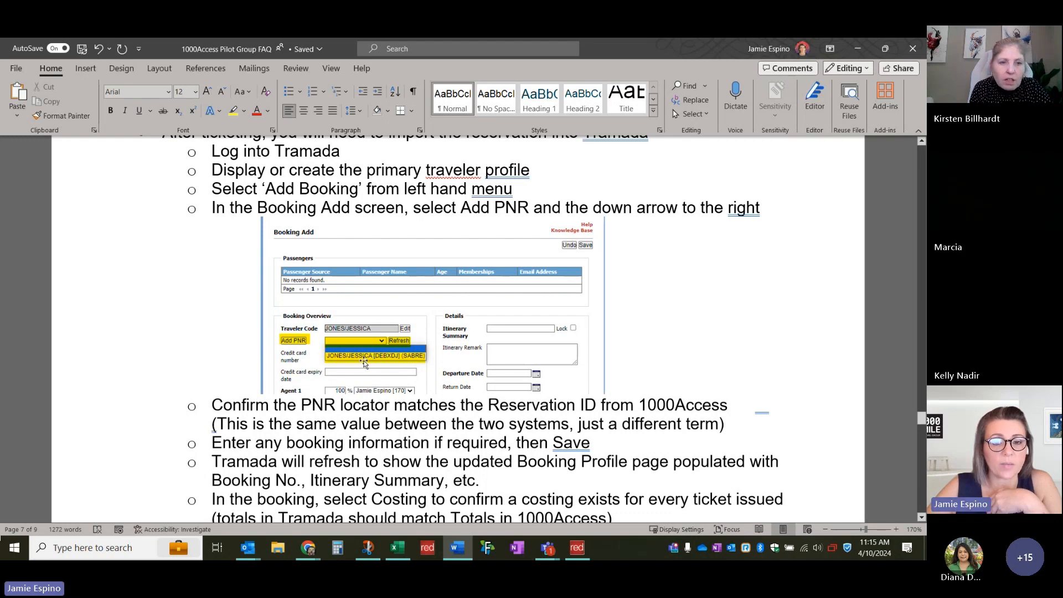
pyautogui.scroll(-1, 393, 312)
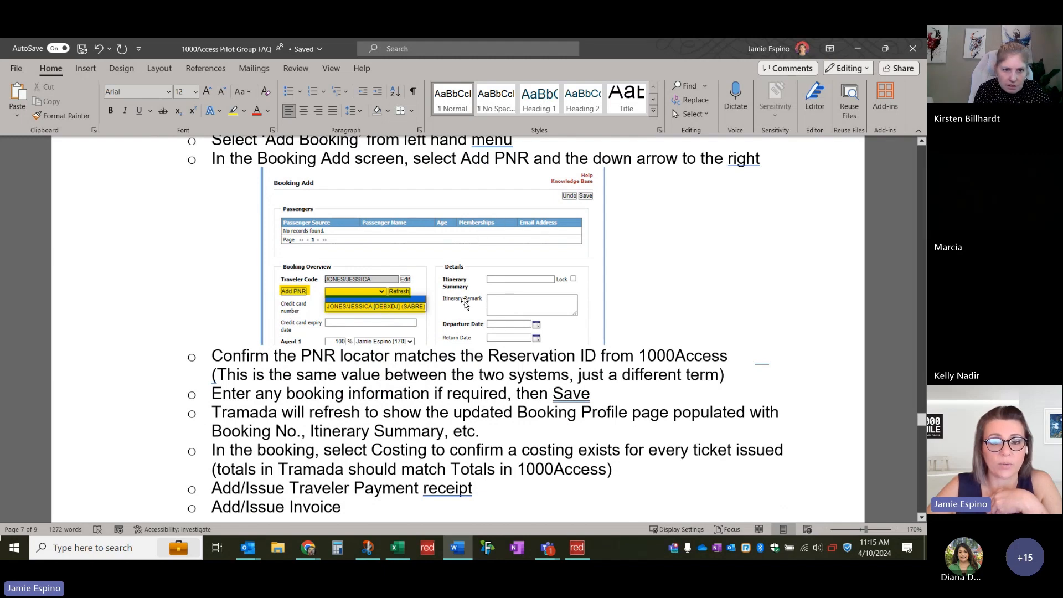
pyautogui.scroll(1, 443, 311)
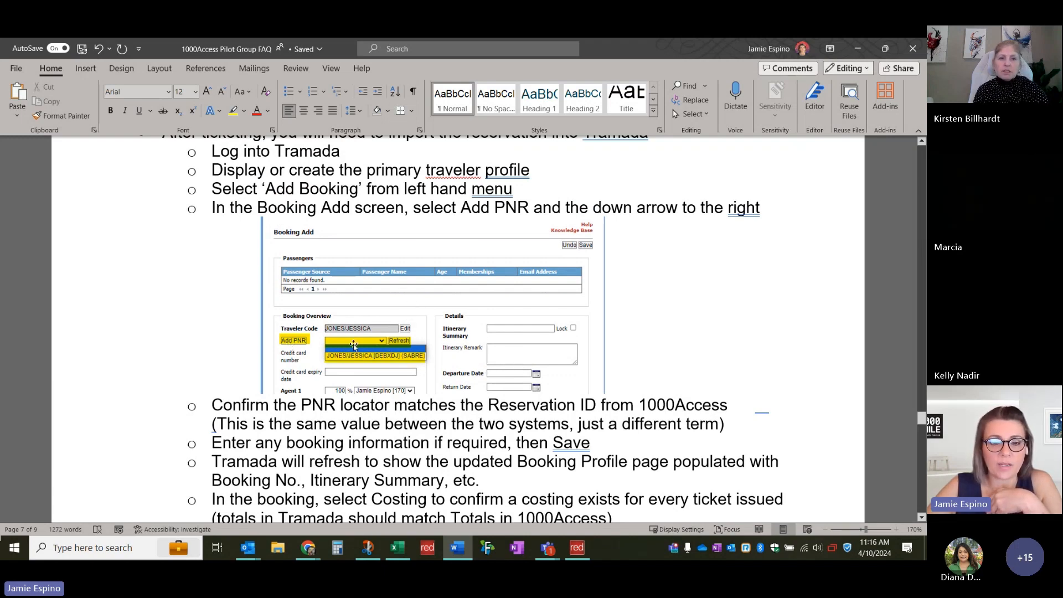
pyautogui.scroll(-1, 269, 337)
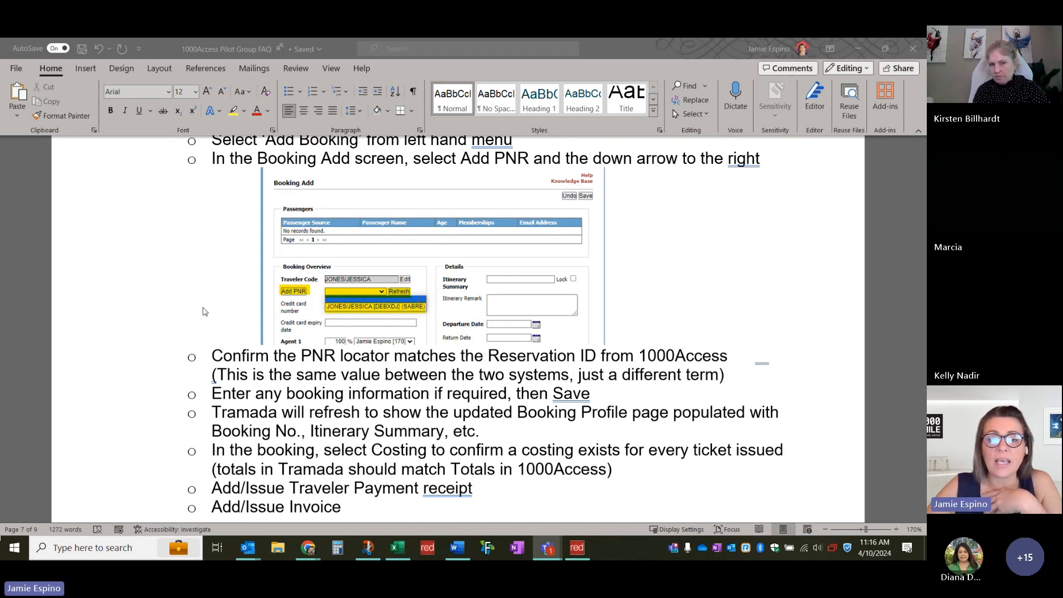
pyautogui.scroll(-1, 203, 311)
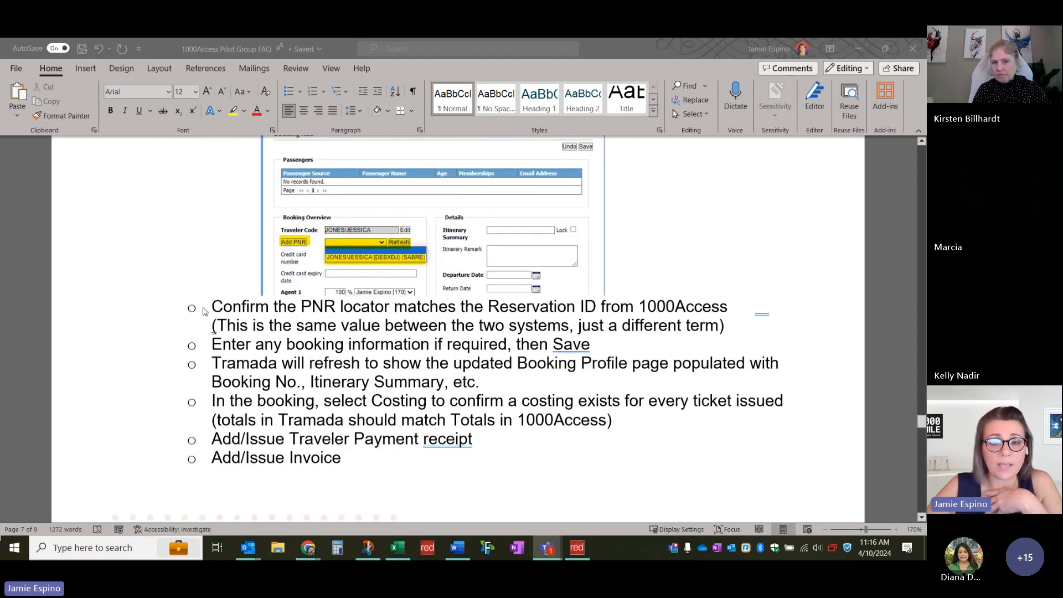
pyautogui.scroll(-1, 189, 343)
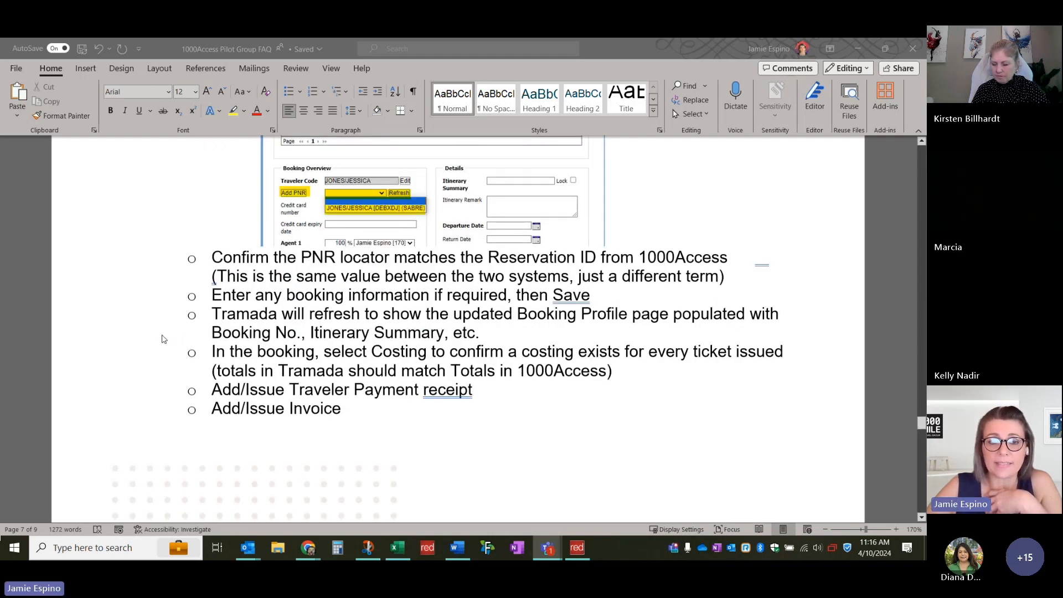
pyautogui.scroll(1, 164, 338)
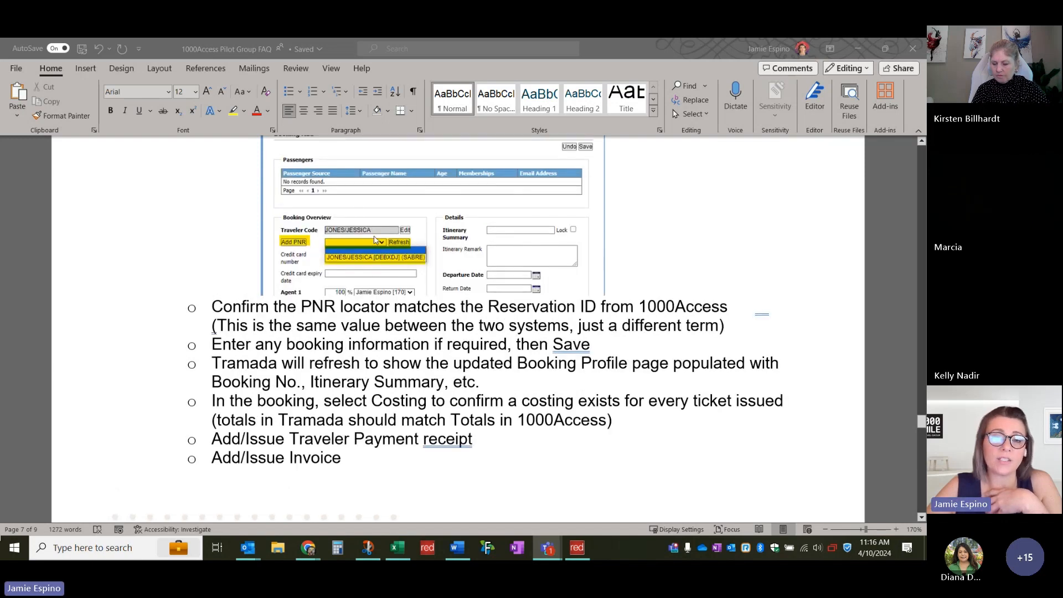
pyautogui.scroll(1, 244, 241)
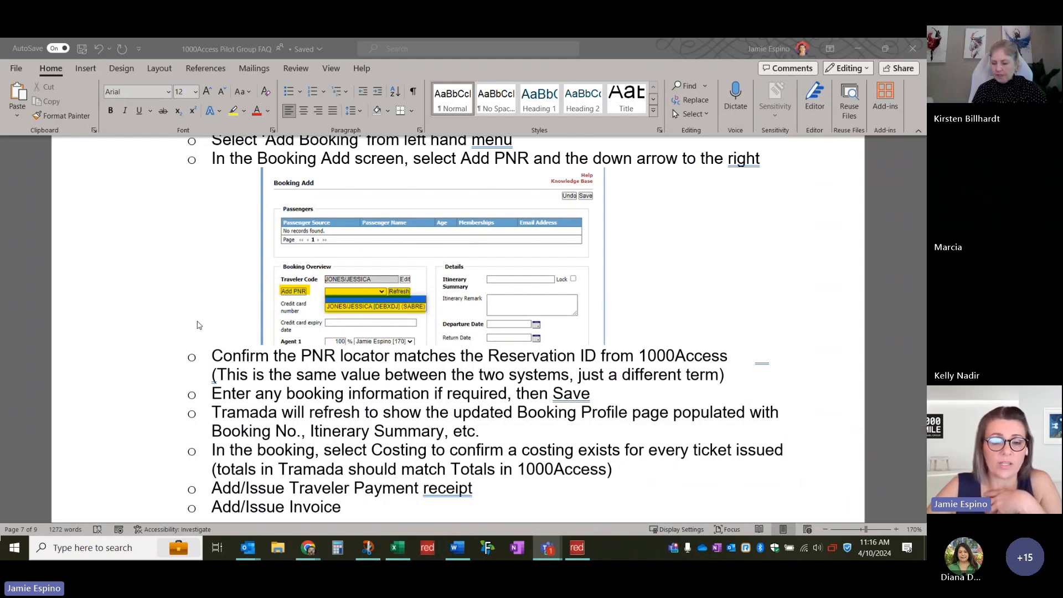
pyautogui.scroll(-1, 191, 324)
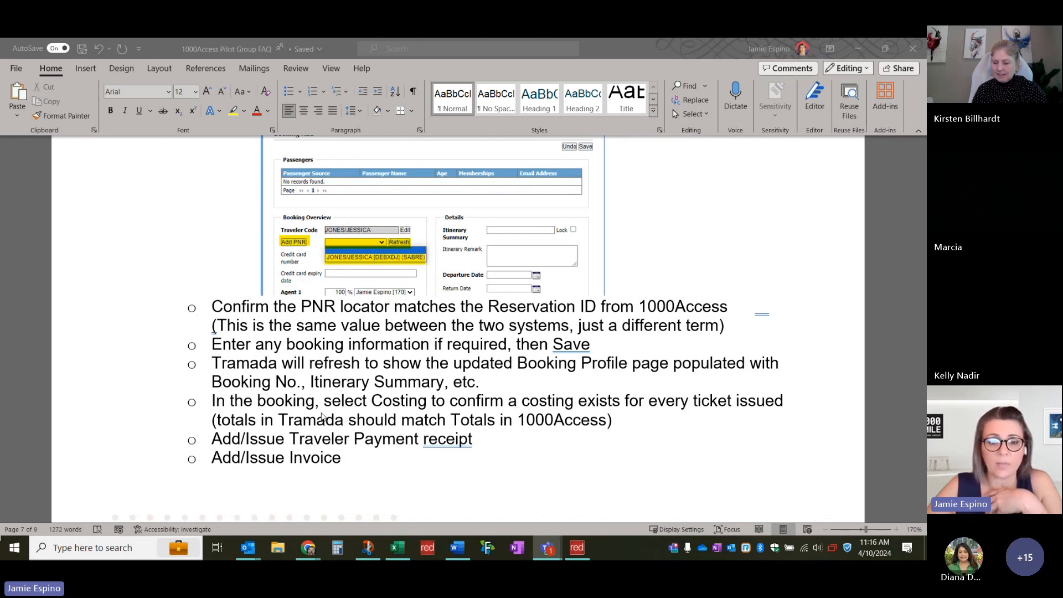
pyautogui.scroll(-3, 351, 404)
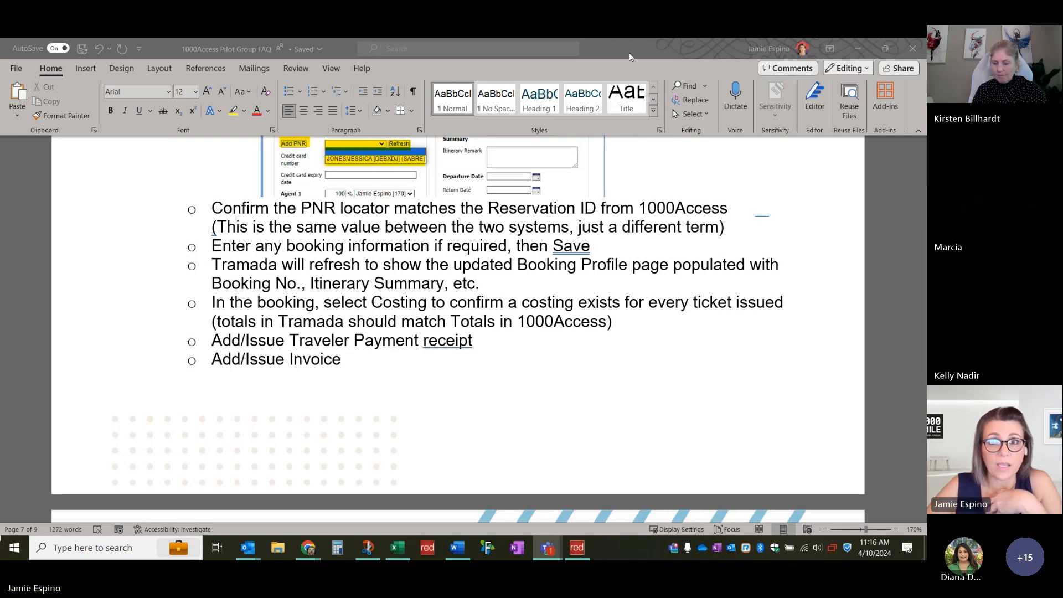
pyautogui.press('super+Down')
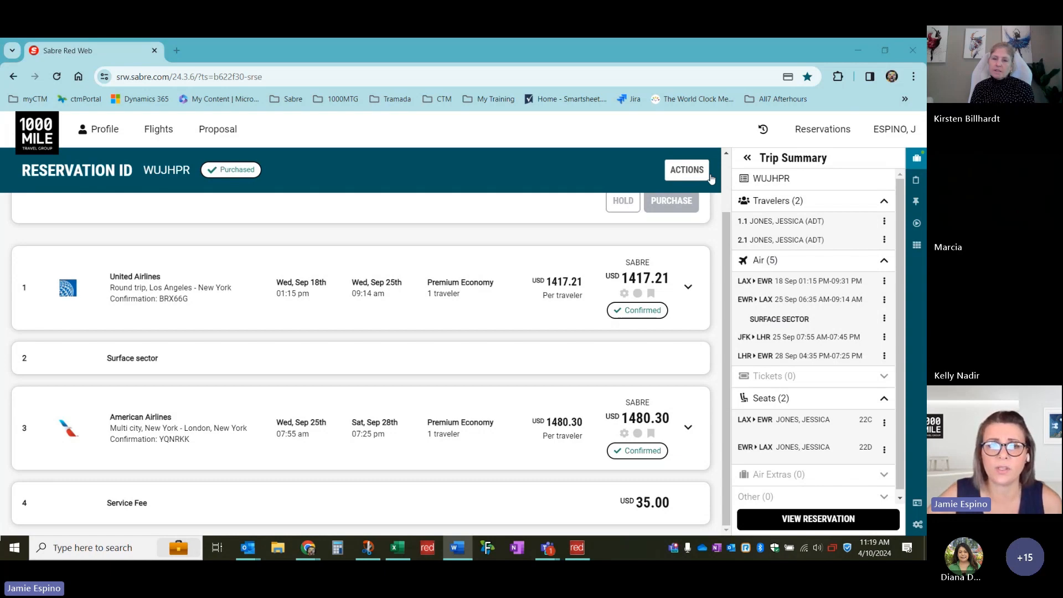
pyautogui.click(692, 176)
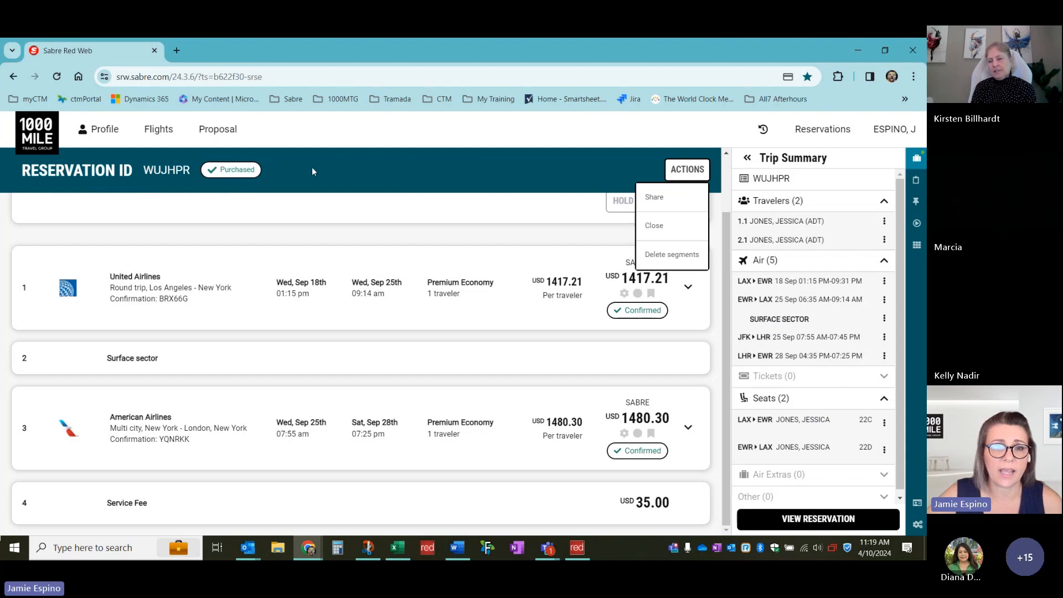
pyautogui.click(238, 173)
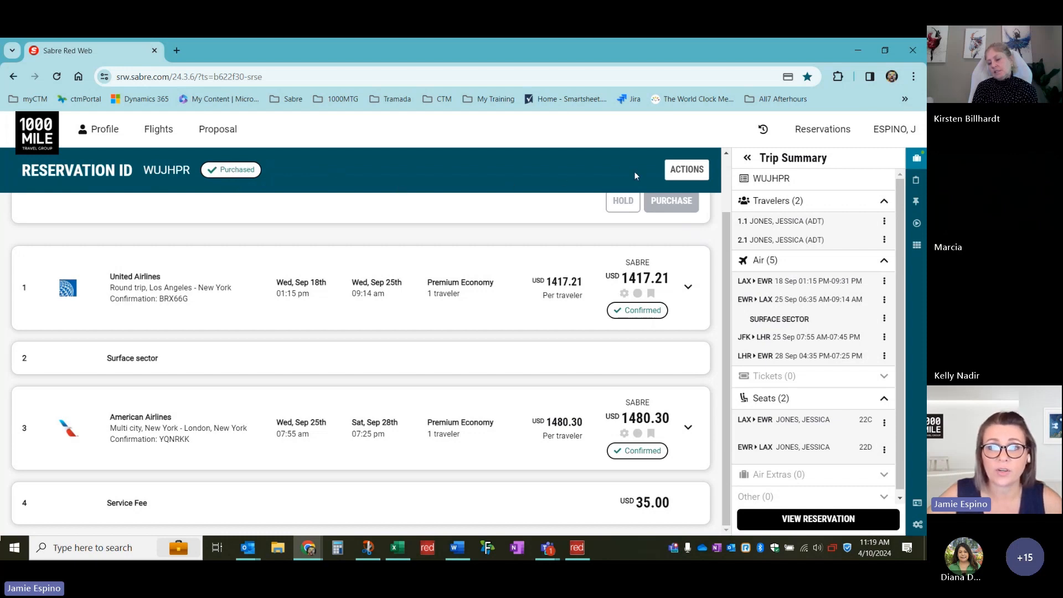
pyautogui.click(686, 176)
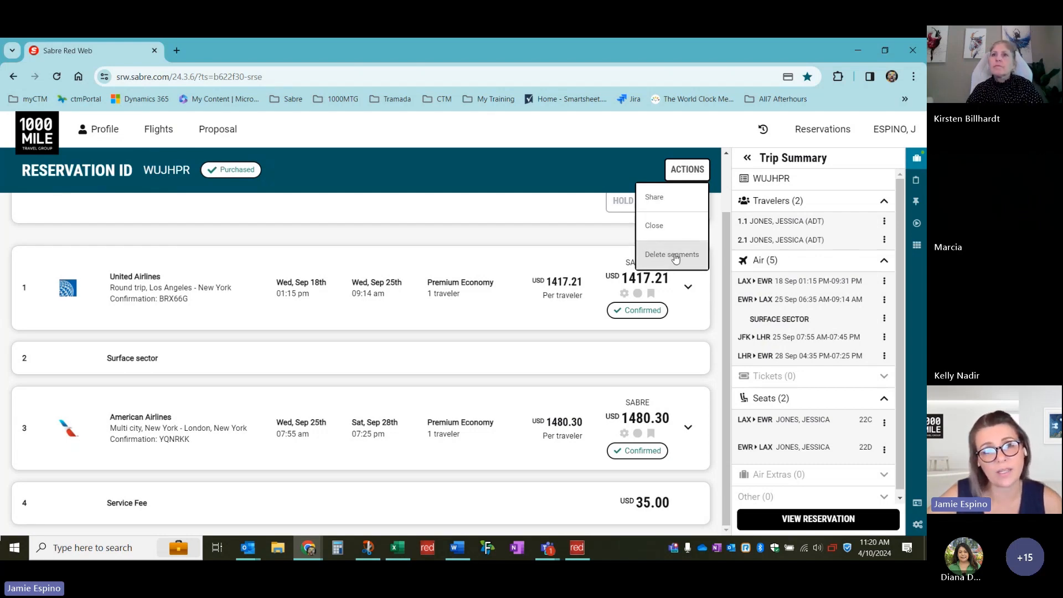
pyautogui.click(510, 154)
pyautogui.click(678, 171)
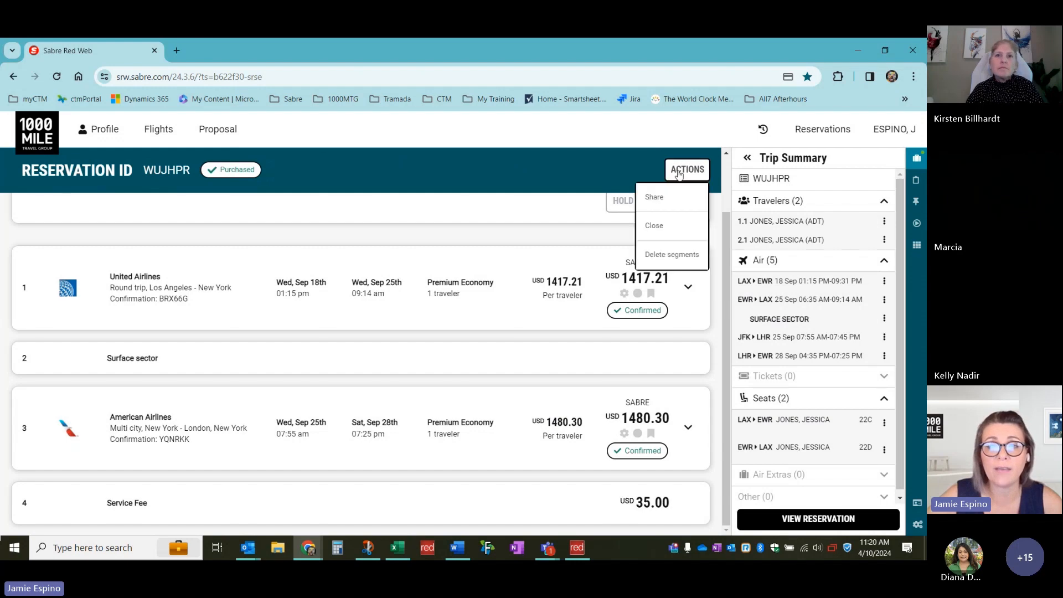
pyautogui.click(661, 255)
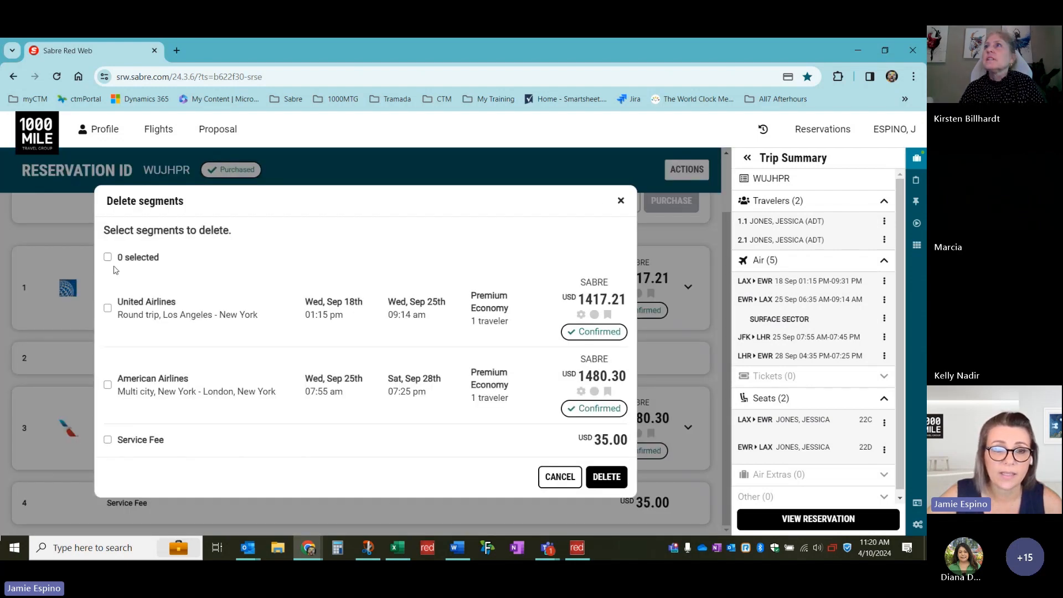
pyautogui.click(107, 257)
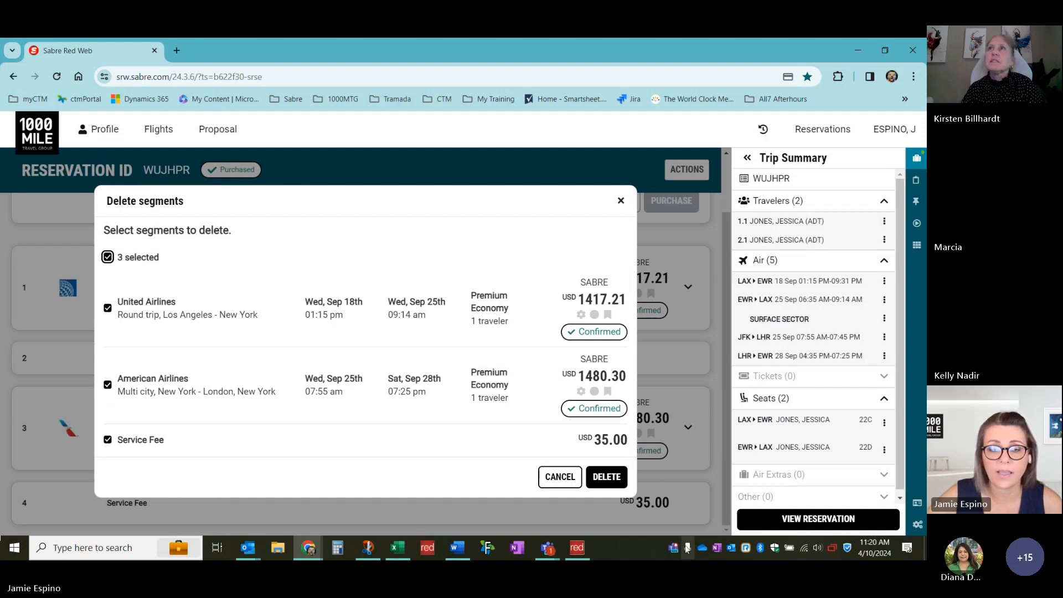
pyautogui.click(607, 477)
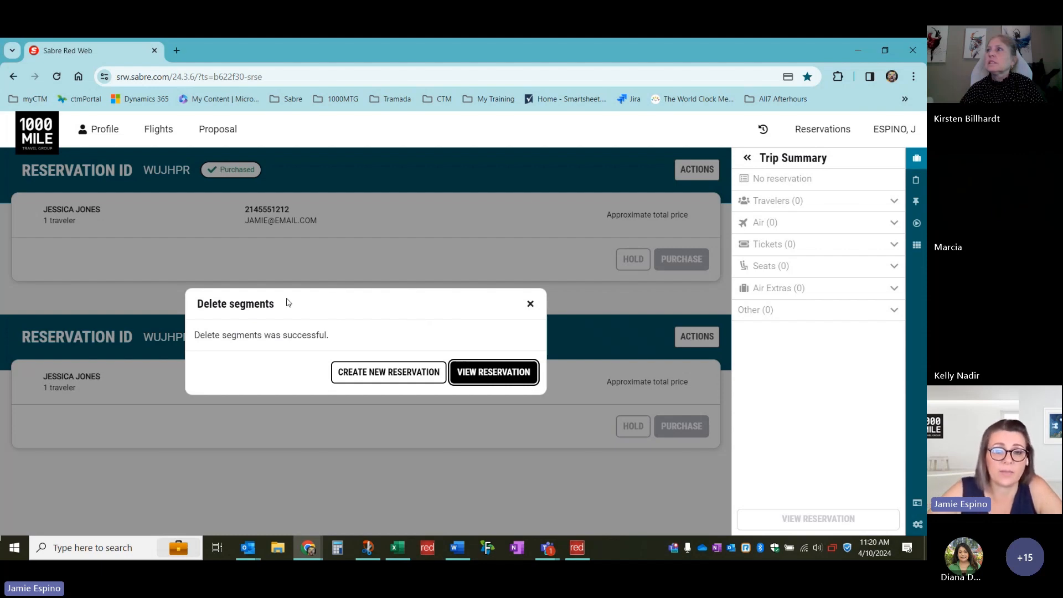
pyautogui.click(506, 372)
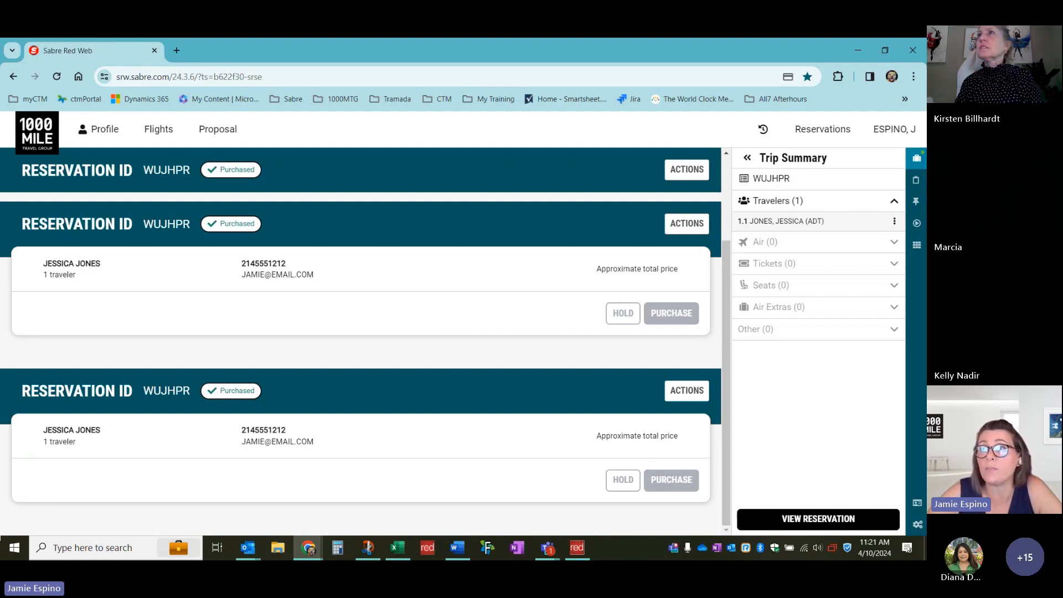
pyautogui.hotkey('alt', 'Tab')
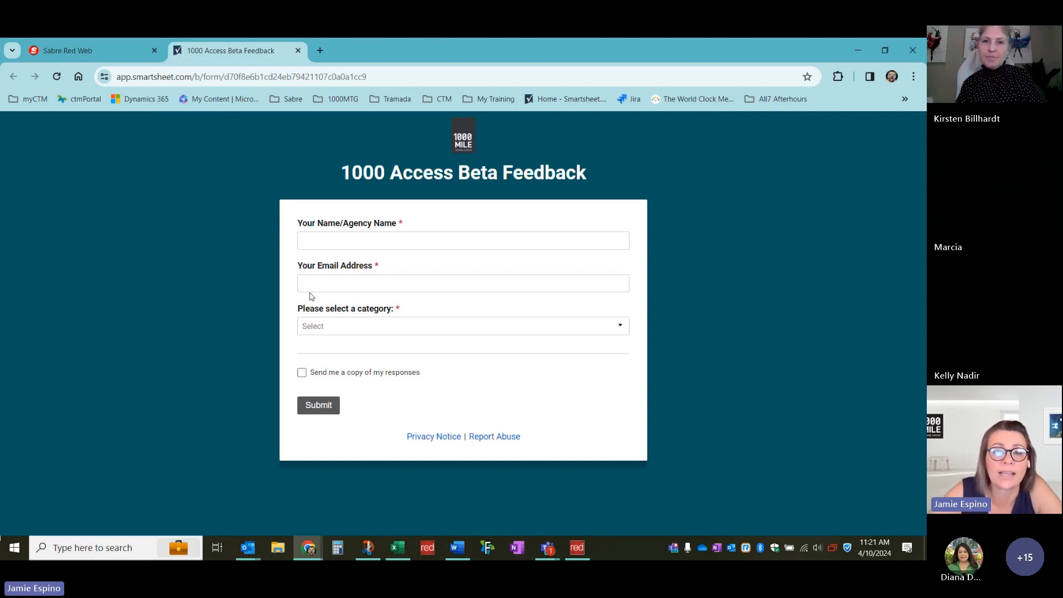
# Enter the requester's name and fill in the email address from the saved suggestion
pyautogui.click(355, 239)
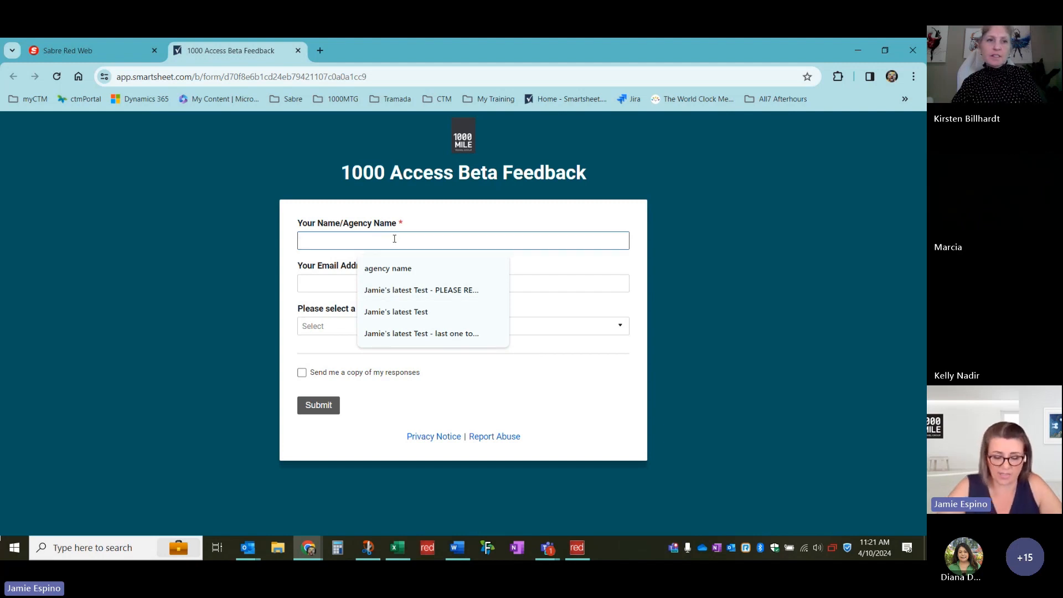
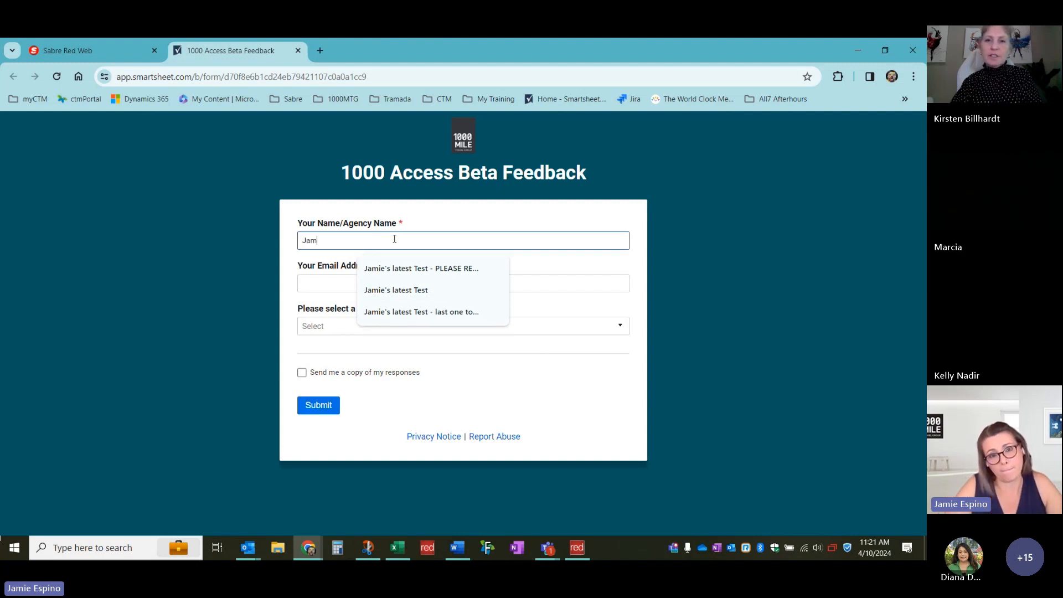
pyautogui.press('Tab')
pyautogui.press('BackSpace')
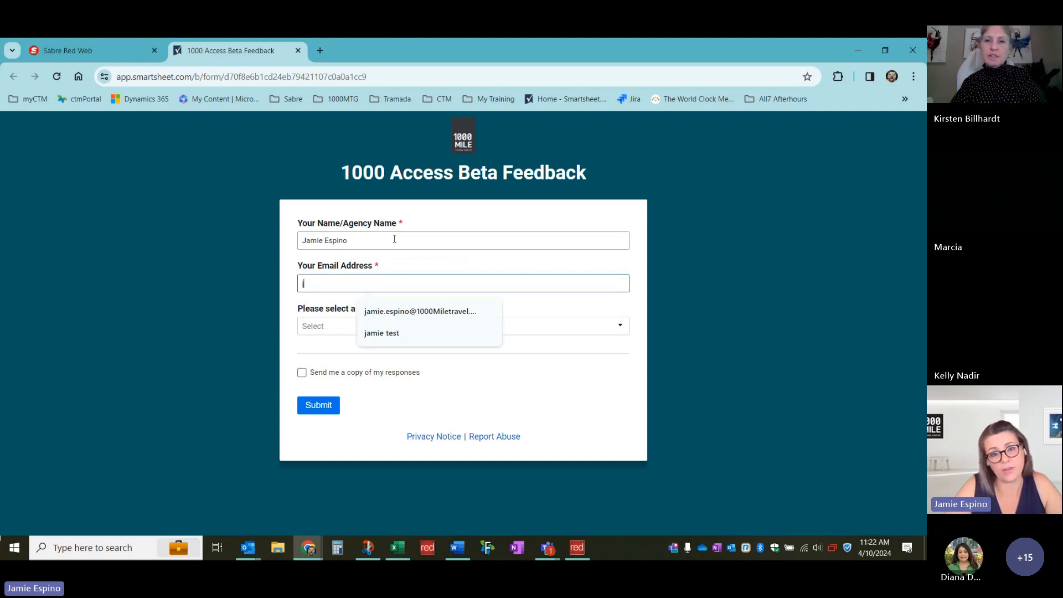
pyautogui.click(408, 311)
# Set the category to Enhancement Request and click into the enhancement details field
pyautogui.click(403, 332)
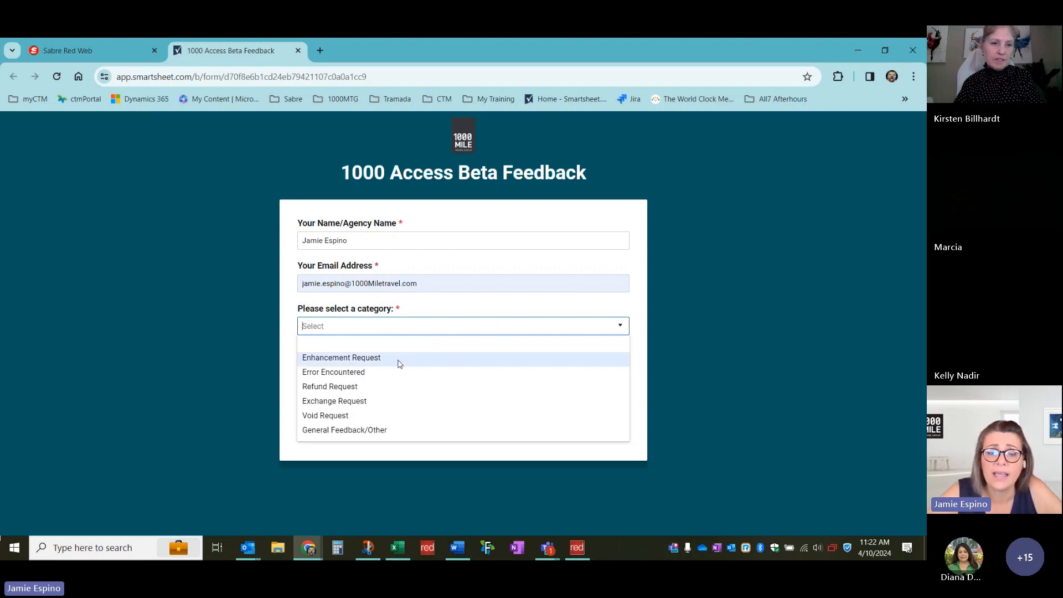
pyautogui.click(399, 360)
pyautogui.scroll(-2, 122, 314)
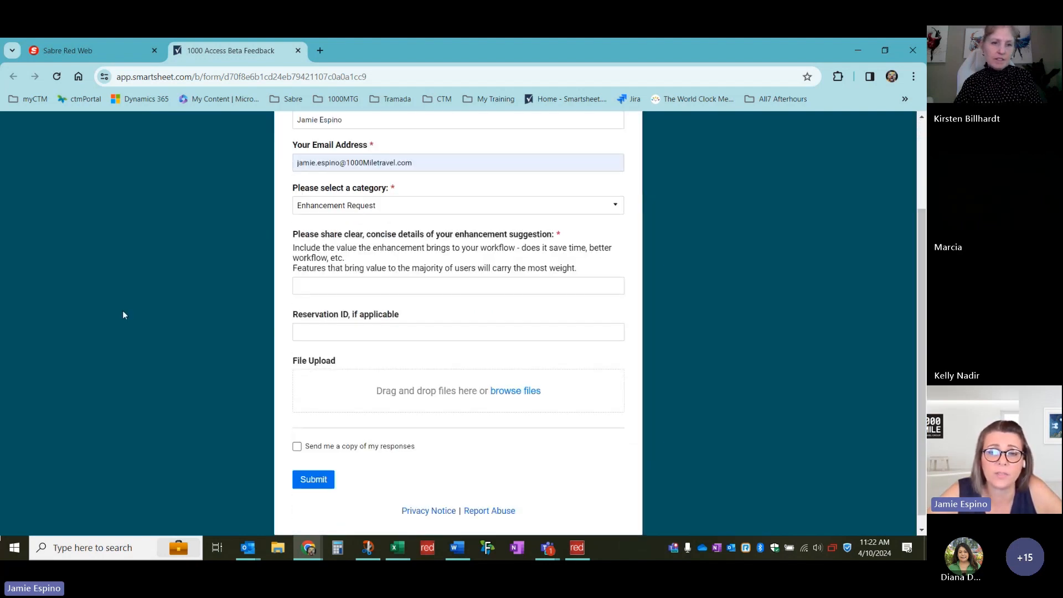
pyautogui.click(428, 287)
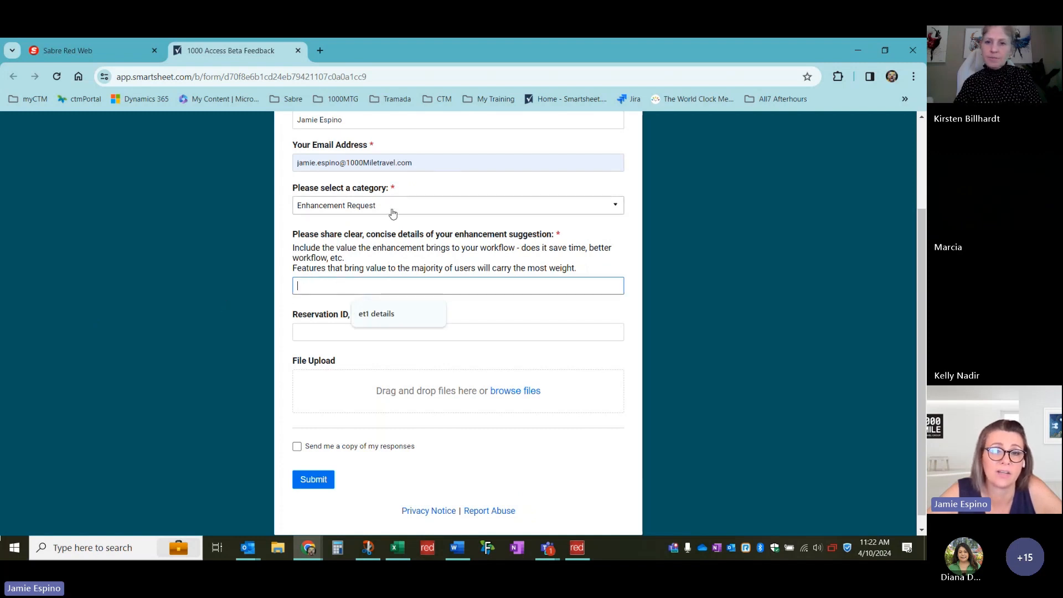
pyautogui.click(216, 271)
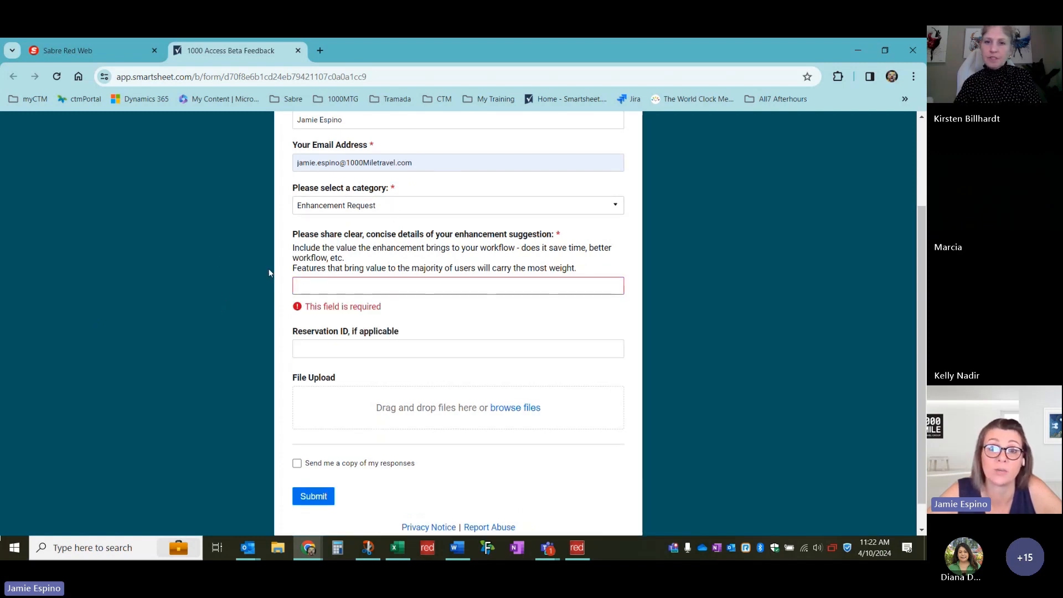
# Set the category to Error Encountered and leave the error details empty to show it's required
pyautogui.click(381, 208)
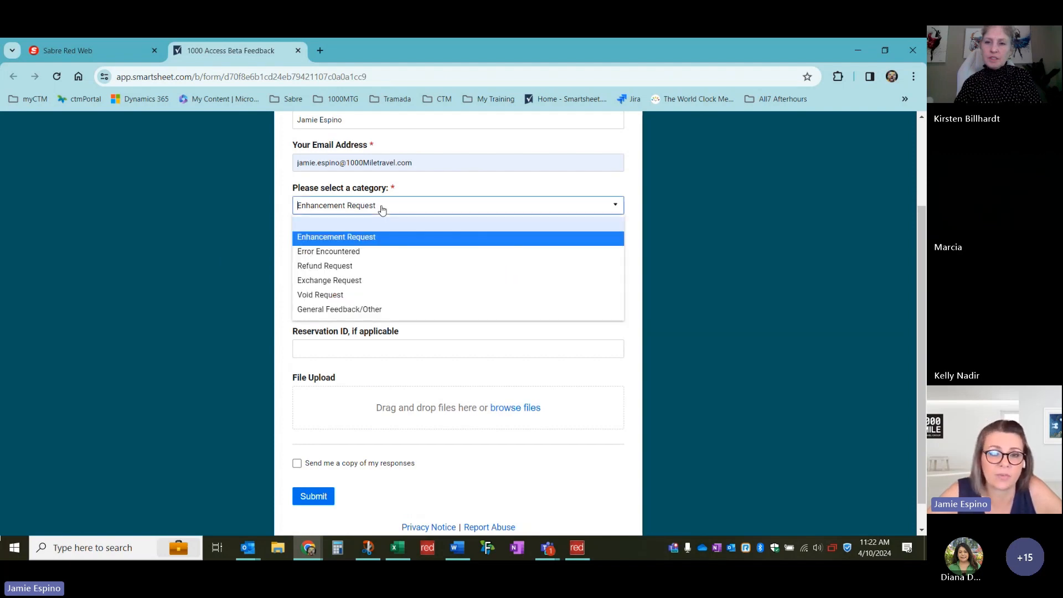
pyautogui.click(364, 253)
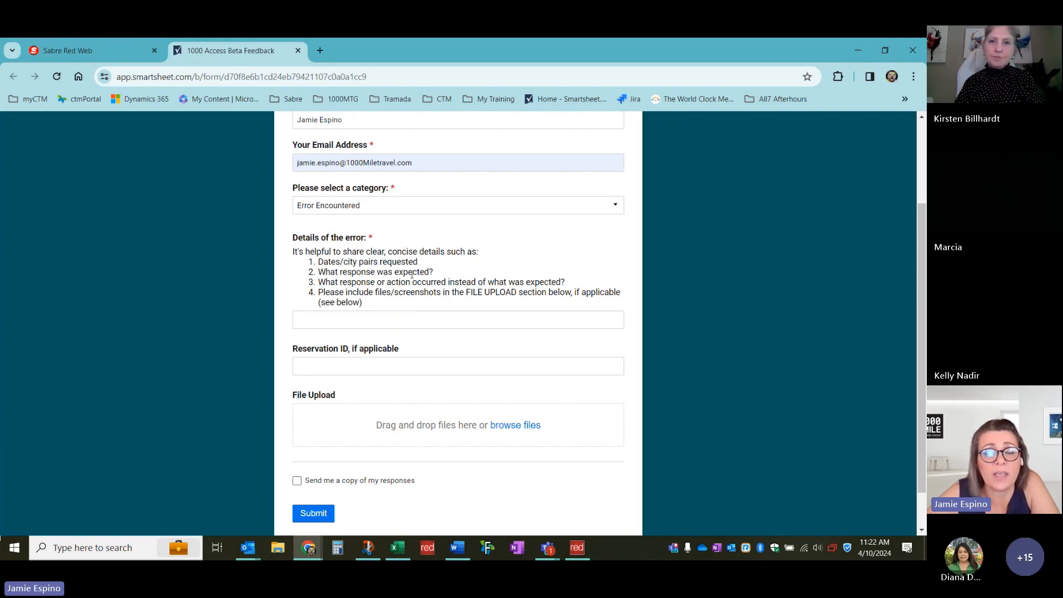
pyautogui.click(359, 317)
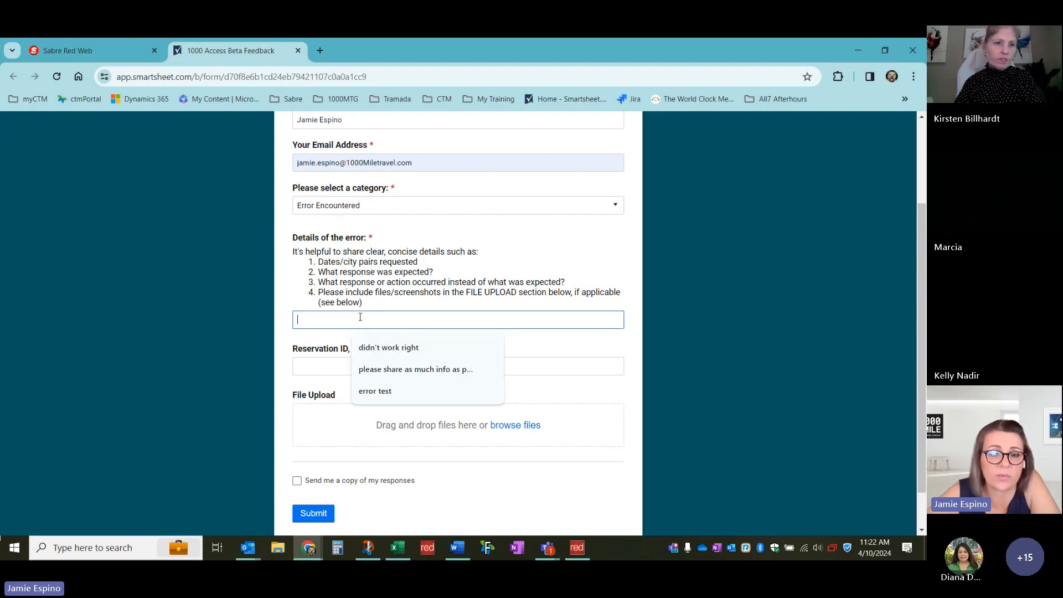
pyautogui.click(543, 354)
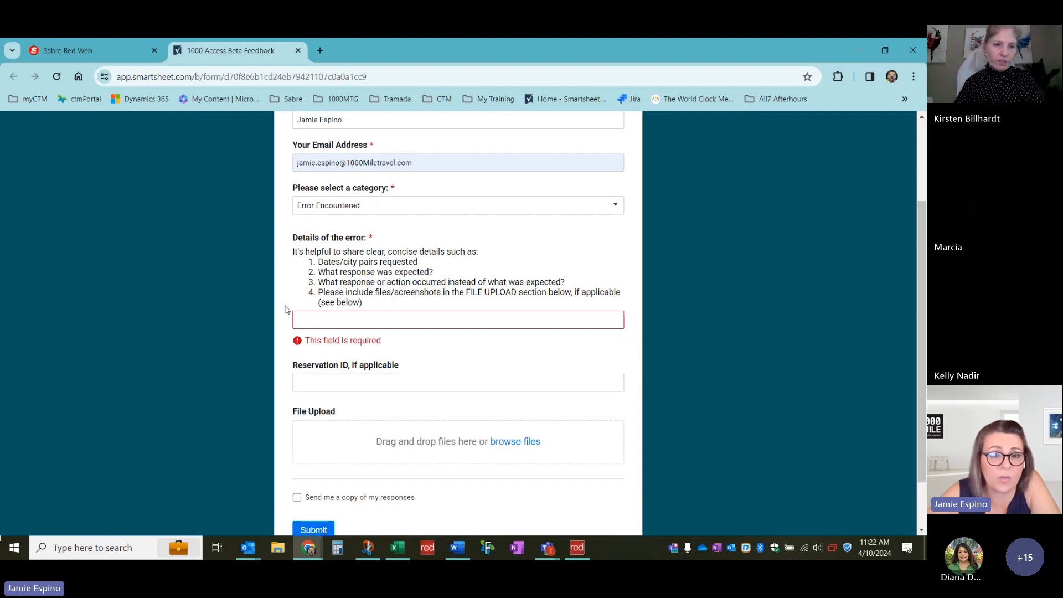
# Highlight the guidelines about the expected response and what actually occurred
pyautogui.moveTo(436, 272); pyautogui.dragTo(317, 272)
pyautogui.moveTo(567, 282); pyautogui.dragTo(315, 287)
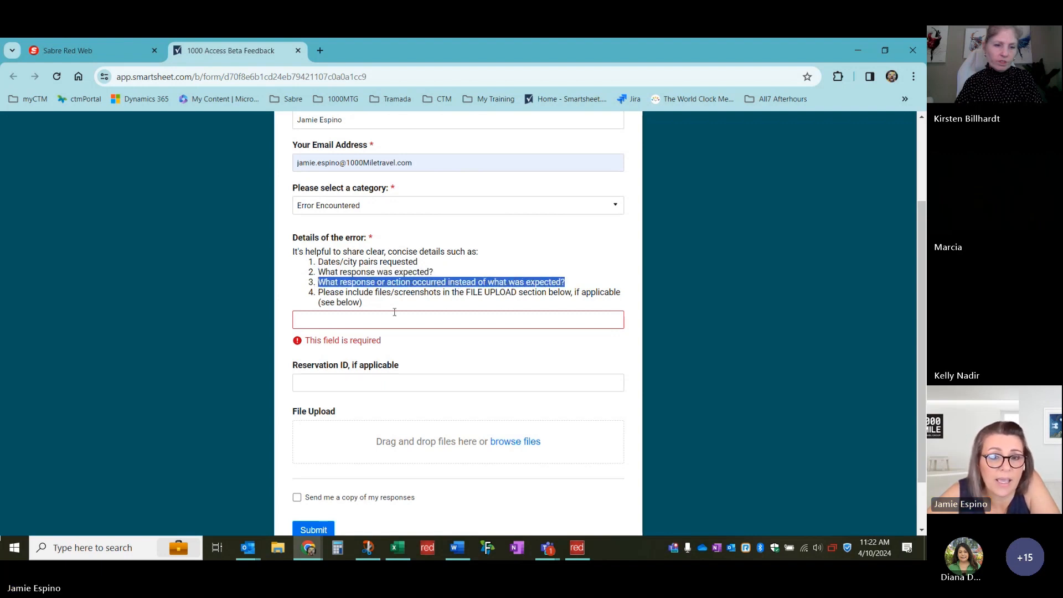
pyautogui.click(672, 339)
pyautogui.scroll(-1, 555, 357)
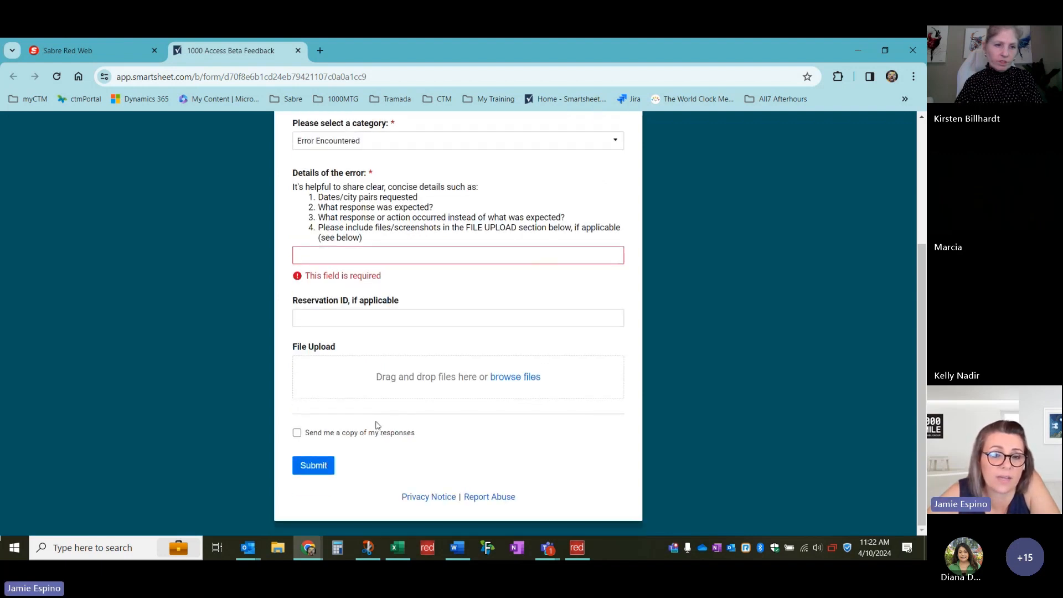
pyautogui.scroll(3, 401, 399)
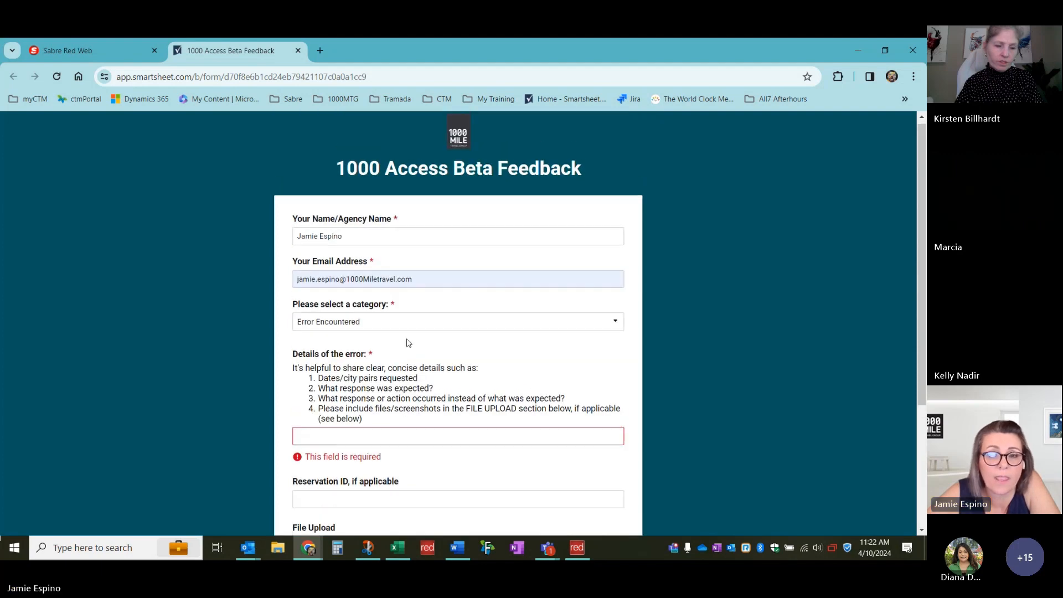
pyautogui.click(413, 324)
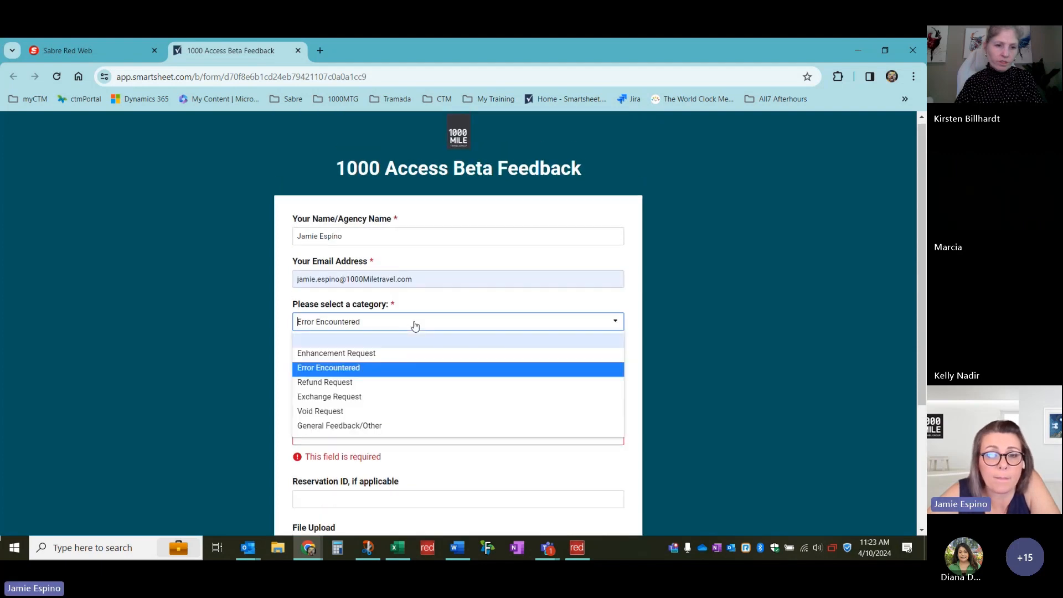
# Choose Refund Request as the category and scroll through its fields
pyautogui.click(390, 383)
pyautogui.scroll(-1, 175, 319)
pyautogui.scroll(-2, 175, 318)
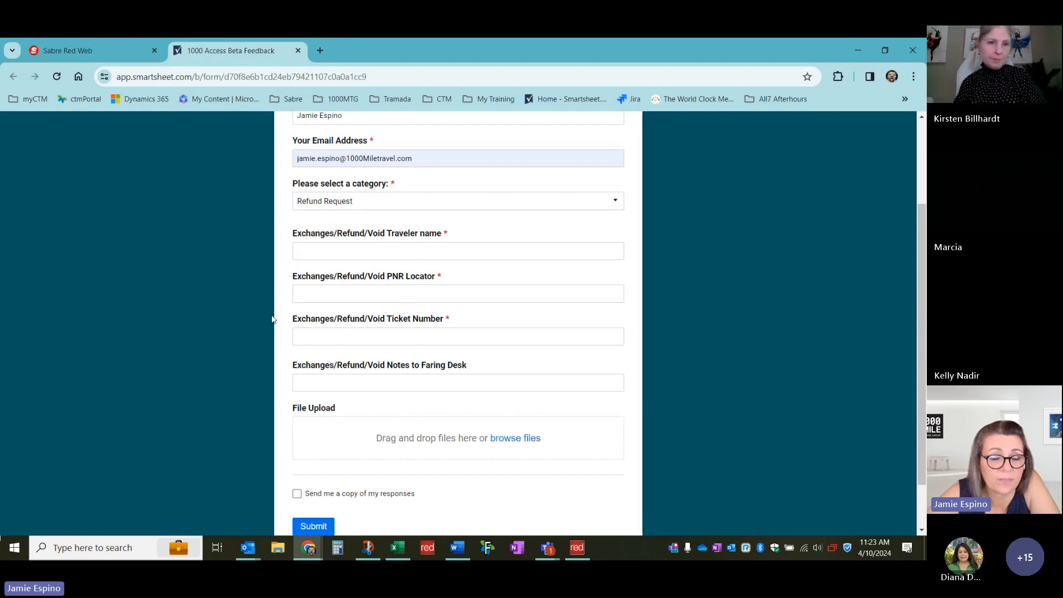
pyautogui.scroll(1, 274, 314)
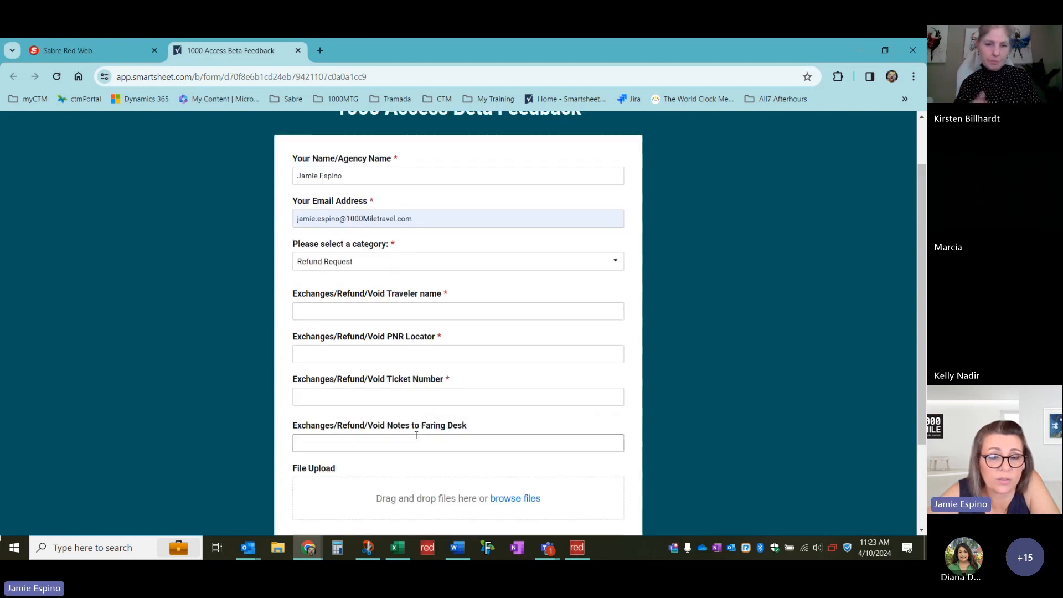
# Switch the category to Exchange Request and review its traveler, PNR, ticket and Tramada fields
pyautogui.click(382, 258)
pyautogui.click(365, 342)
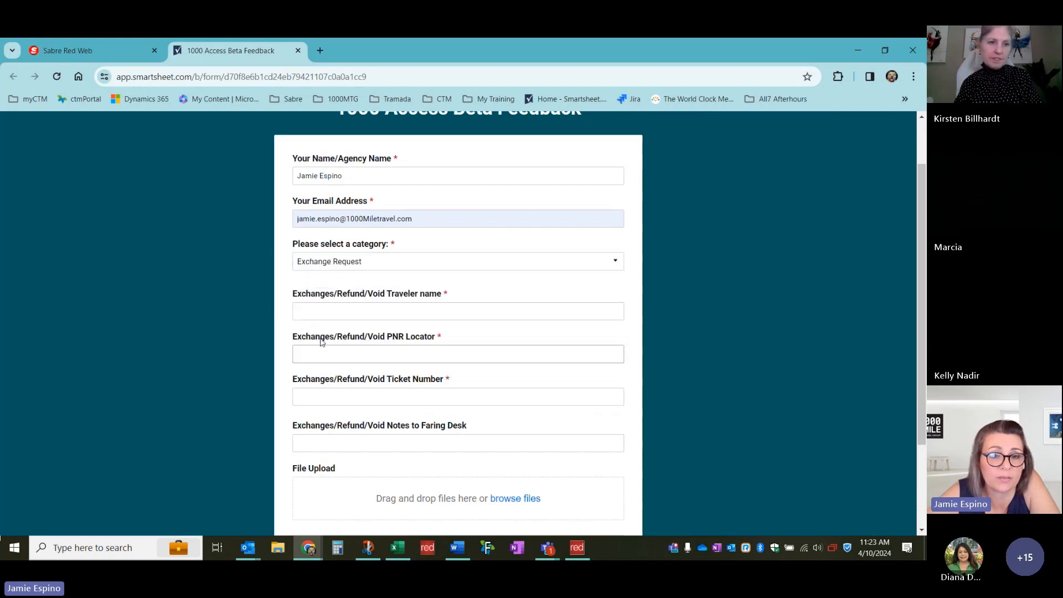
pyautogui.scroll(-1, 208, 322)
pyautogui.scroll(-1, 207, 321)
pyautogui.scroll(3, 208, 318)
pyautogui.scroll(1, 208, 313)
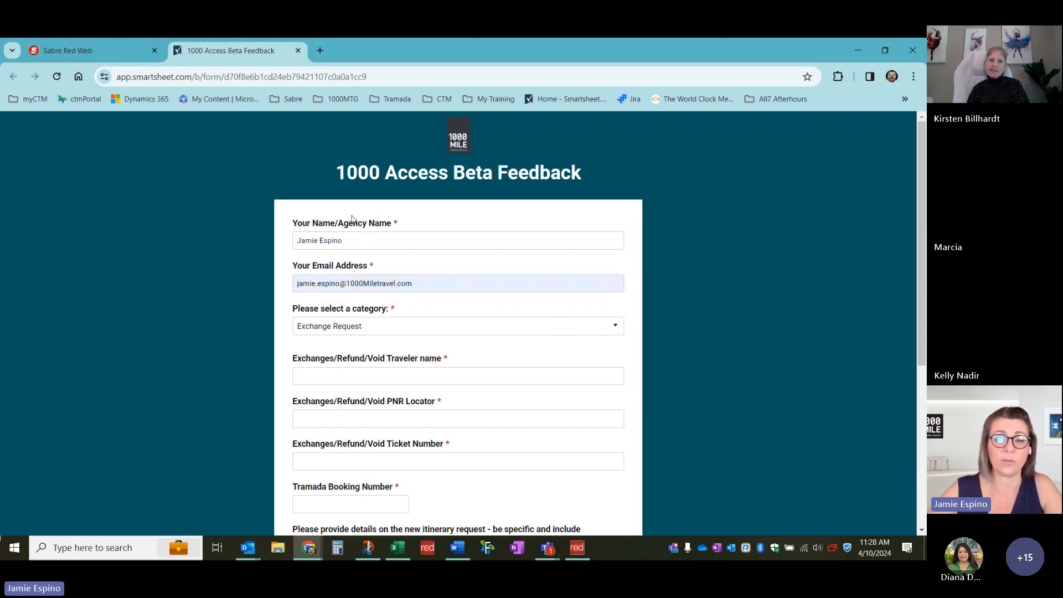
pyautogui.scroll(-1, 472, 283)
pyautogui.scroll(-2, 736, 333)
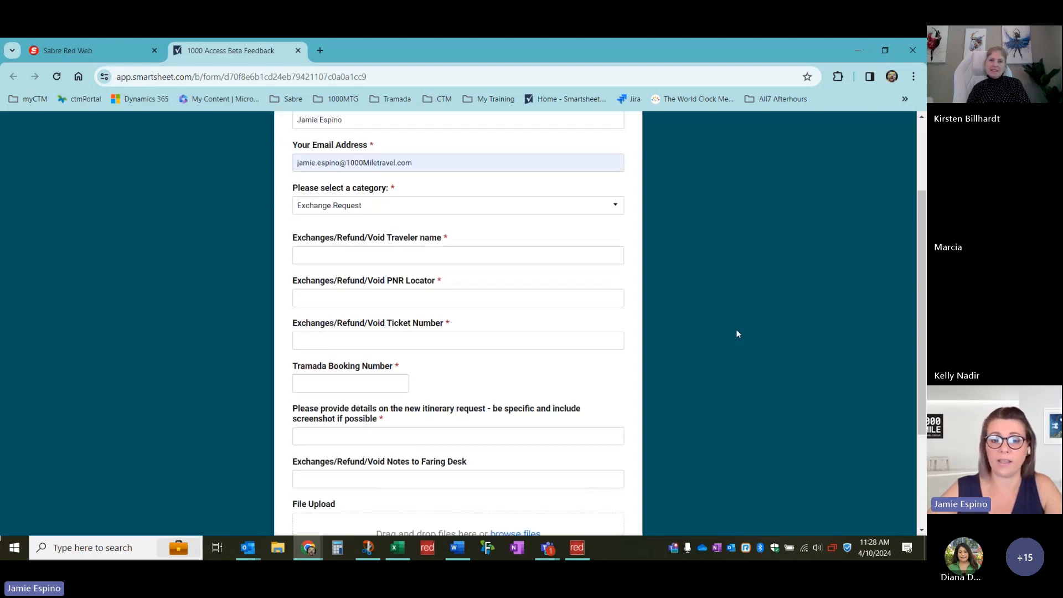
pyautogui.scroll(3, 736, 333)
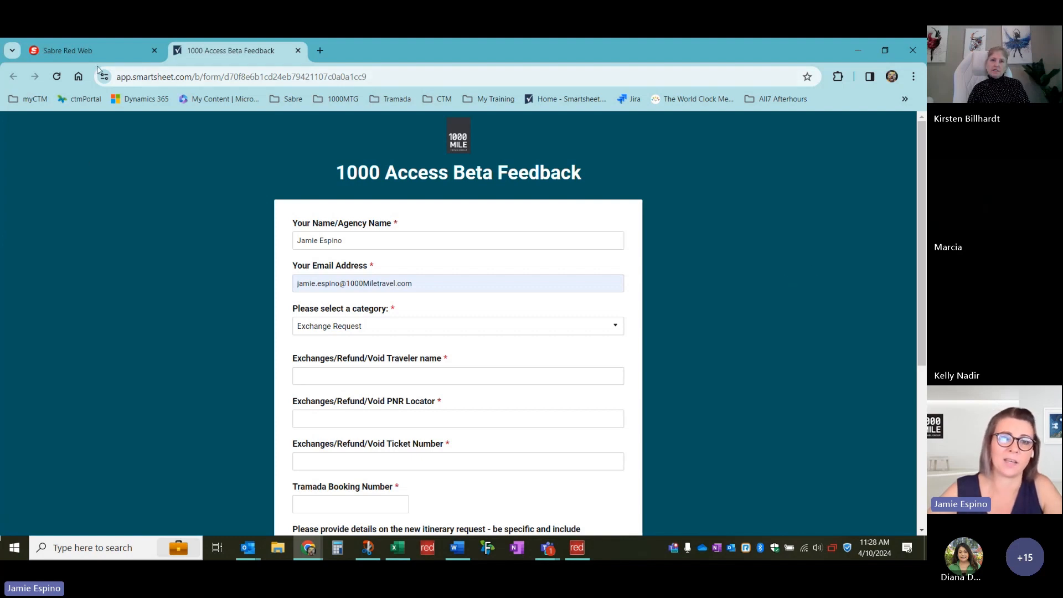
pyautogui.moveTo(101, 57)
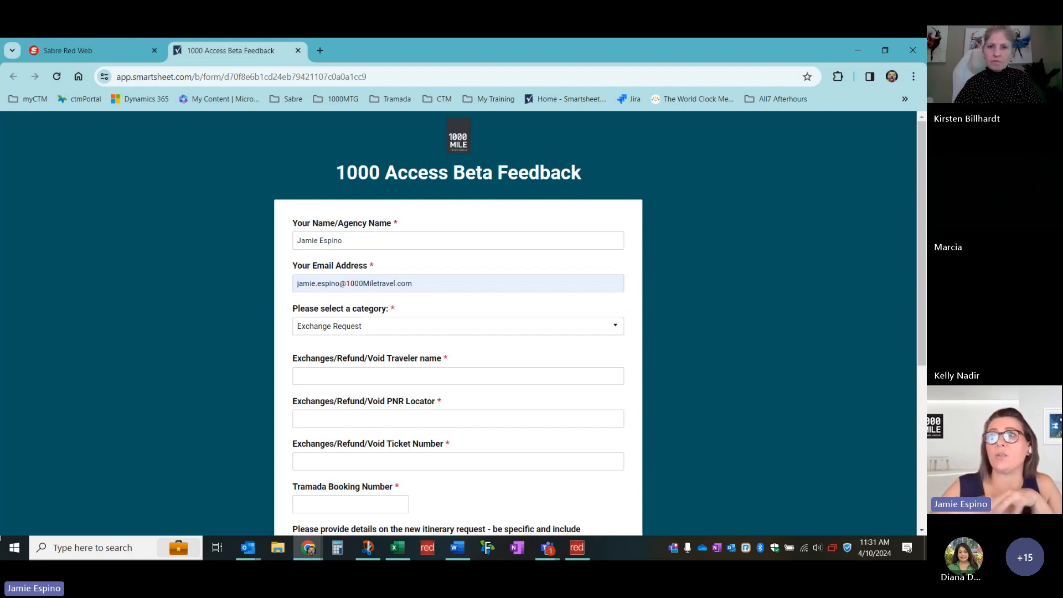
pyautogui.hotkey('alt', 'Tab')
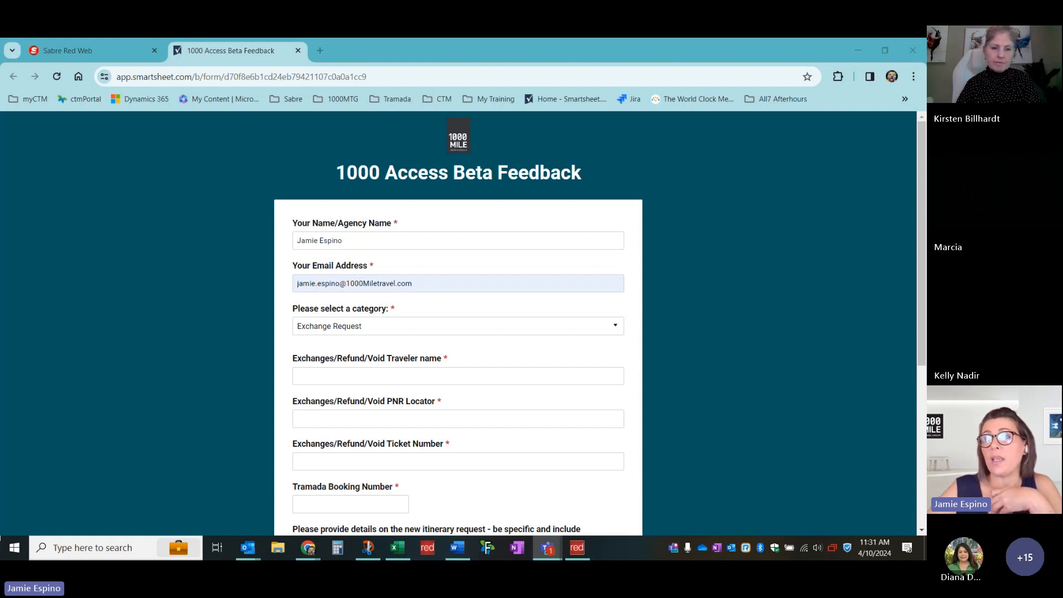
pyautogui.hotkey('alt', 'Tab')
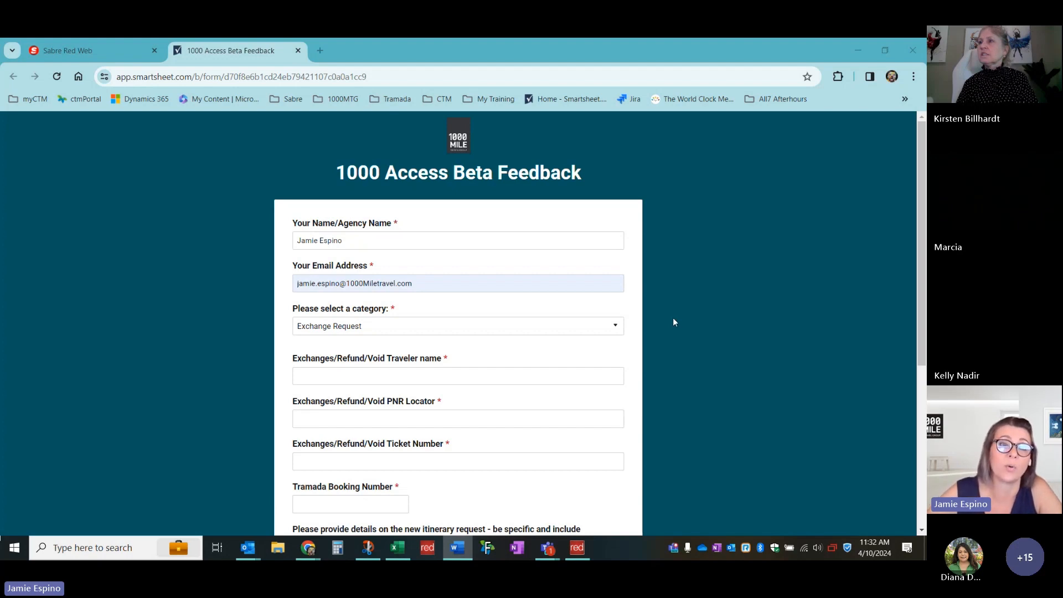
# Return to the Sabre Red Web tab, open Profile, and stop sharing the screen
pyautogui.click(83, 51)
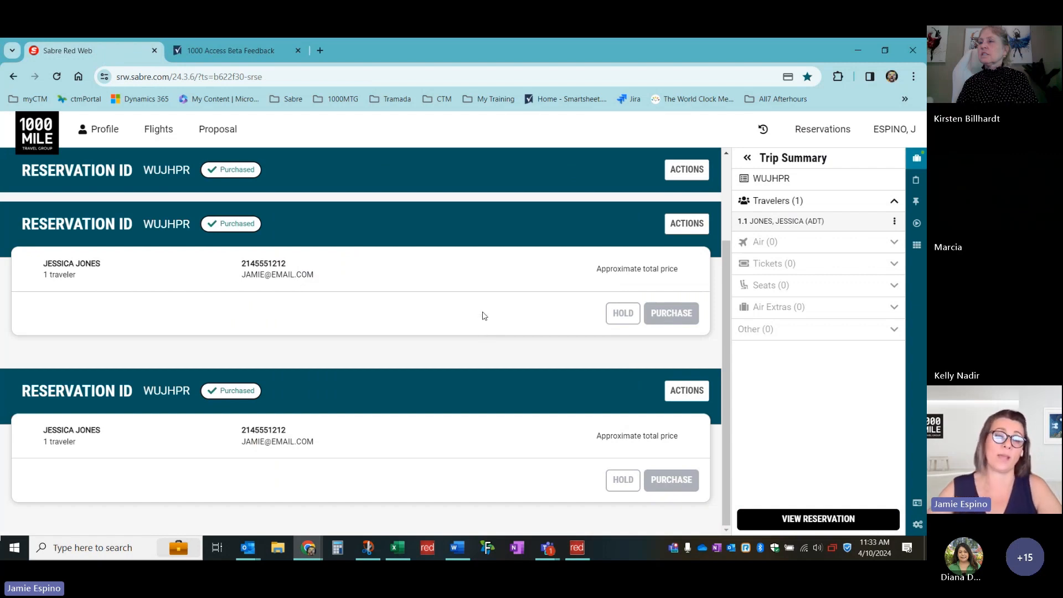
pyautogui.click(96, 132)
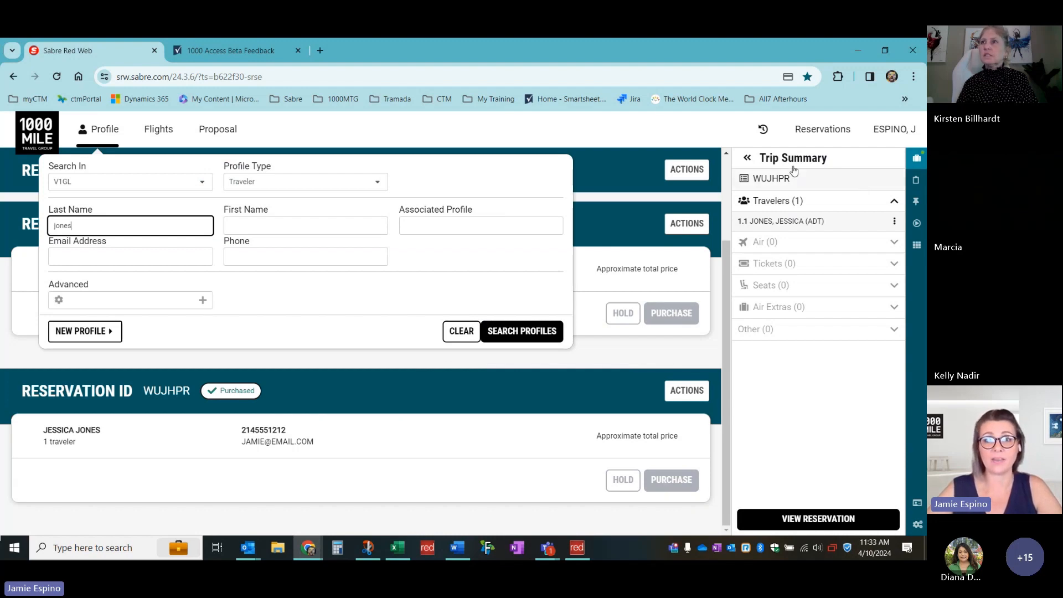
pyautogui.click(526, 54)
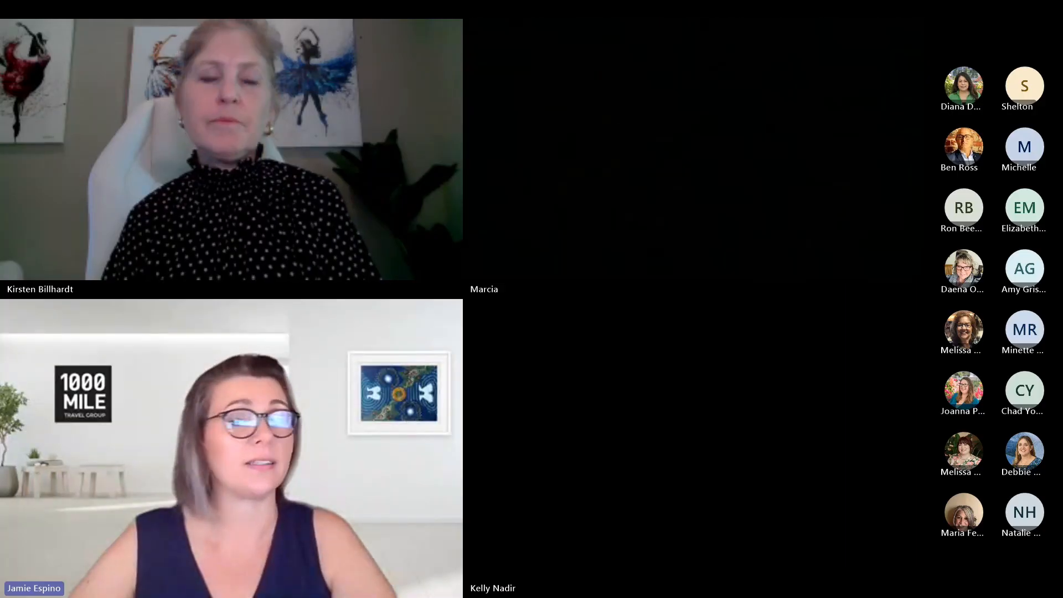